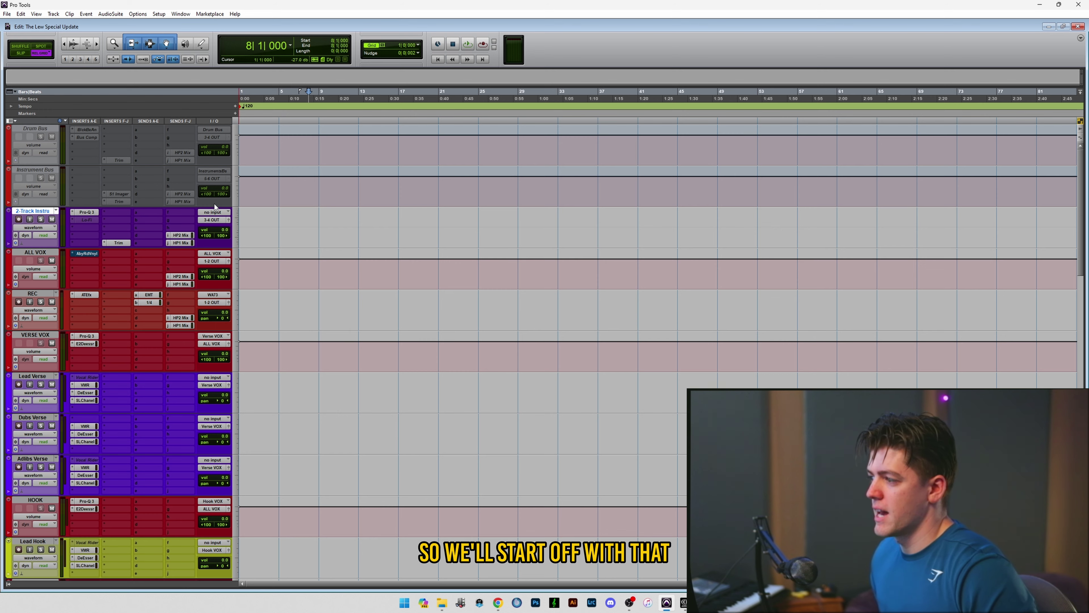
Inspect the Pro-Q 3 and inactive Lo-Fi inserts on the 2-Track Instru track.
left_click(85, 212)
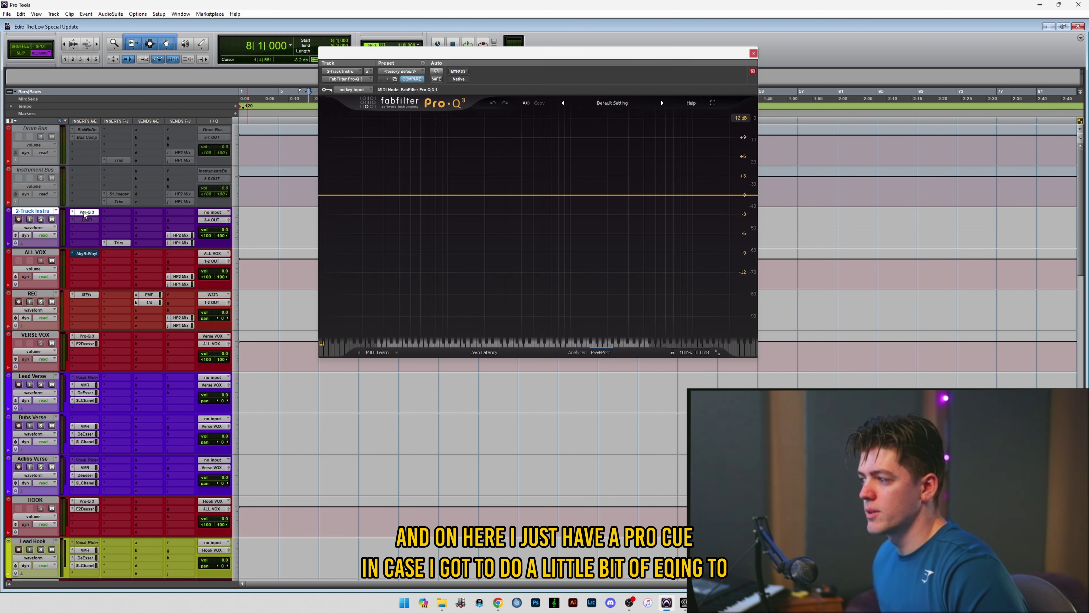
left_click(754, 53)
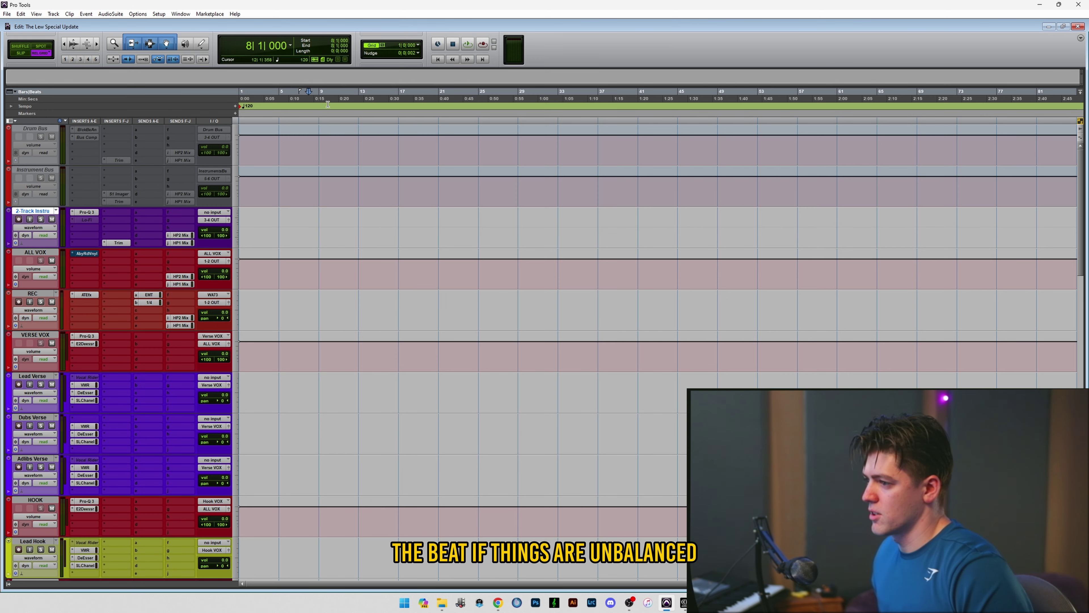
left_click(87, 220)
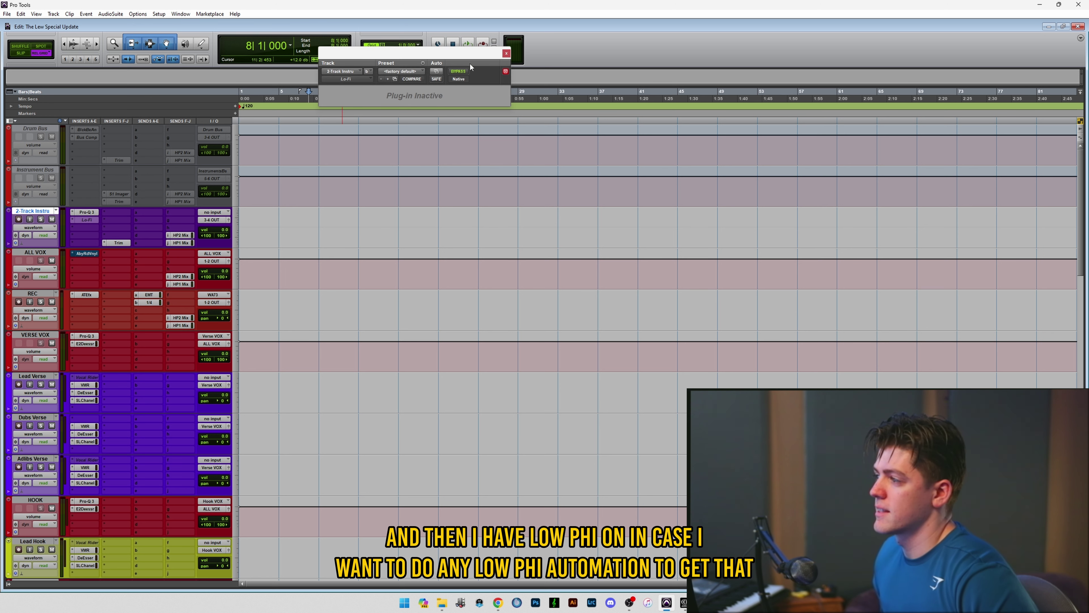
left_click_drag(475, 55, 417, 71)
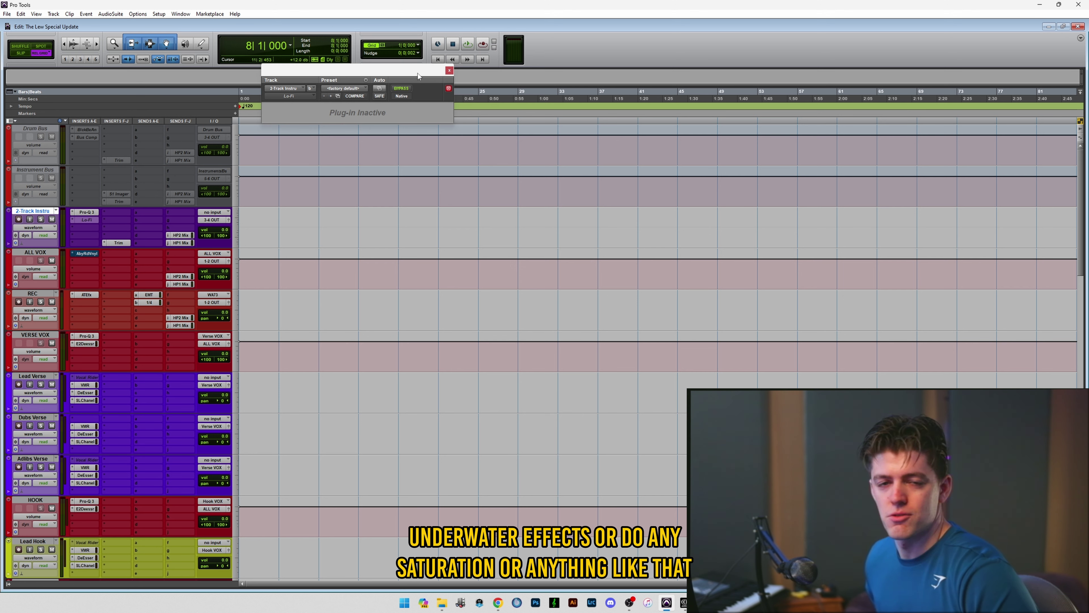
Make the Lo-Fi insert on 2-Track Instru active and review which of its parameters are enabled for automation.
right_click(83, 228)
left_click(87, 224)
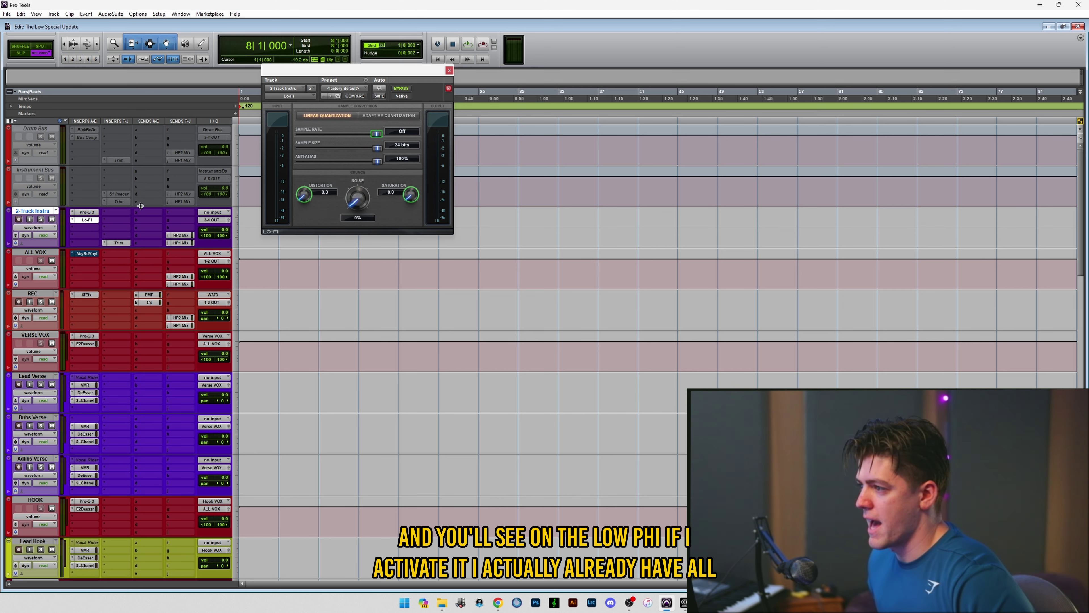
left_click(379, 88)
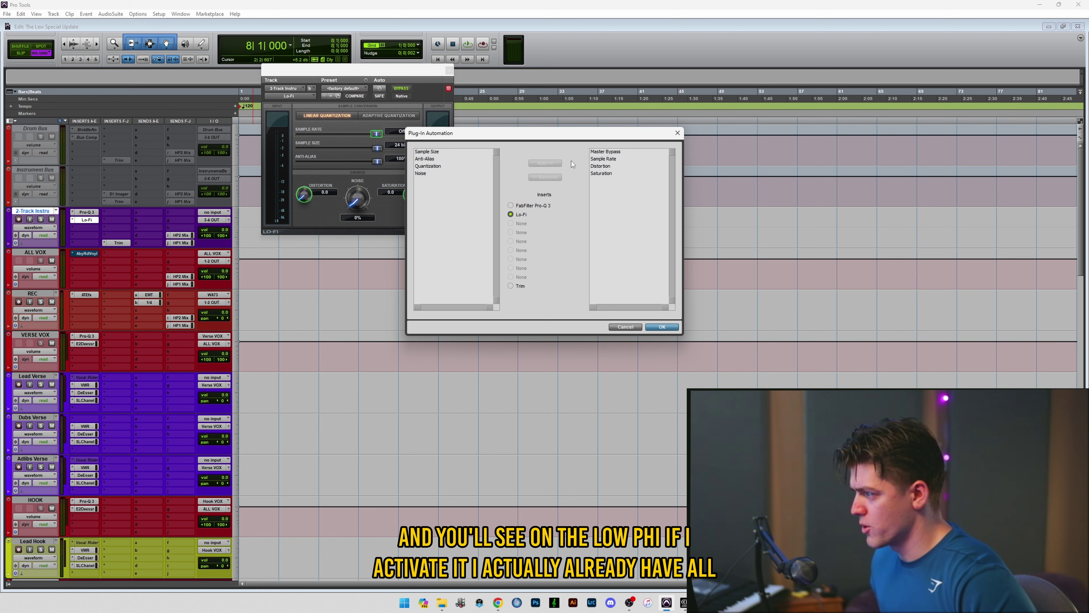
left_click(678, 133)
left_click(449, 71)
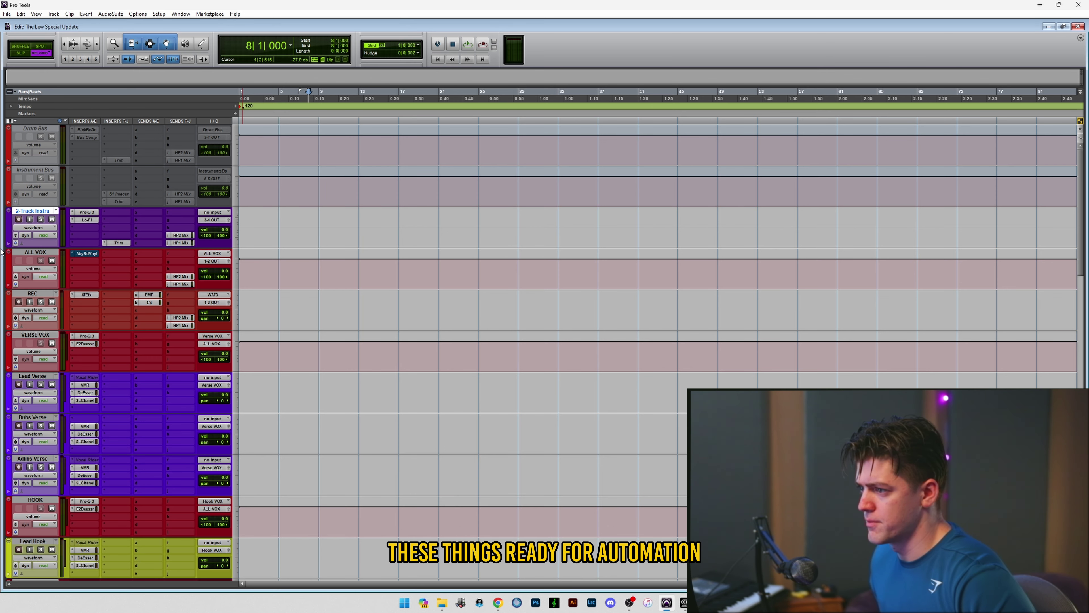
Show an automation lane under 2-Track Instru and set it to the Lo-Fi Master Bypass parameter.
left_click(8, 243)
left_click(57, 252)
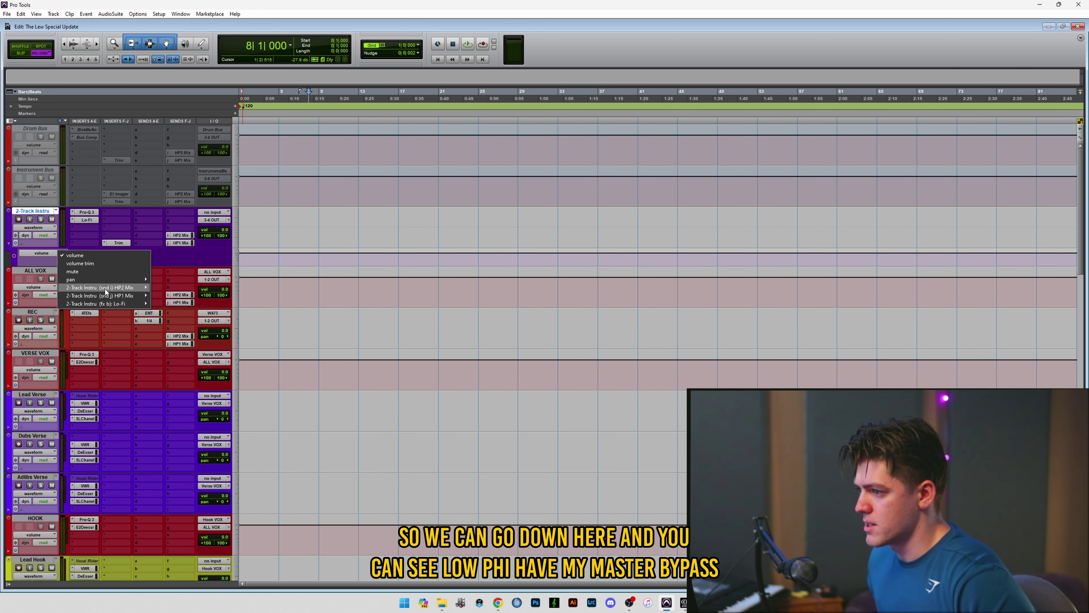
mouse_move(125, 302)
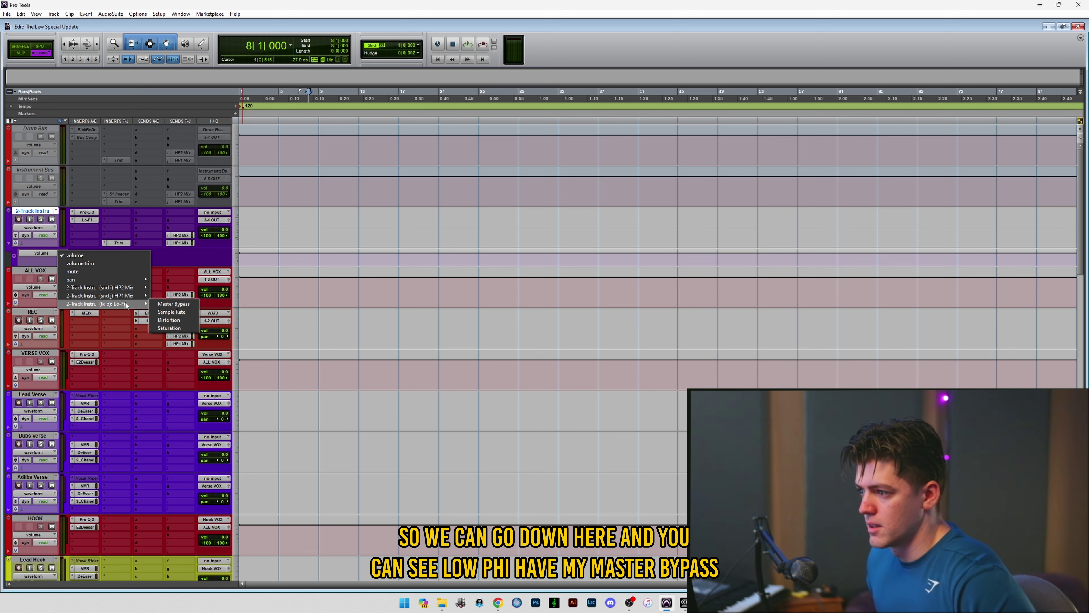
left_click(174, 305)
left_click(46, 261)
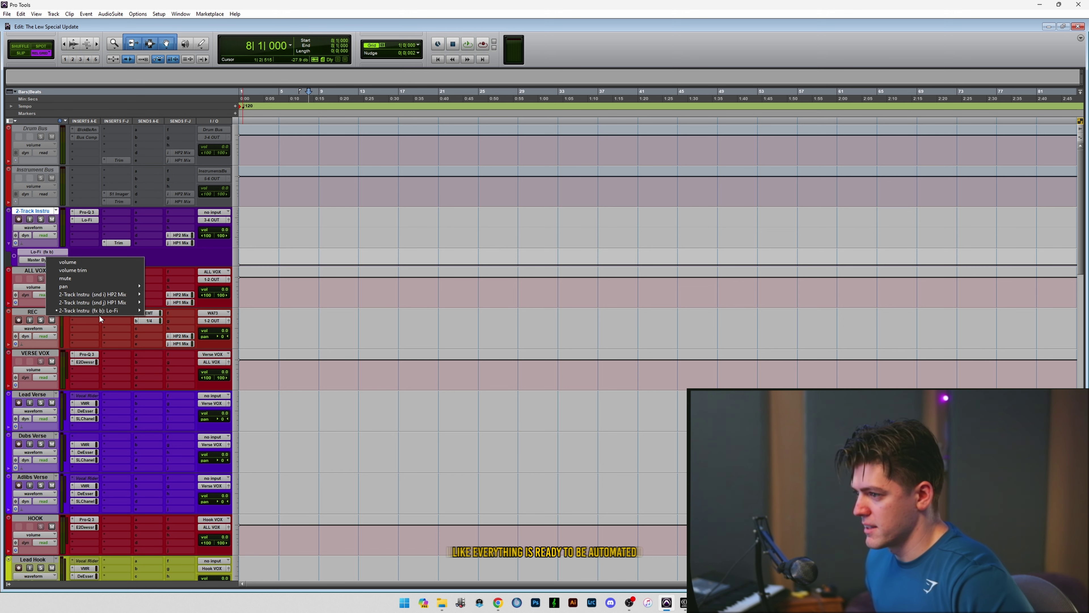
Make the Lo-Fi insert on 2-Track Instru inactive and close its plug-in window.
left_click(126, 233)
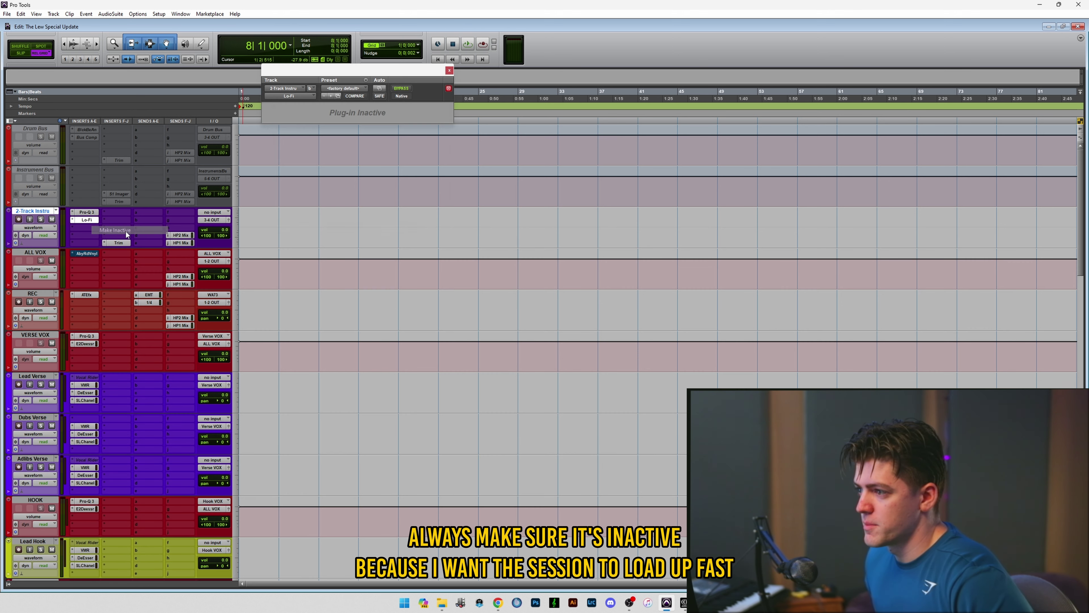
left_click(449, 69)
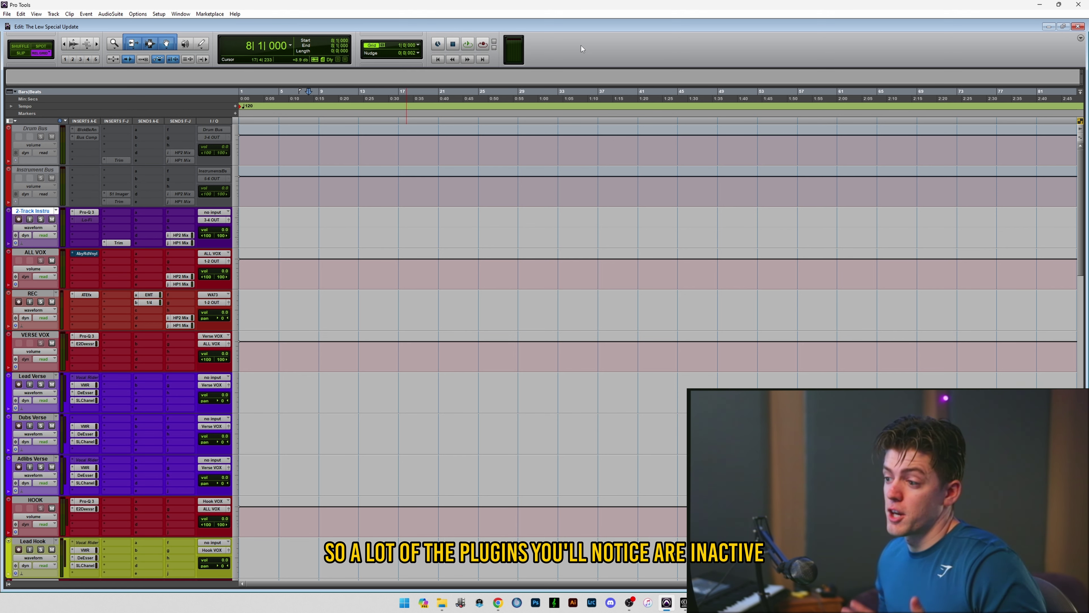
Examine the inactive Vocal Rider on Lead Verse and the inserts on the effects and Master tracks.
left_click(86, 378)
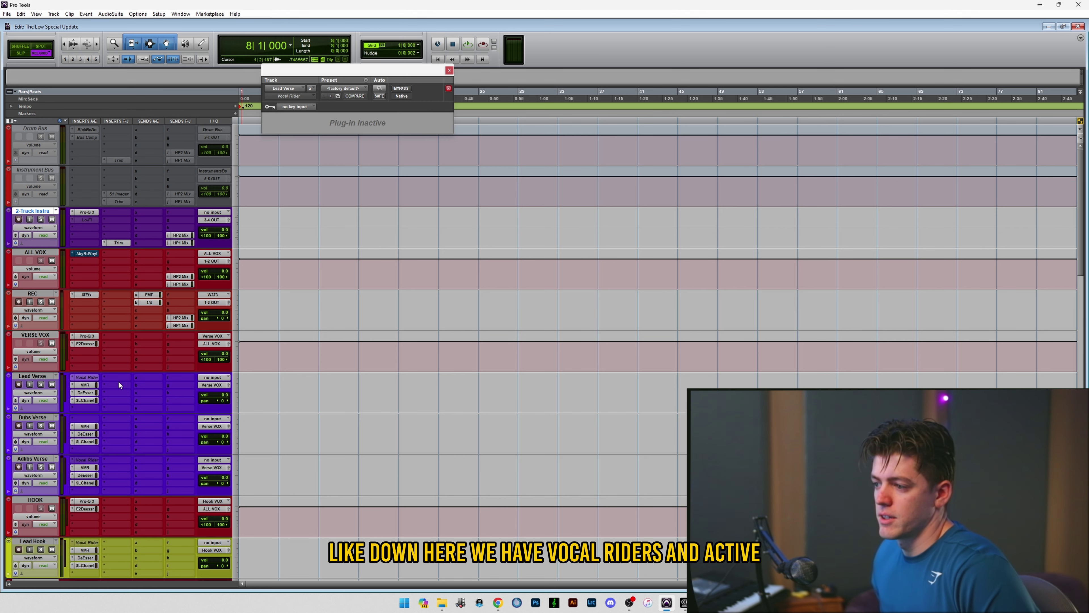
left_click(93, 379)
scroll(177, 266, "down", 15)
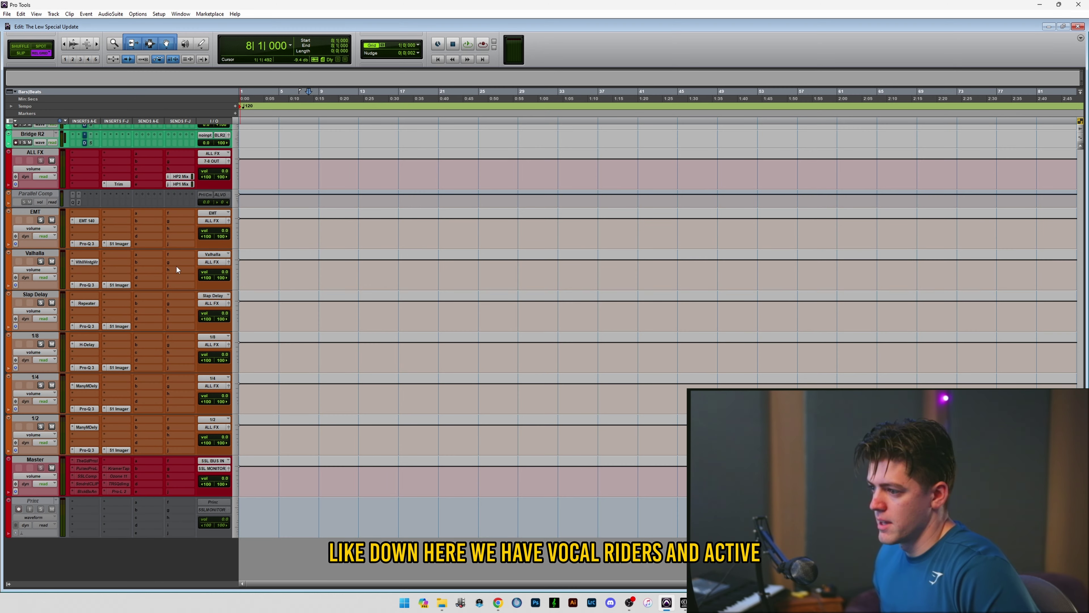
left_click(35, 460)
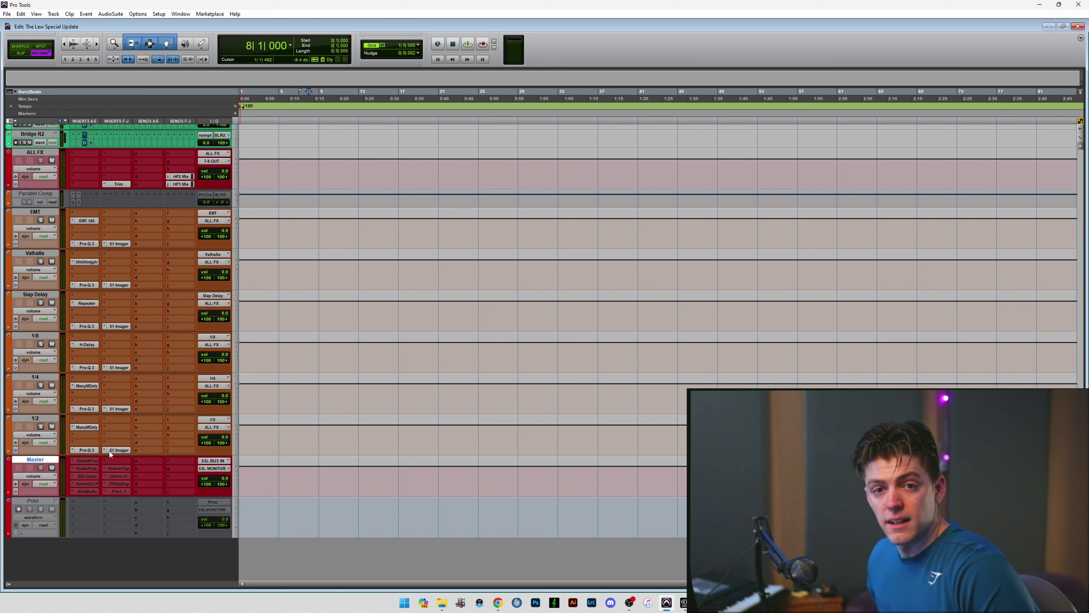
left_click(30, 418)
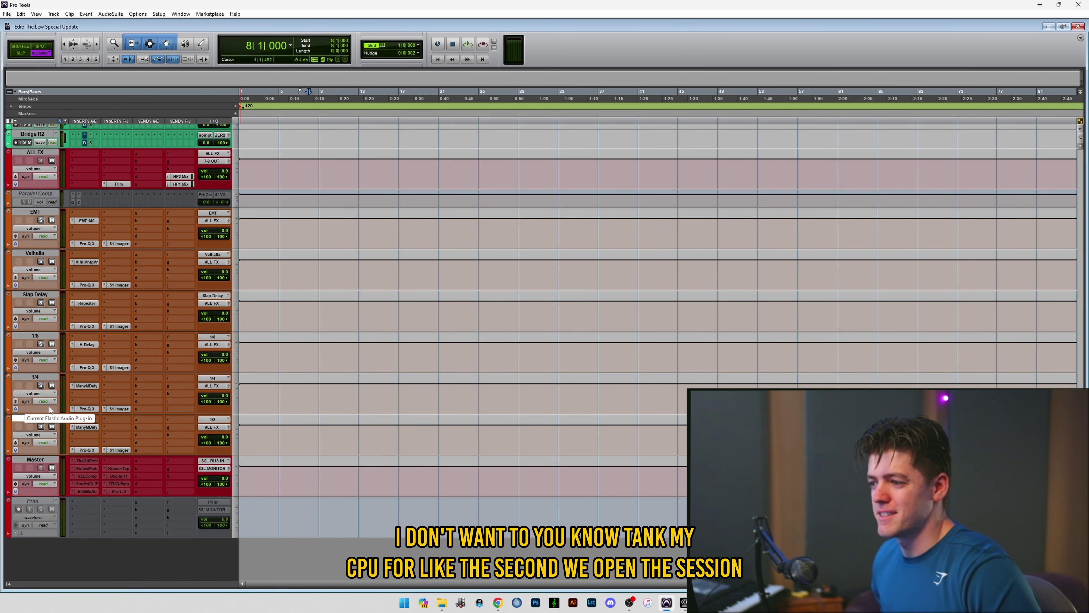
scroll(49, 407, "up", 15)
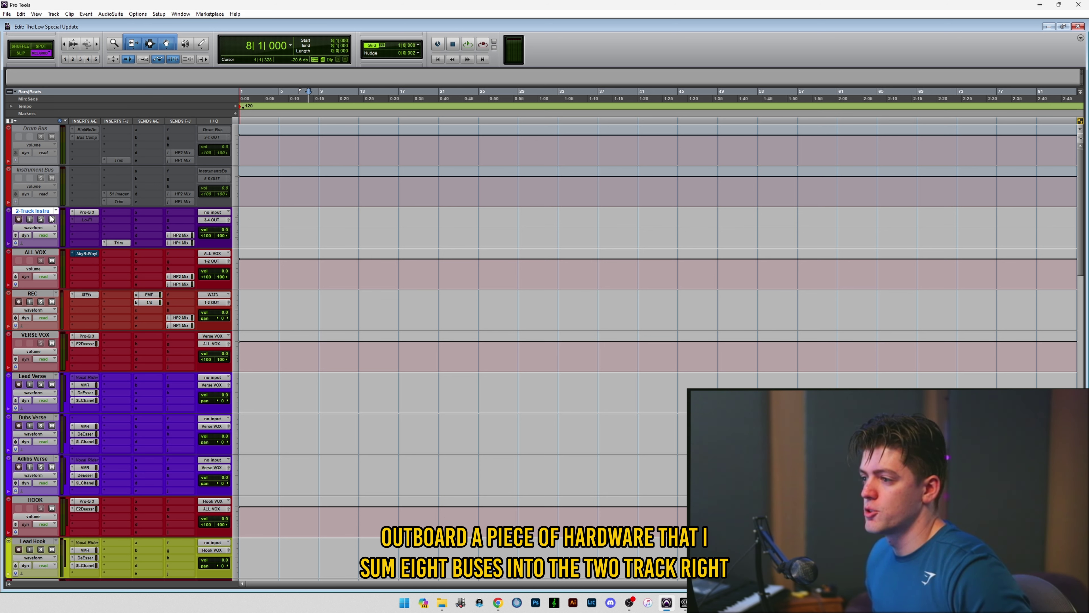
Inspect the Trim plug-in on the 2-Track Instru track.
left_click(118, 243)
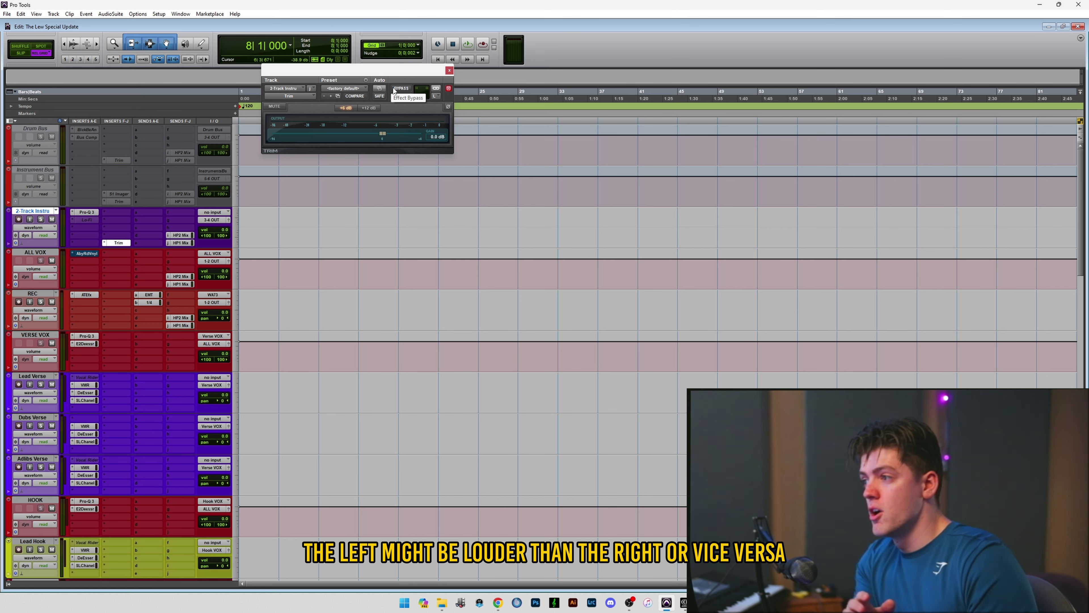
left_click(449, 70)
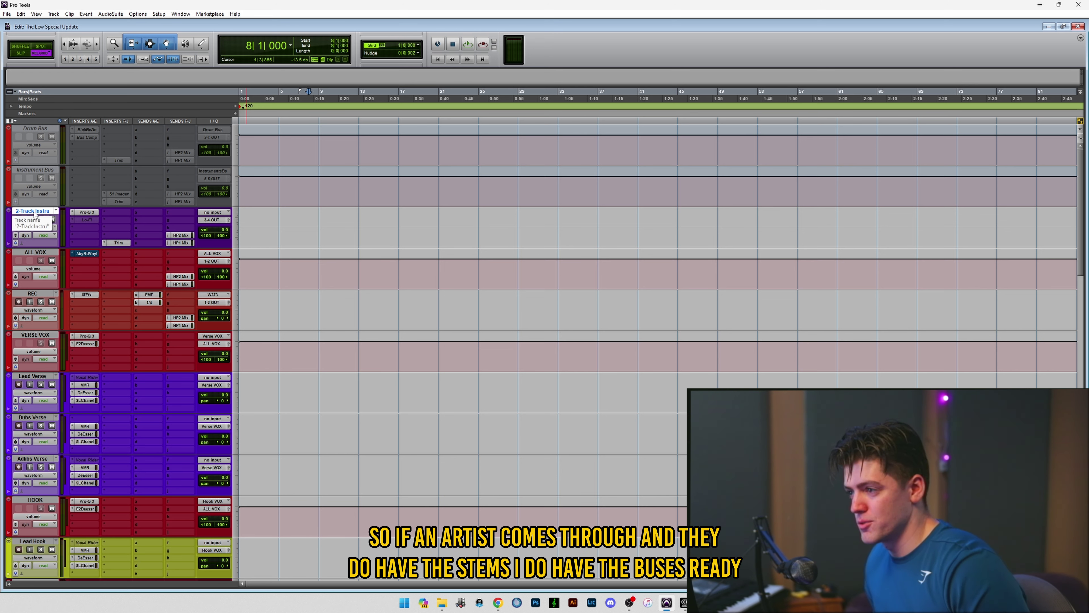
Make the Drum Bus and Instrument Bus tracks active.
right_click(44, 128)
left_click(78, 139)
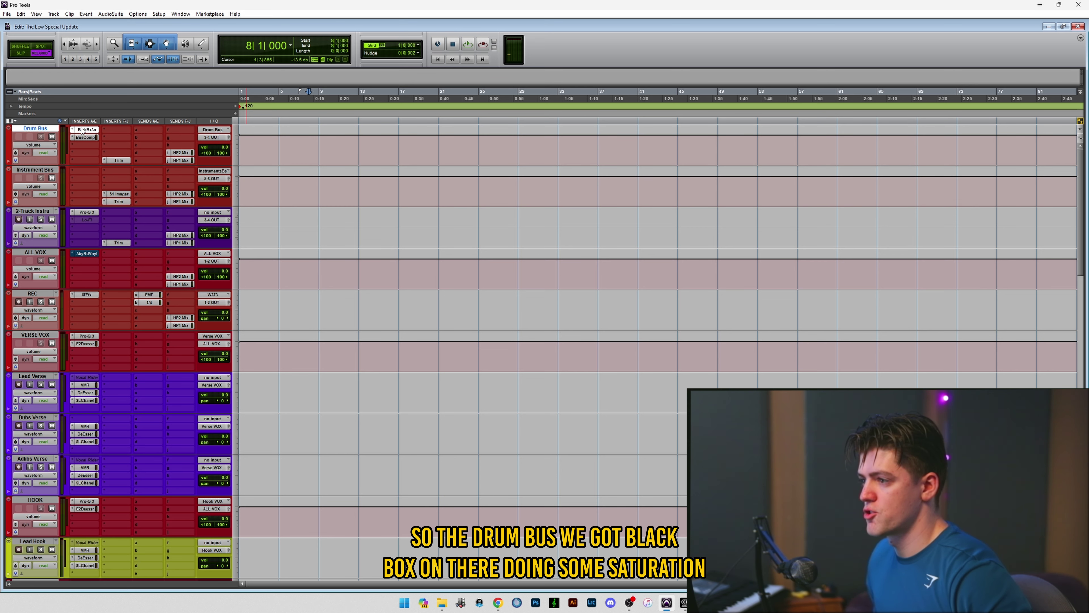
Inspect the Black Box HG-2 and SSL Stereo Bus Compressor settings on the Drum Bus.
left_click(81, 130)
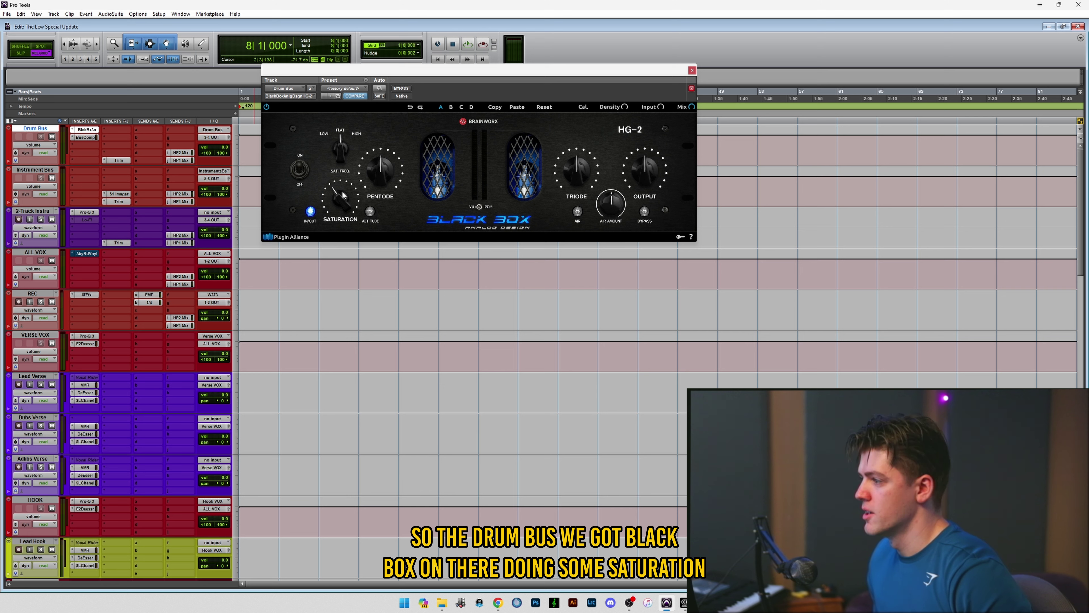
left_click(85, 137)
left_click_drag(403, 74, 460, 116)
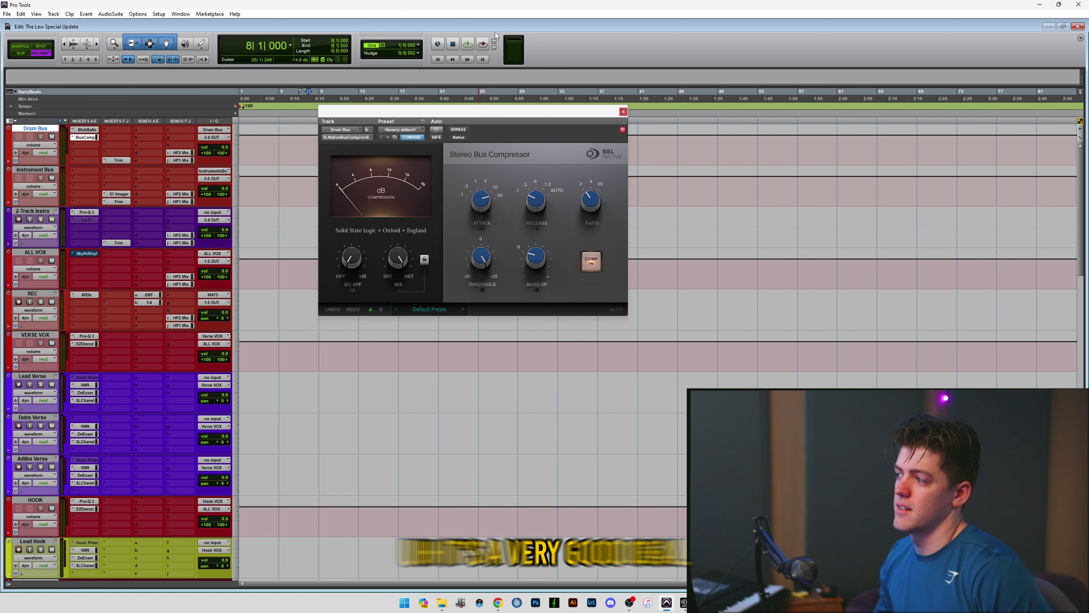
left_click(623, 112)
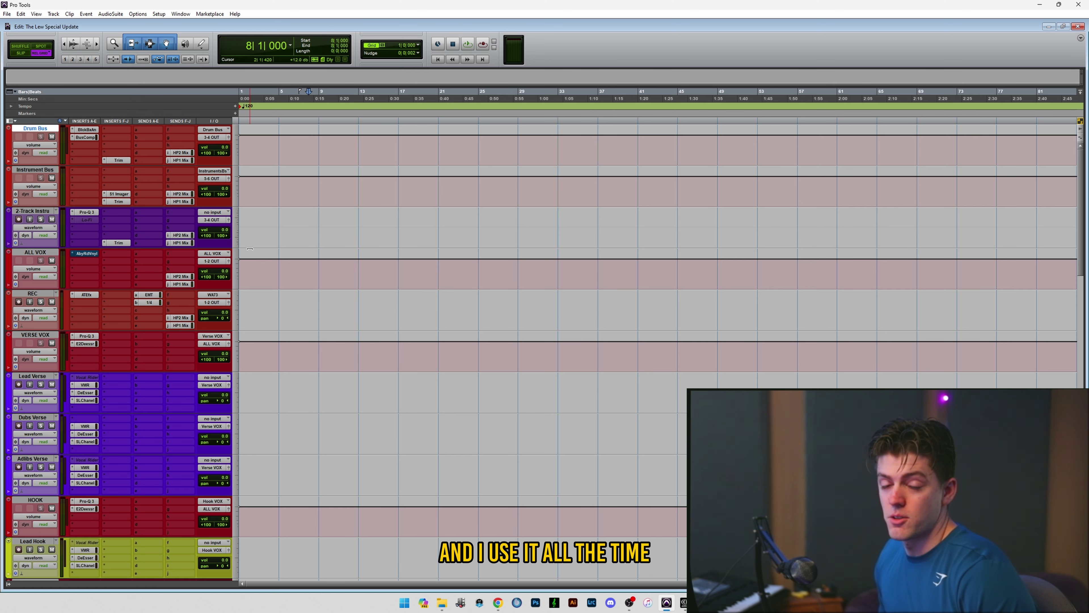
Inspect the S1 Imager settings on the Instrument Bus.
left_click(39, 170)
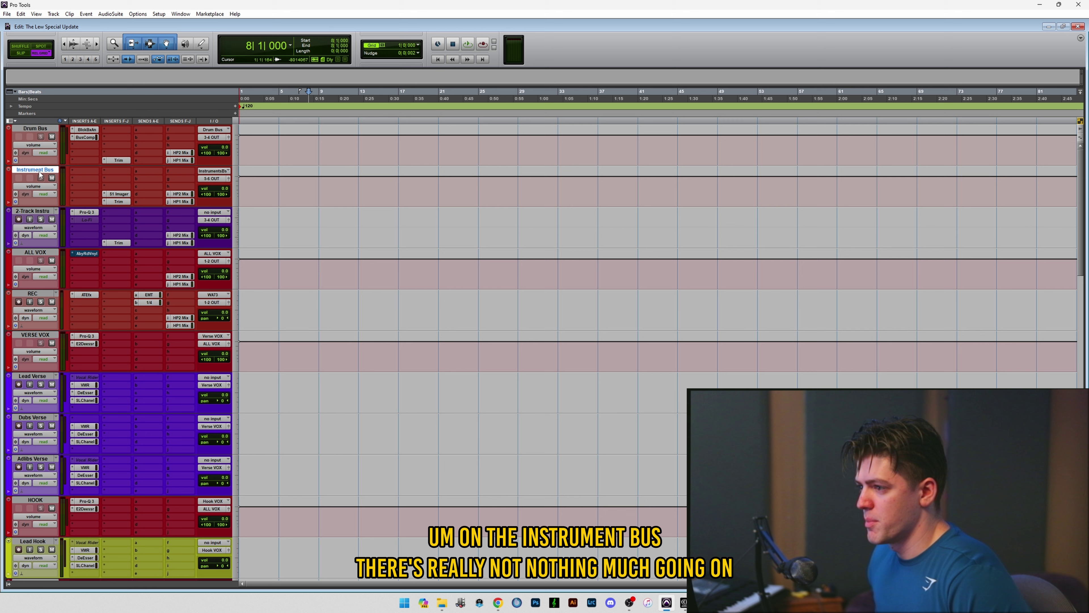
left_click(118, 194)
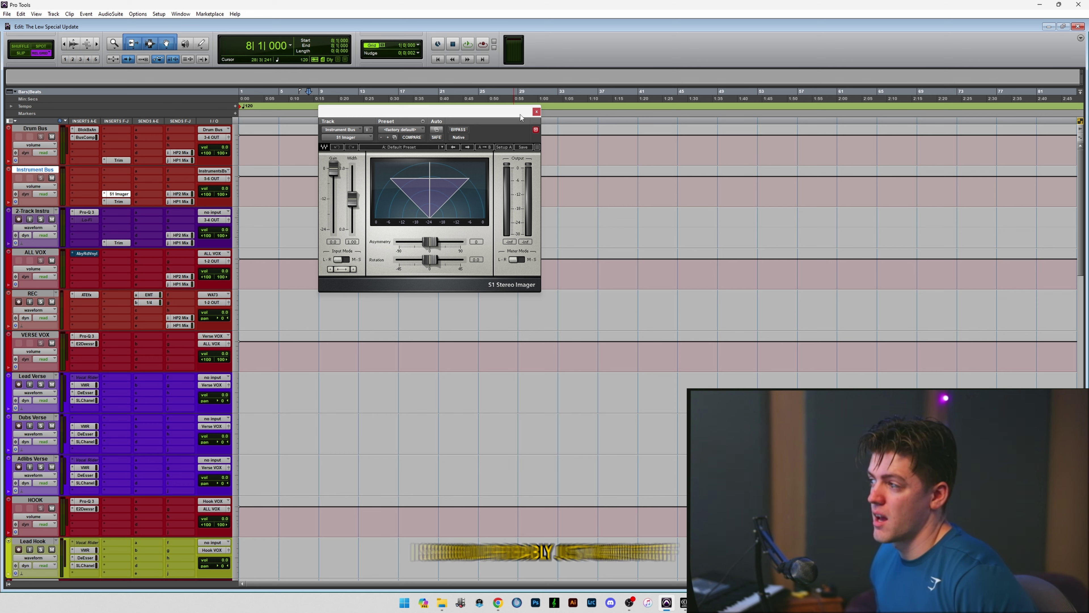
left_click(536, 112)
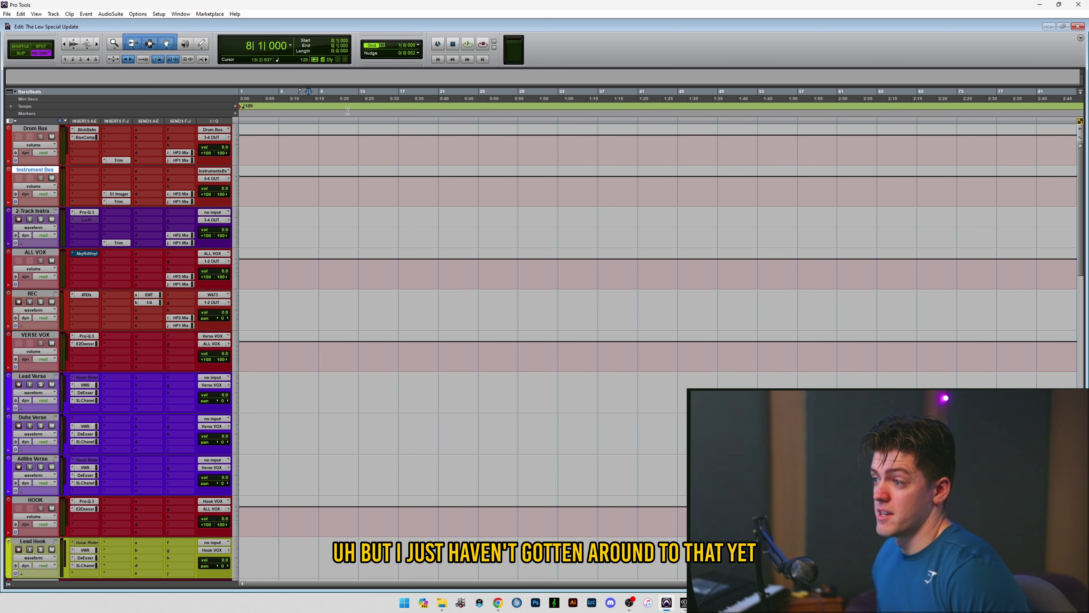
left_click(35, 128)
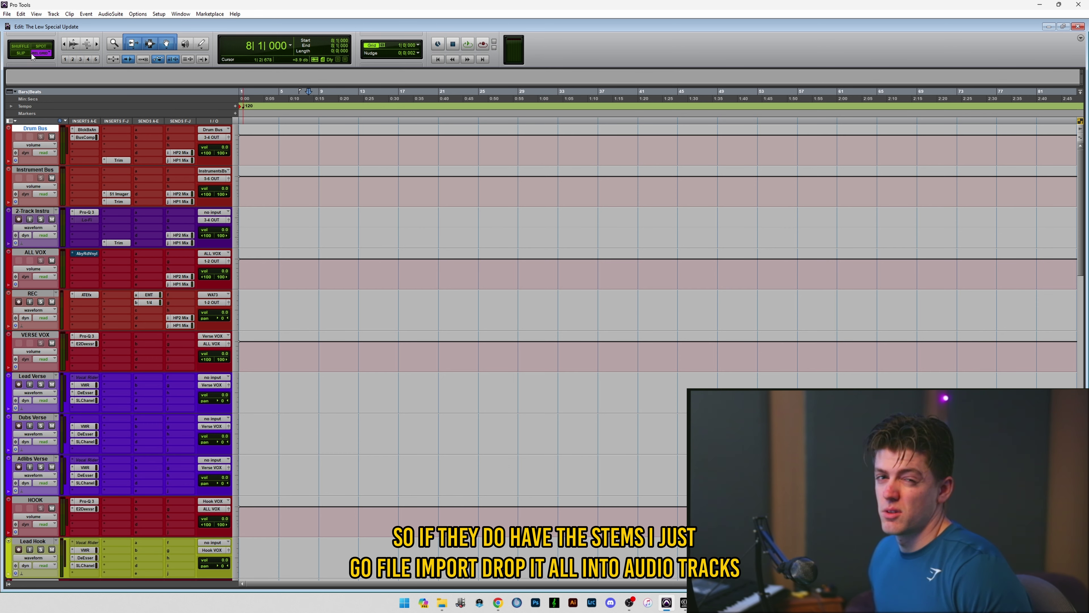
left_click(6, 14)
left_click(270, 28)
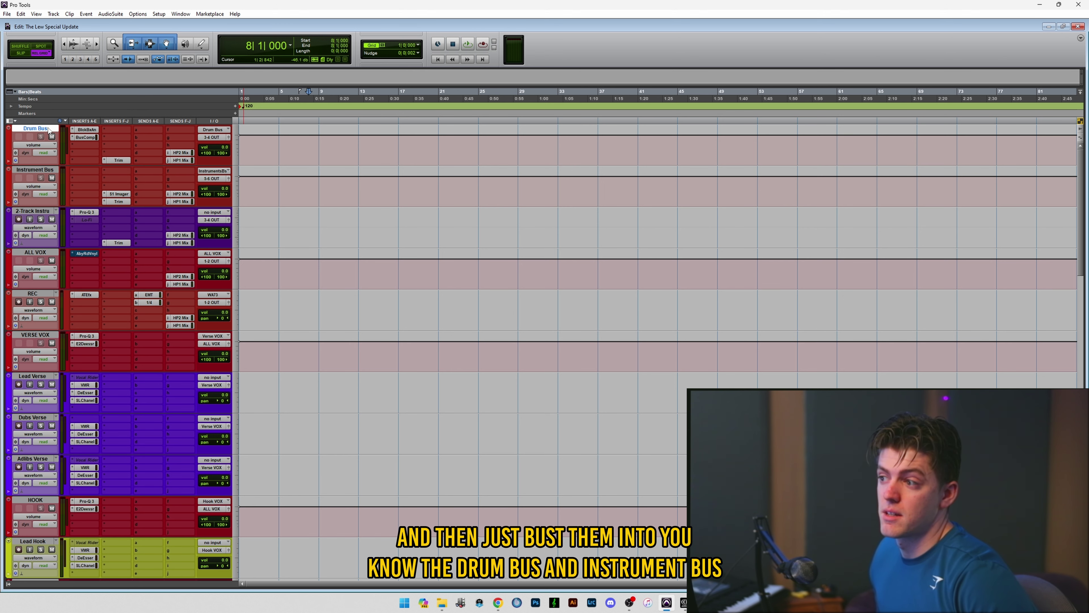
left_click(35, 169)
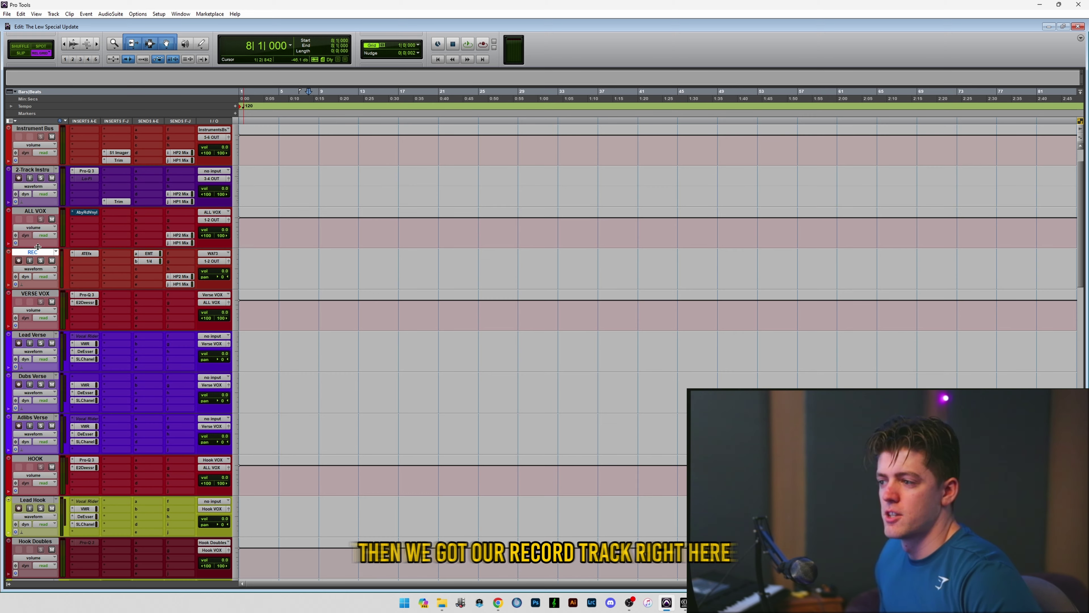
Move the REC track directly above Lead Verse and arm it for recording.
left_click_drag(40, 253, 40, 339)
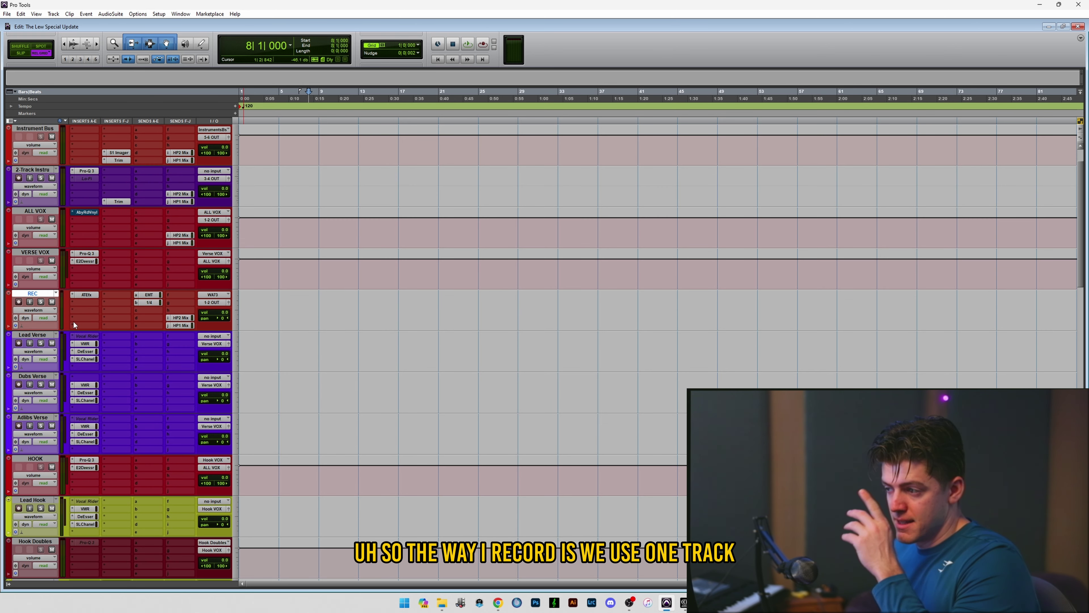
left_click(18, 302)
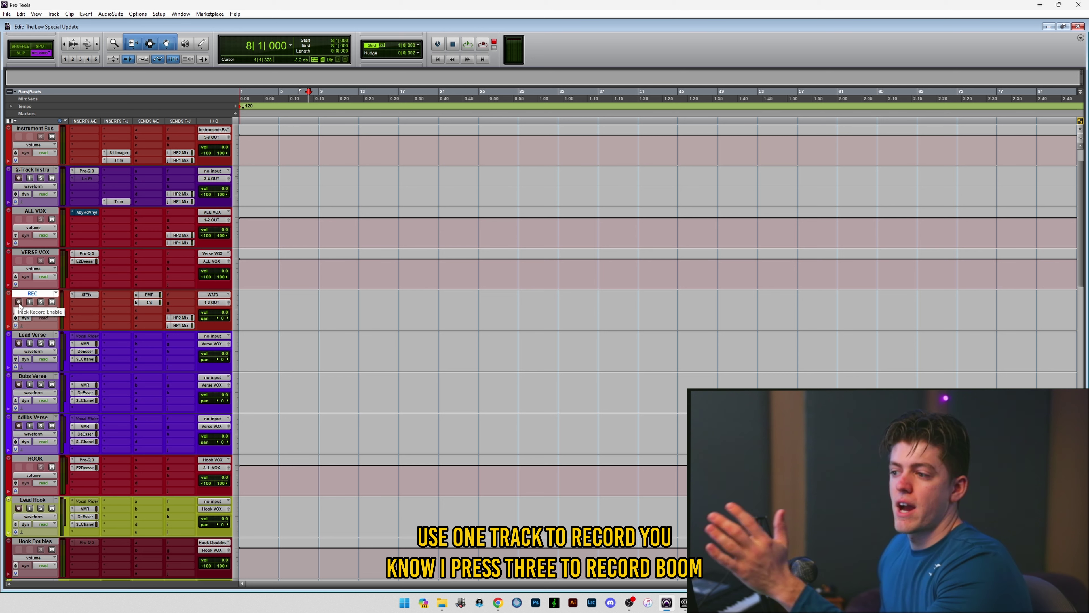
Record a short take on REC from the session start and move the clip down onto the Lead Verse track.
left_click(244, 300)
key("3")
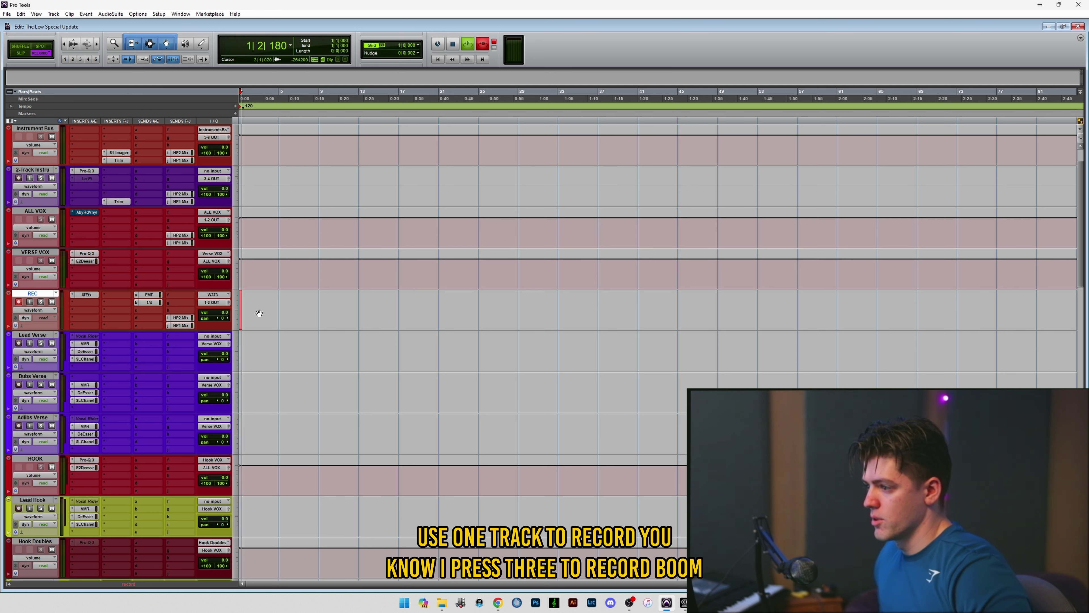
key("t")
key("t")
key("space")
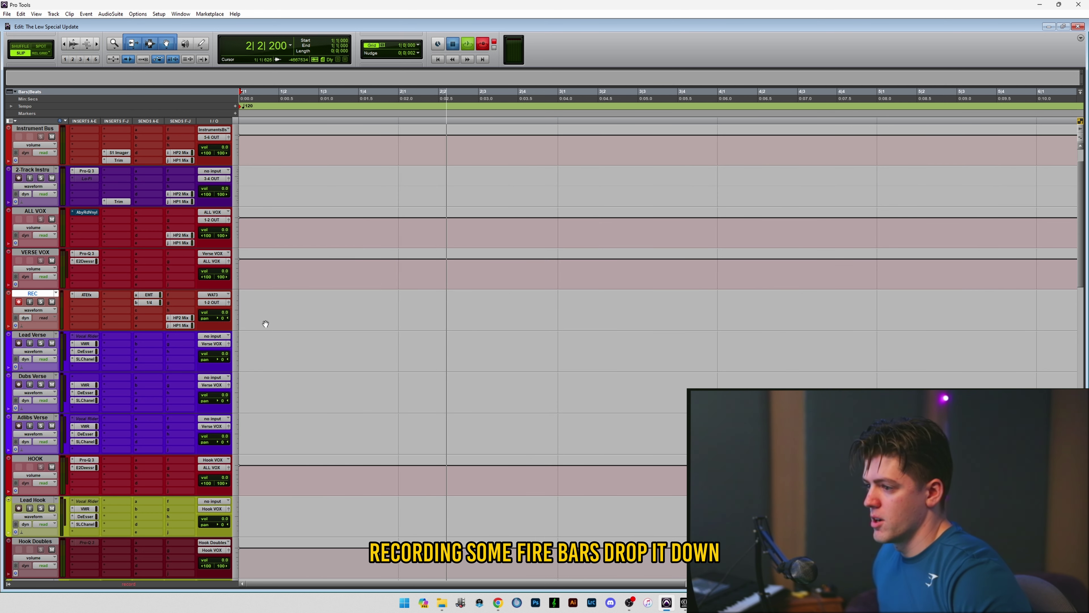
left_click_drag(264, 320, 264, 365)
Record a second short take on the REC track, starting partway through bar 1.
left_click(296, 309)
key("3")
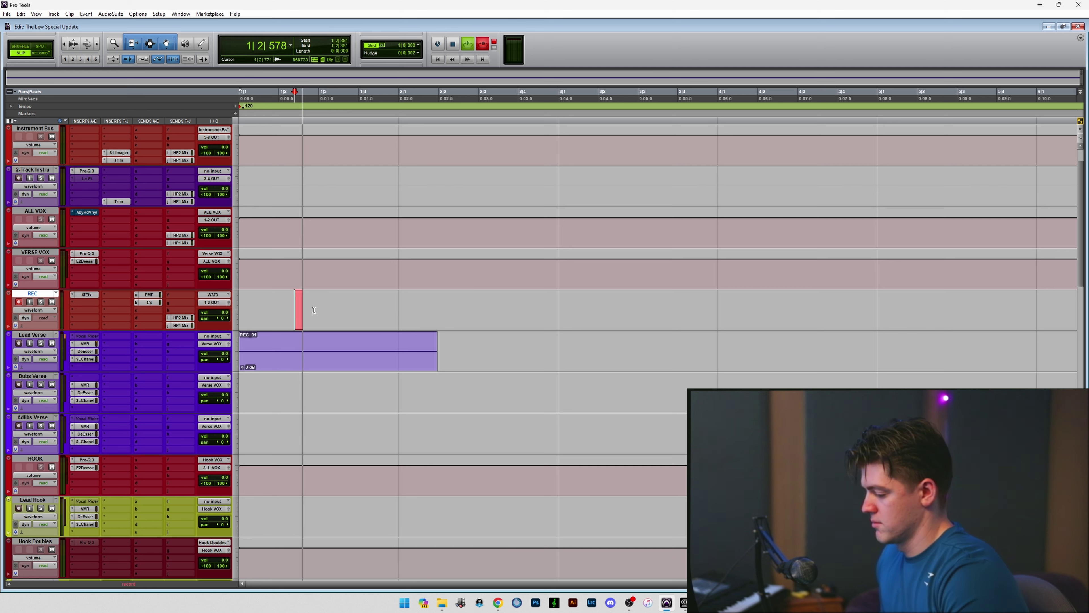
key("space")
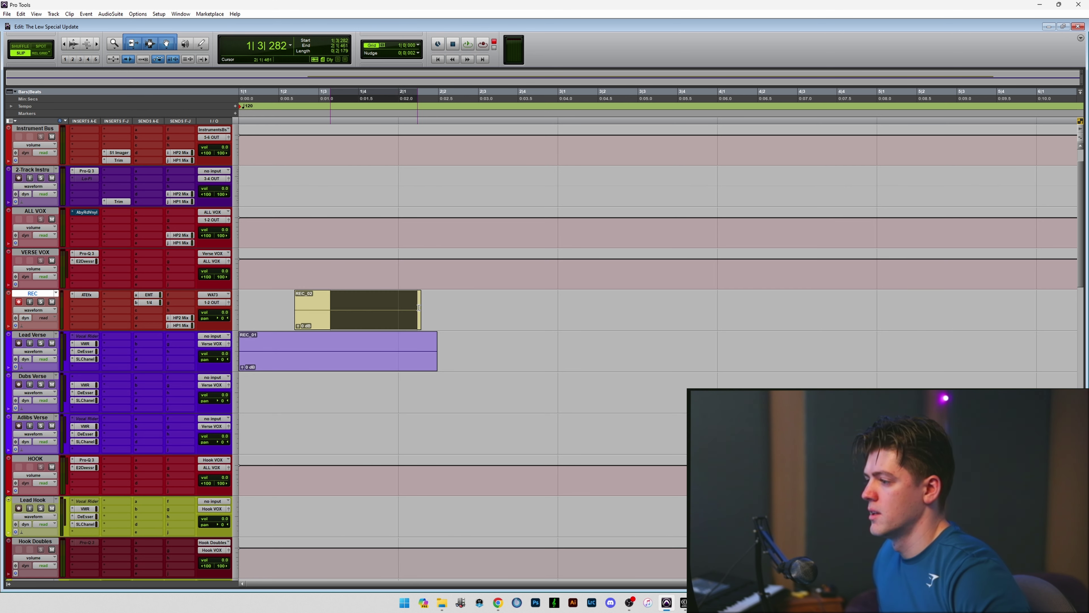
Move the selected middle section of the second take down onto Lead Verse and delete the leftover pieces around it.
left_click_drag(384, 310, 384, 354)
left_click(396, 313)
left_click(429, 361)
key("Delete")
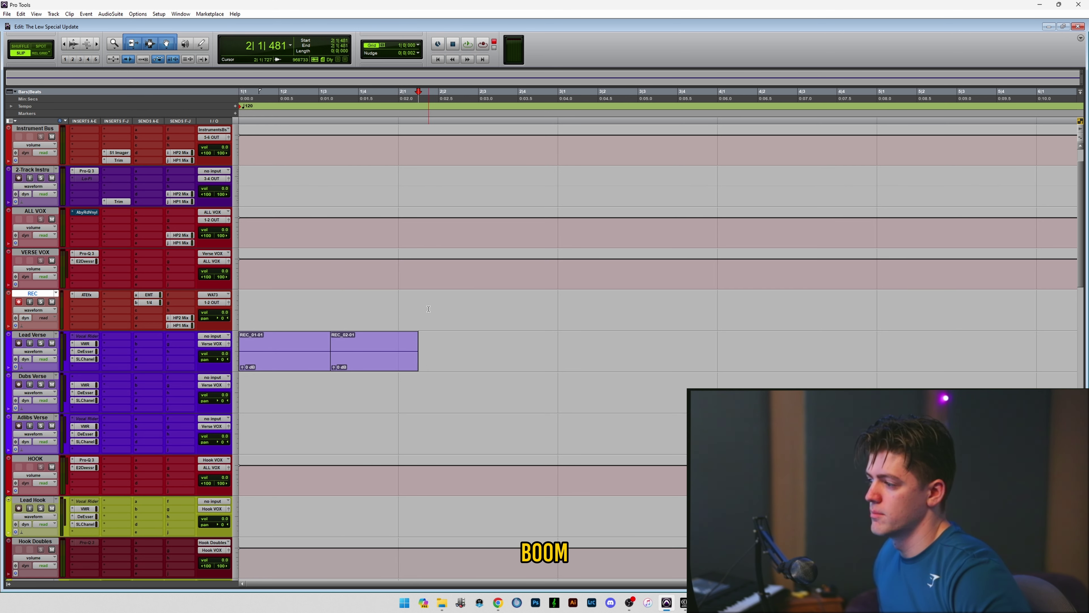
Select both demo clips on the Lead Verse track and delete them.
key("r")
left_click(304, 317)
left_click(300, 363)
left_click(254, 365, "shift")
key("Delete")
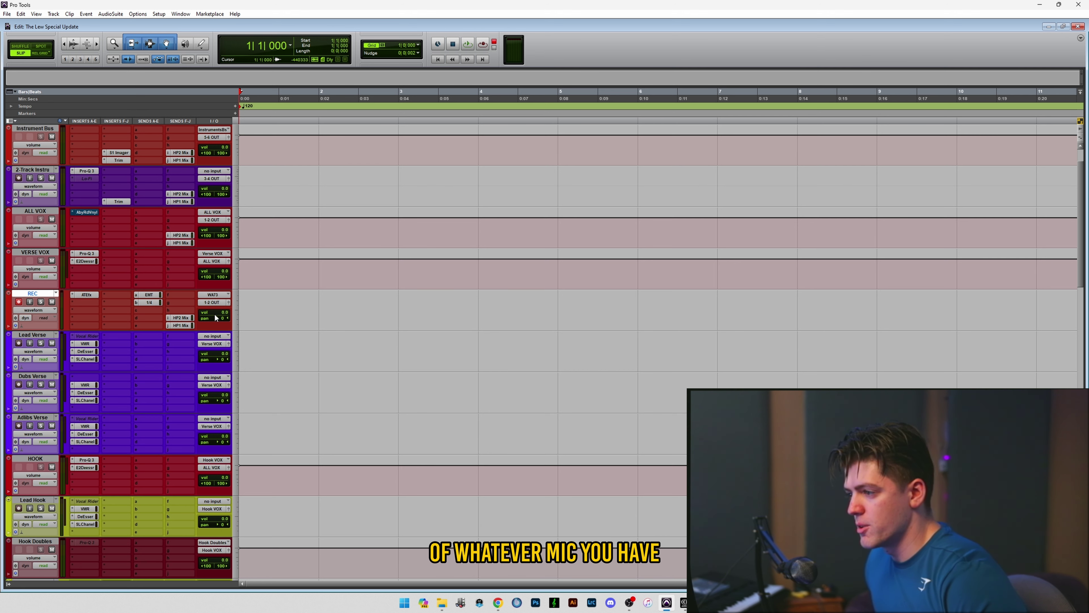
Open Auto-Tune EFX+ on the REC track, check the low-latency setting in its options, and close the plug-in.
left_click(84, 295)
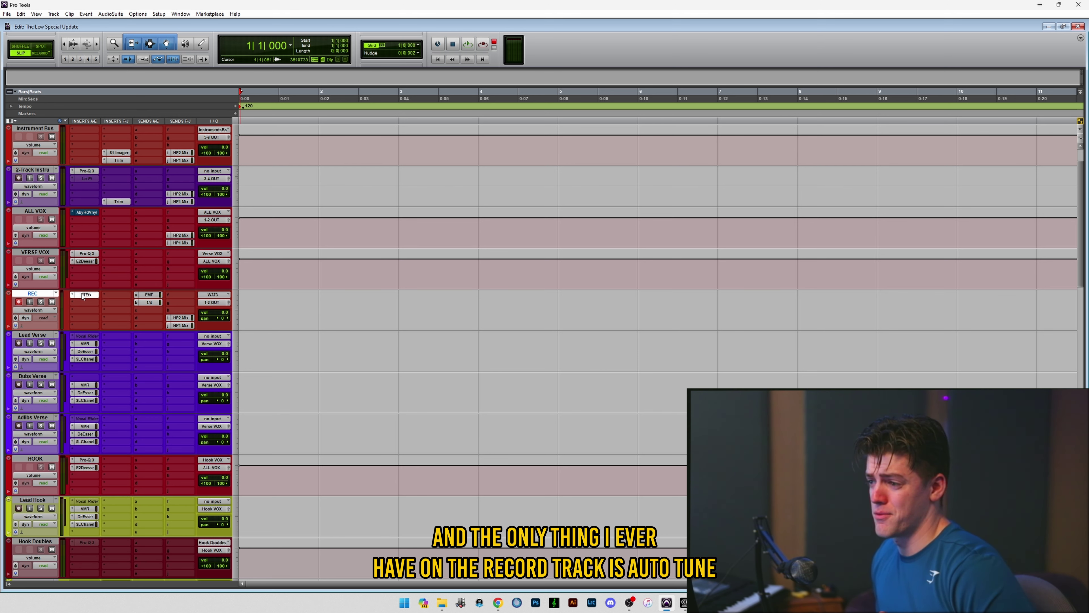
left_click_drag(530, 115, 494, 112)
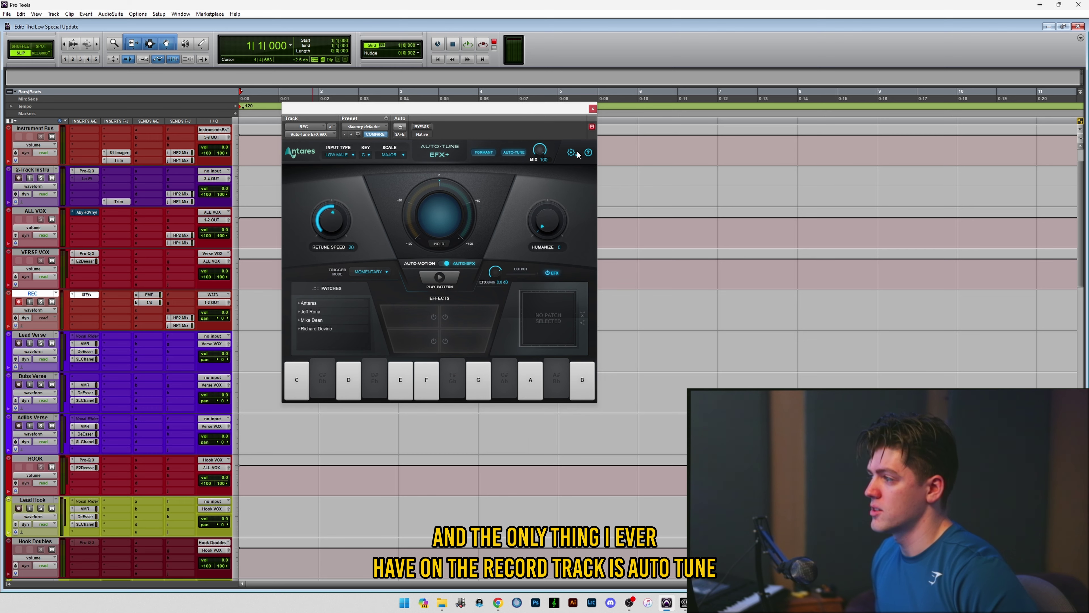
left_click(571, 152)
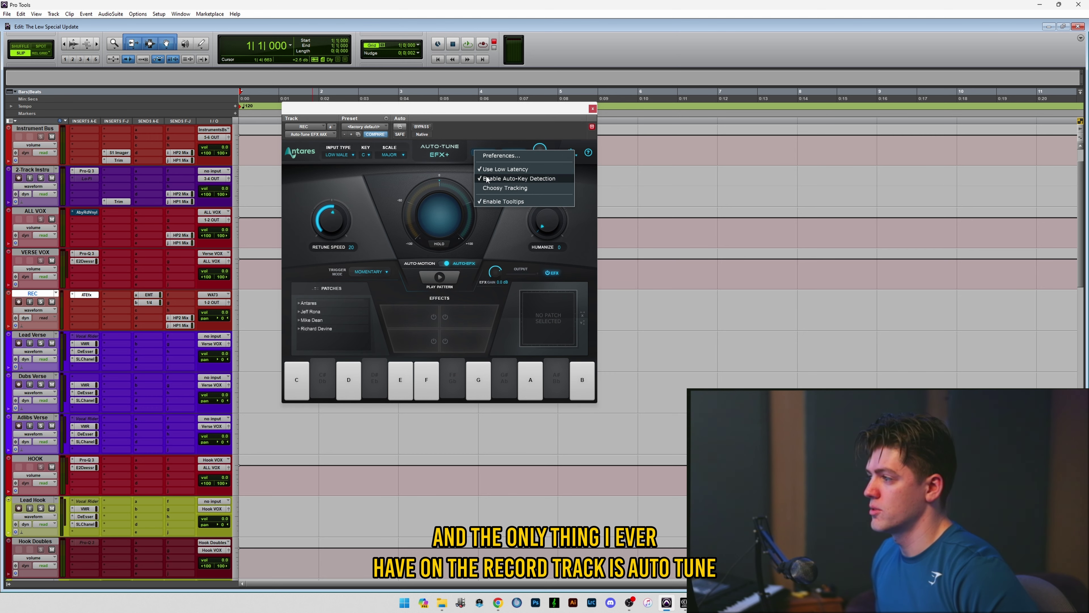
left_click(593, 109)
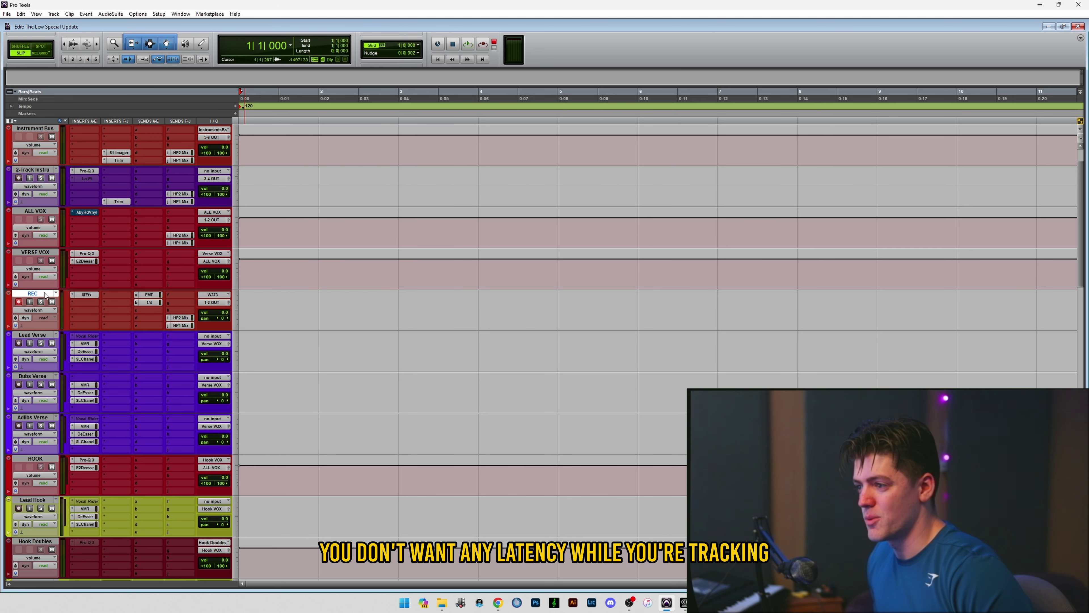
Look through the plug-ins available for the second insert slot of the REC track without adding one.
left_click(90, 302)
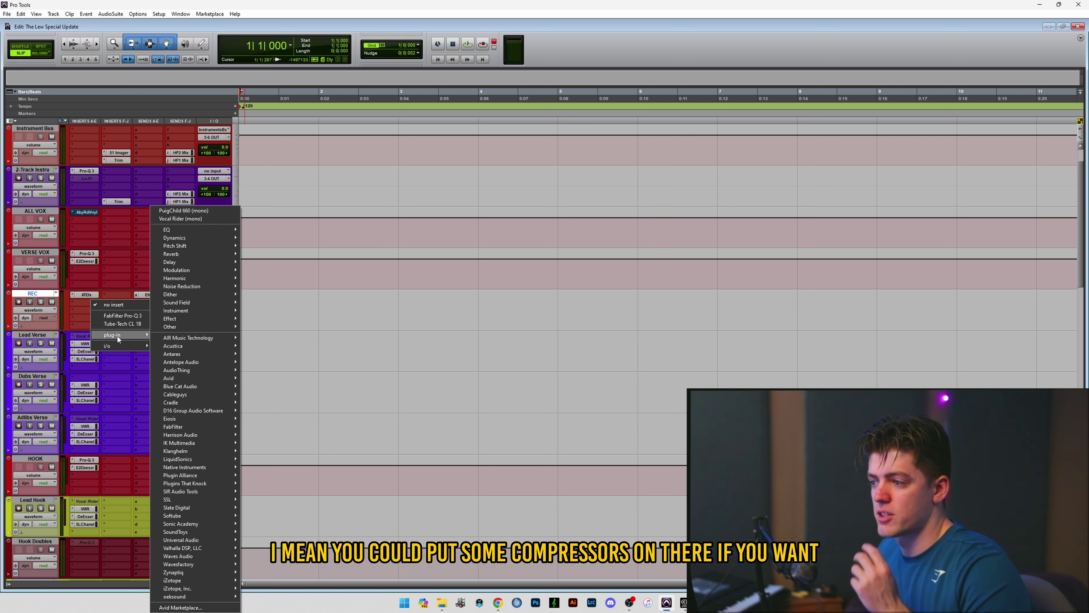
mouse_move(118, 337)
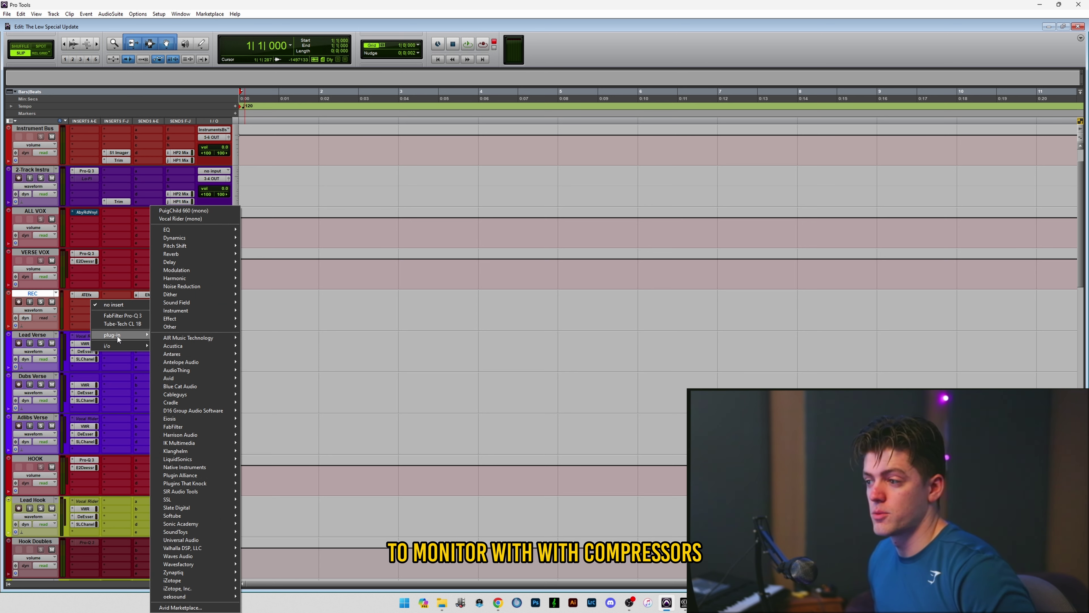
left_click(137, 268)
Select Lead Verse, Dubs Verse and Adlibs Verse one at a time, and finally all three together.
scroll(49, 327, "down", 1)
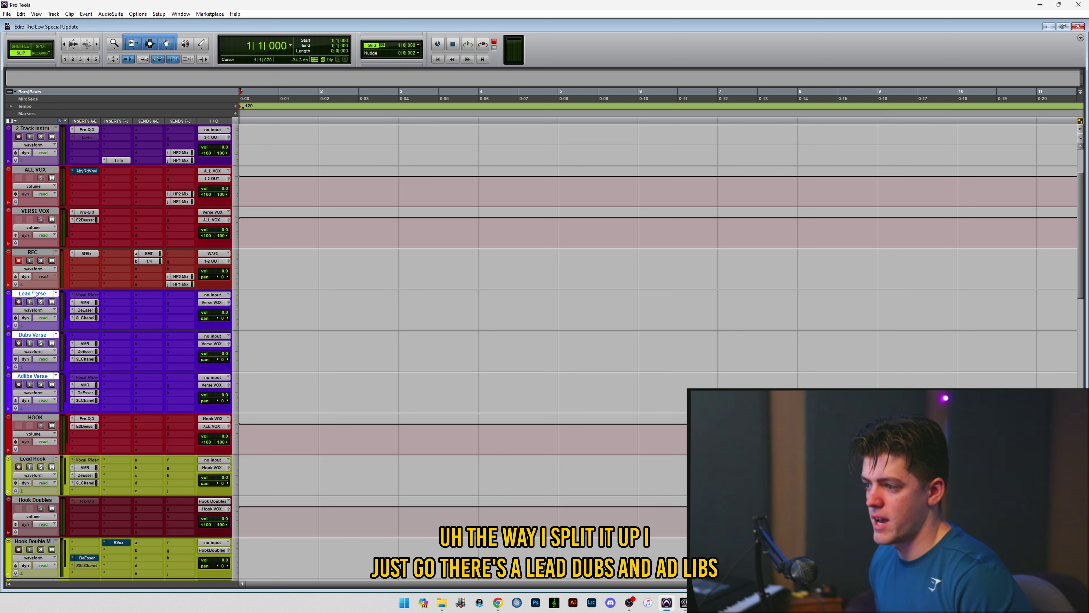
left_click(42, 295)
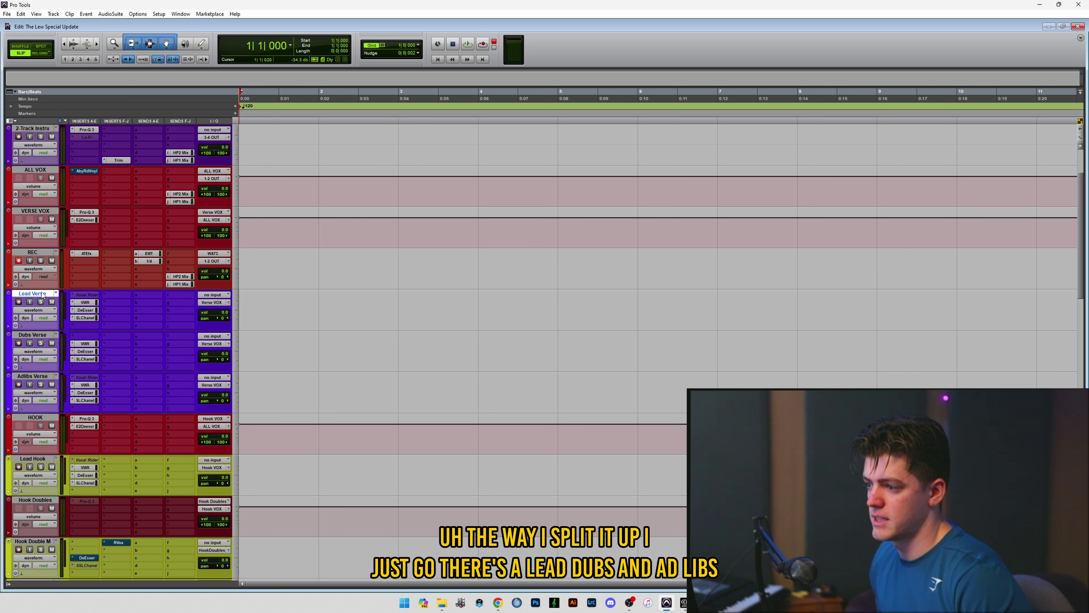
left_click(35, 335)
left_click(35, 377)
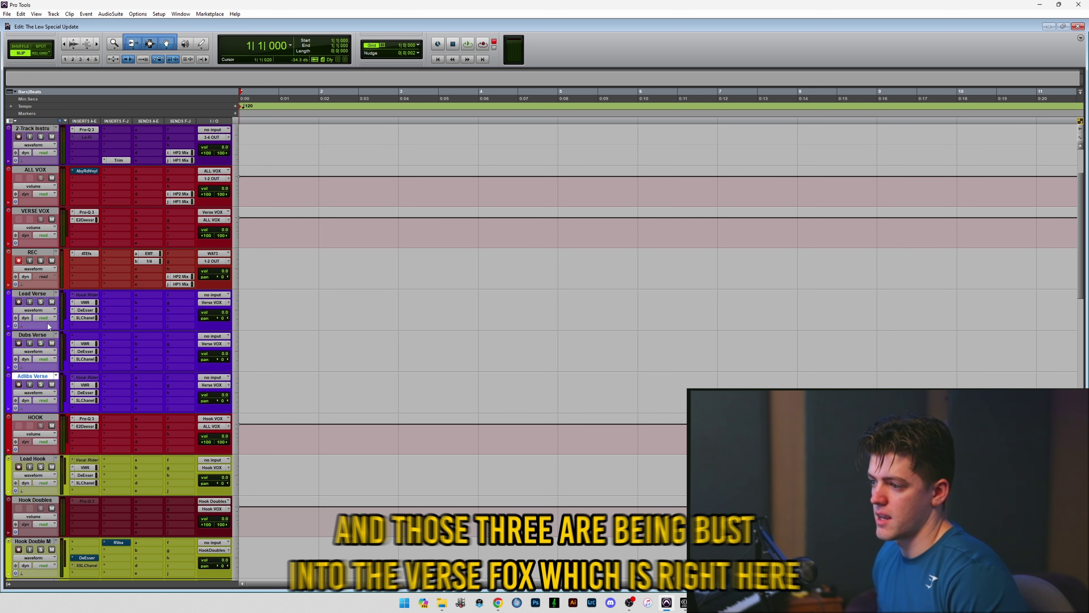
left_click(39, 295, "shift")
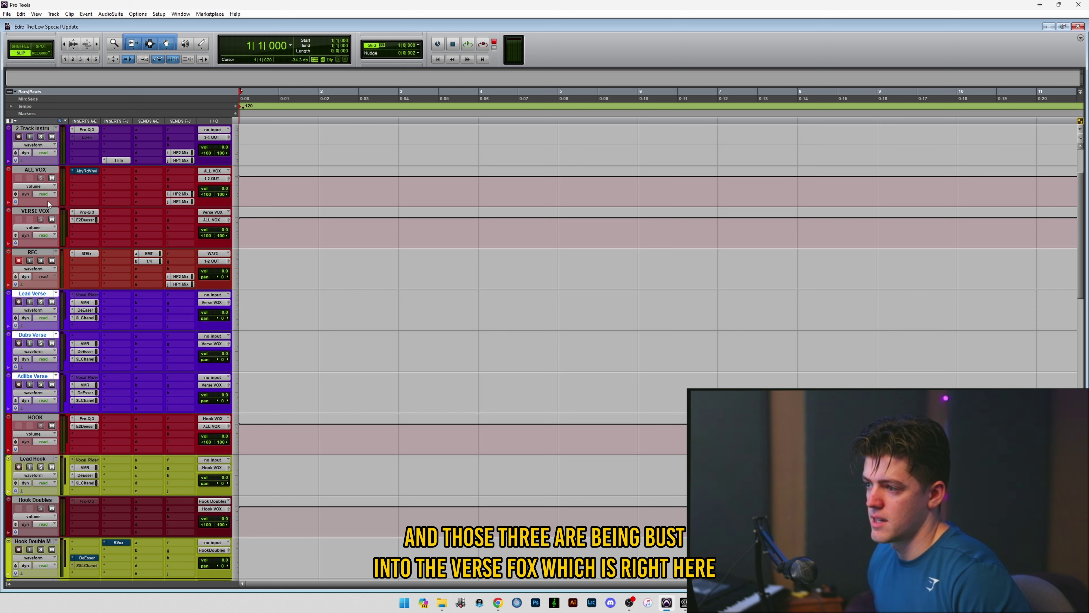
Move the VERSE VOX bus directly above Lead Verse and disarm the REC track.
left_click_drag(40, 211, 41, 292)
left_click(19, 220)
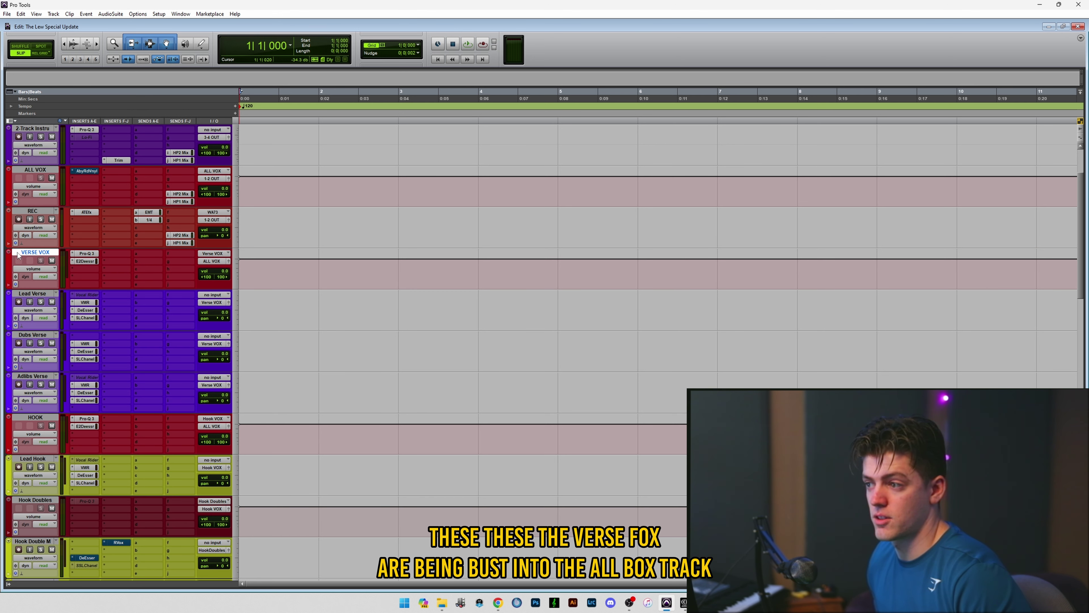
Trace the vocal routing by selecting ALL VOX, VERSE VOX and the group of three verse tracks.
left_click(47, 171)
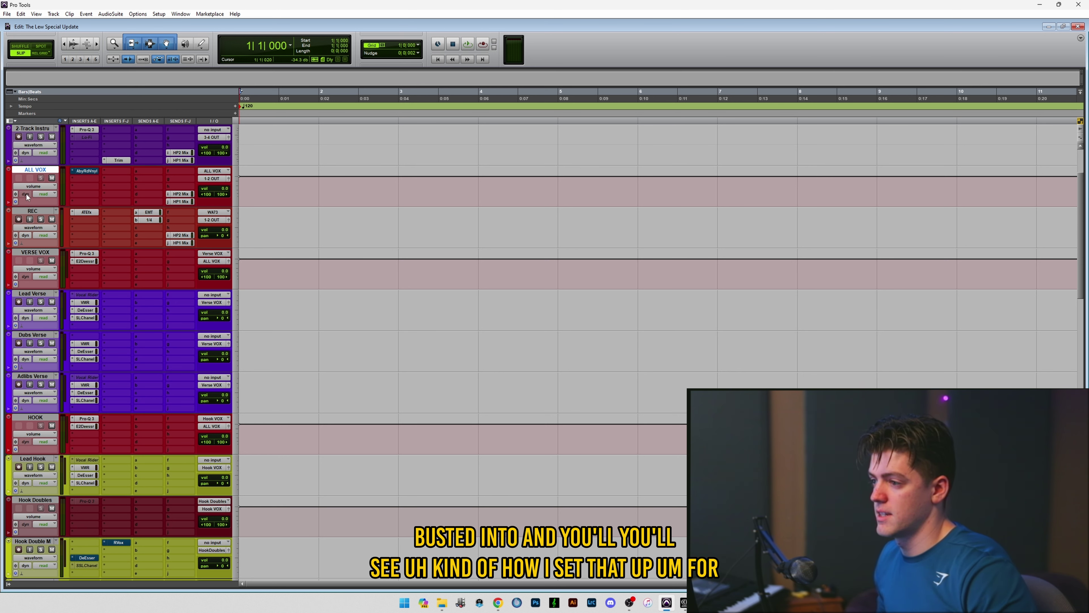
left_click(35, 252)
left_click(34, 294)
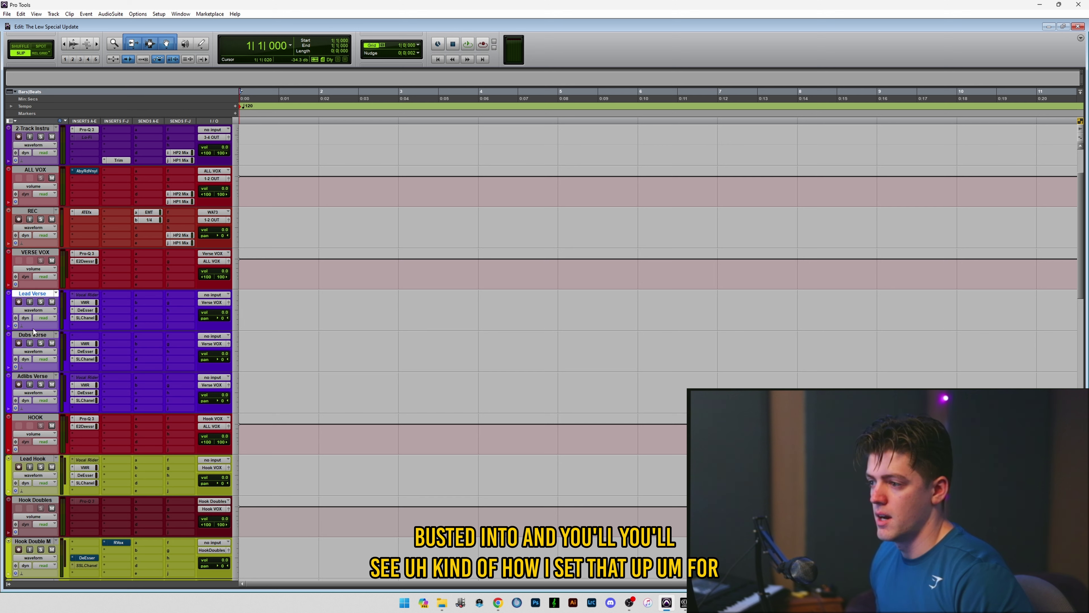
left_click(40, 375, "shift")
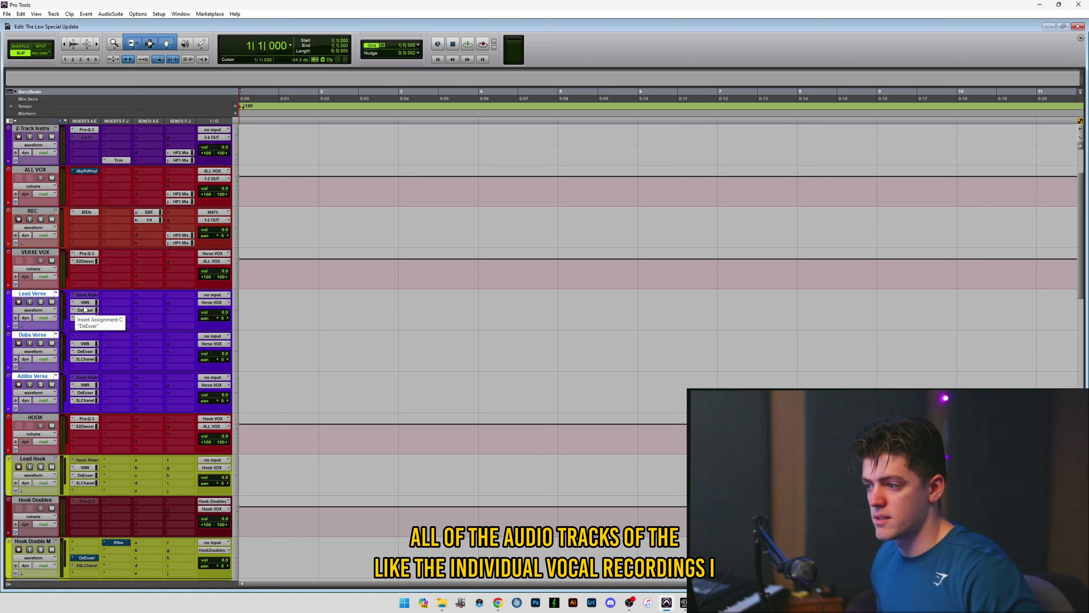
View the Vocal Rider insert on Lead Verse, close it, and select only the Lead Verse track.
left_click(86, 295)
left_click(469, 109)
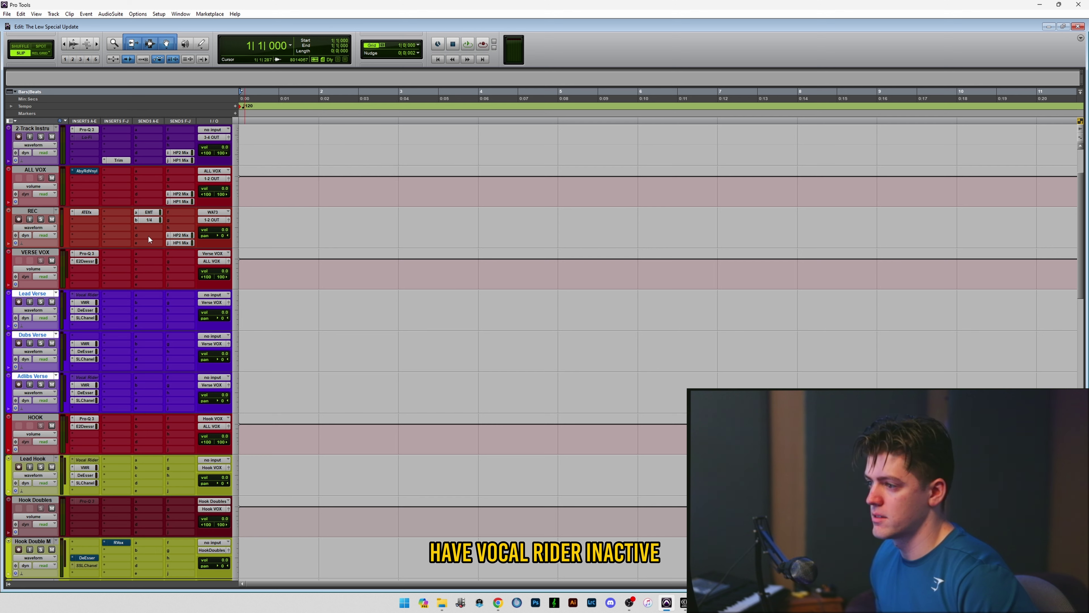
left_click(40, 293)
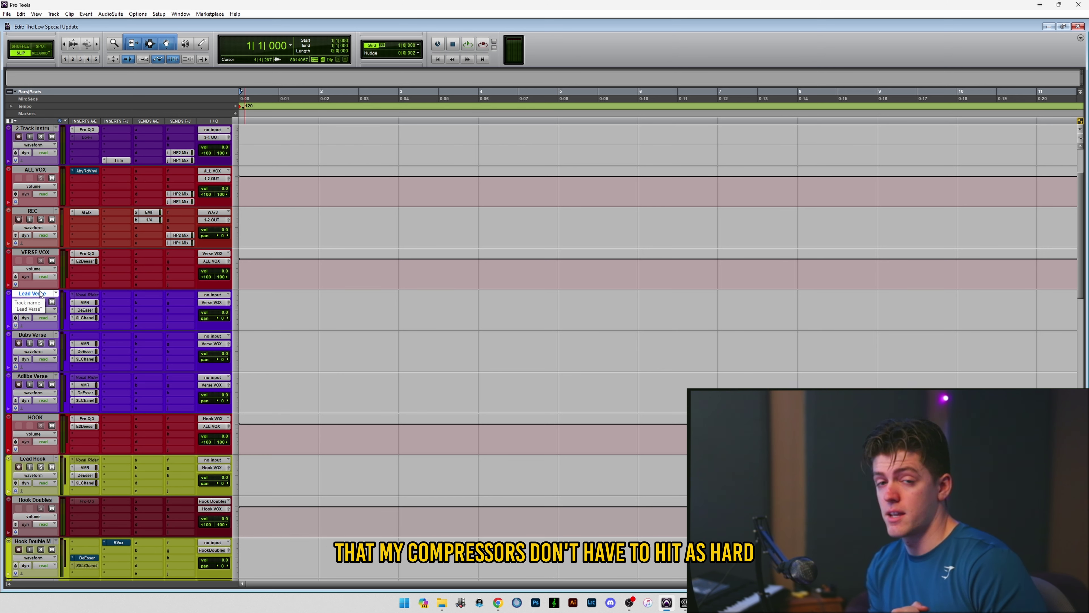
Inspect the Virtual Mix Rack on Lead Verse, pointing out the VCC input, FG-DS range and London saturation controls.
left_click(86, 302)
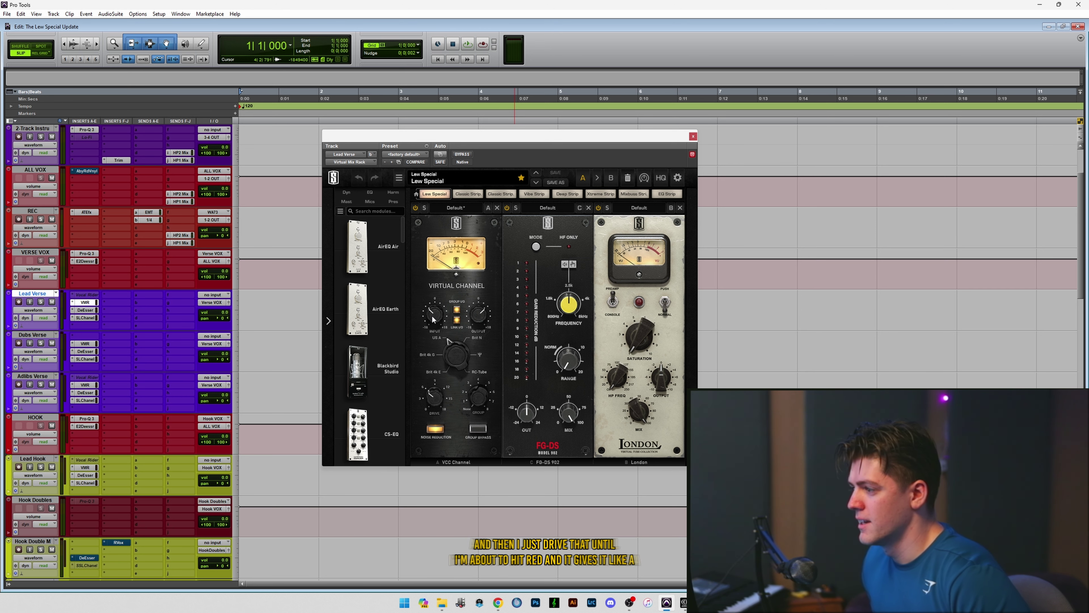
left_click_drag(433, 311, 433, 314)
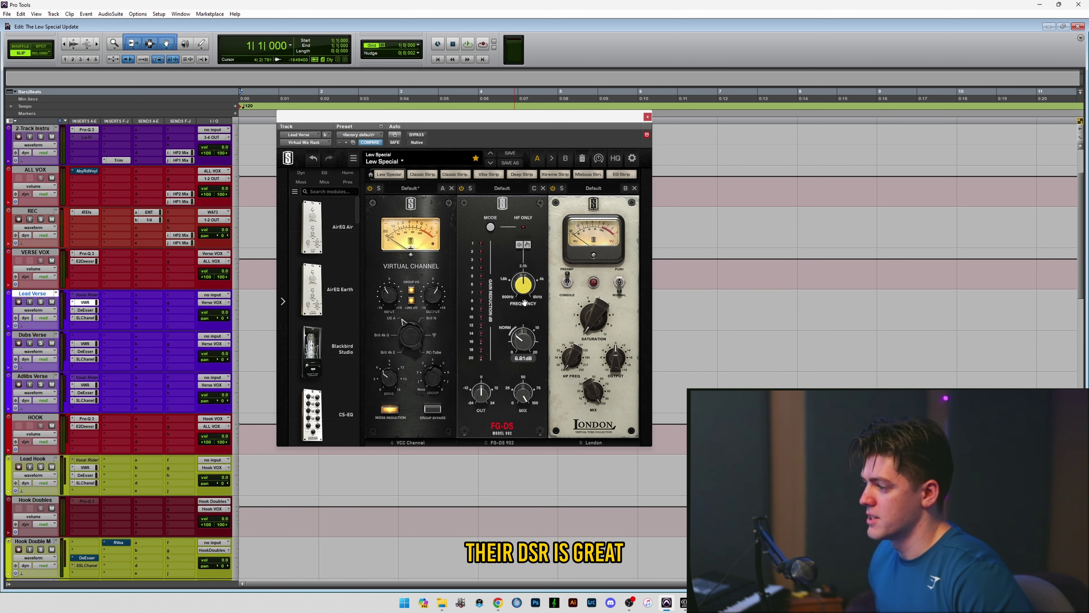
left_click_drag(525, 303, 503, 388)
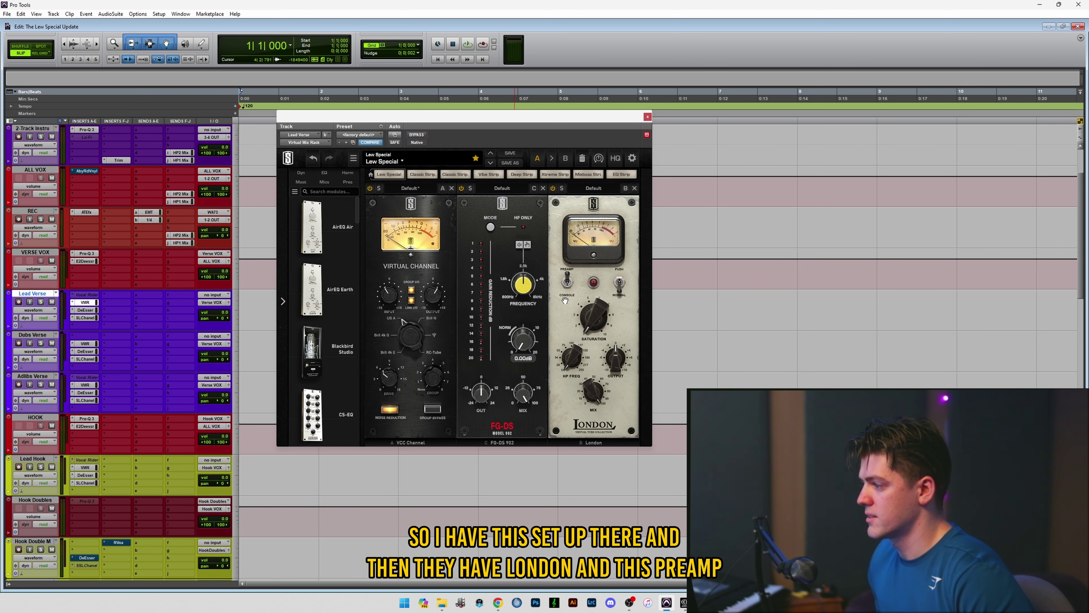
left_click_drag(591, 315, 578, 334)
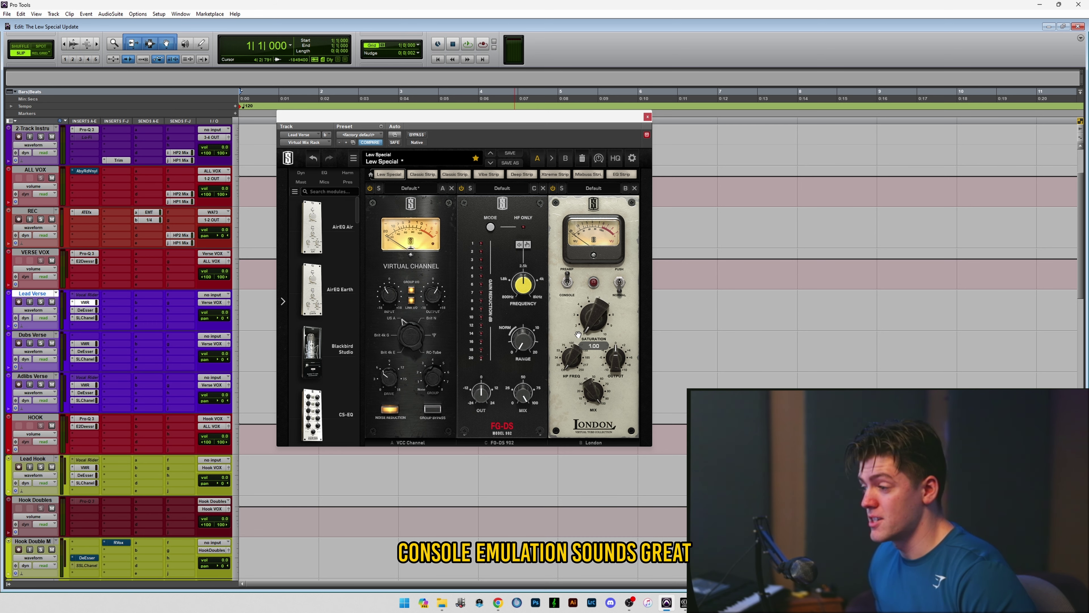
left_click_drag(549, 118, 691, 101)
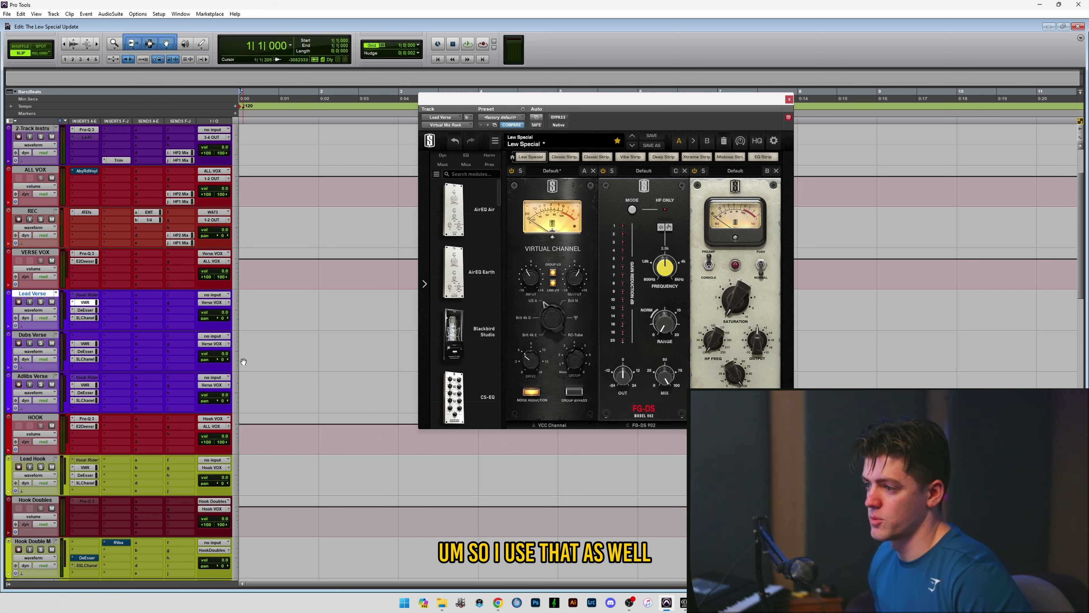
Inspect the DeEsser on Lead Verse and relate it to the VERSE VOX bus by selecting that bus and Lead Verse in turn.
left_click(85, 310)
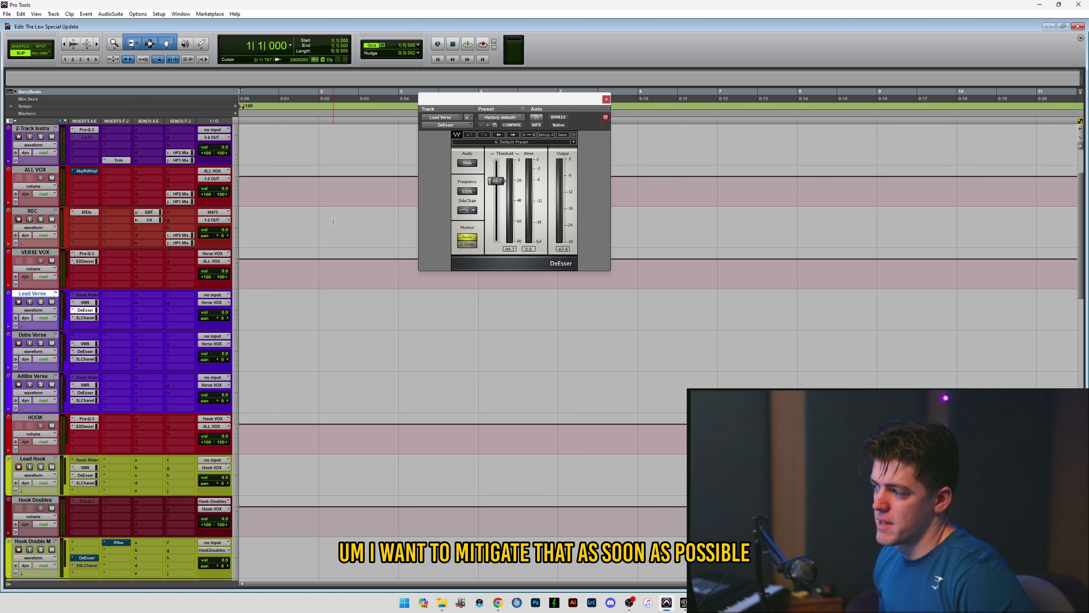
left_click_drag(481, 107, 451, 105)
left_click(36, 252)
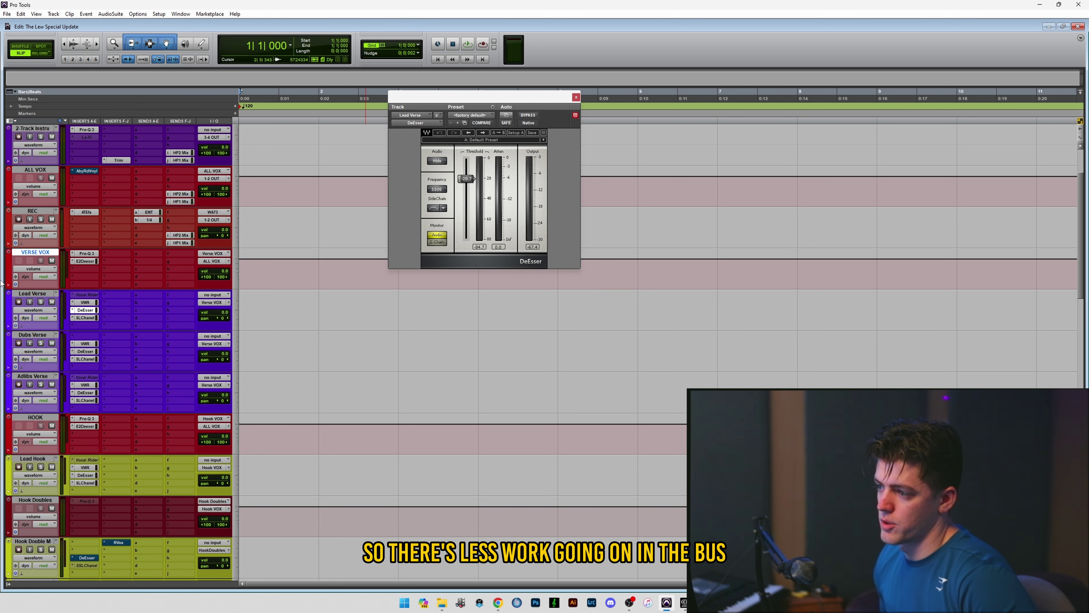
left_click(40, 294)
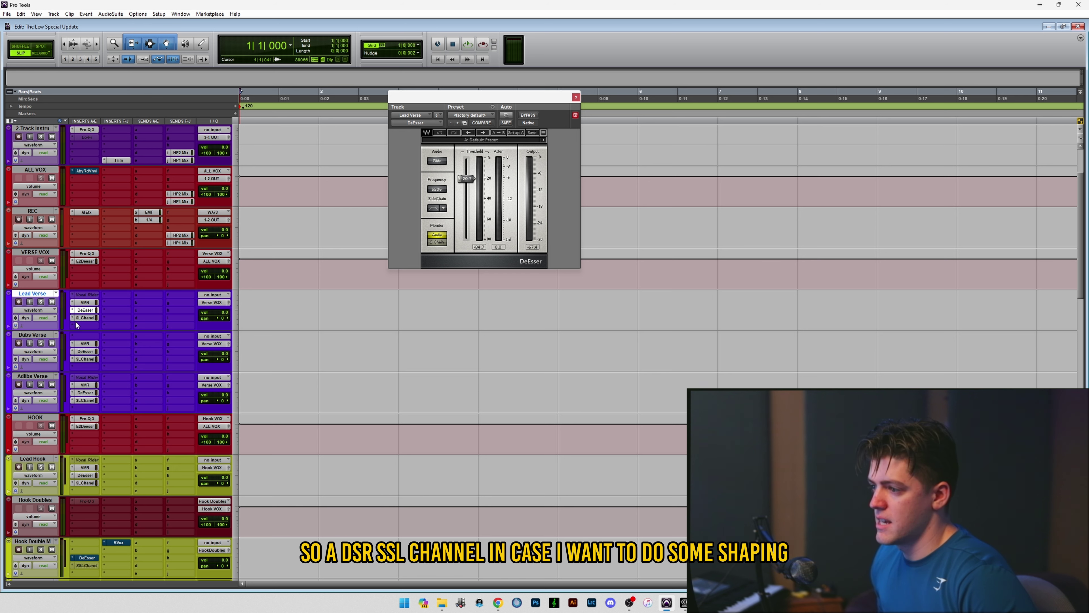
Inspect the SSL E-Channel on Lead Verse, select the three verse tracks it helps differentiate, and close the plug-in.
left_click(82, 319)
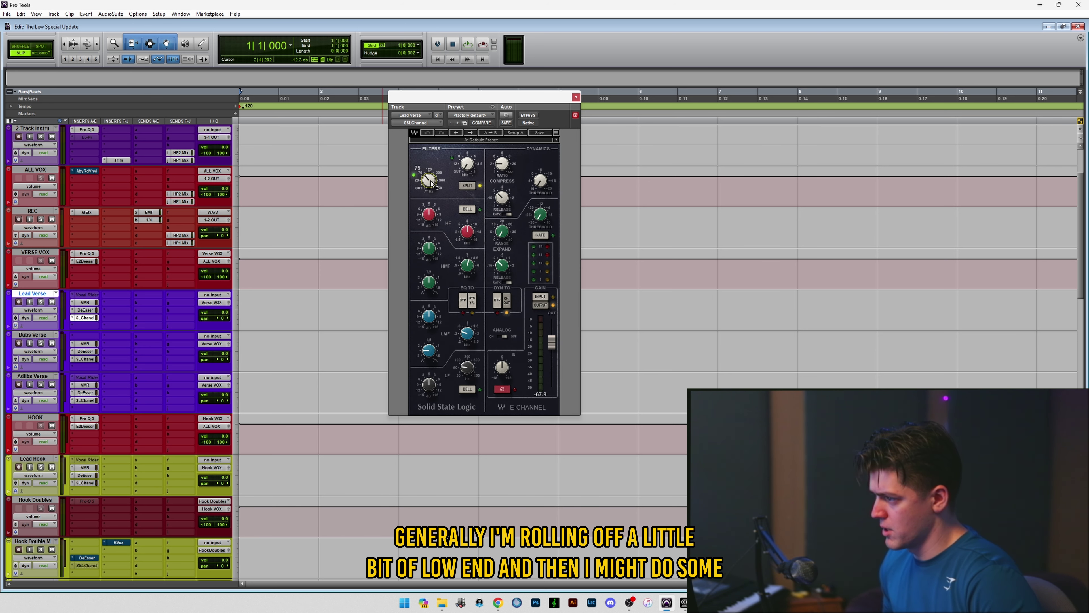
left_click_drag(506, 97, 428, 84)
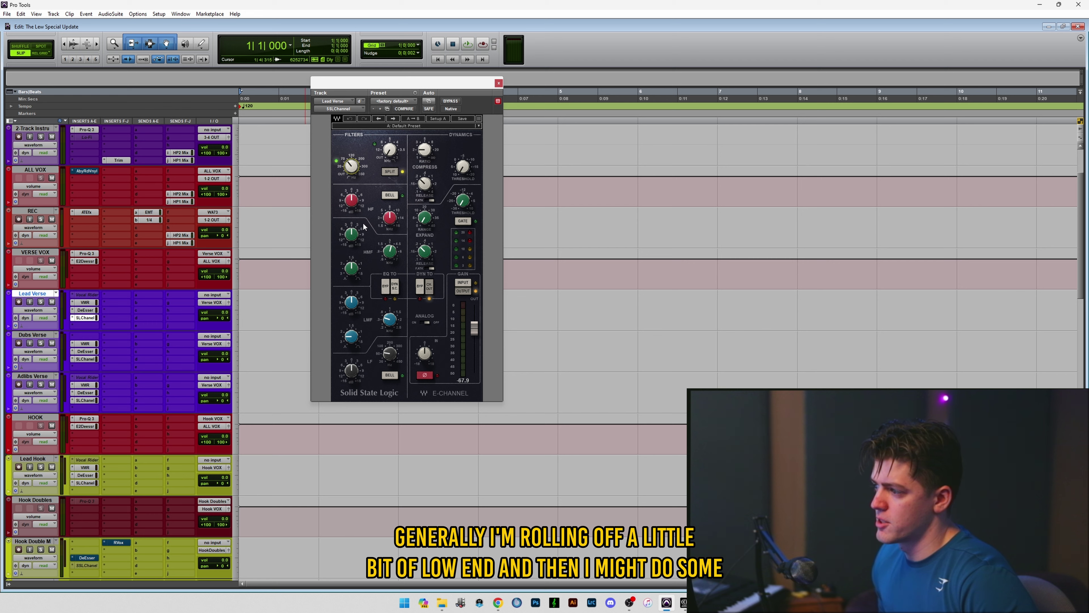
left_click(37, 335)
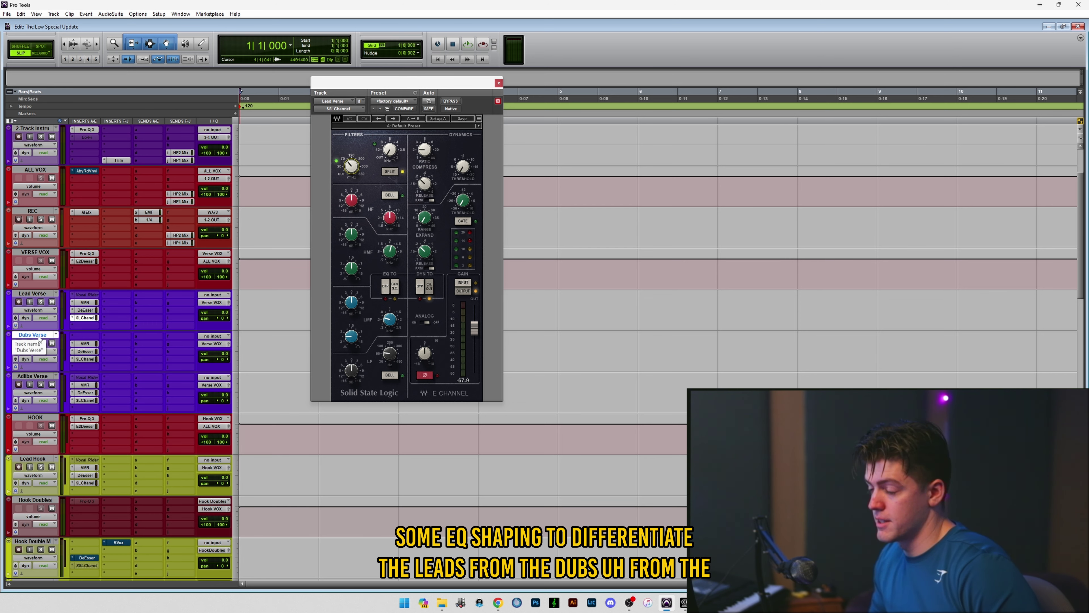
left_click(38, 376)
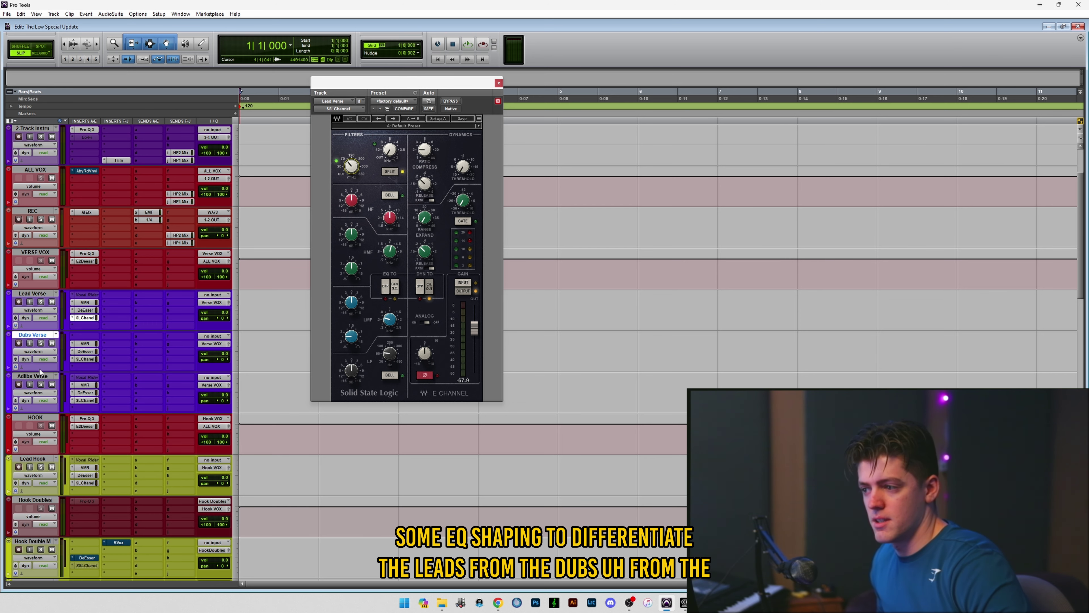
left_click(46, 296, "shift")
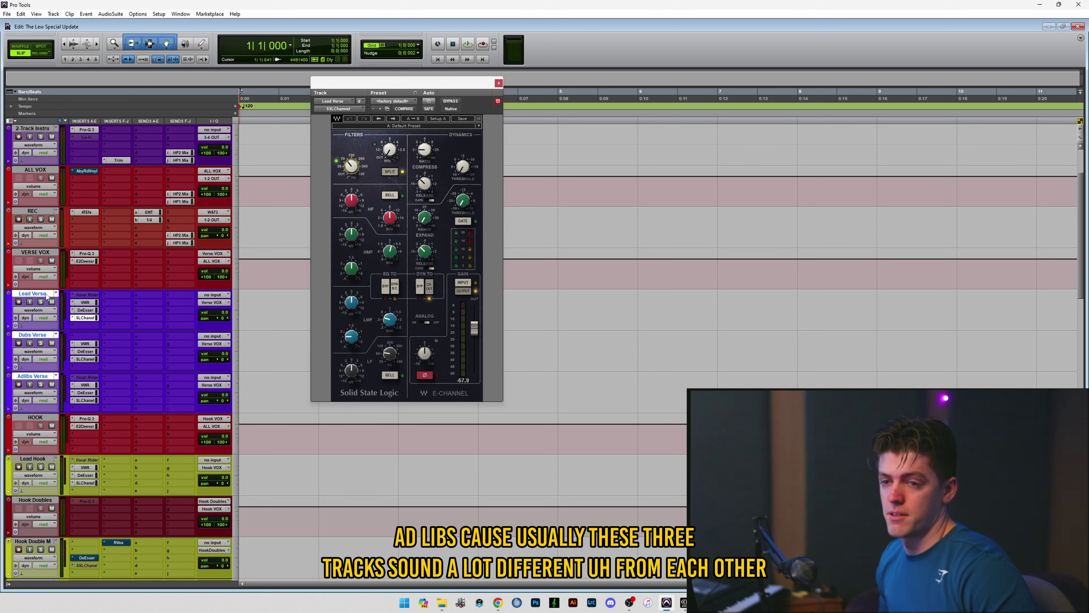
left_click(499, 83)
Compare the insert chain on Lead Verse with the inserts on the hook vocal tracks further down the session.
left_click(33, 293)
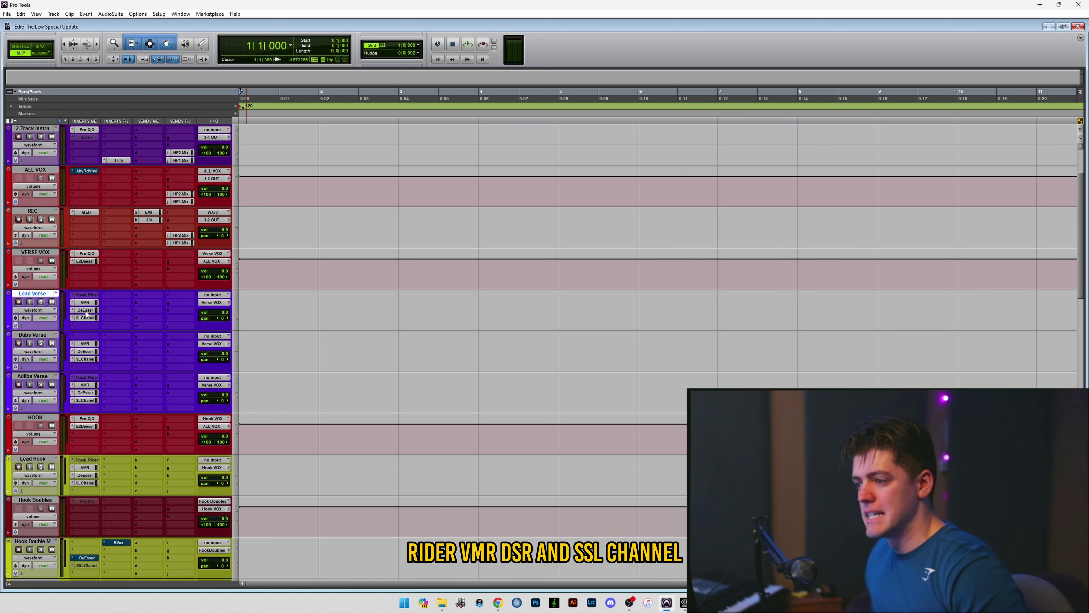
scroll(84, 321, "down", 7)
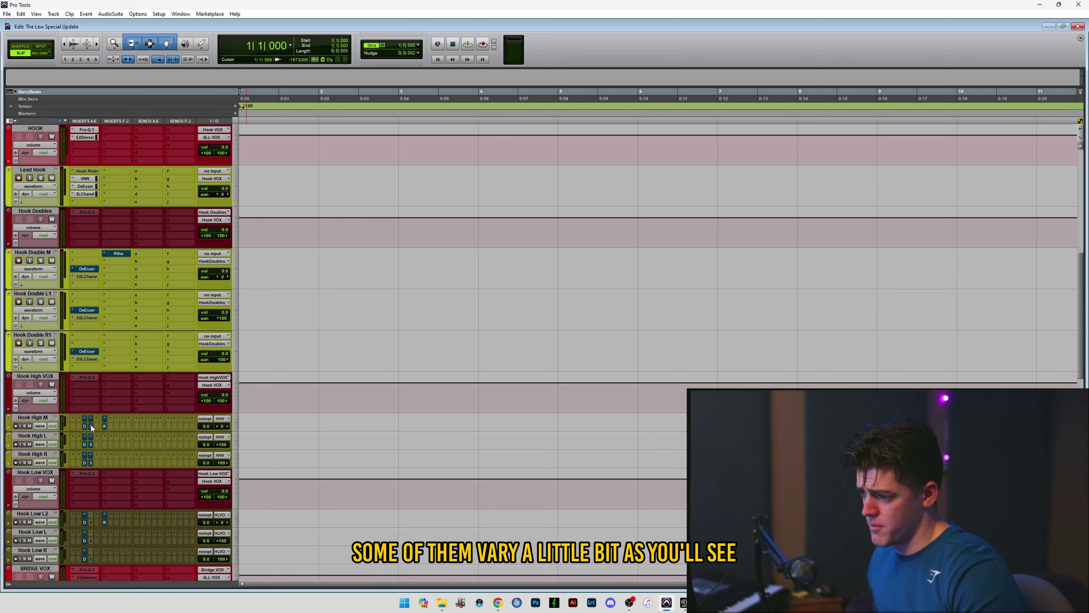
scroll(91, 424, "up", 9)
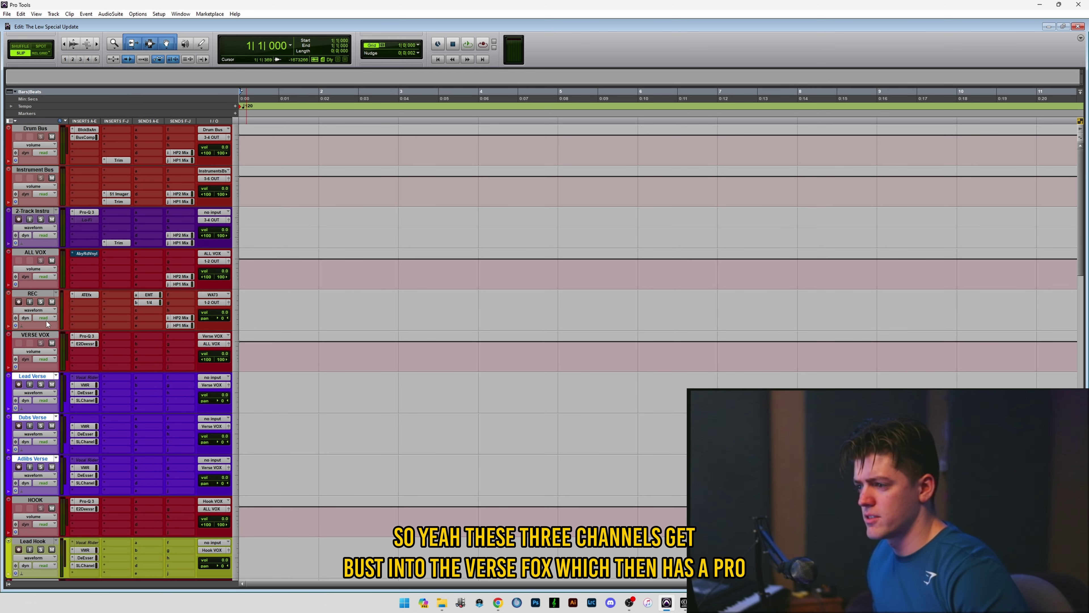
Open the FabFilter Pro-Q 3 on the VERSE VOX bus and check its phase mode.
left_click(38, 335)
left_click(83, 336)
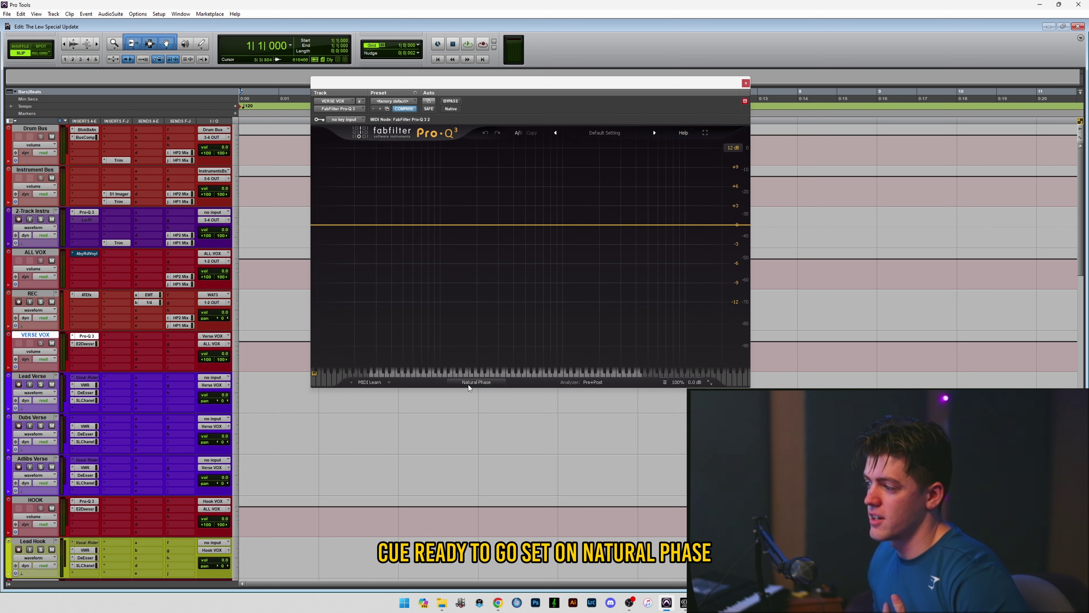
Inspect the Eiosis E2Deesser on the VERSE VOX bus and dismiss the insert list.
left_click(85, 344)
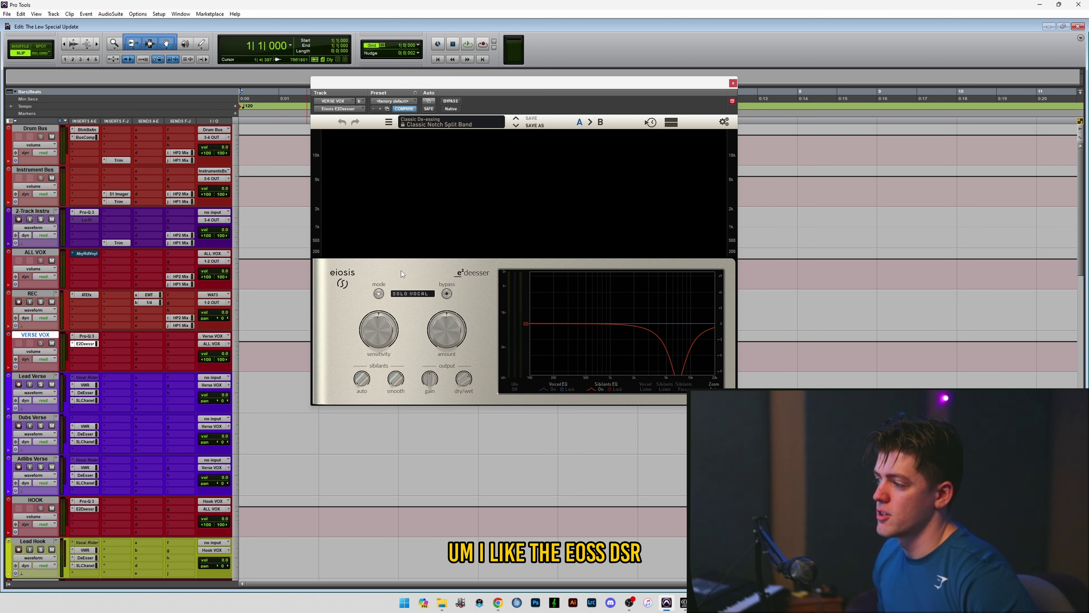
left_click(93, 351)
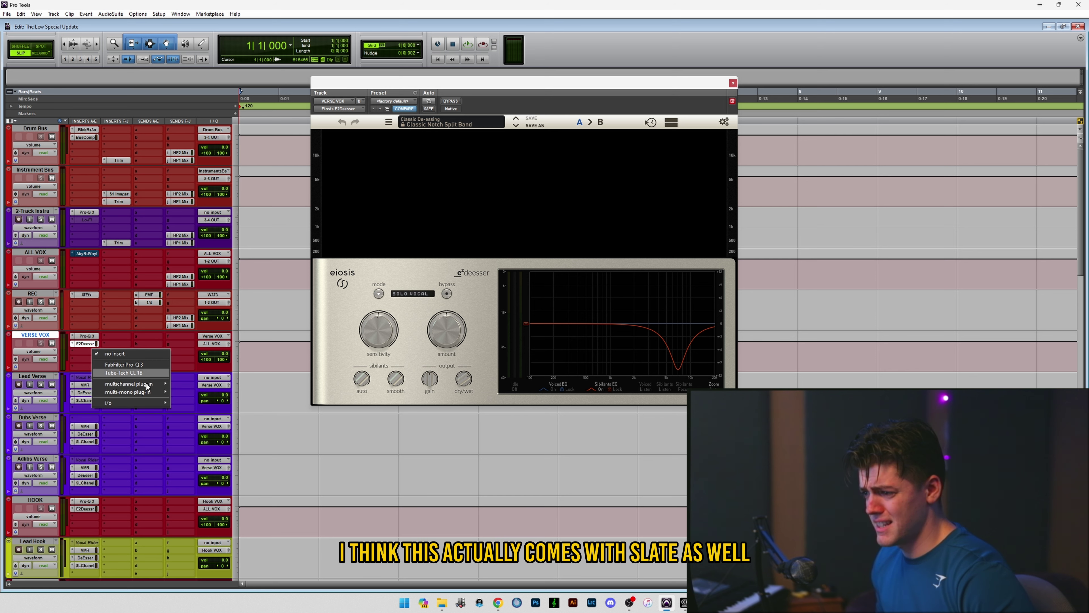
key("Escape")
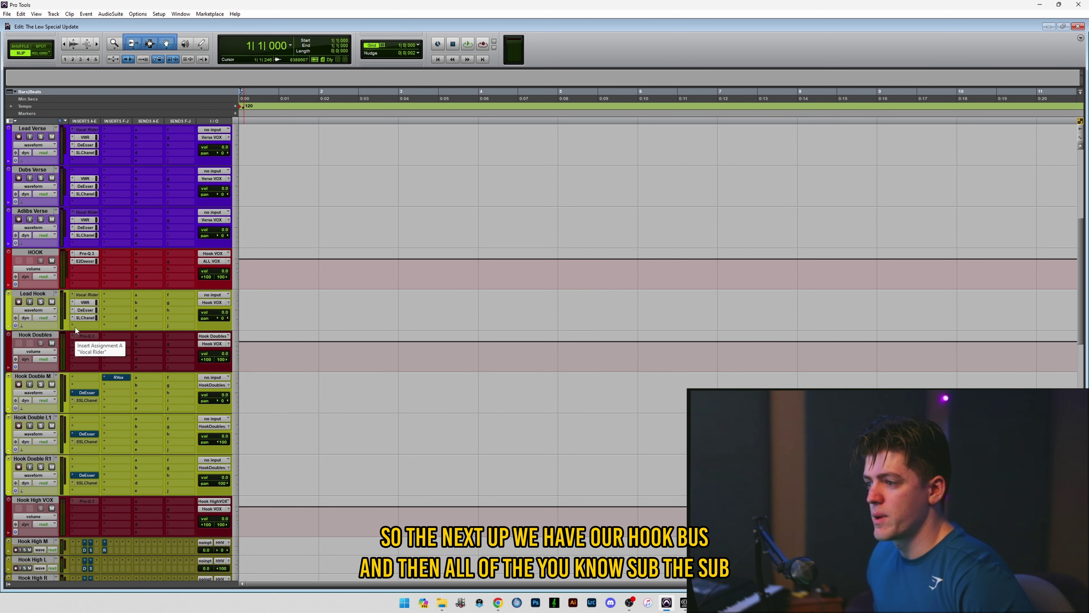
Trace the Lead Hook routing by selecting the HOOK bus and the Lead Hook track in turn.
left_click(50, 293)
left_click(36, 251)
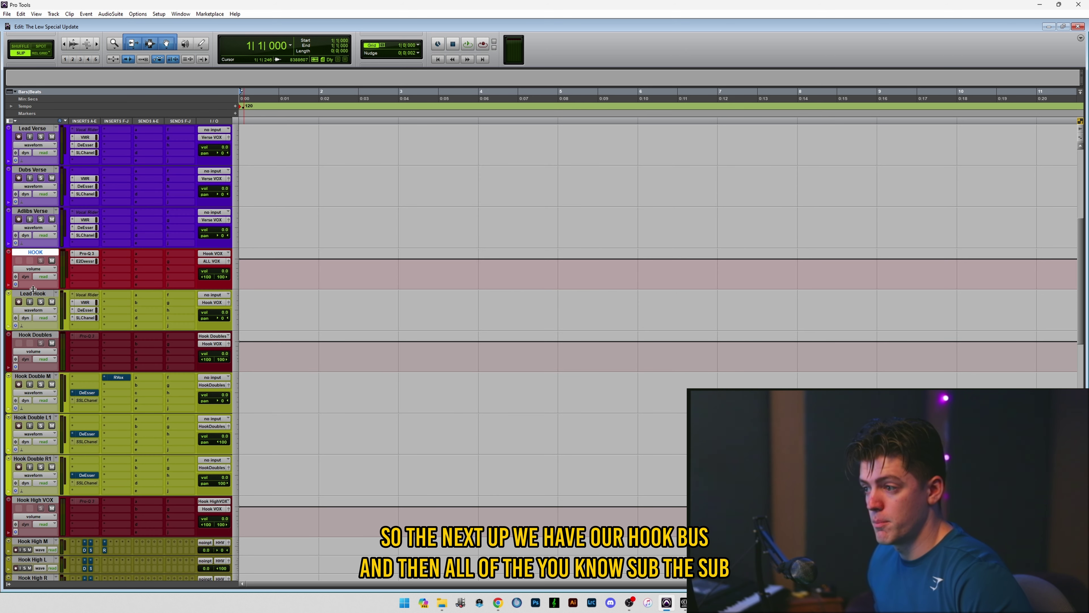
left_click(29, 293)
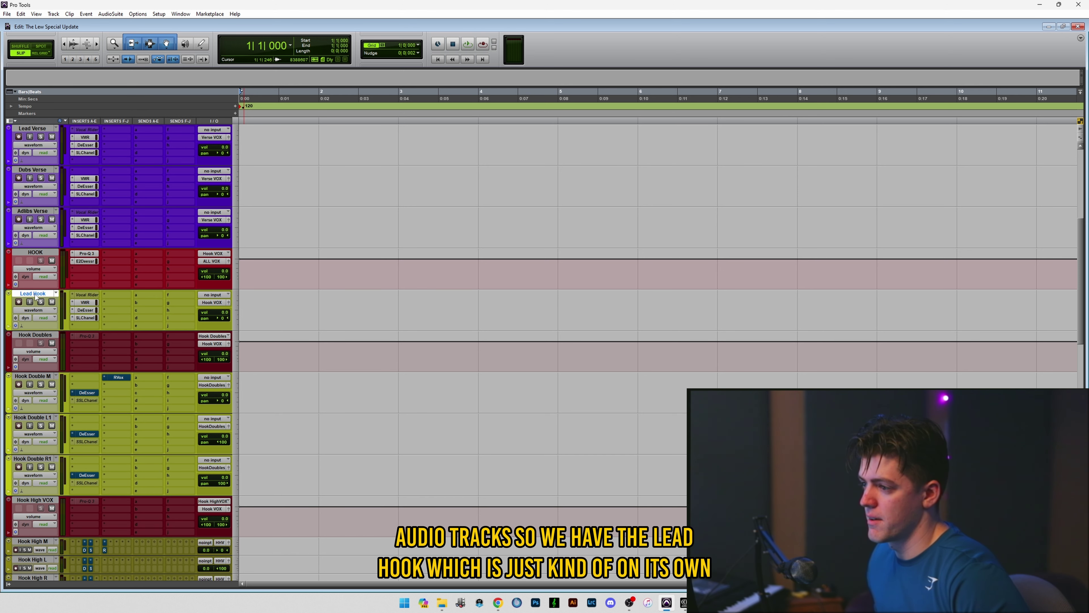
left_click(22, 253)
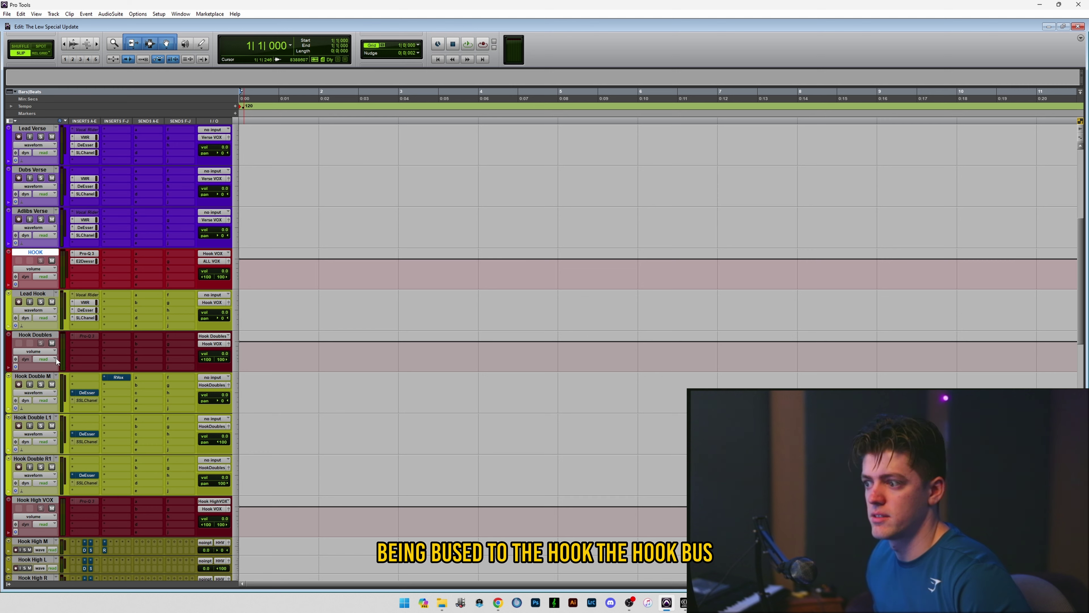
Select Hook Double M, L1 and R1 together, and follow their routing through the Hook Doubles bus to the HOOK bus.
left_click(32, 376)
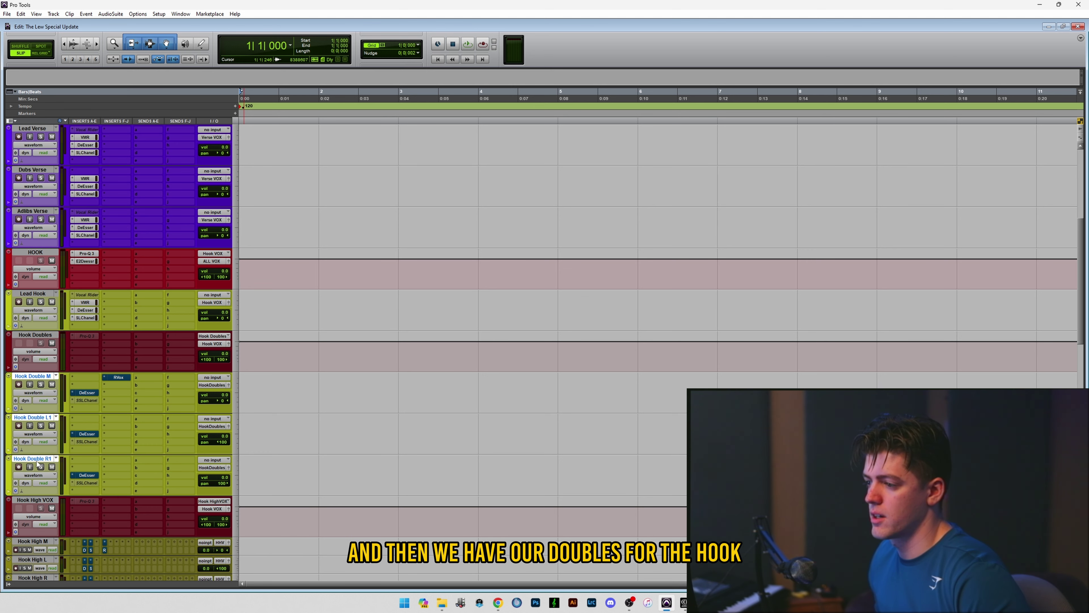
scroll(37, 465, "down", 3)
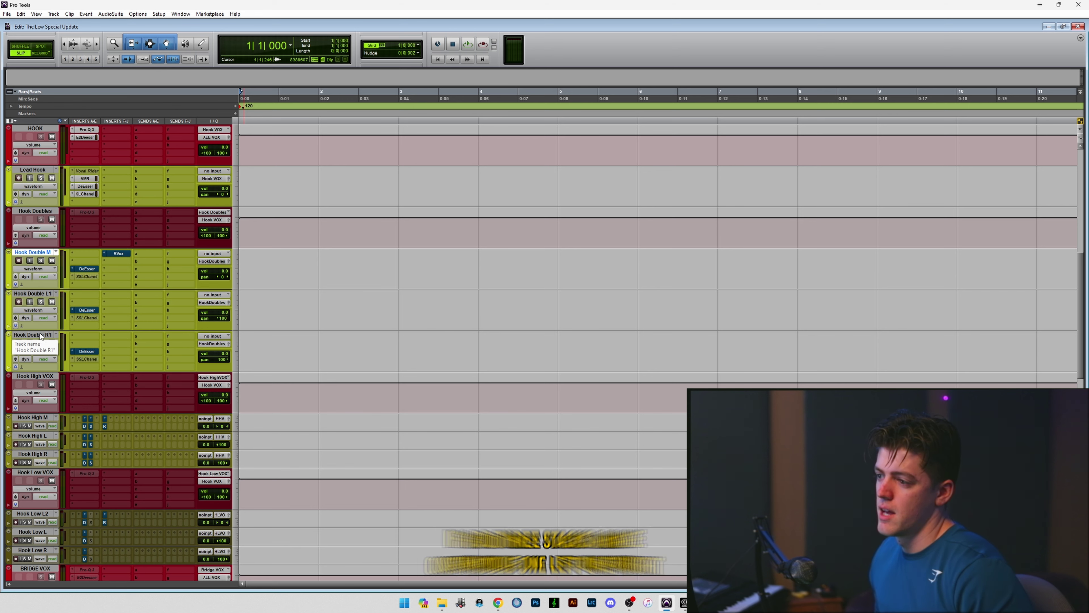
left_click(40, 336, "shift")
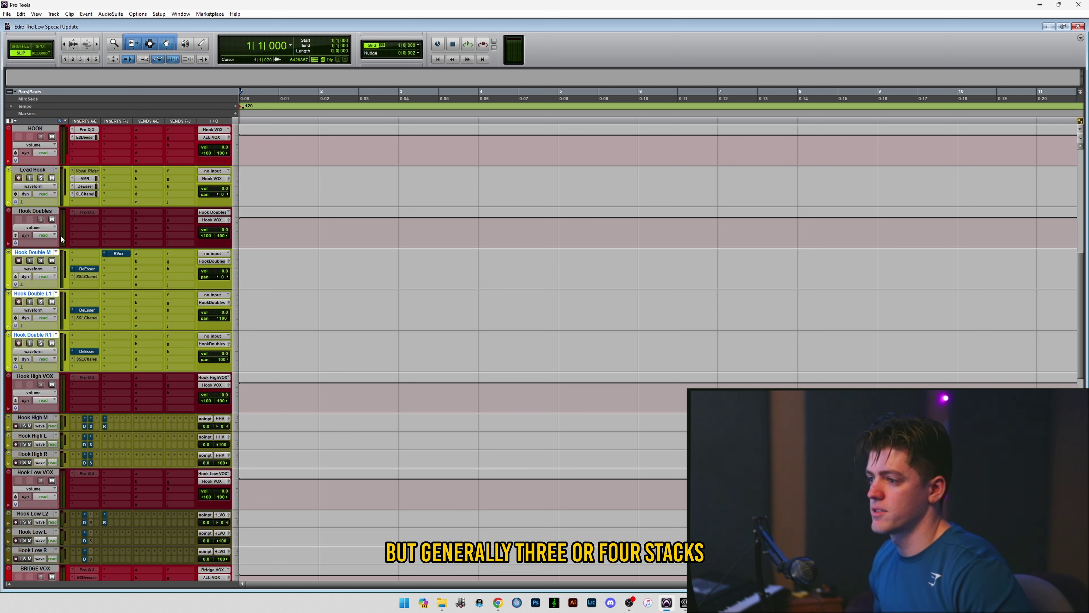
left_click(38, 253)
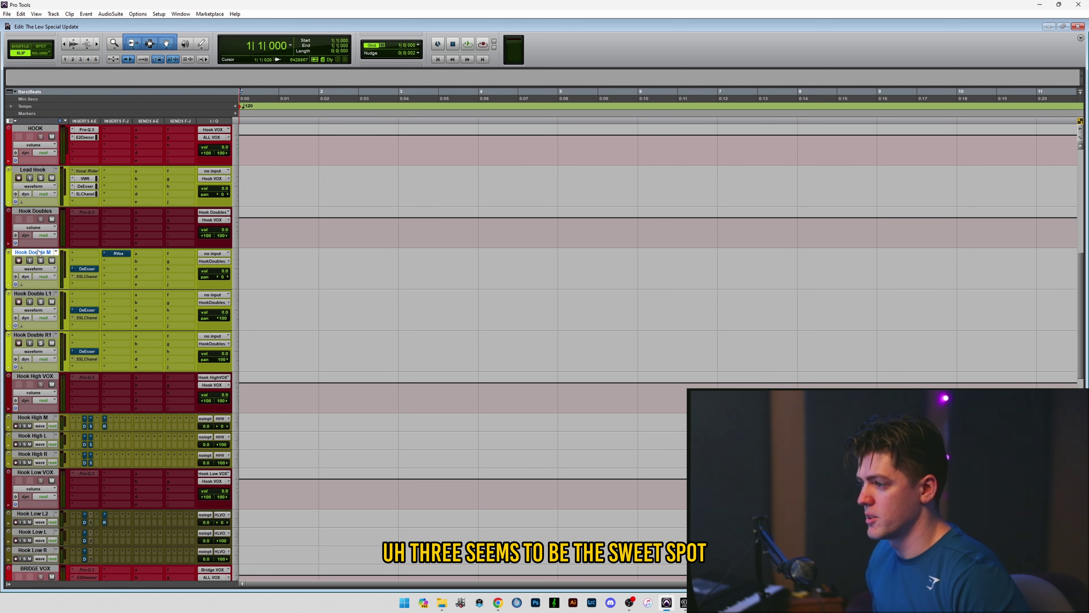
left_click(40, 335, "shift")
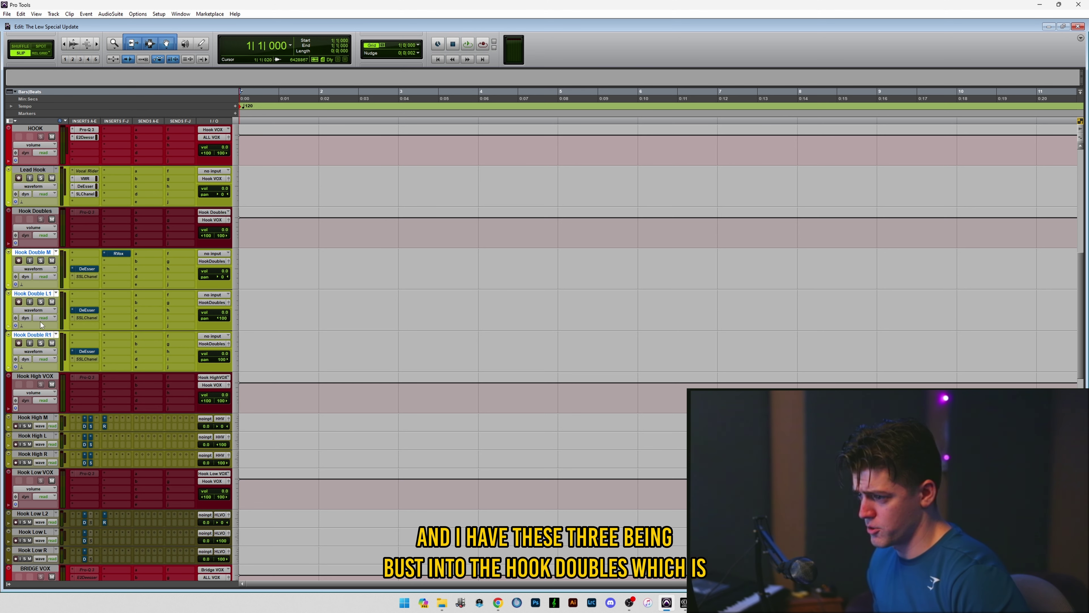
left_click(35, 211)
scroll(52, 233, "up", 1)
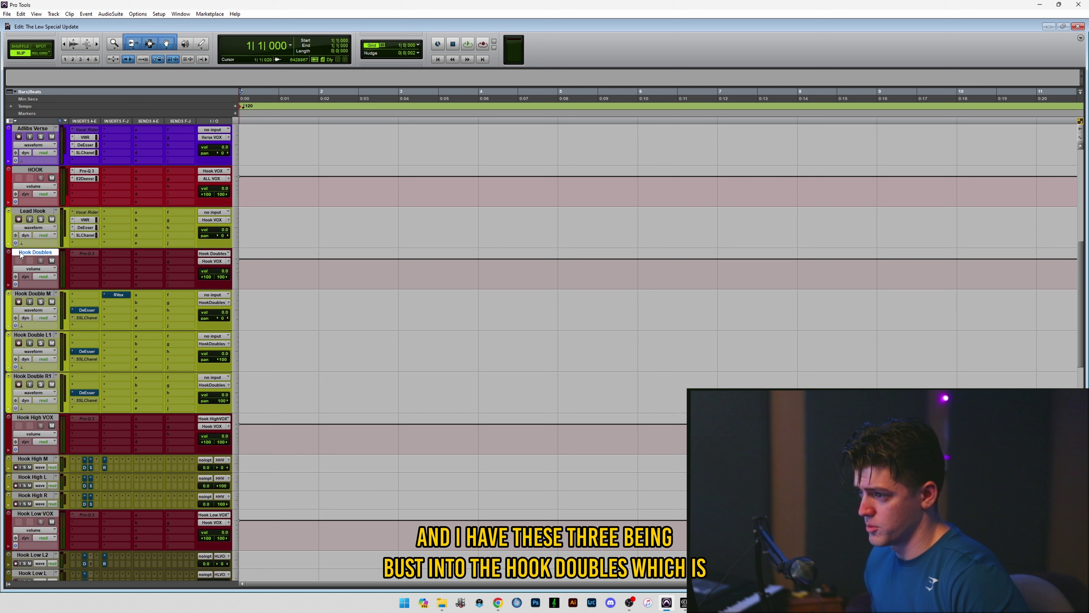
left_click(32, 170)
Compare the three-track hook stacks by selecting the Hook High, Hook Double and Hook Low groups in turn.
scroll(32, 232, "down", 4)
left_click(33, 293)
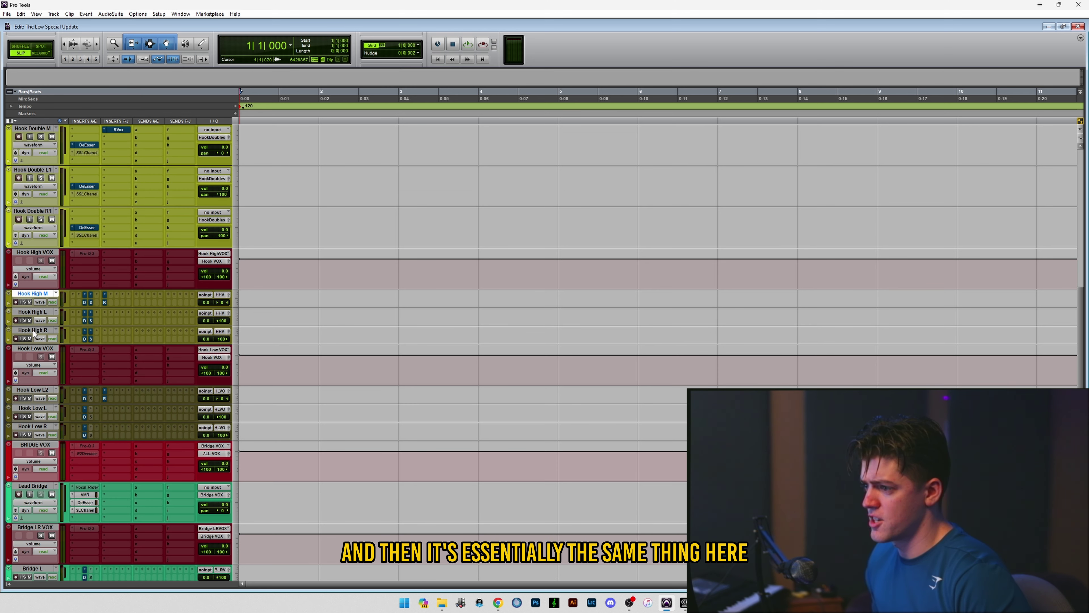
left_click(33, 331, "shift")
scroll(34, 261, "up", 2)
left_click(34, 294)
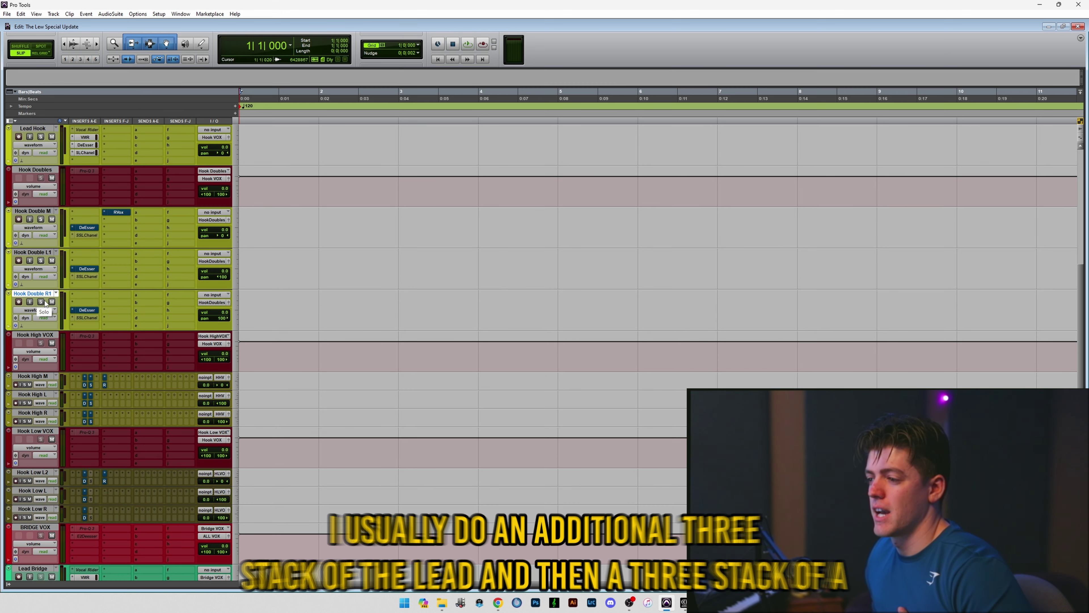
left_click(33, 211, "shift")
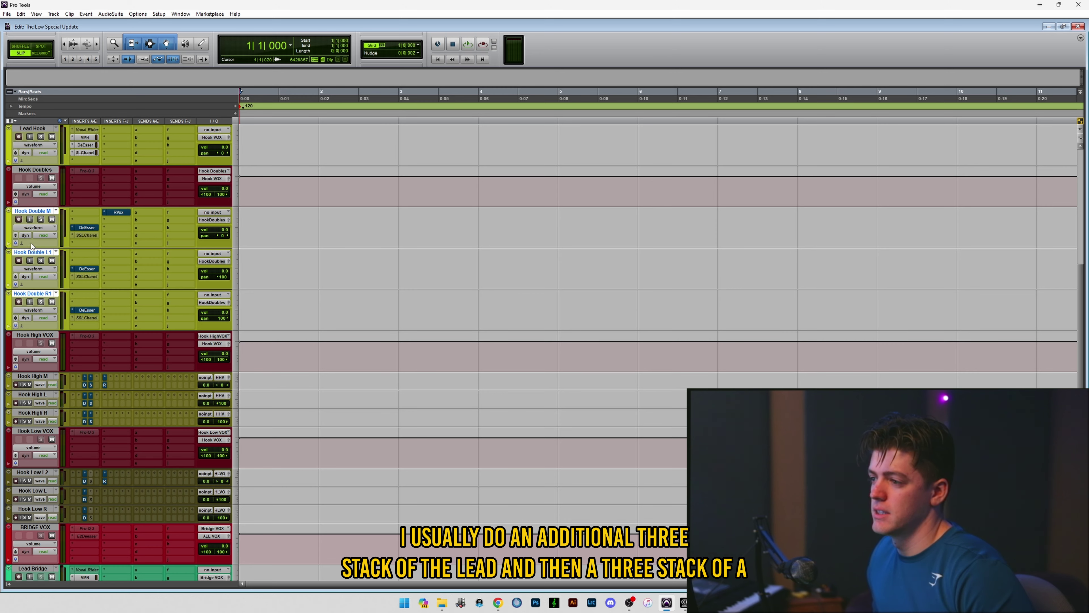
left_click(28, 413)
scroll(28, 412, "down", 2)
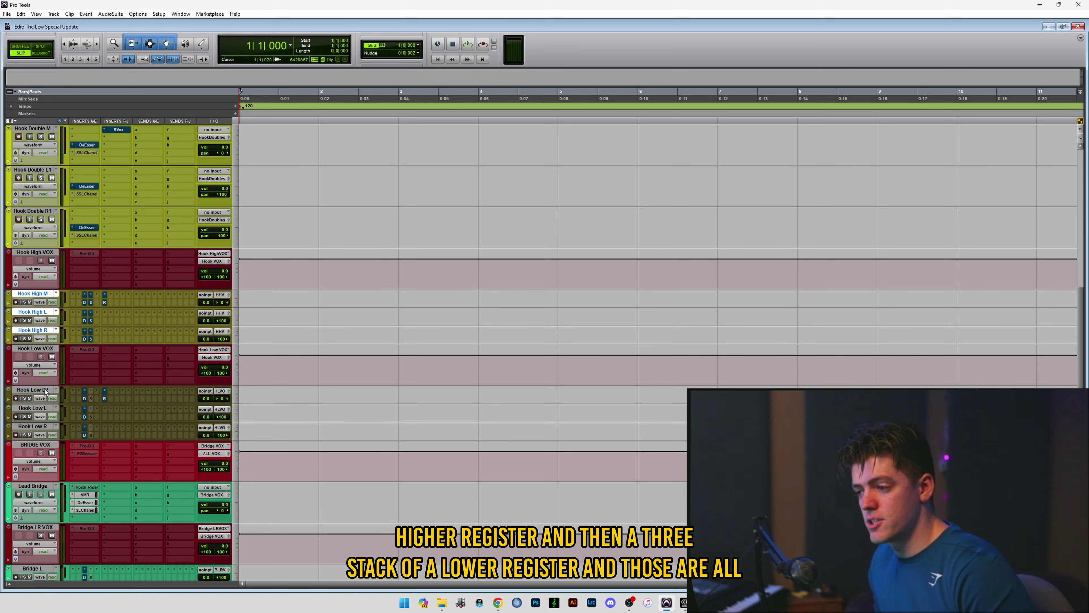
left_click(27, 427)
left_click(29, 390, "shift")
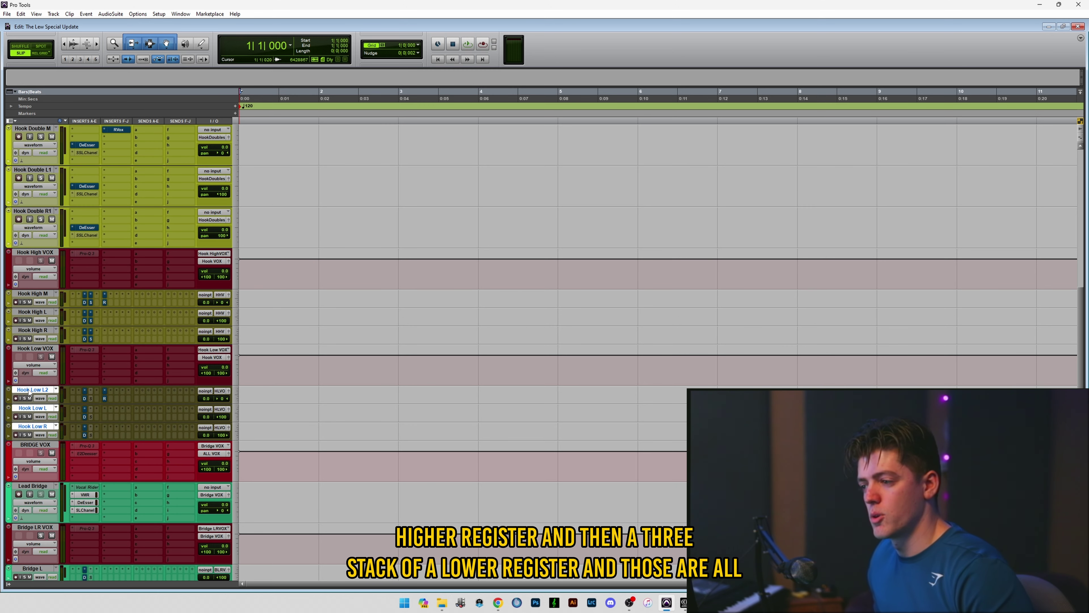
Review the hook sub-busing by selecting the Hook Doubles bus, the HOOK bus and Hook Double M, ending on Hook Doubles.
scroll(38, 350, "up", 6)
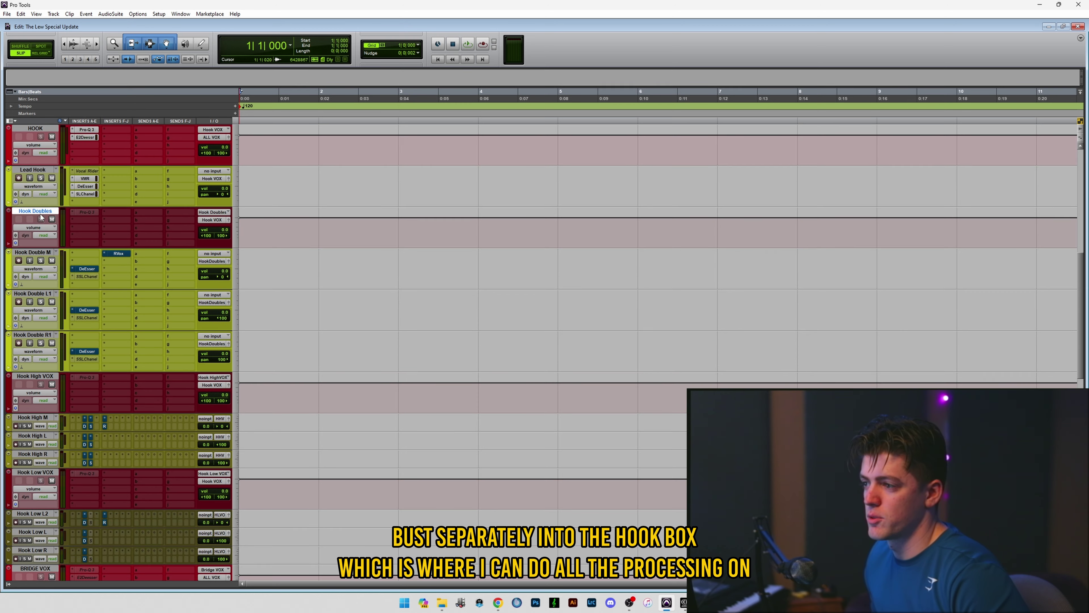
left_click(34, 252)
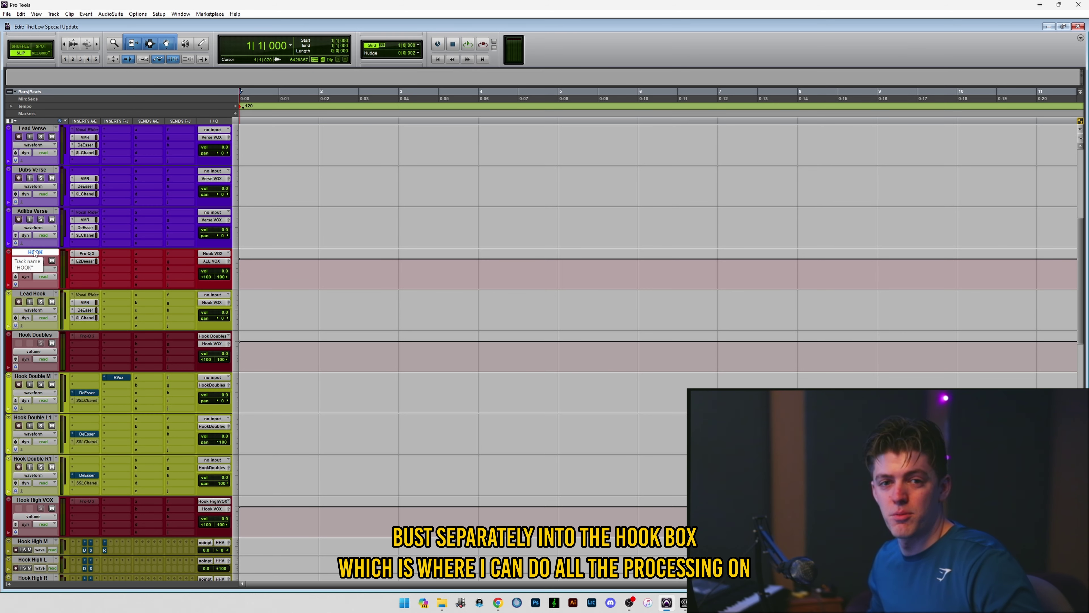
left_click(33, 375)
scroll(35, 372, "down", 2)
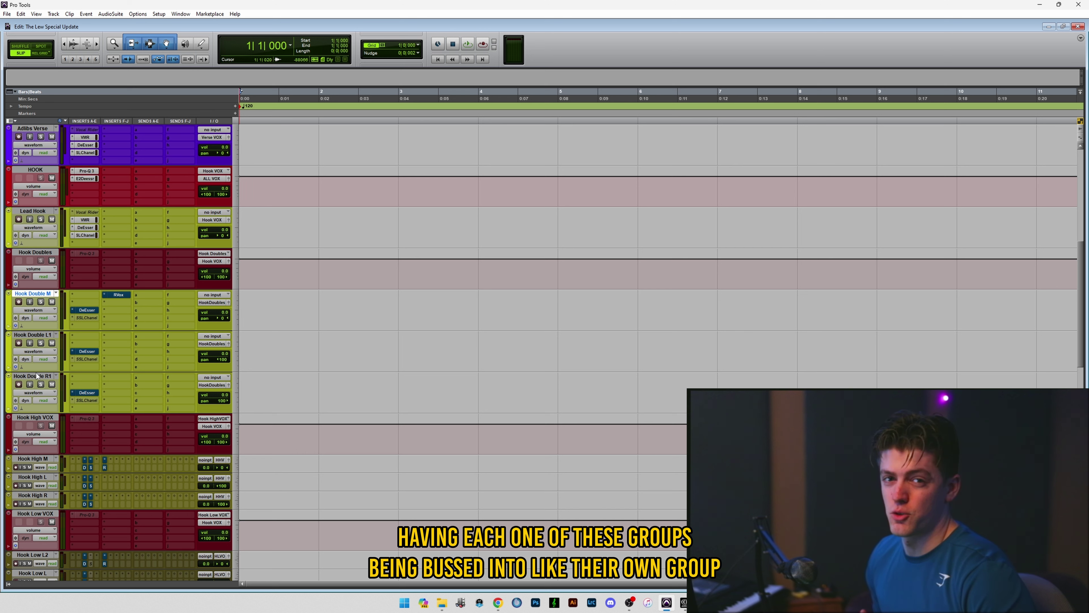
left_click(45, 253)
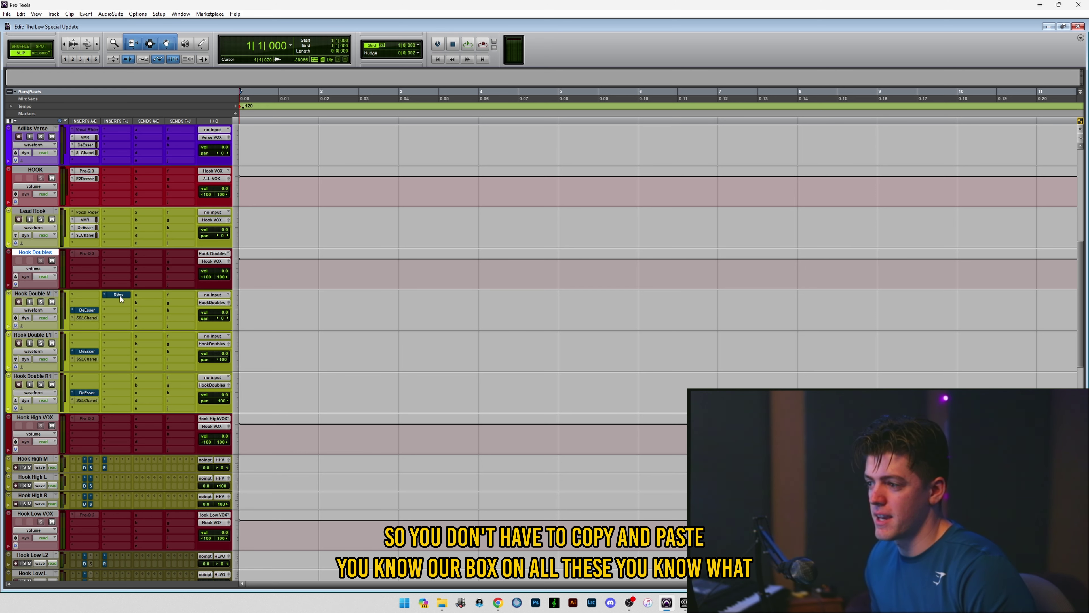
Try copying the RVox insert from Hook Double M to Hook Double L1 and R1, remove the copies, and reselect the Hook Doubles bus.
left_click_drag(120, 296, 119, 335)
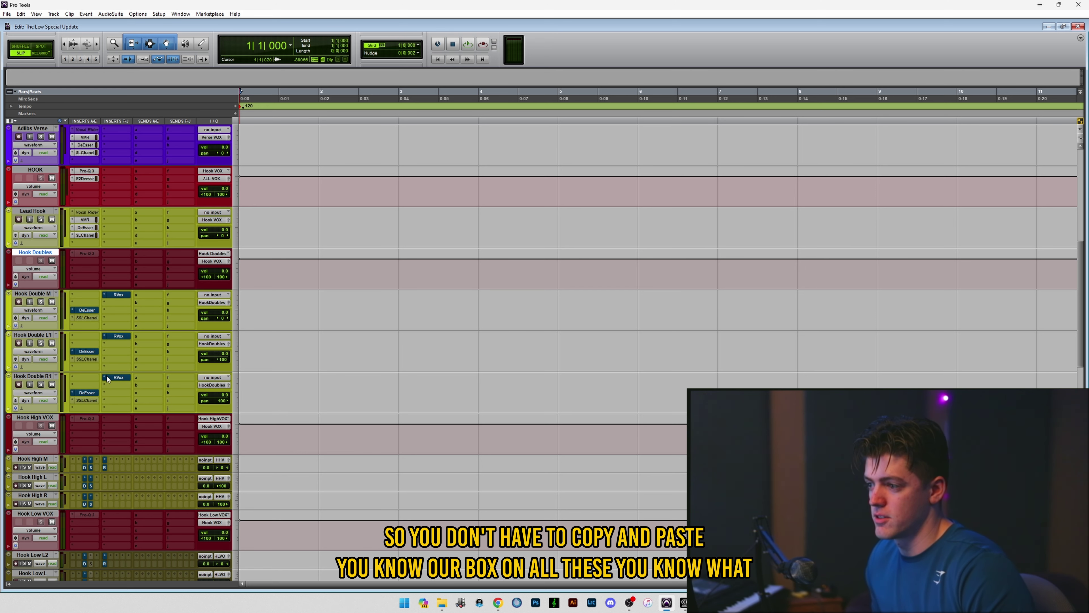
left_click(120, 337)
left_click(122, 339)
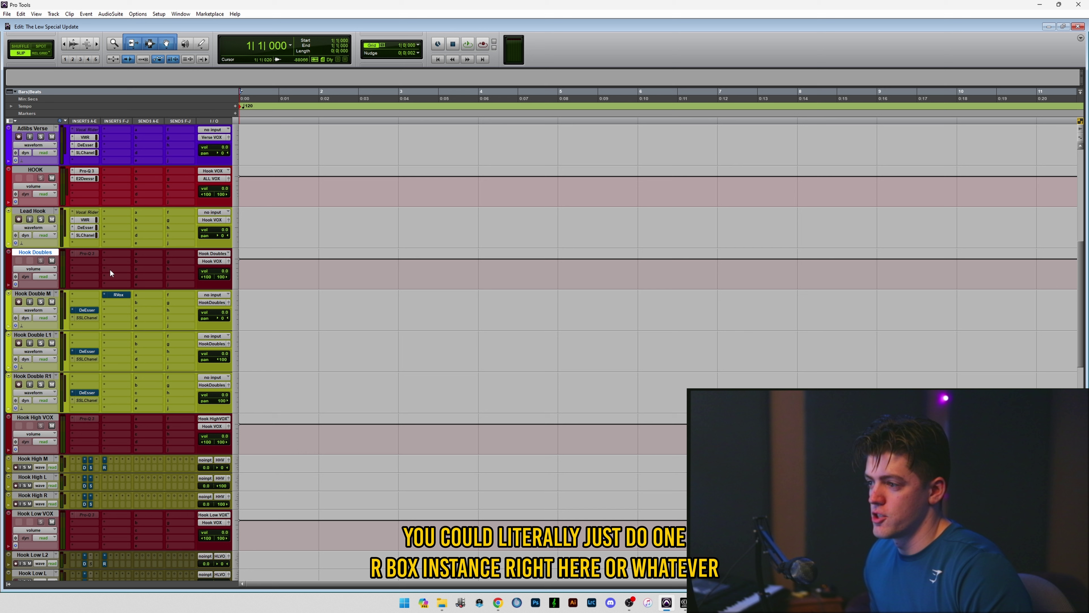
left_click(113, 253)
left_click(45, 253)
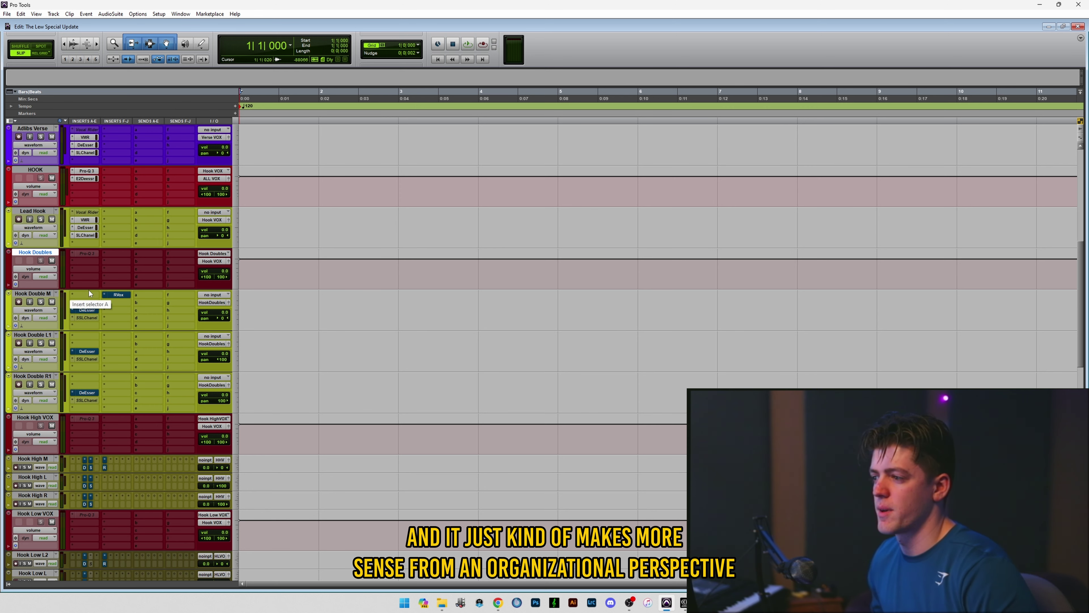
Examine the bridge vocal section, selecting the BRIDGE VOX bus and the bridge tracks and sub-buses routed into it.
scroll(40, 274, "down", 5)
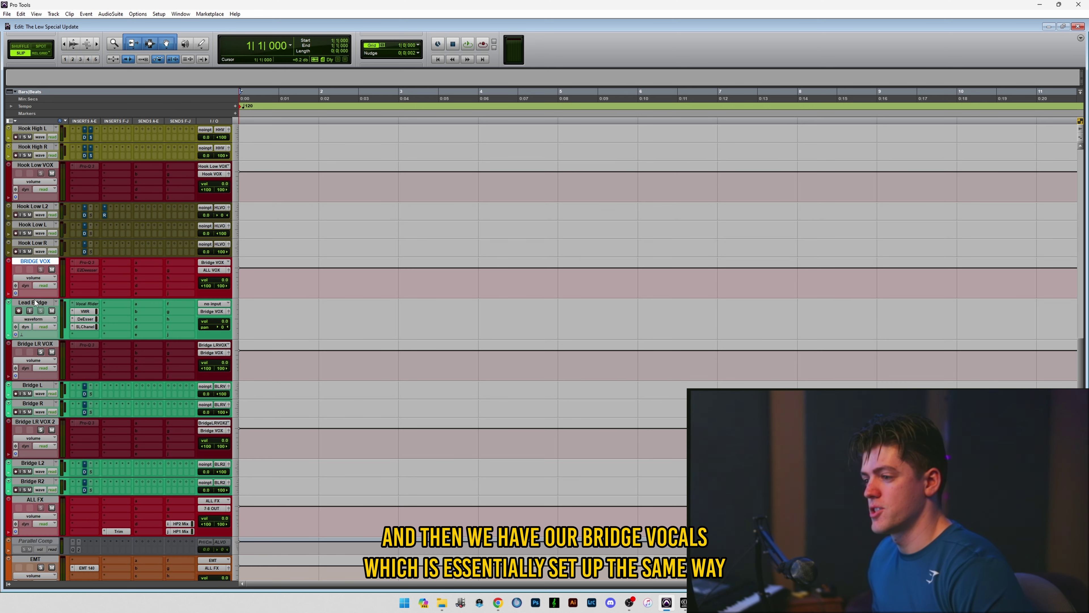
scroll(35, 309, "up", 1)
scroll(39, 315, "down", 2)
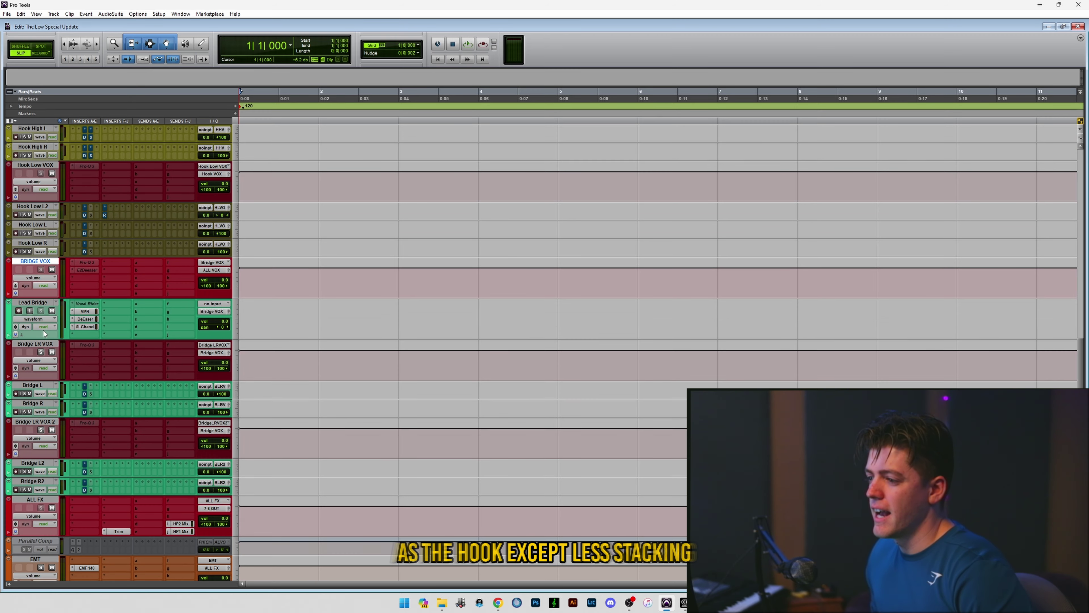
left_click(41, 349)
left_click(40, 365, "shift")
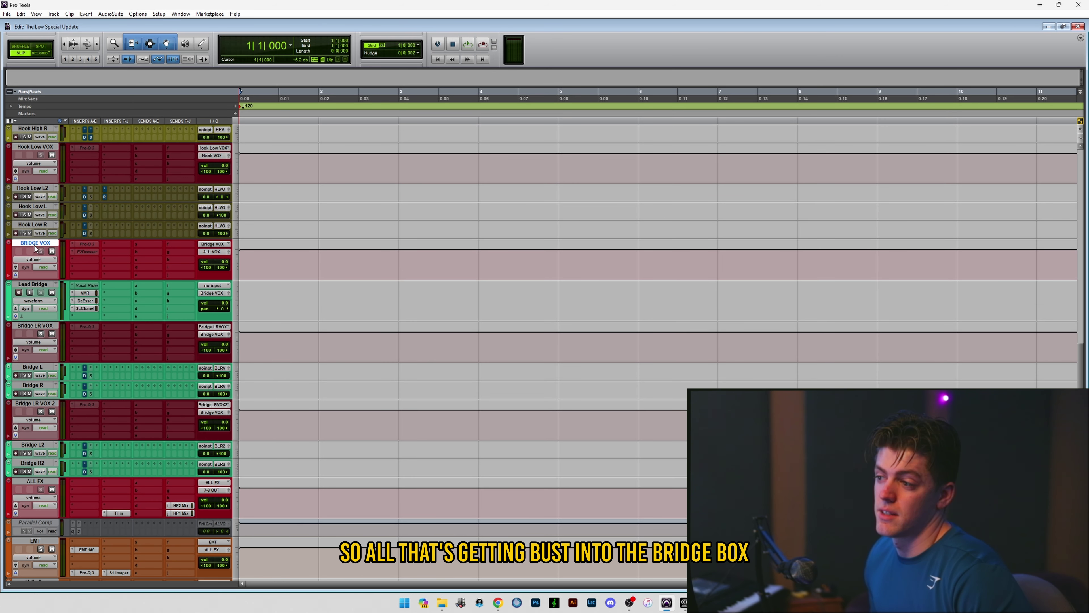
Trace the section buses, including HOOK and VERSE VOX, up to the ALL VOX bus and select it.
scroll(35, 248, "up", 7)
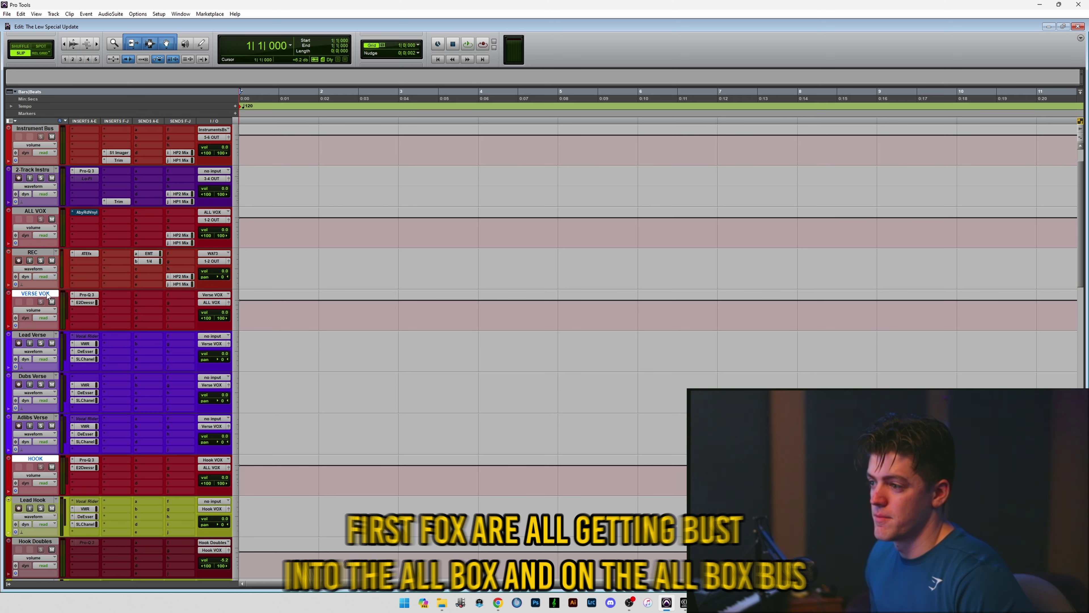
scroll(46, 283, "up", 1)
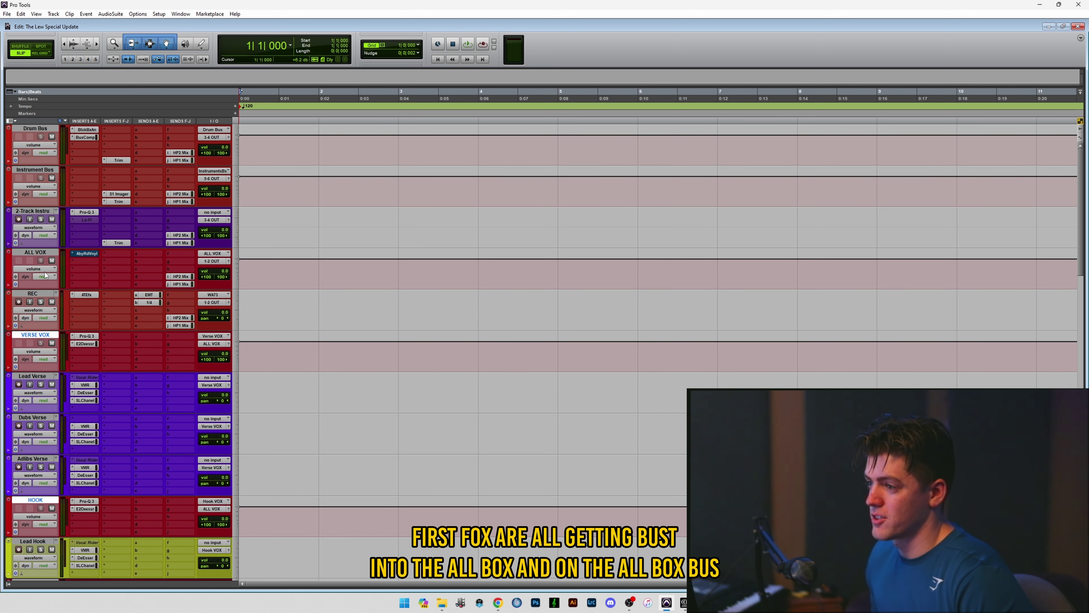
left_click(36, 252)
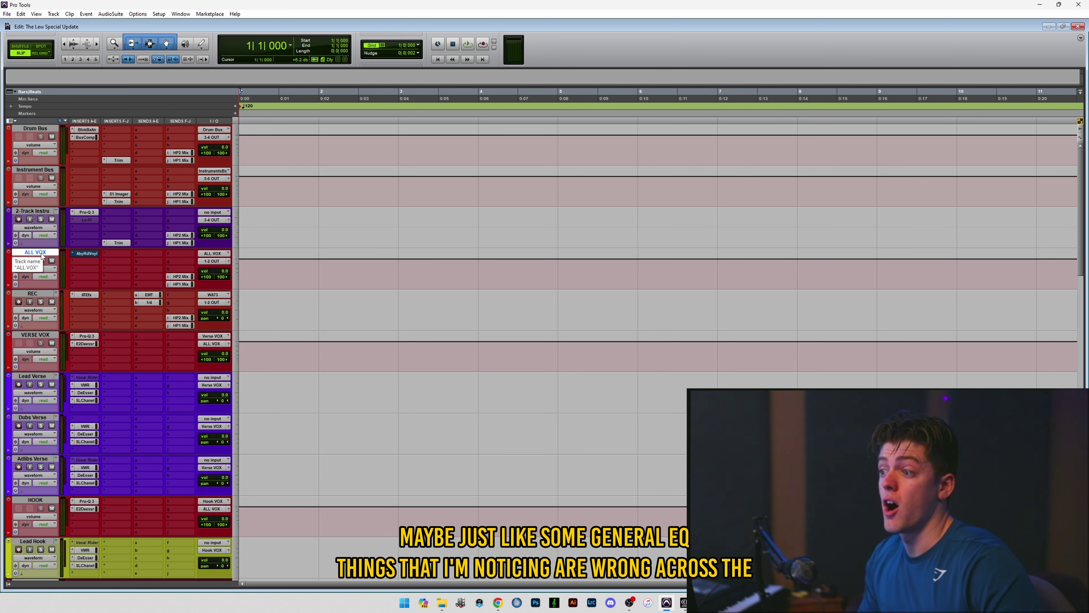
Inspect the Abbey Road Vinyl plug-in on the ALL VOX bus and close it.
scroll(48, 356, "down", 2)
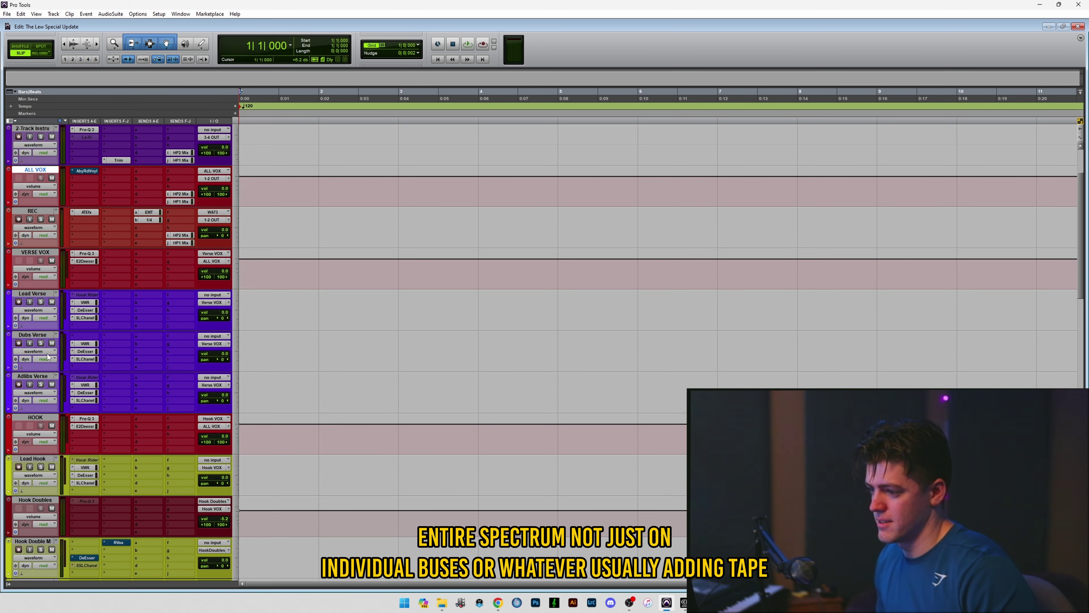
scroll(48, 356, "up", 2)
left_click(84, 253)
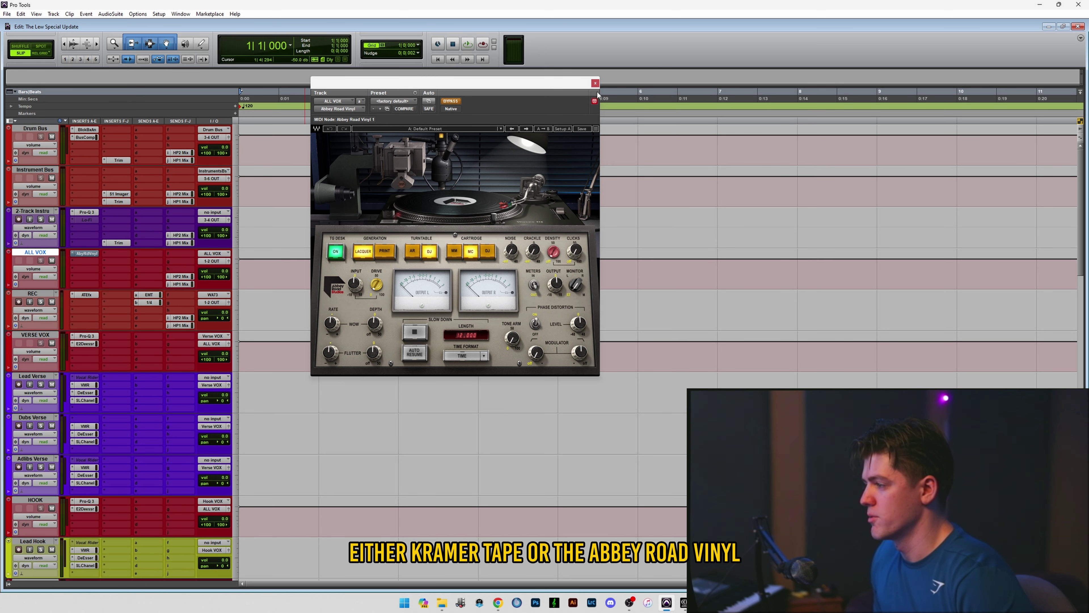
left_click(595, 83)
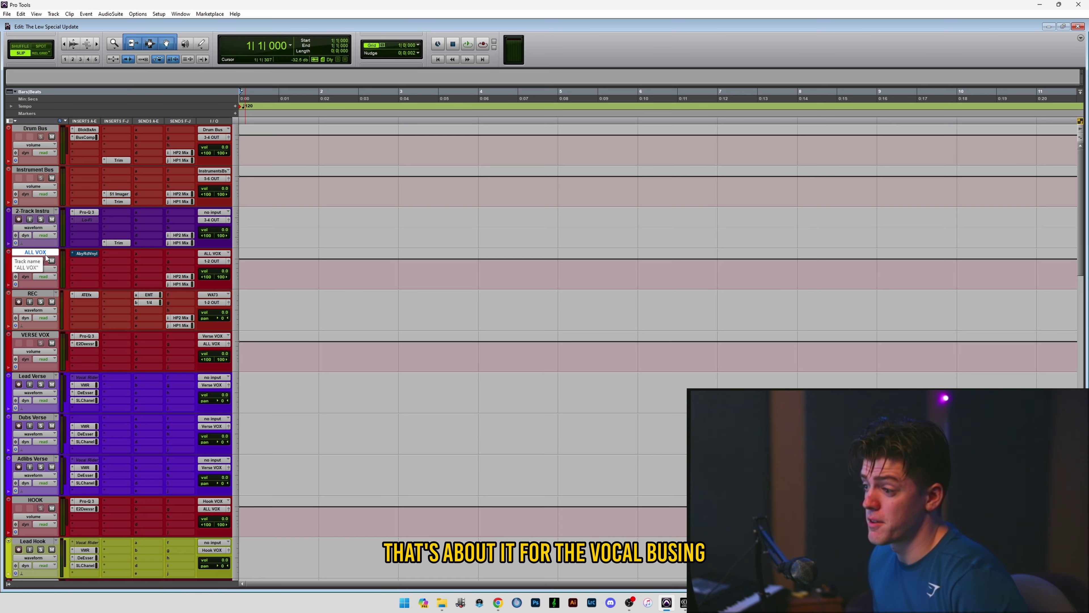
Try activating the Parallel Comp track below the ALL FX bus, and make it inactive again.
scroll(46, 254, "down", 15)
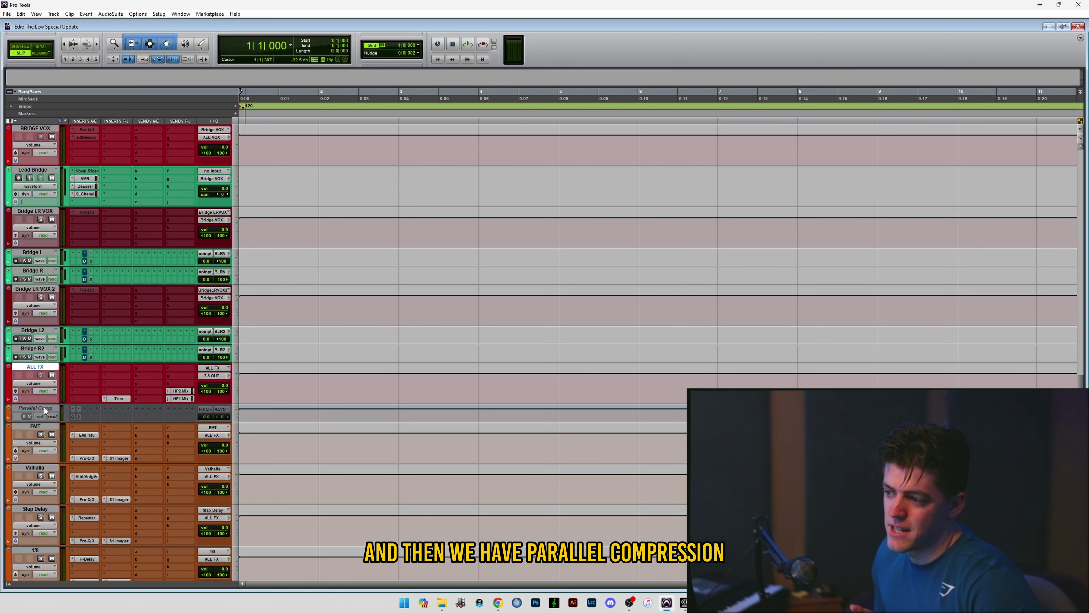
right_click(45, 409)
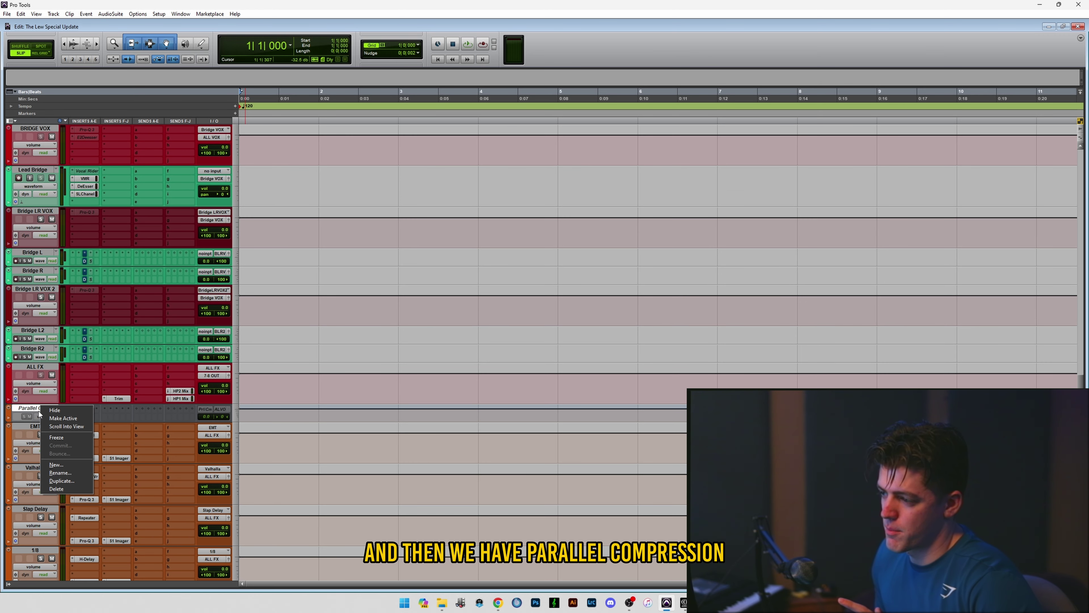
left_click(59, 419)
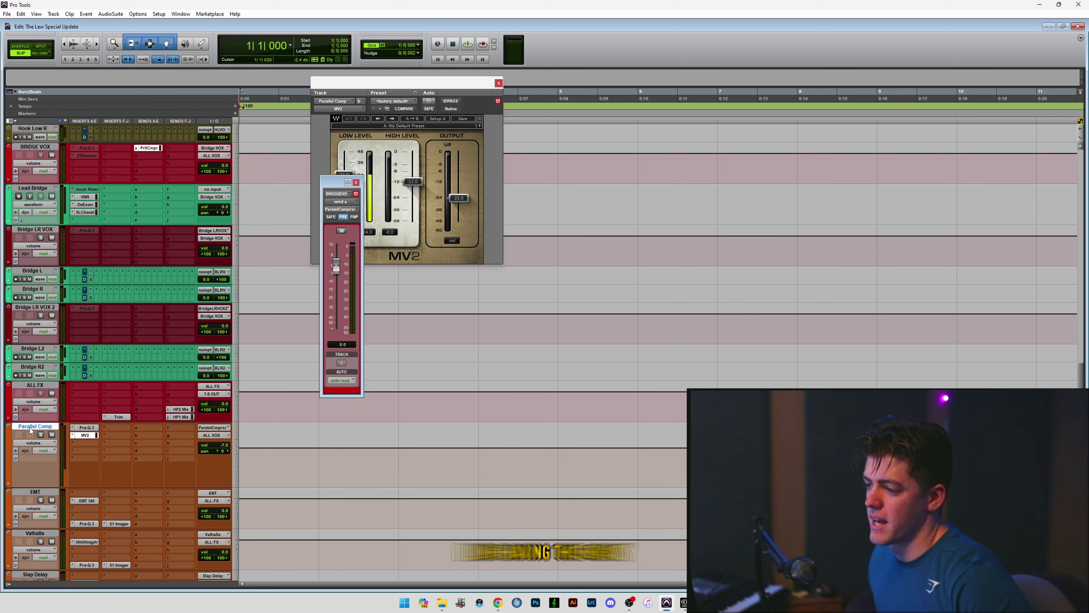
right_click(31, 430)
left_click(60, 445)
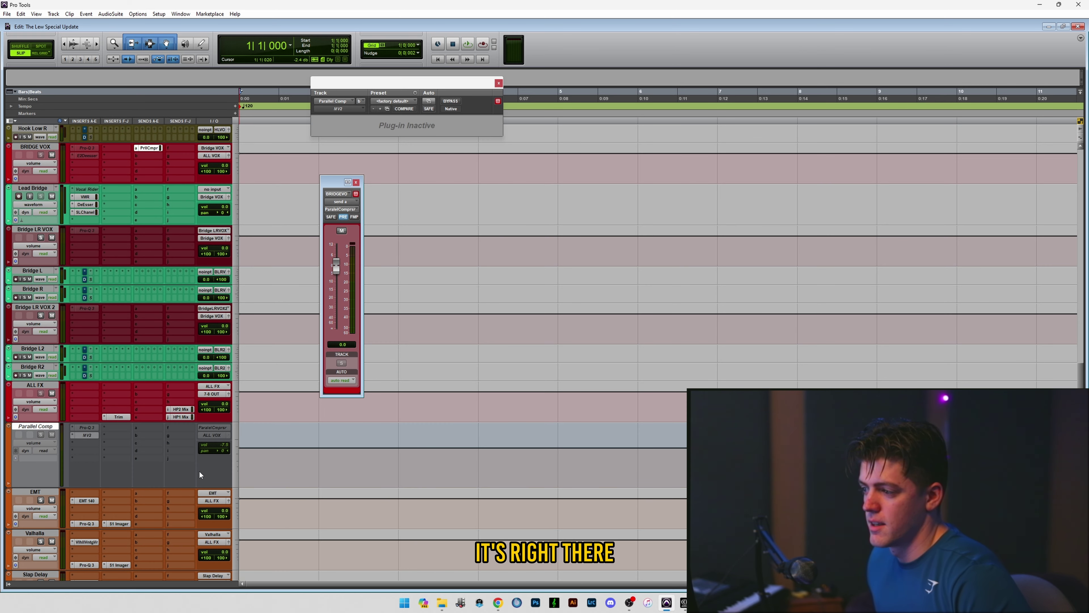
Highlight the EMT and Valhalla reverb tracks, followed by the delay tracks from Slap Delay through 1/2.
scroll(201, 474, "down", 5)
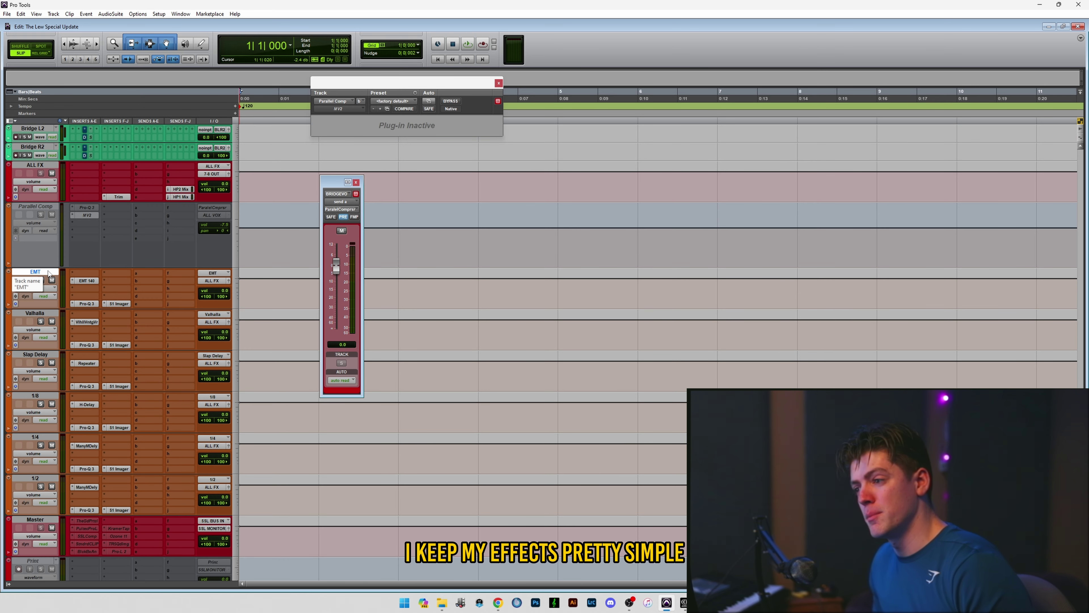
left_click(34, 313, "shift")
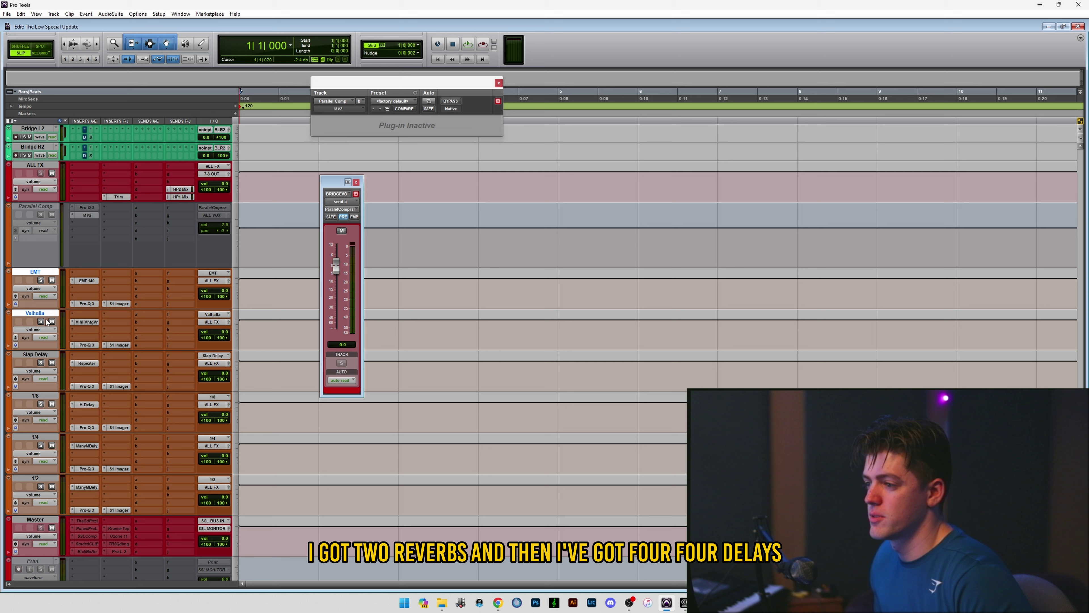
left_click(36, 354)
left_click(36, 479, "shift")
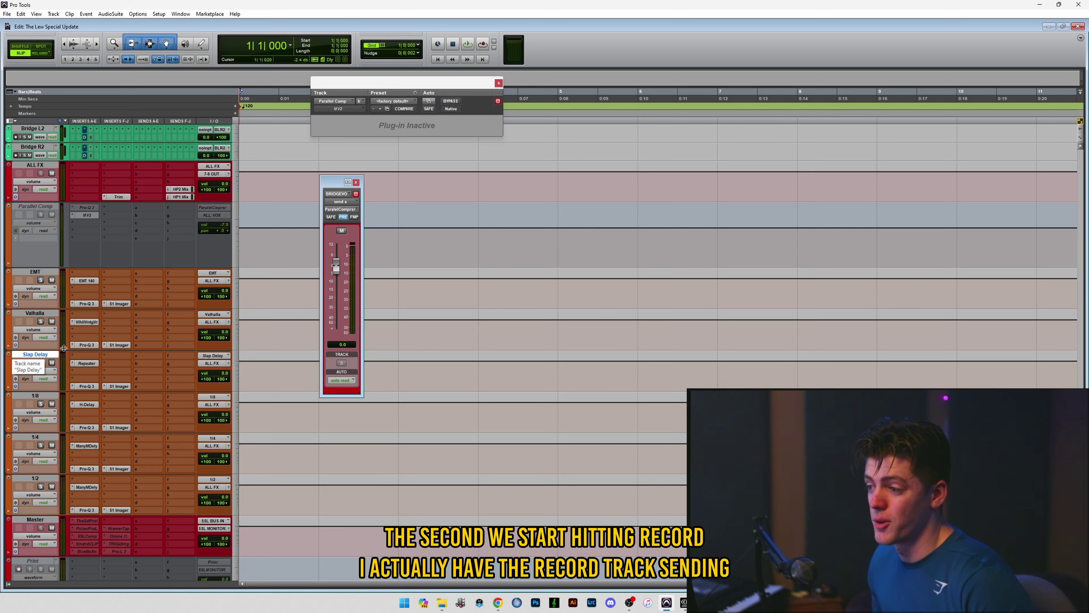
Inspect the REC track's EMT reverb send and its delay send, and close the open send and plug-in windows.
scroll(147, 354, "down", 10)
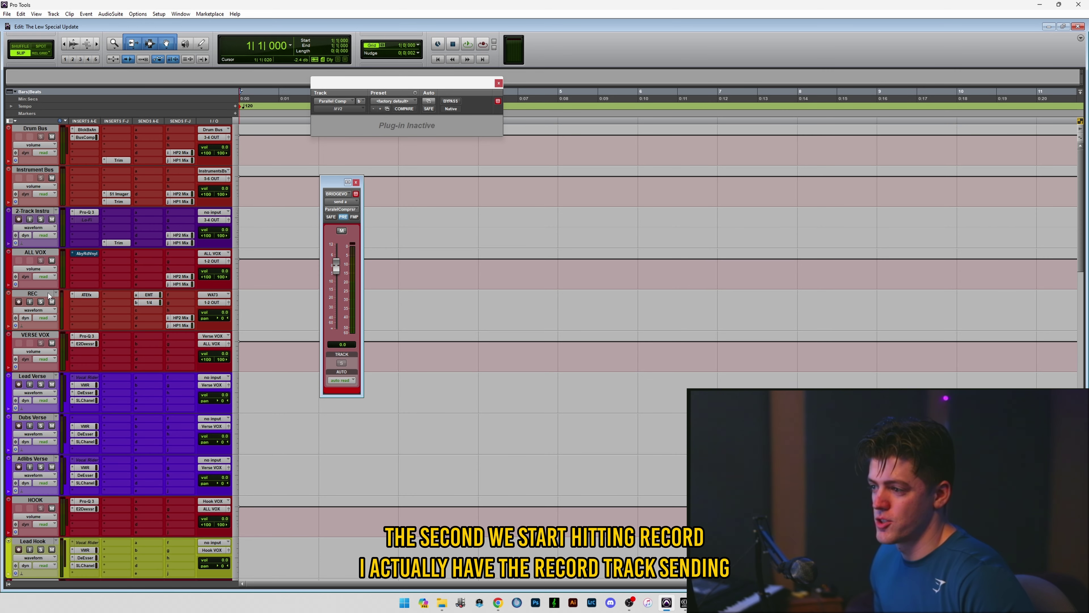
left_click(156, 295)
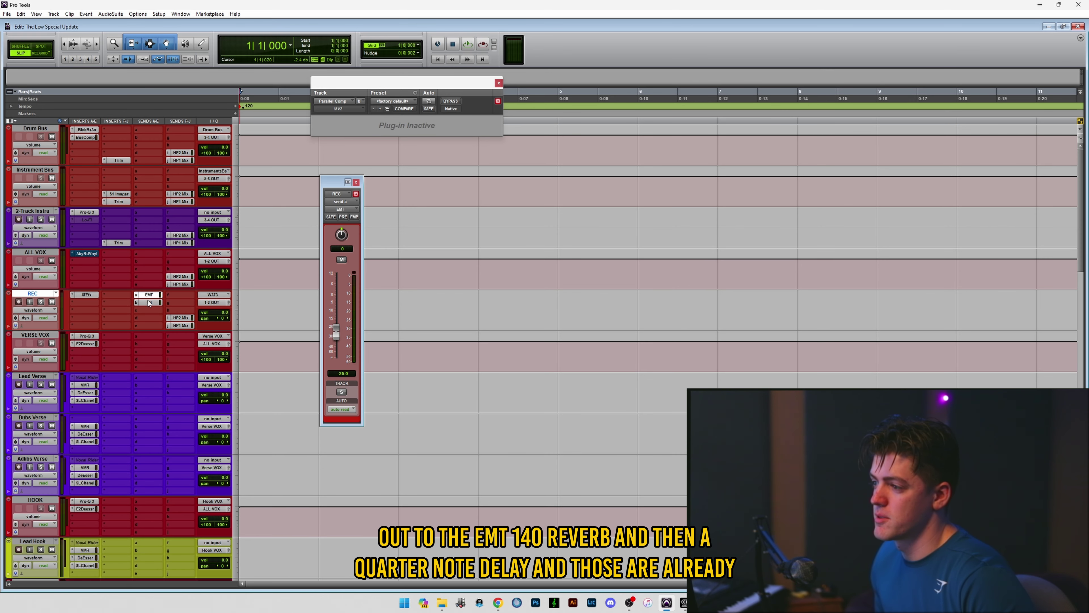
left_click(150, 302)
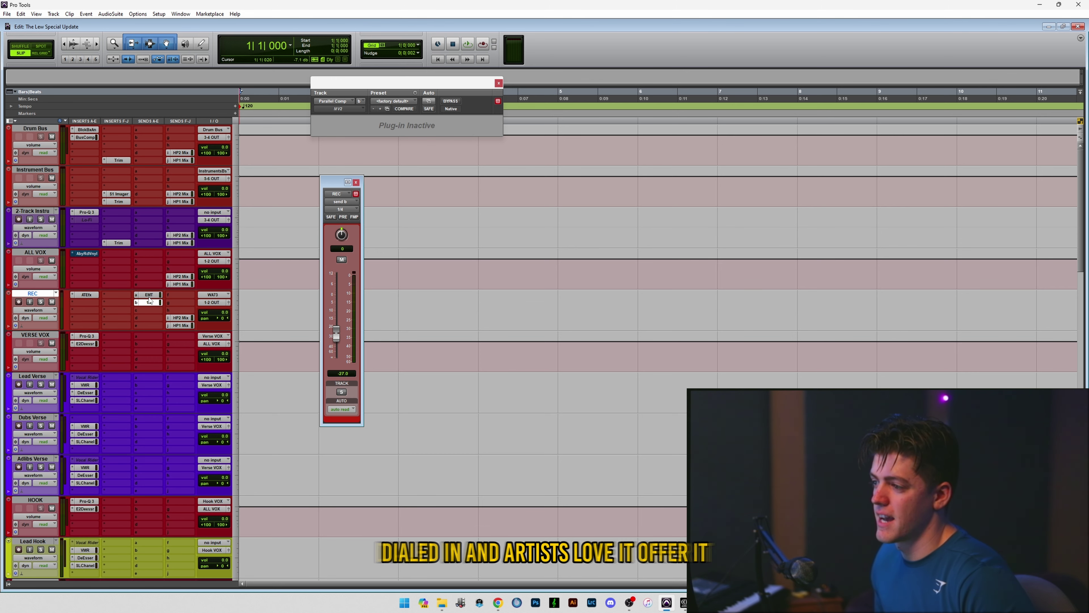
left_click(356, 182)
left_click(499, 83)
Inspect the EMT 140, Pro-Q 3 and S1 Imager plug-ins on the EMT reverb track.
scroll(187, 288, "down", 15)
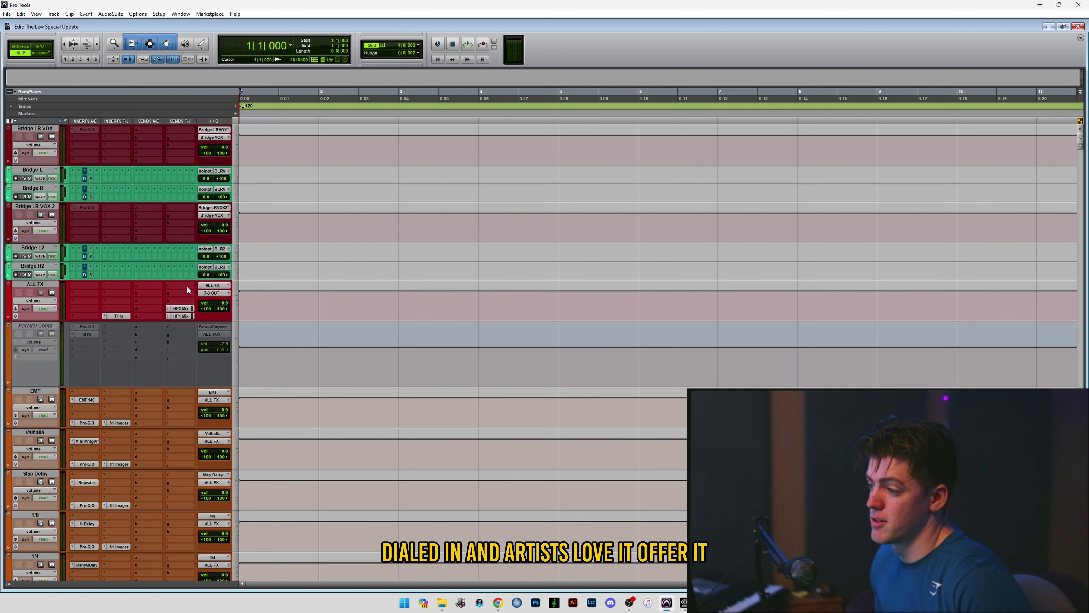
left_click(87, 221)
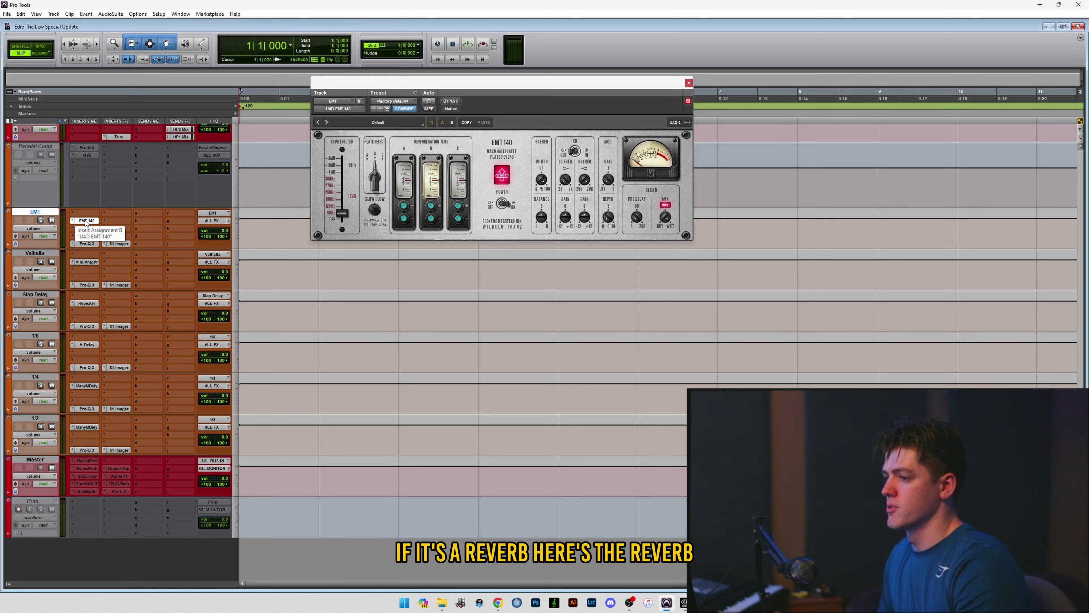
left_click(86, 243)
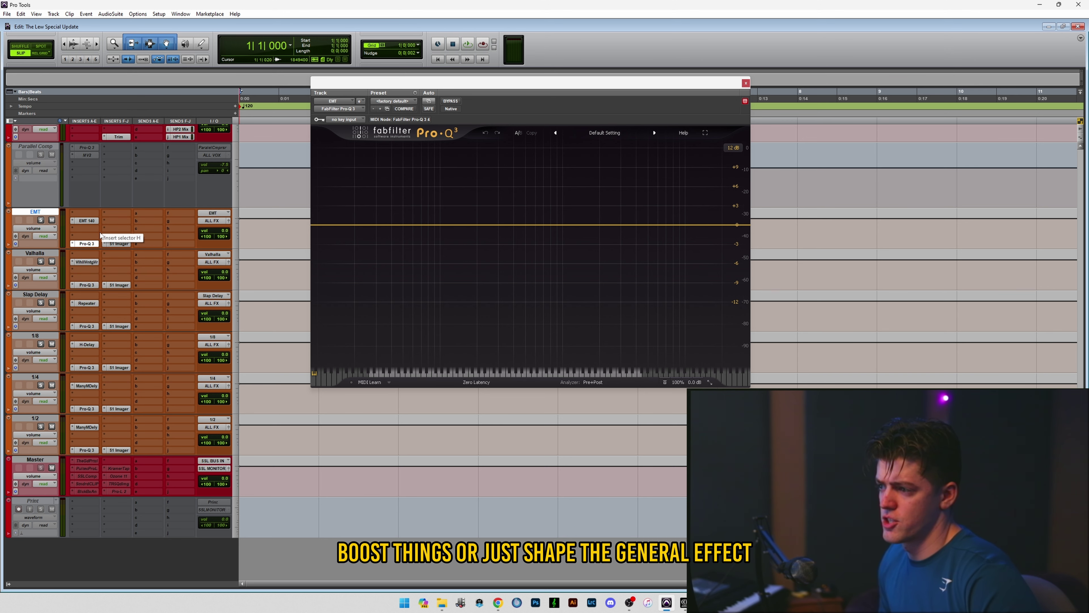
left_click(118, 244)
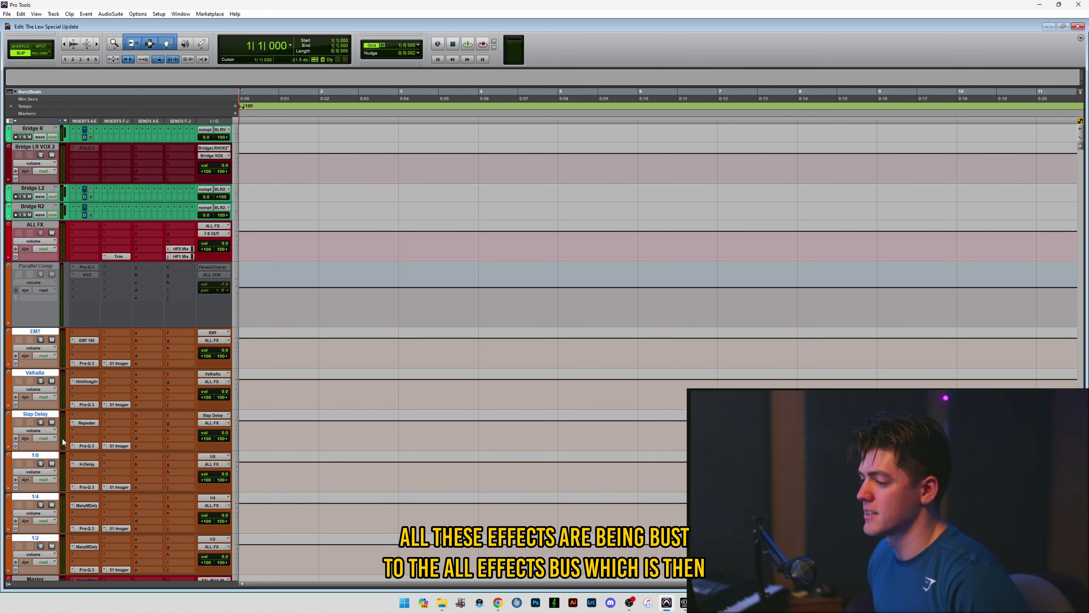
Trace the effects routing by selecting the ALL FX bus and the Master track.
scroll(50, 419, "up", 3)
left_click(37, 368)
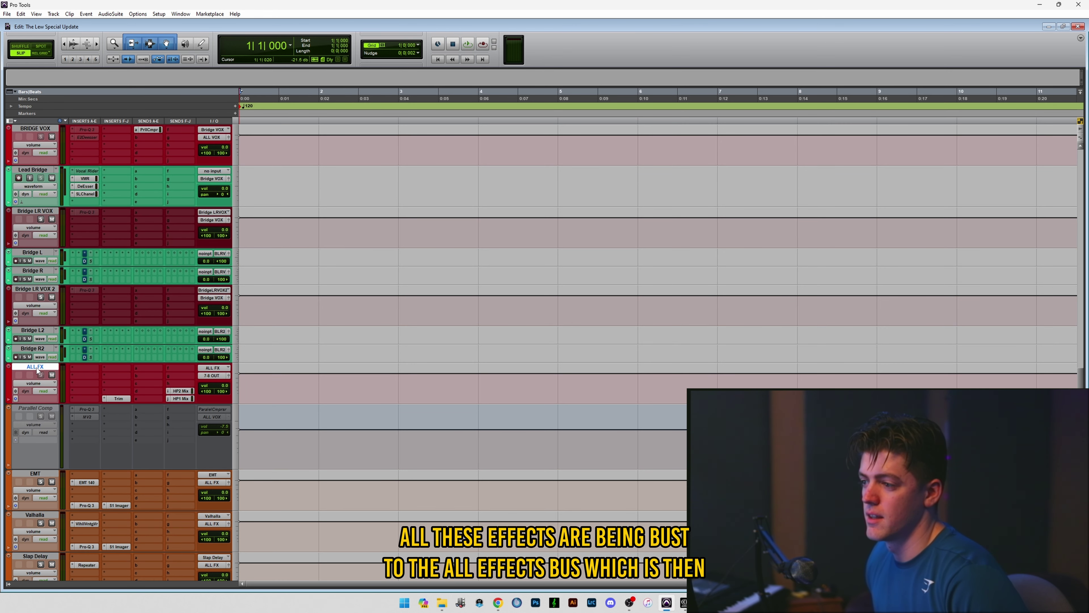
scroll(153, 382, "down", 6)
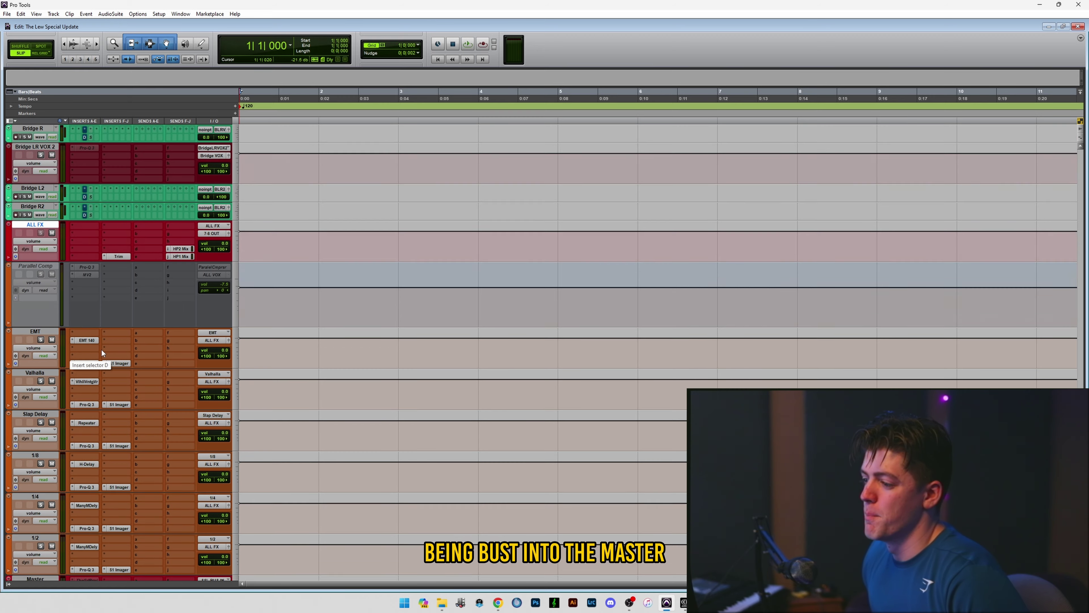
left_click(39, 457)
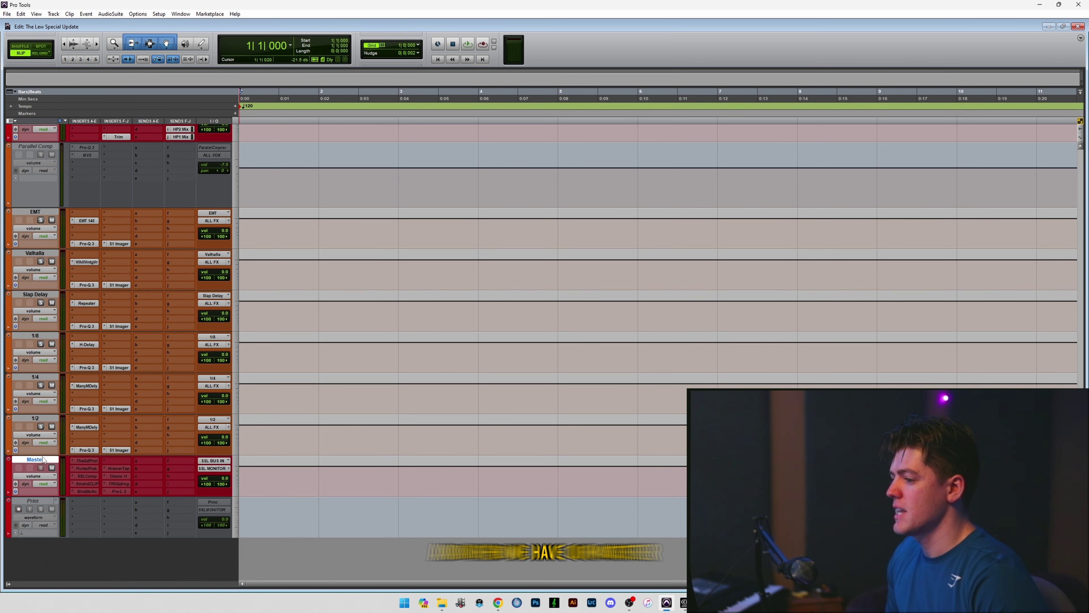
Open the Pultec equalizer on the Master track, and activate and open the SSLComp compressor insert.
left_click(87, 468)
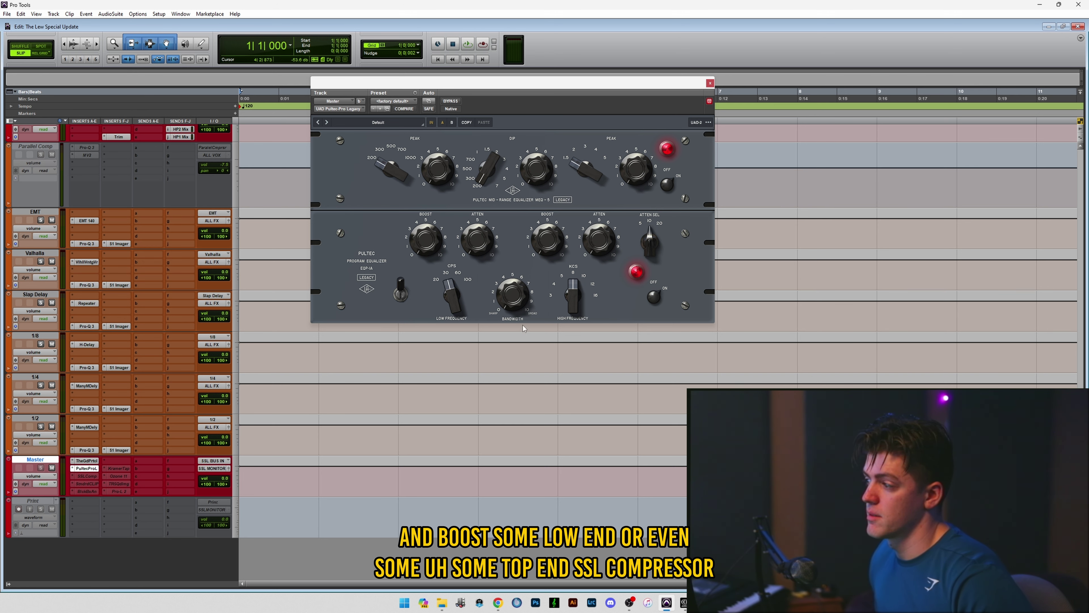
left_click(86, 476, "ctrl+super")
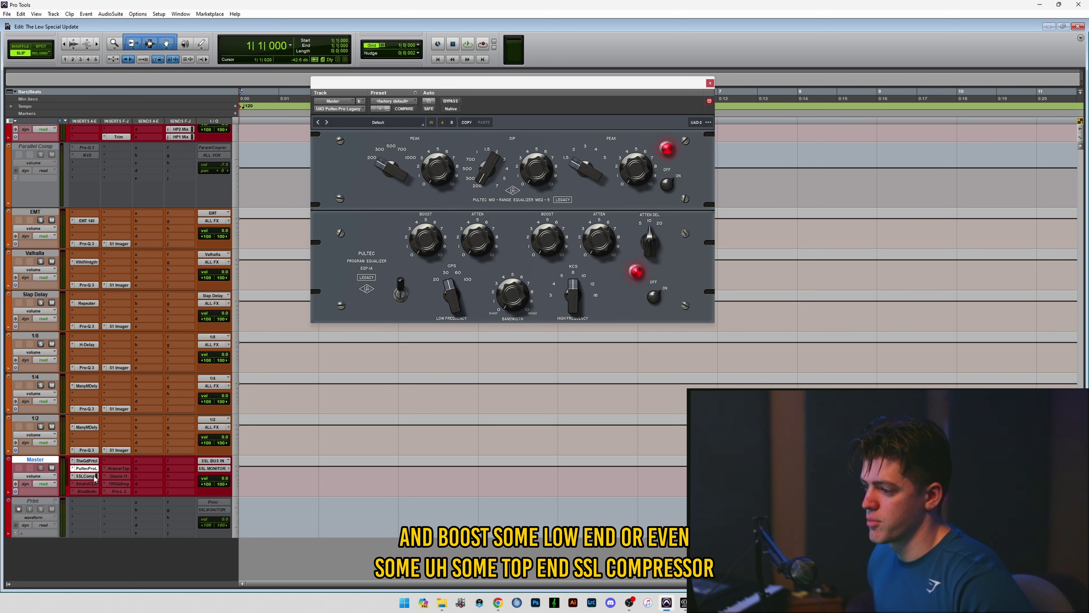
left_click(95, 476)
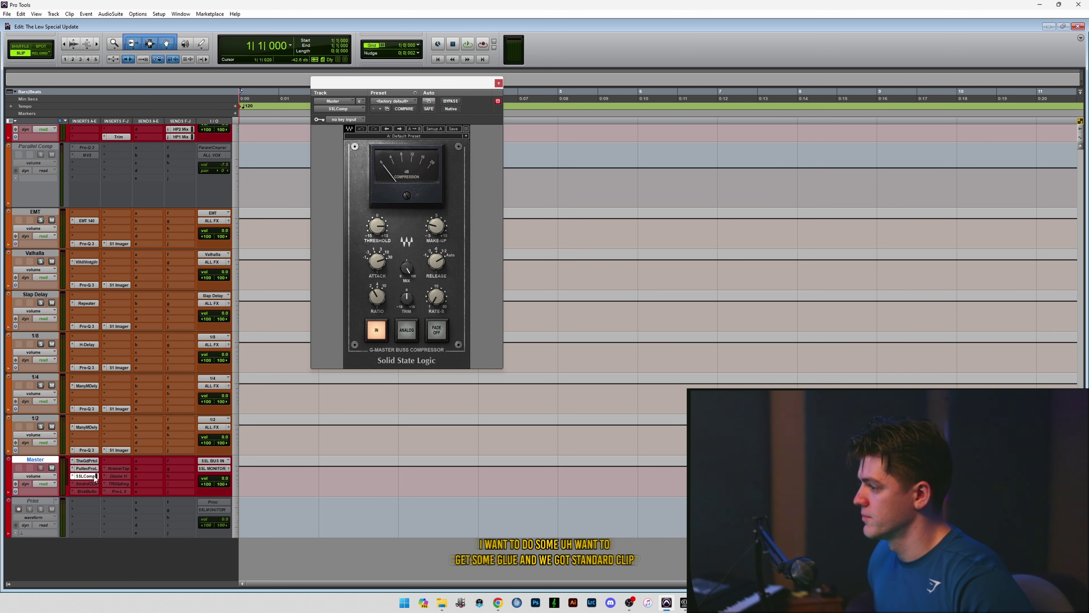
Activate the StandardCLIP and Black Box HG-2 inserts on the Master track and open each plug-in.
left_click(86, 484, "ctrl+super")
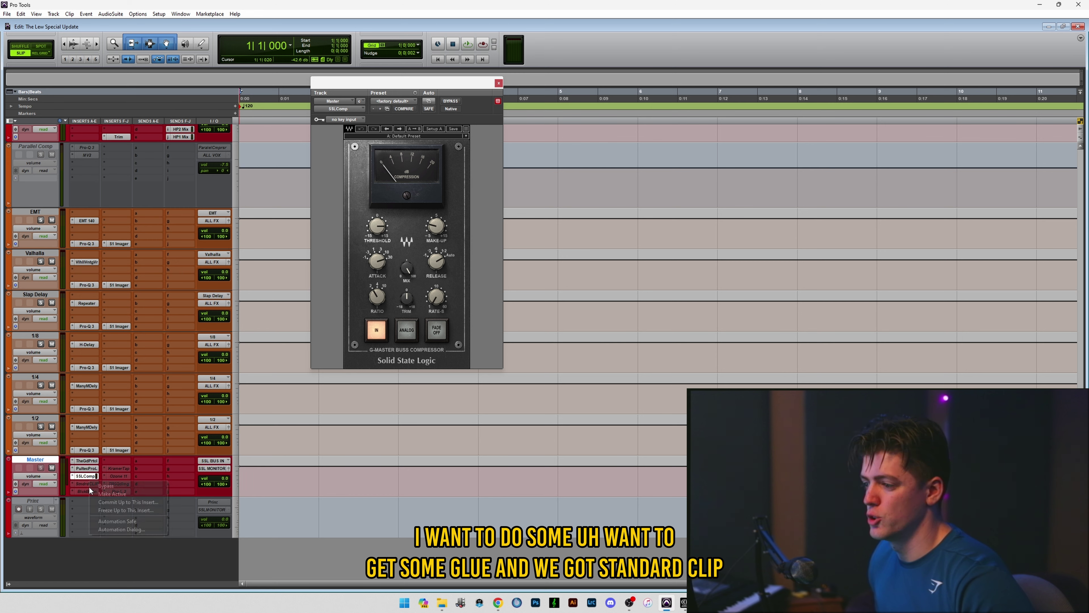
left_click(85, 484)
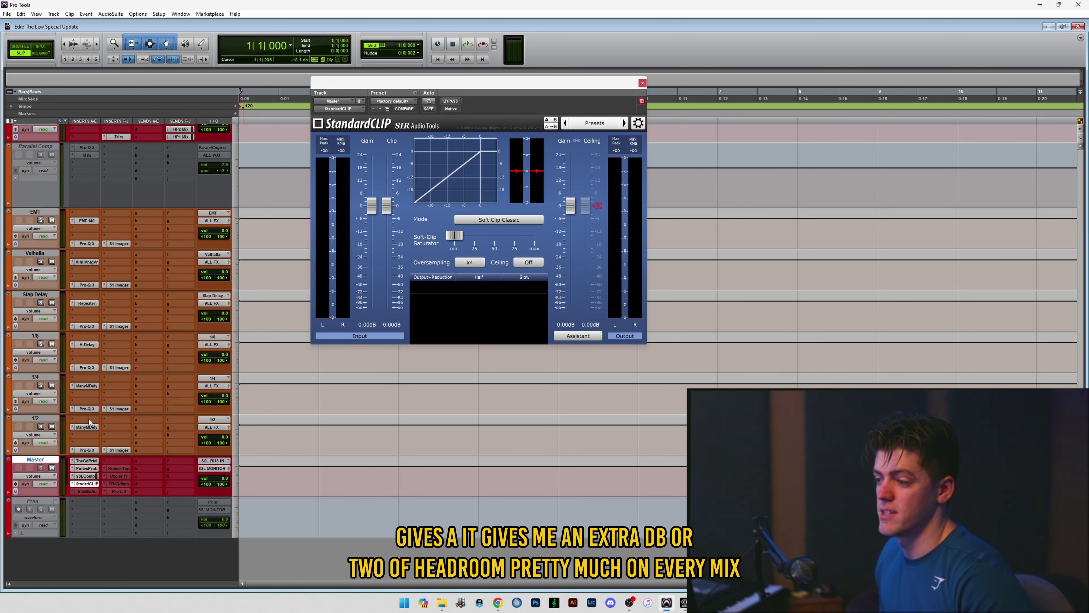
right_click(83, 492)
left_click(95, 506)
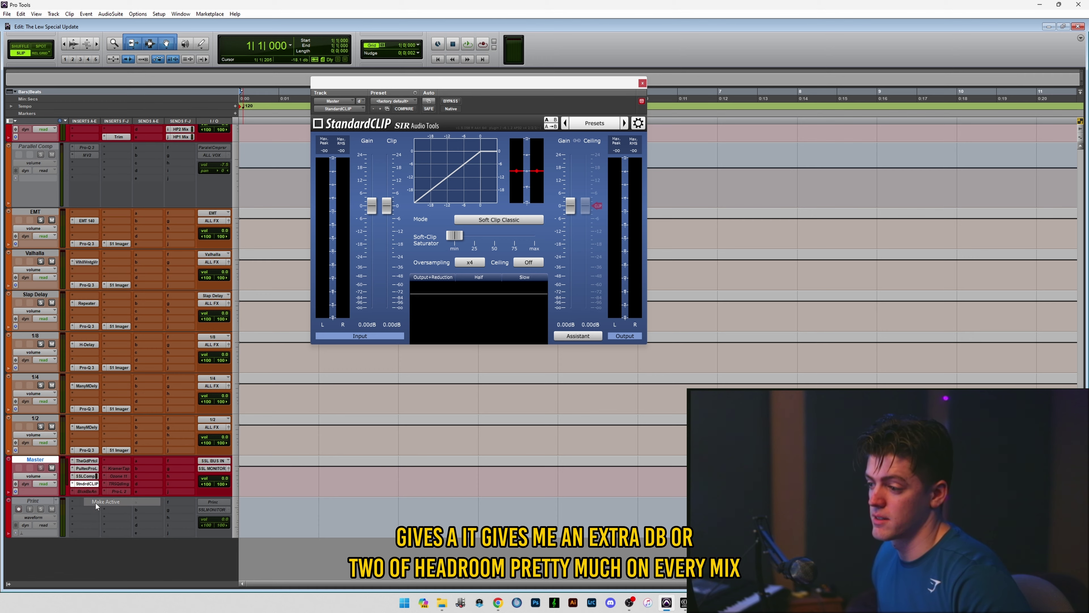
left_click(85, 491)
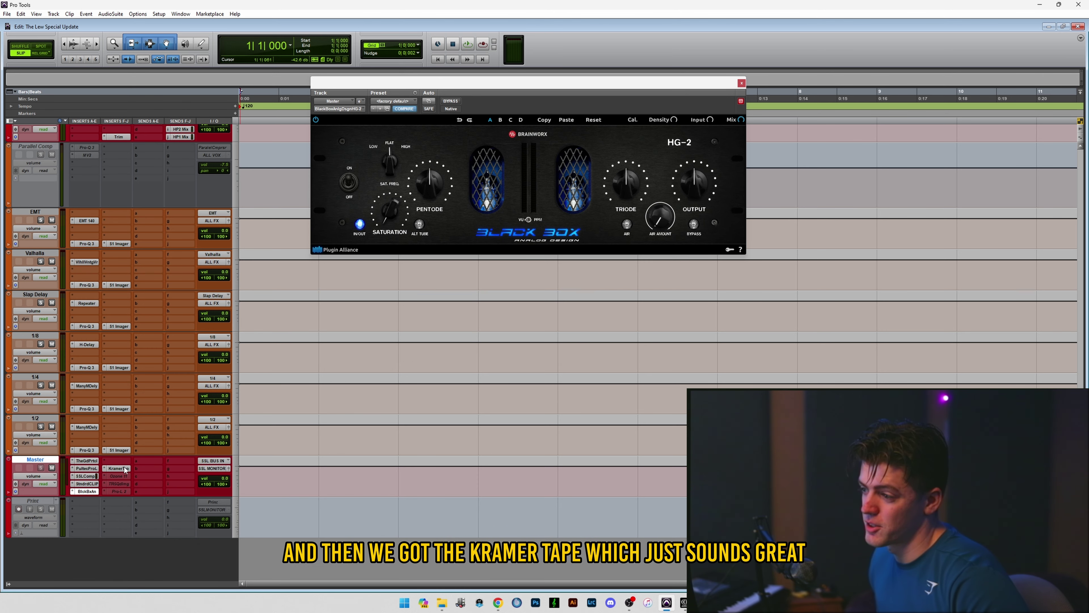
Open the Kramer Tape and Ozone 11 plug-ins on the Master track and look into Ozone's module slot.
left_click(123, 469)
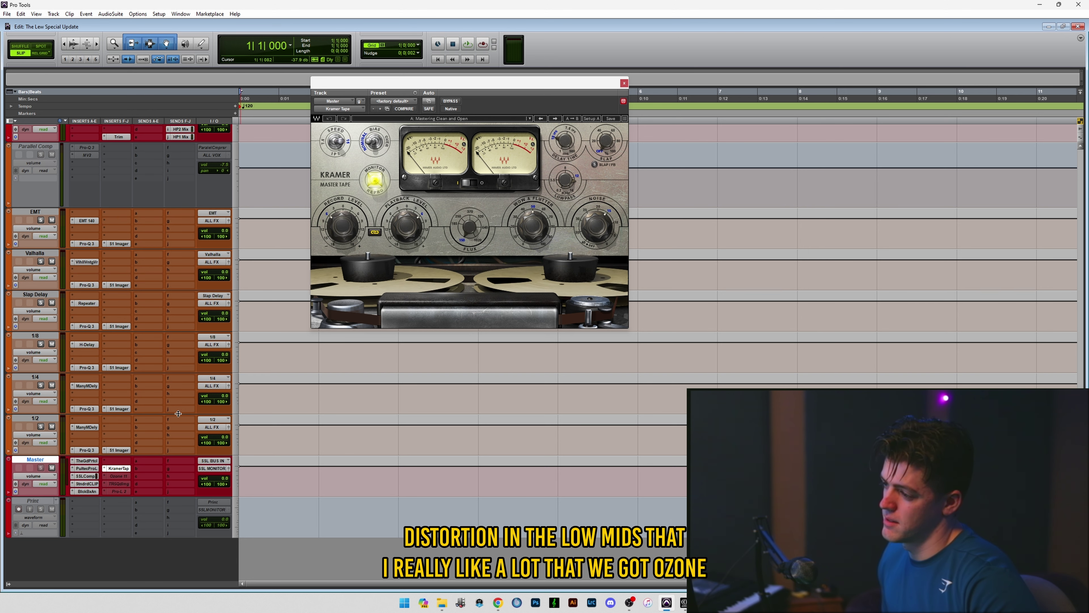
left_click(118, 476)
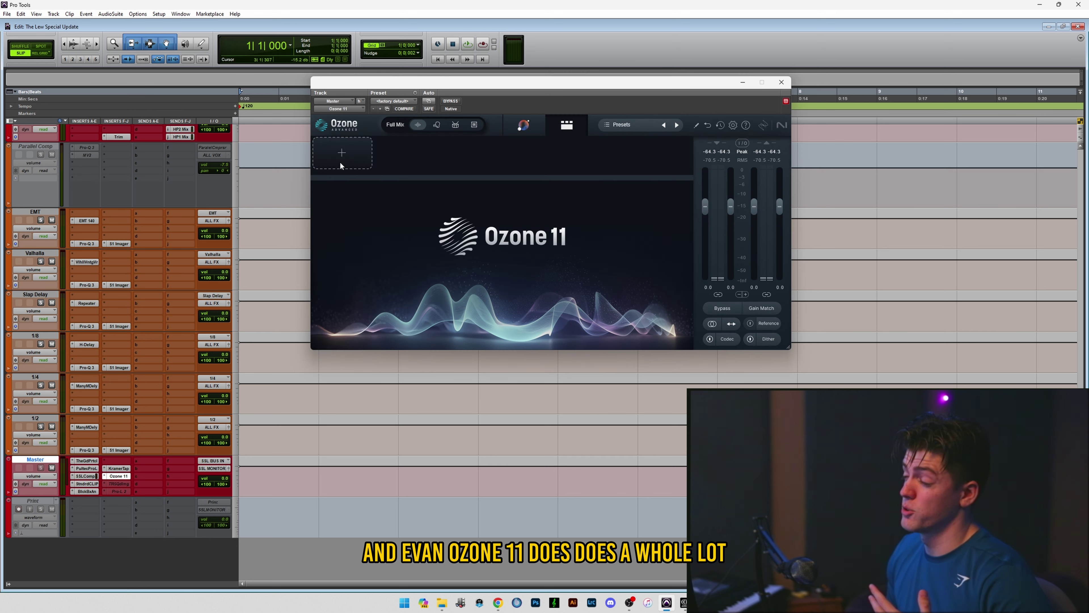
left_click(339, 160)
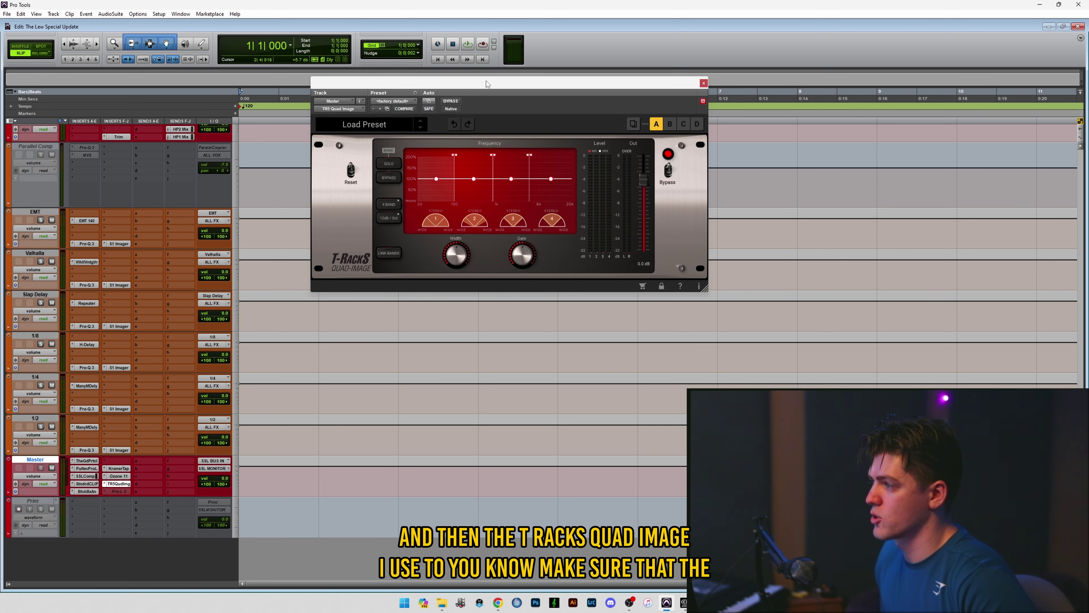
In the T-RackS Quad Image plug-in, narrow the lowest band to mono and slightly widen the two highest bands.
left_click_drag(487, 83, 467, 132)
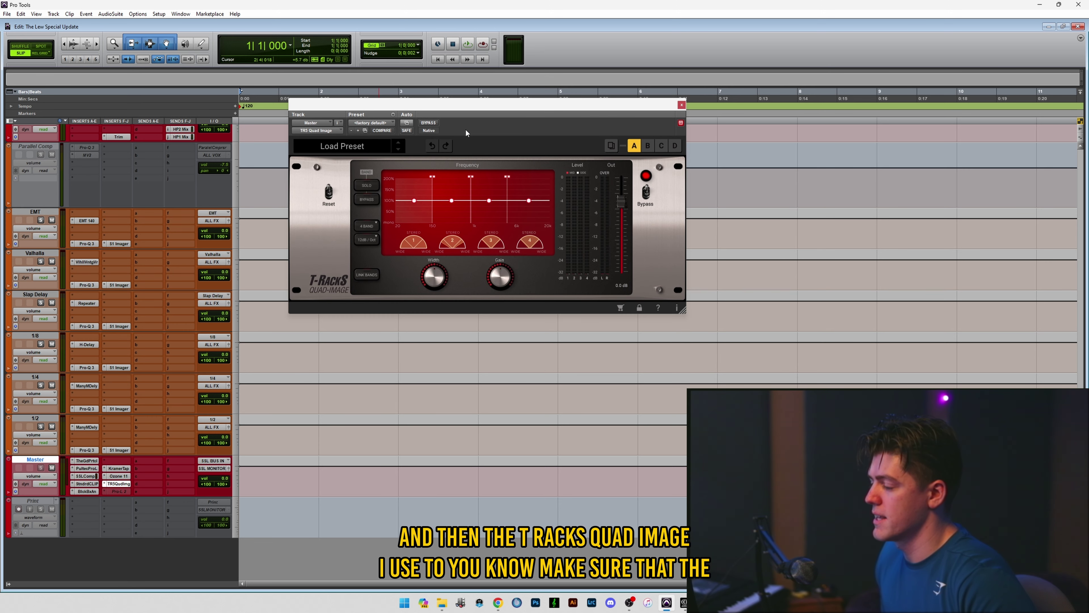
left_click_drag(431, 297, 430, 317)
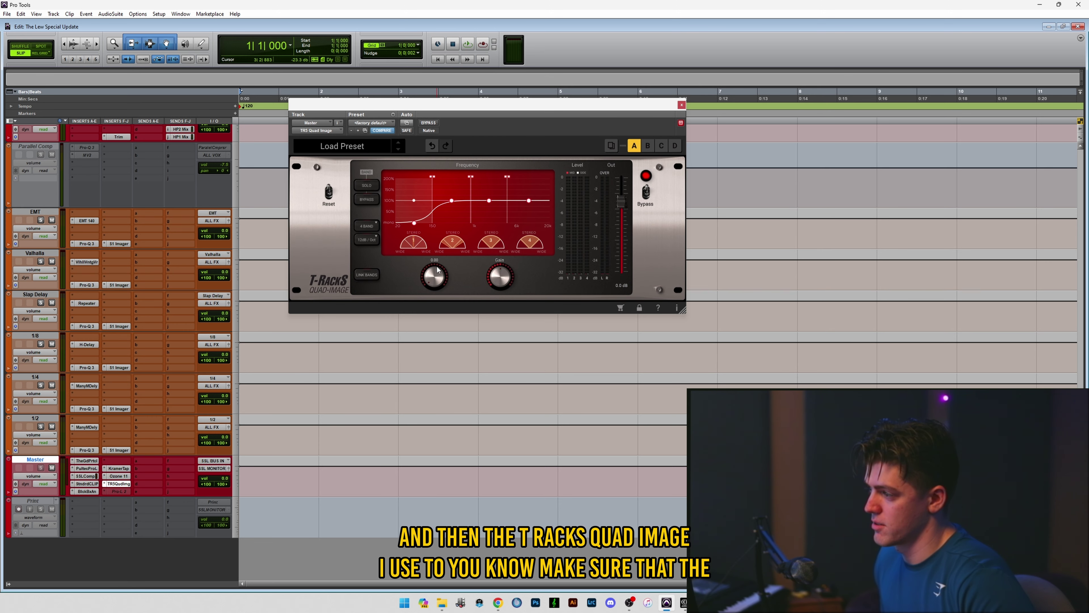
left_click(524, 213)
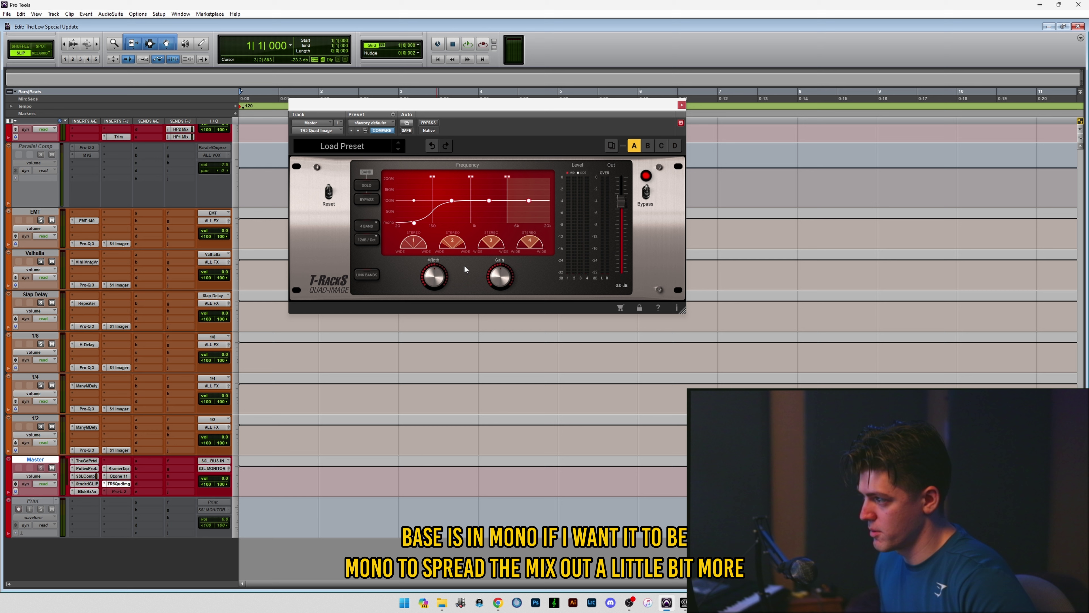
left_click(467, 221)
left_click(483, 219)
left_click_drag(434, 276, 434, 266)
left_click(454, 221)
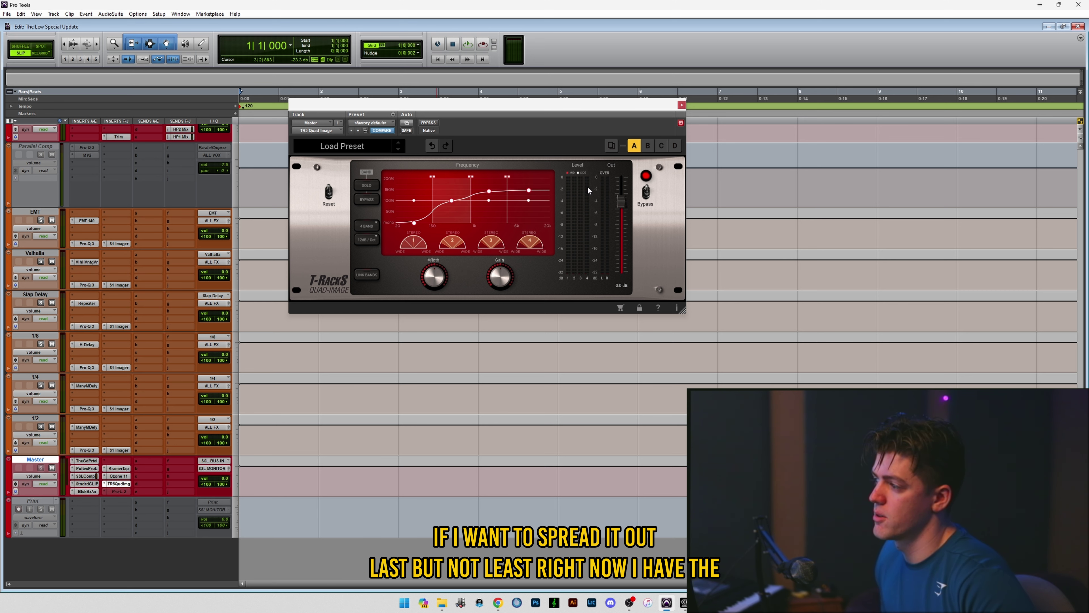
Activate the Pro-L 2 limiter in the Master track's last insert and open it.
right_click(115, 491)
left_click(146, 502)
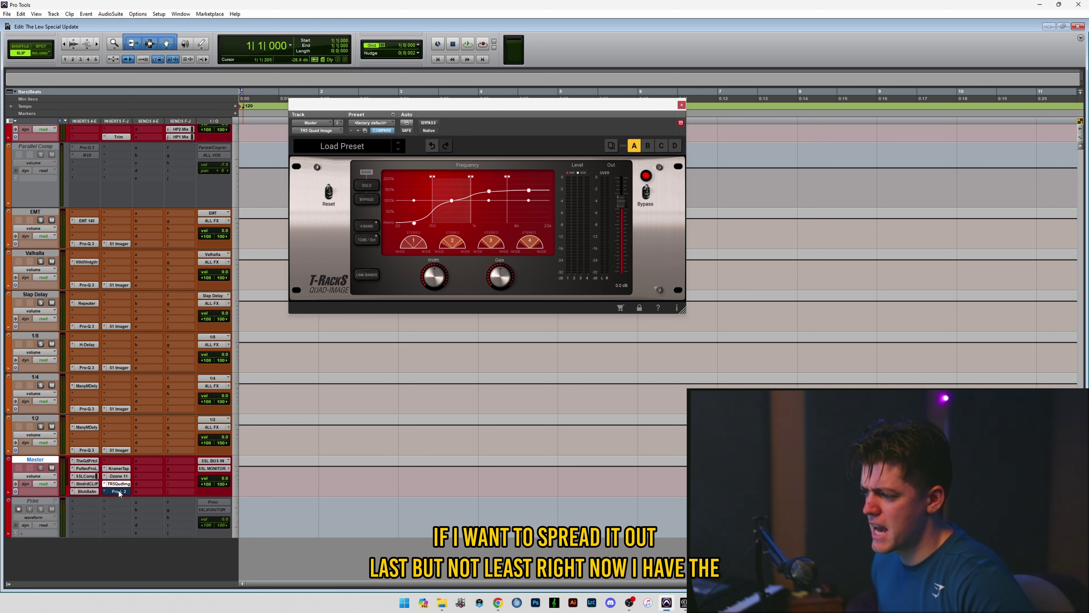
left_click(119, 492)
Replace the Pro-L 2 in the Master track's last insert with the stereo L2 limiter.
left_click(105, 492)
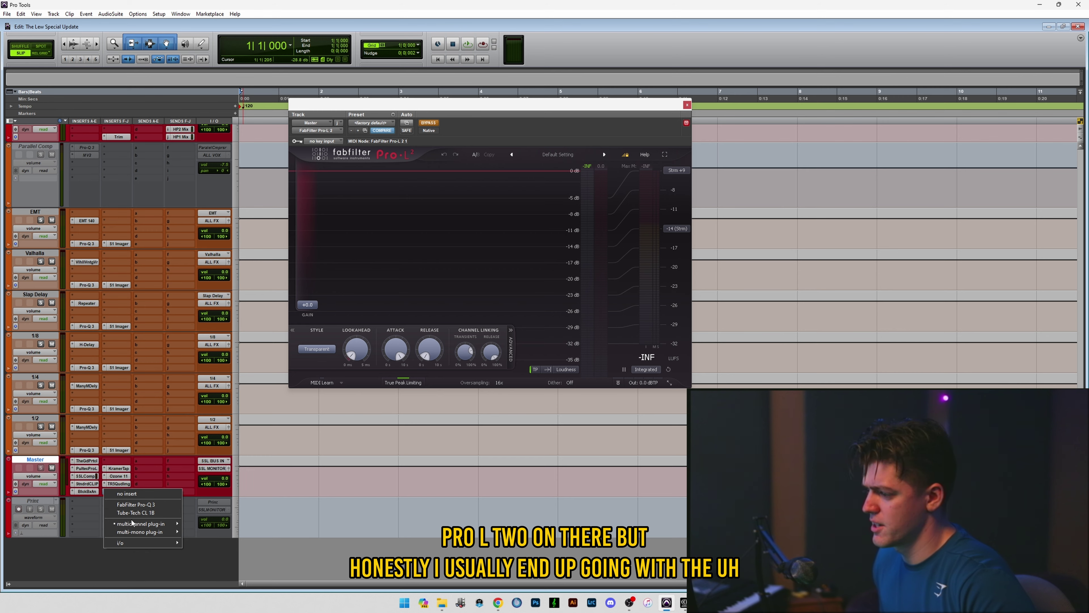
mouse_move(138, 523)
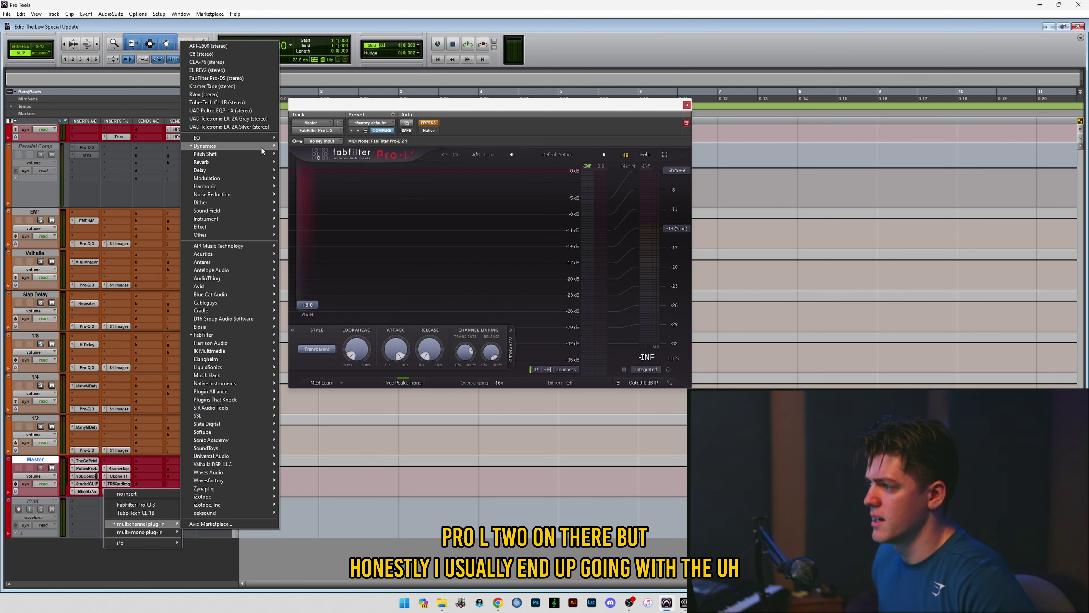
mouse_move(263, 151)
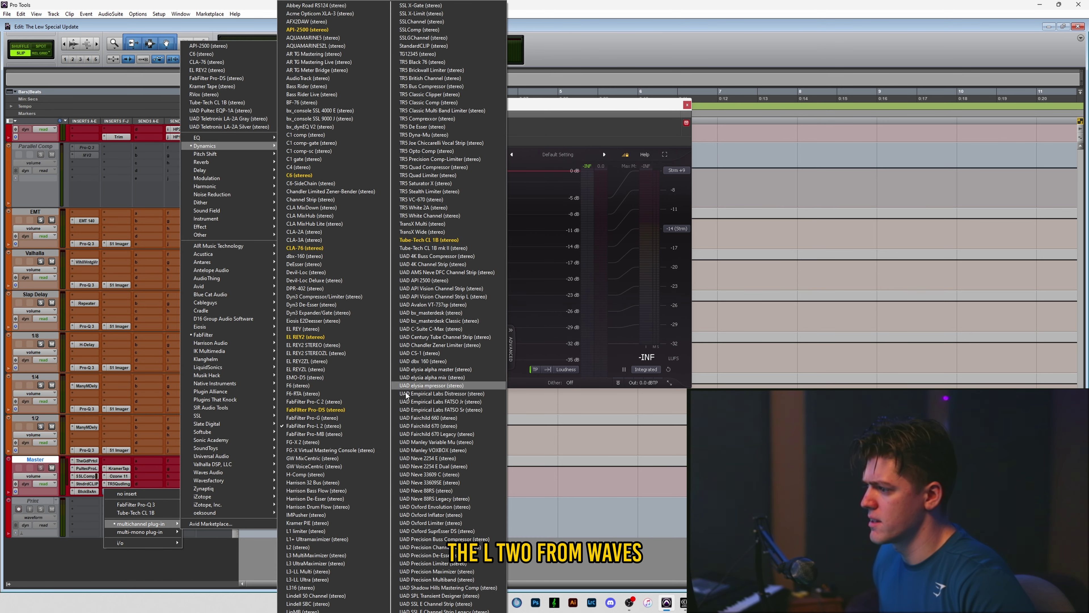
left_click(297, 547)
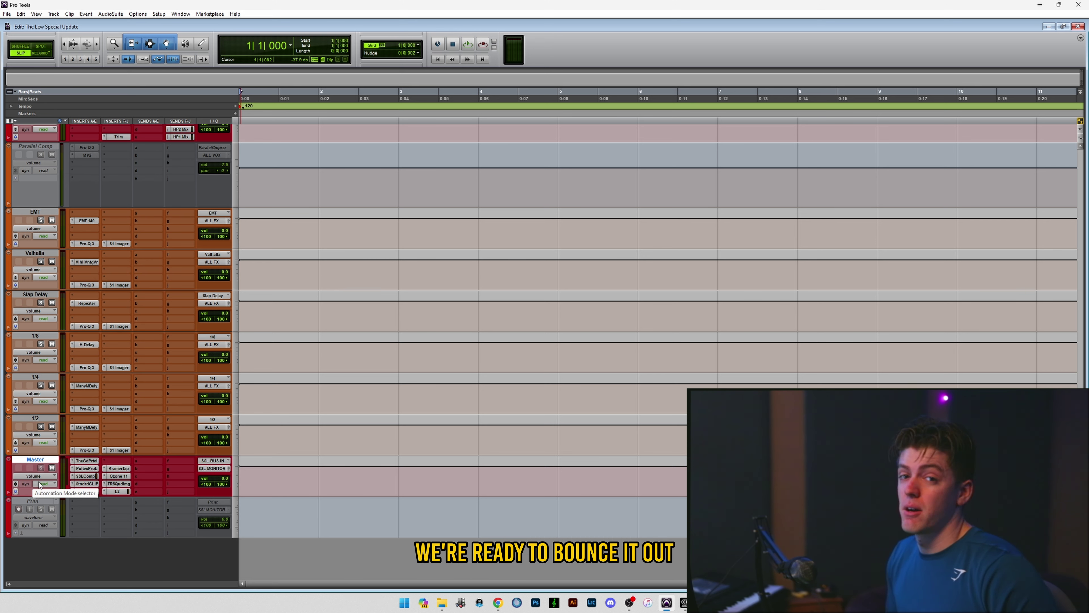
Make the Print track active and check which bus feeds its input.
left_click(33, 500)
right_click(30, 499)
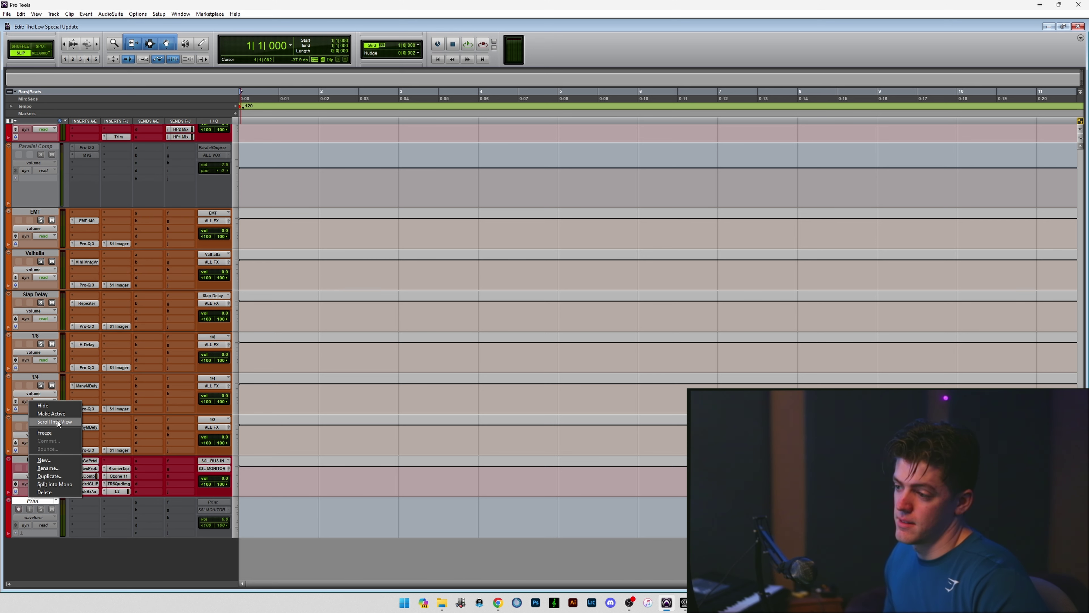
left_click(52, 414)
left_click(219, 501)
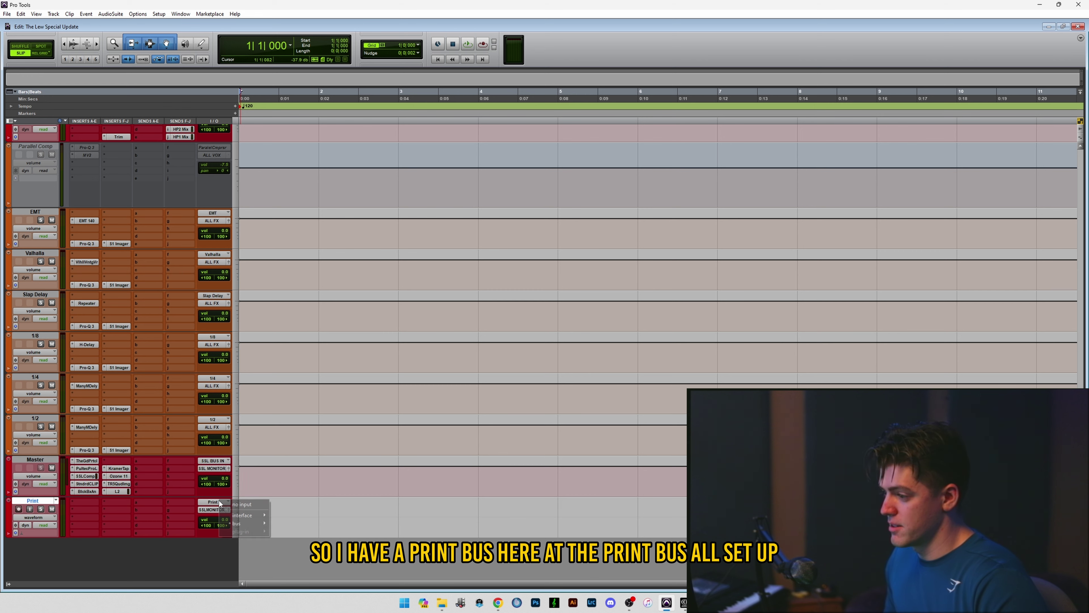
mouse_move(241, 523)
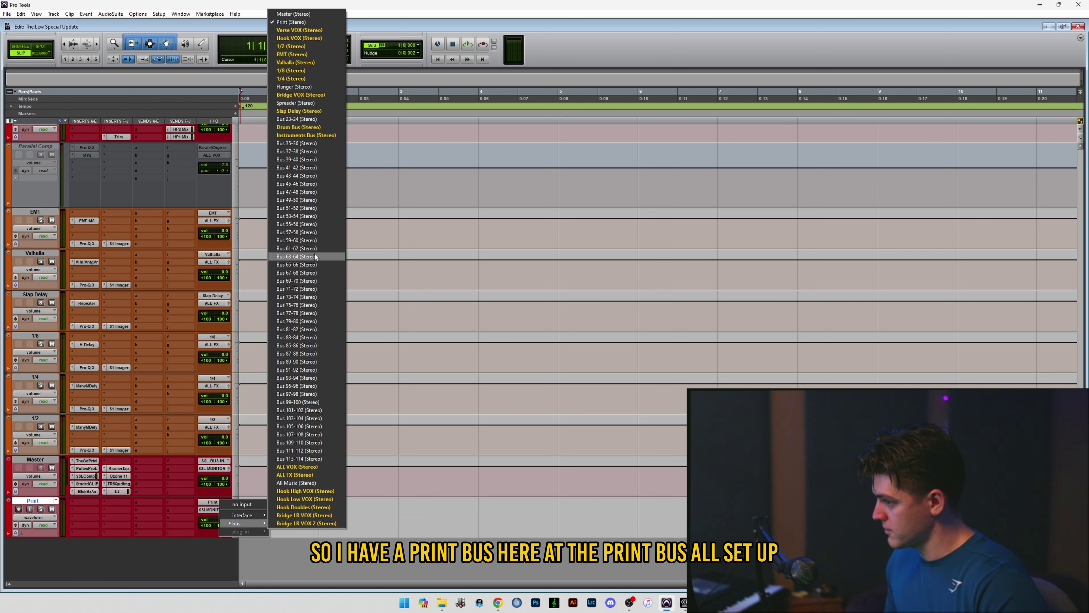
Route the Master track's output to the Print (Stereo) bus.
left_click(46, 459)
left_click(212, 468)
mouse_move(236, 490)
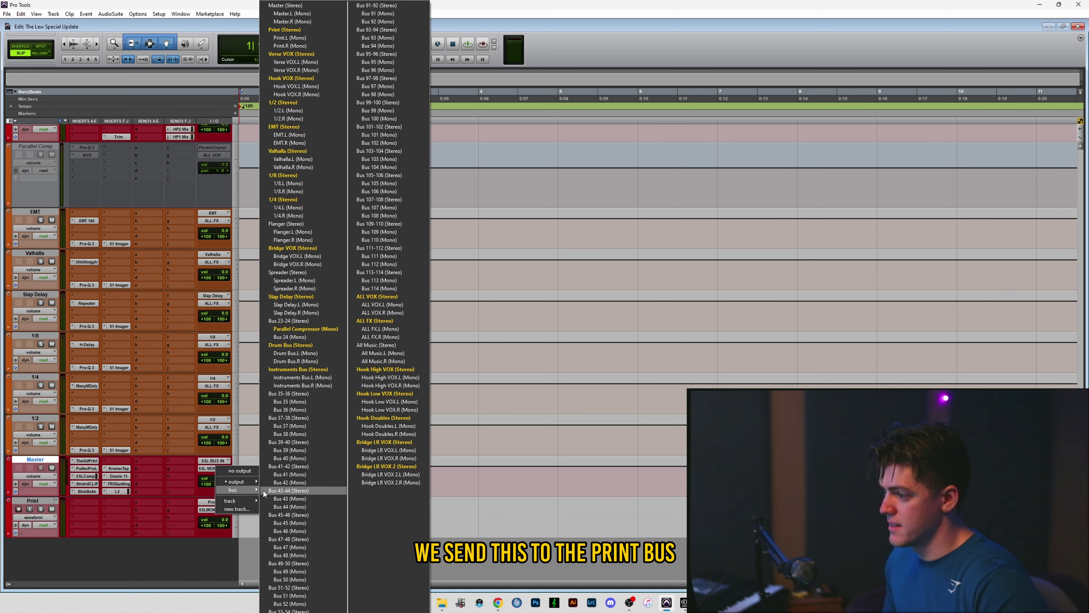
left_click(303, 30)
Record-arm the Print track and record a short pass of the Master output onto it.
left_click(19, 510)
left_click(30, 500)
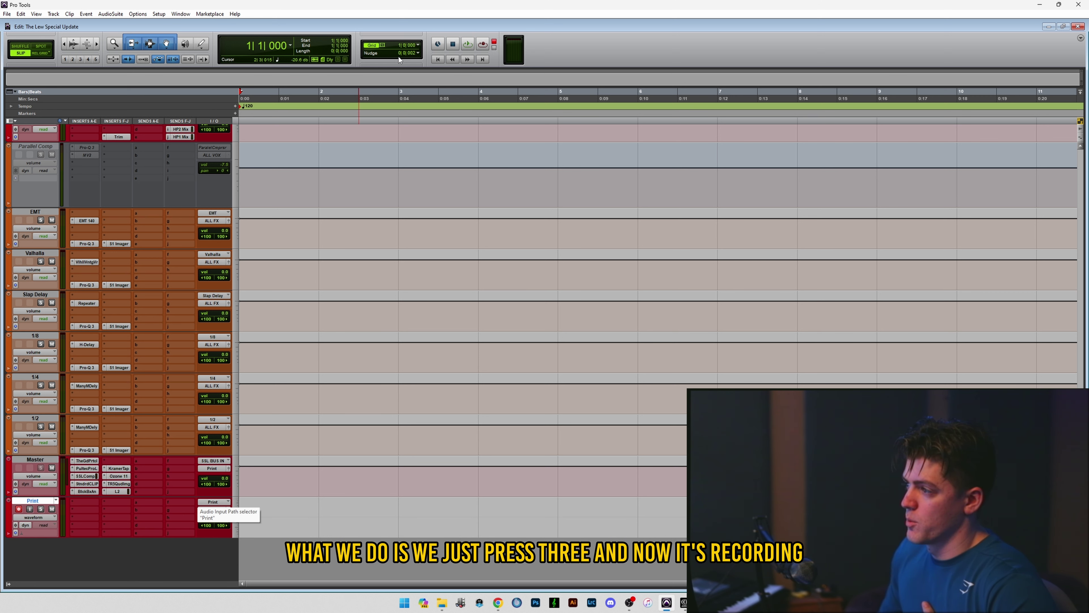
key("KP_3")
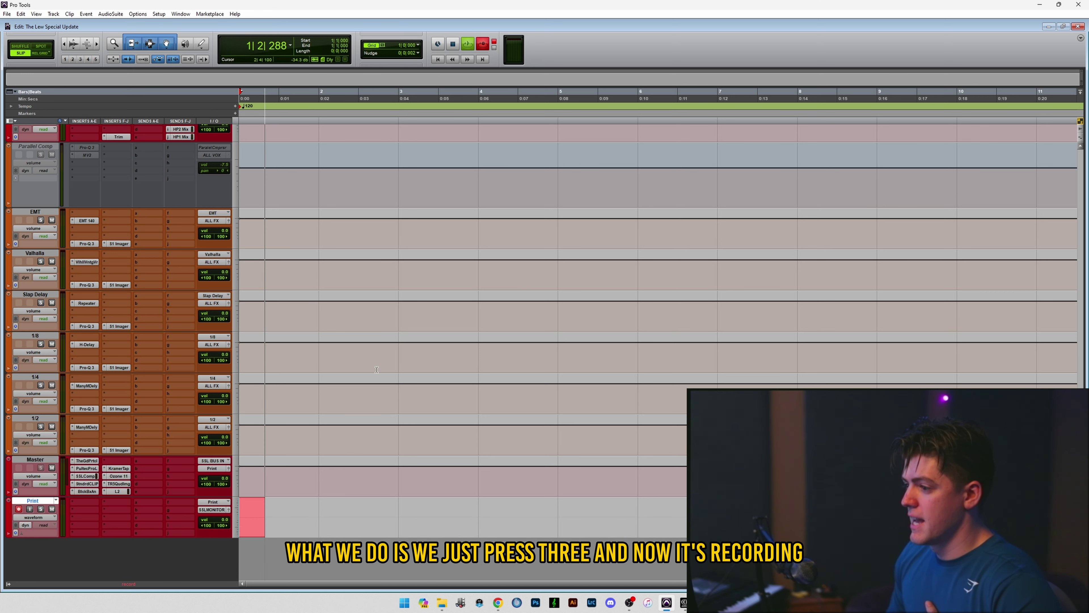
left_click(47, 462)
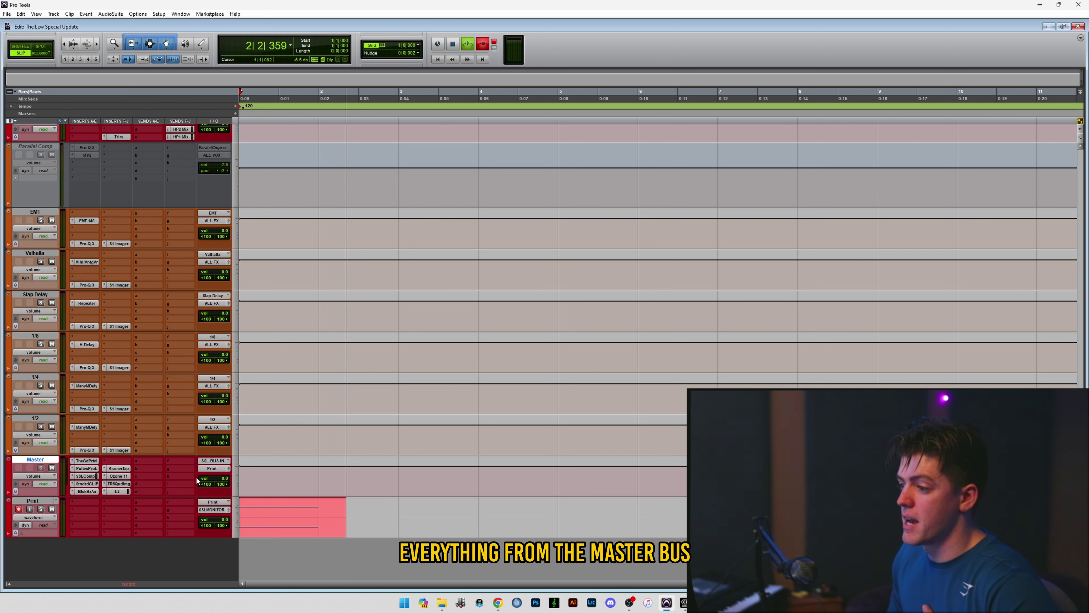
key("space")
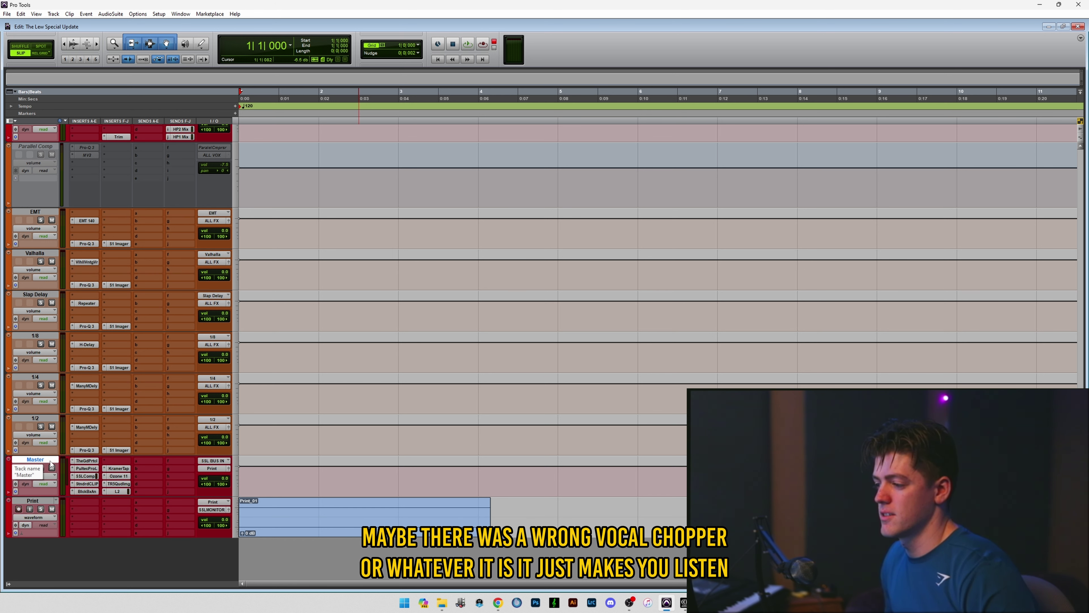
Delete the test recording from the Print track.
left_click(312, 521)
key("Delete")
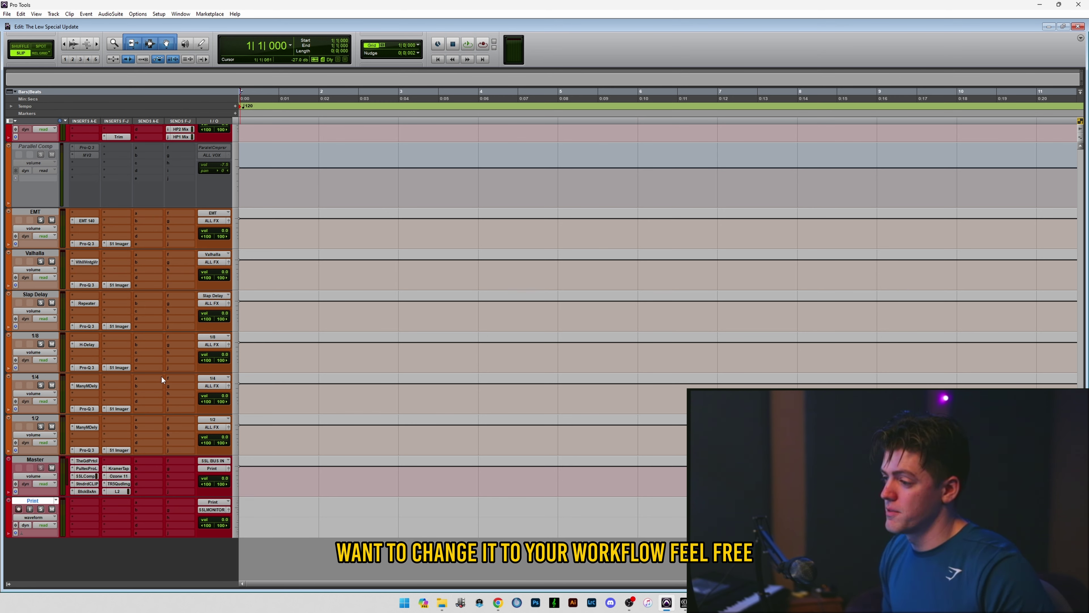
scroll(173, 352, "up", 10)
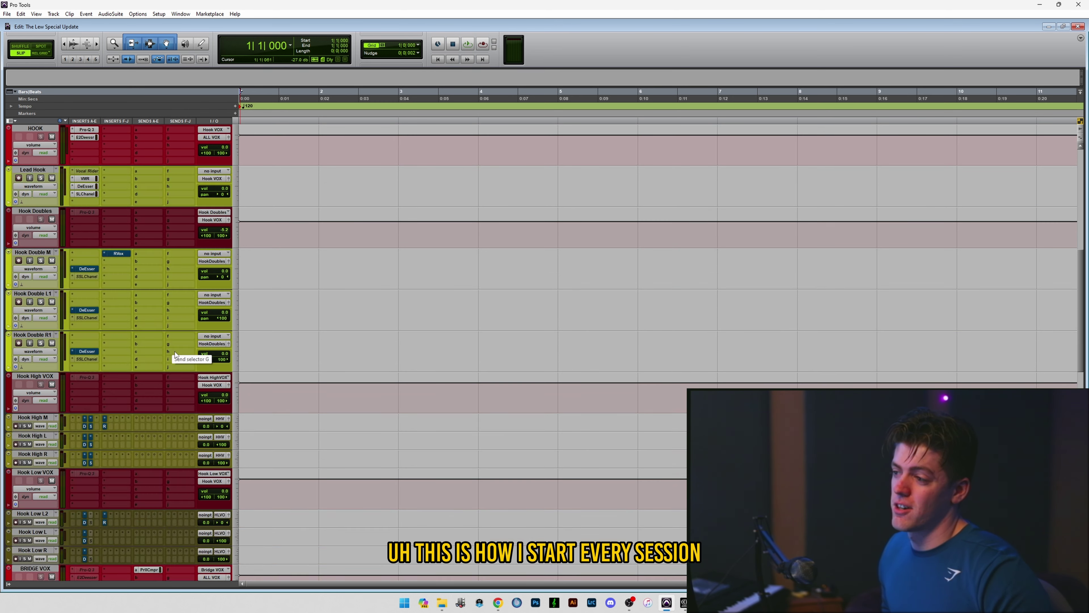
scroll(175, 352, "down", 15)
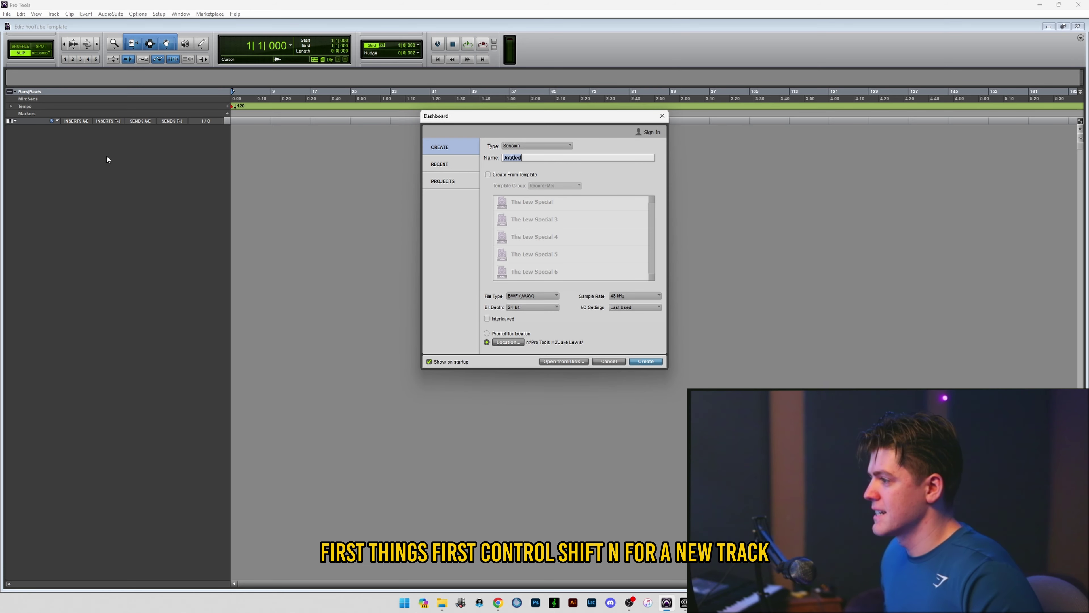
Dismiss the Dashboard and create two new stereo audio tracks in the YouTube Template session.
key("Escape")
key("ctrl+shift+n")
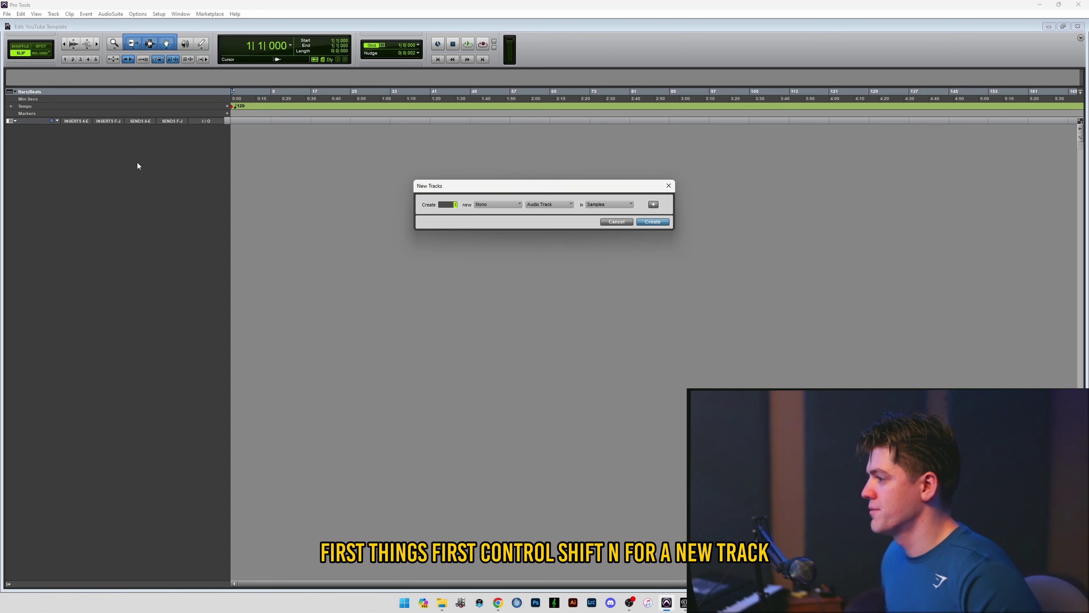
left_click(488, 205)
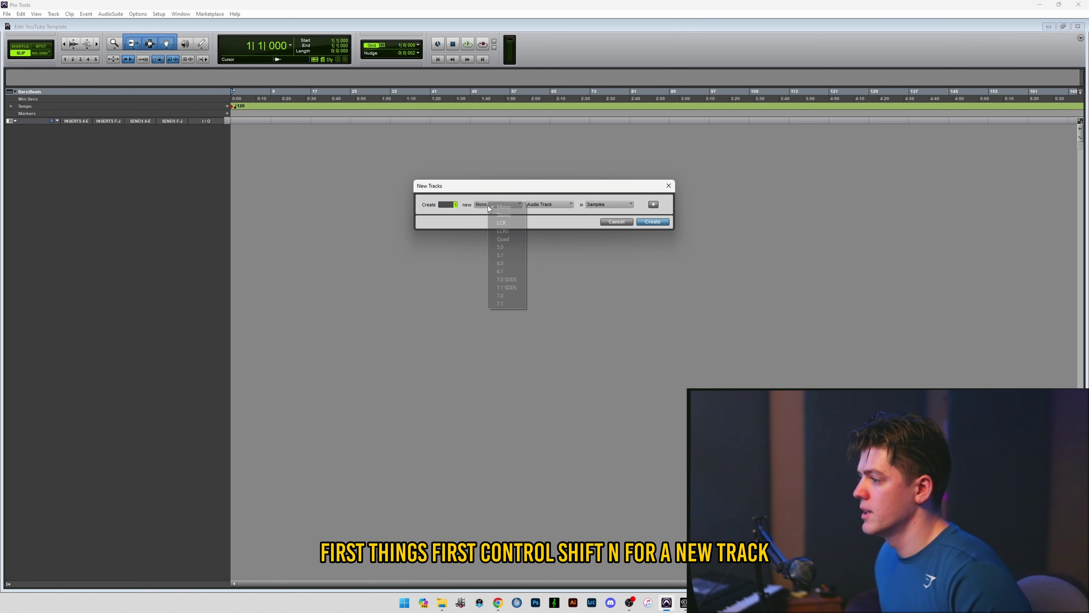
left_click(500, 216)
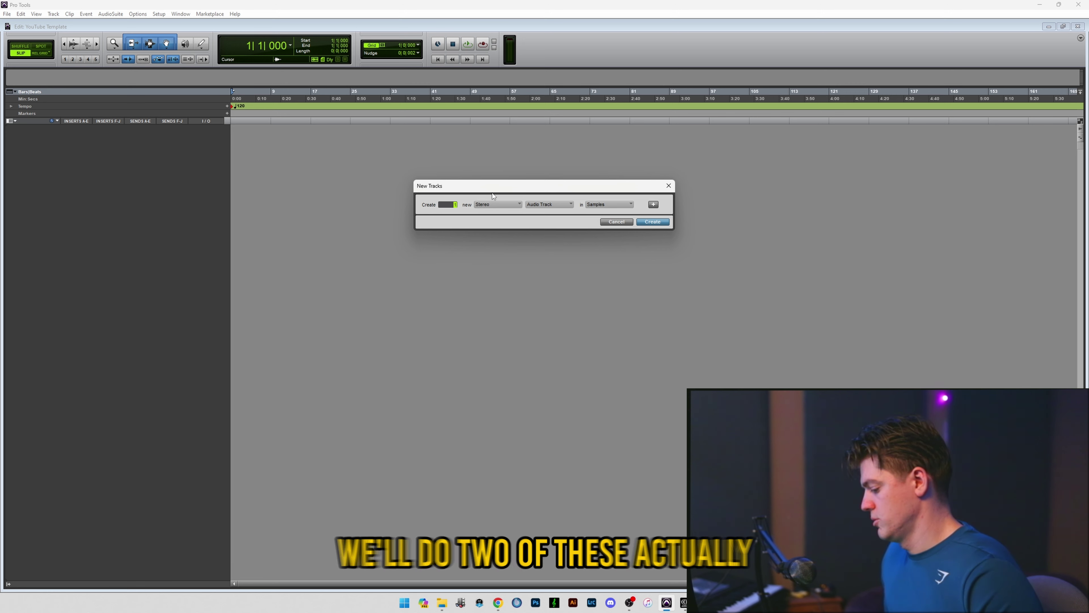
type("2")
left_click(649, 223)
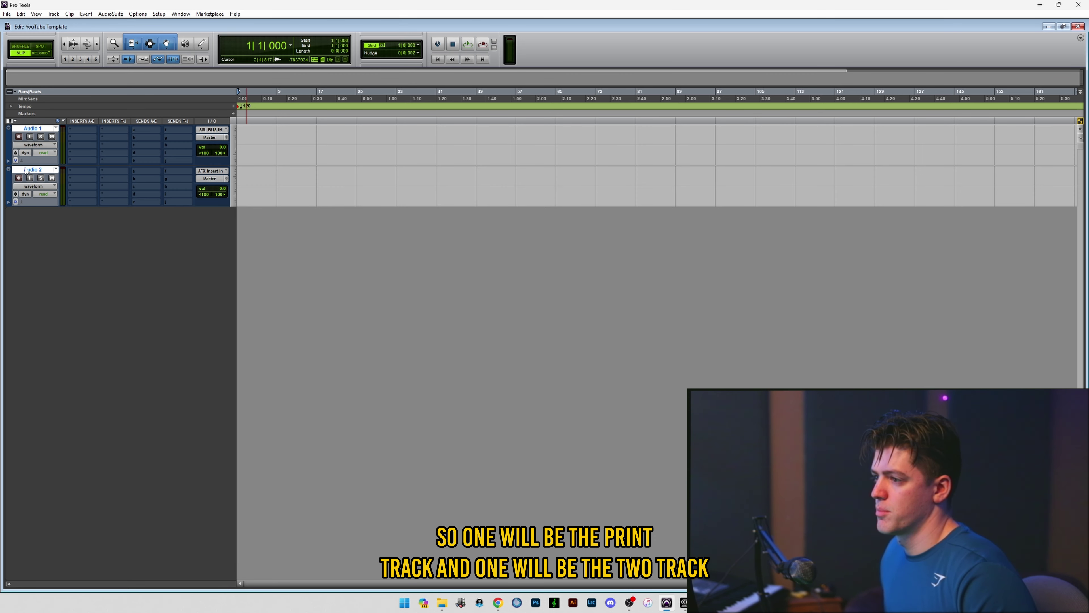
Rename the two new tracks 2-Track and Print, and set the Print track's output to the Print (Stereo) bus.
double_click(25, 168)
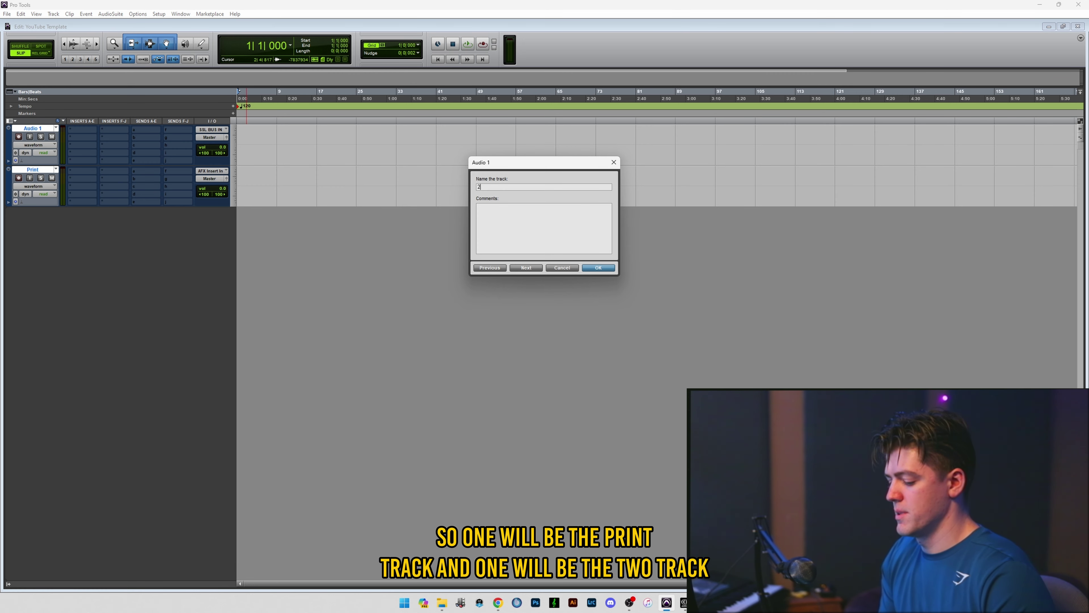
type("2-T")
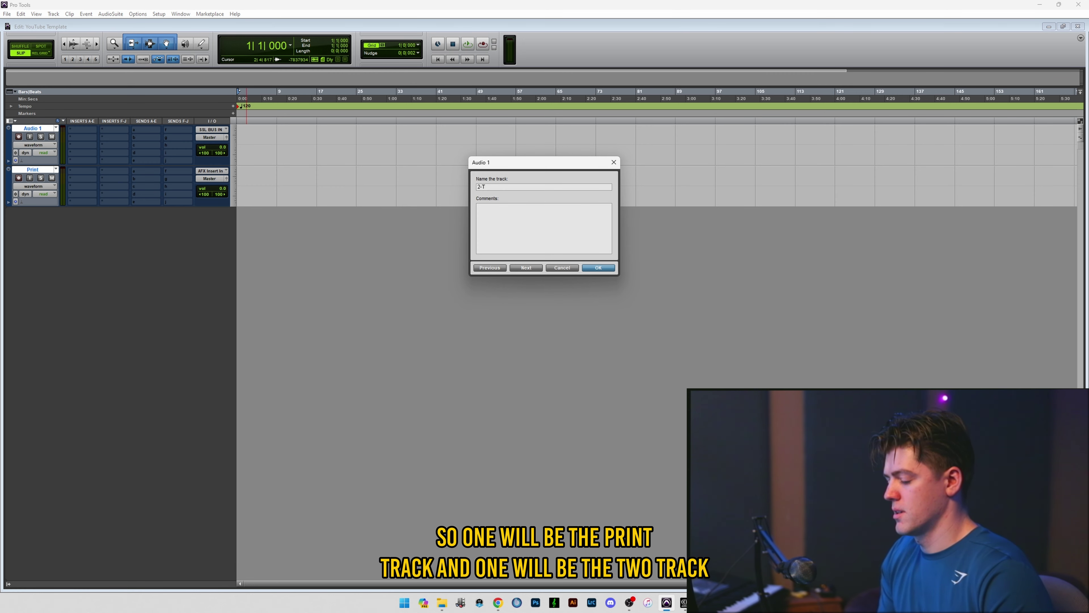
type("rack")
key("Return")
left_click(209, 179)
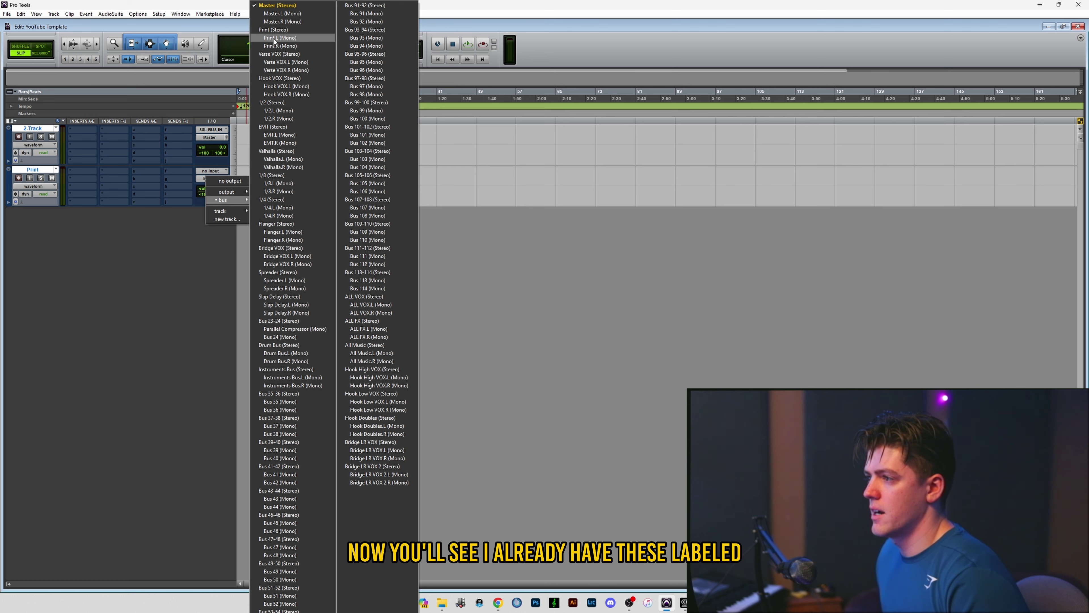
left_click(281, 30)
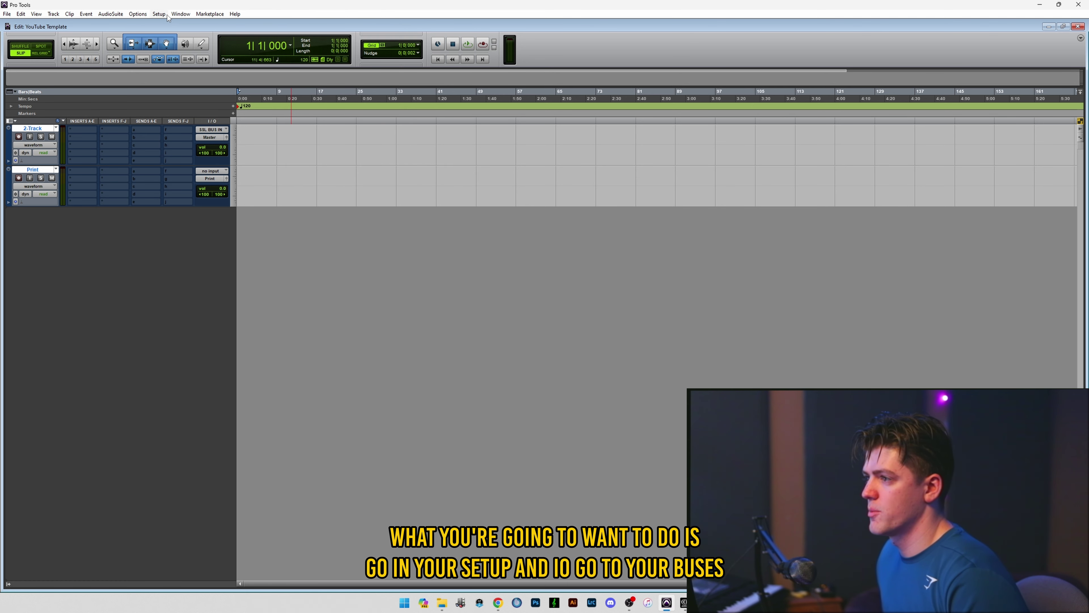
Open the bus list in I/O Setup and look through the named and numbered bus paths.
left_click(159, 13)
left_click(164, 60)
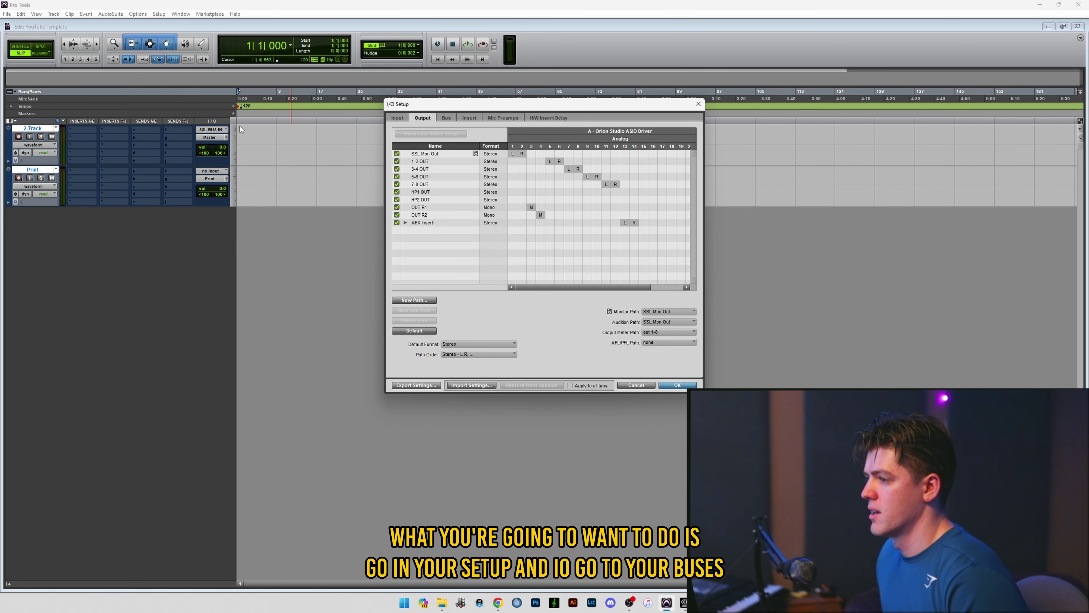
left_click(447, 117)
scroll(440, 174, "down", 6)
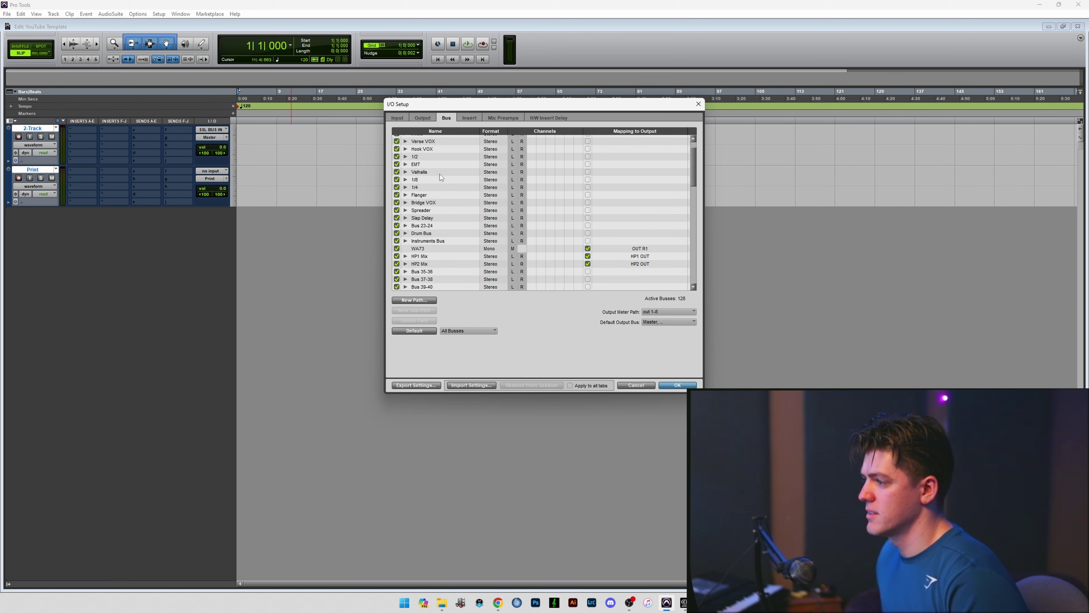
scroll(440, 213, "up", 5)
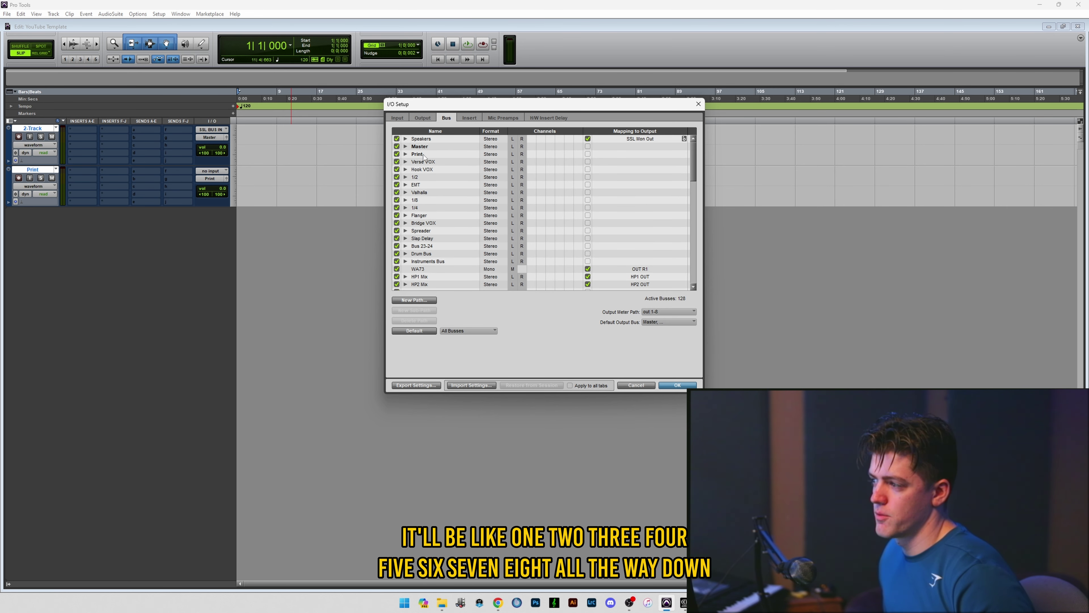
scroll(442, 172, "down", 9)
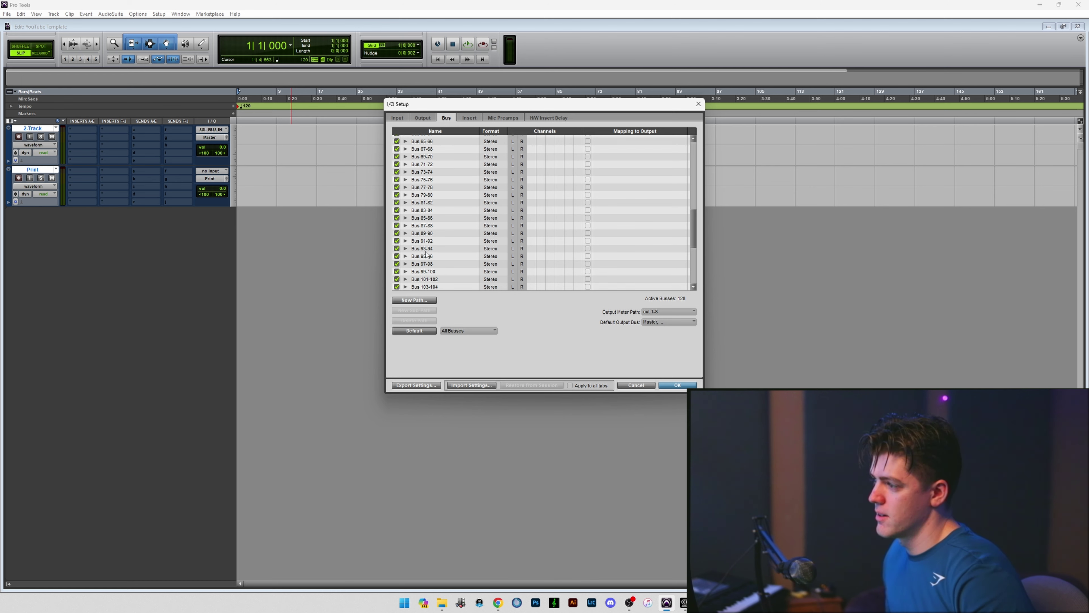
scroll(427, 255, "up", 5)
scroll(427, 255, "up", 3)
Go through the first bus paths one by one, from Speakers, Master and Print down to EMT.
left_click(442, 138)
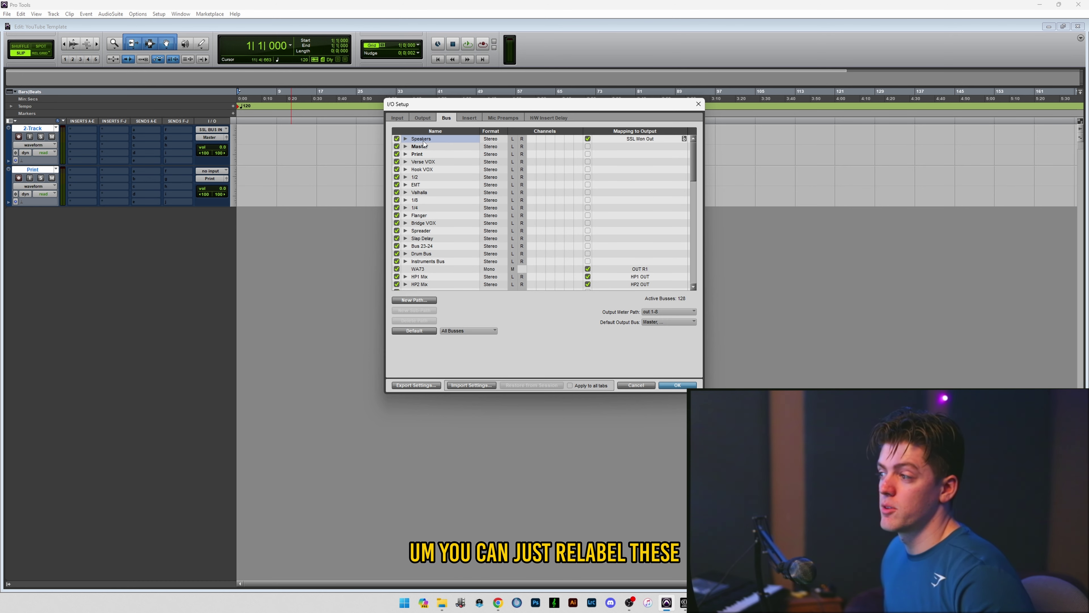
left_click(425, 146)
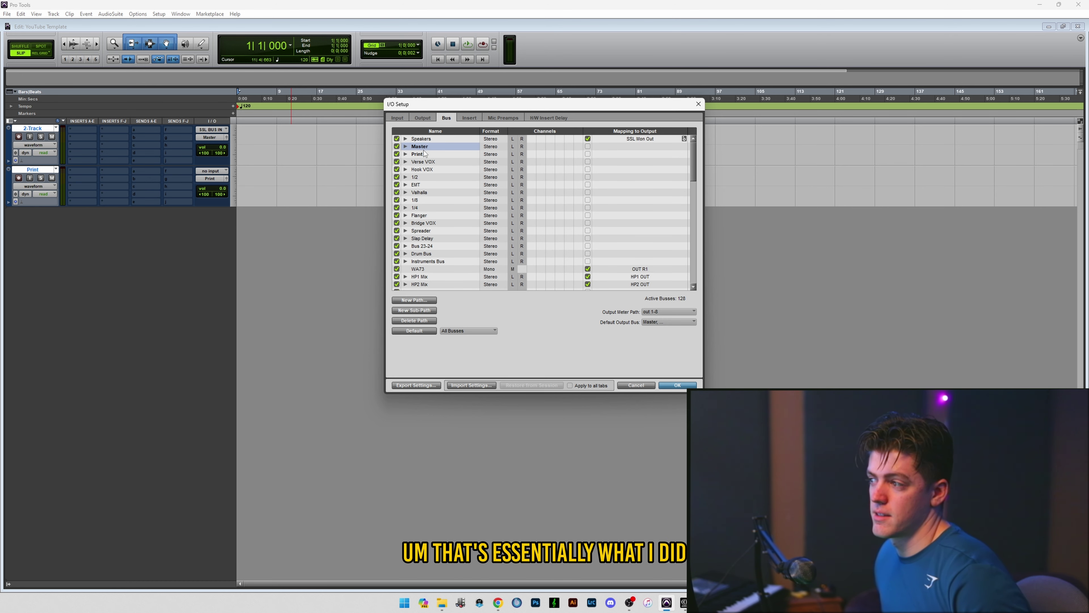
left_click(426, 140)
left_click(421, 147)
left_click(419, 154)
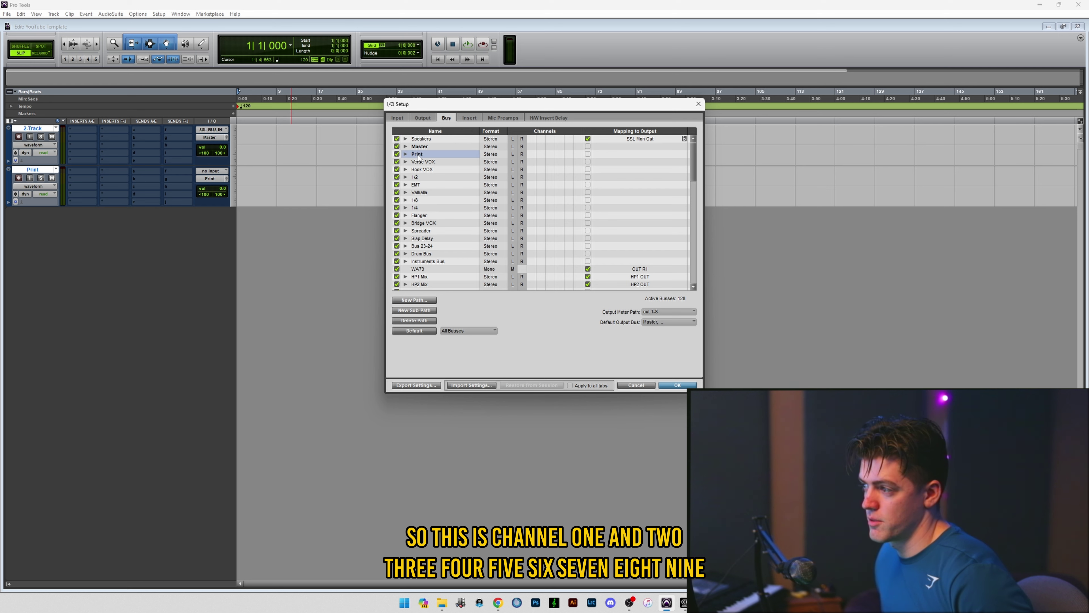
left_click(419, 162)
left_click(418, 169)
left_click(417, 177)
left_click(418, 185)
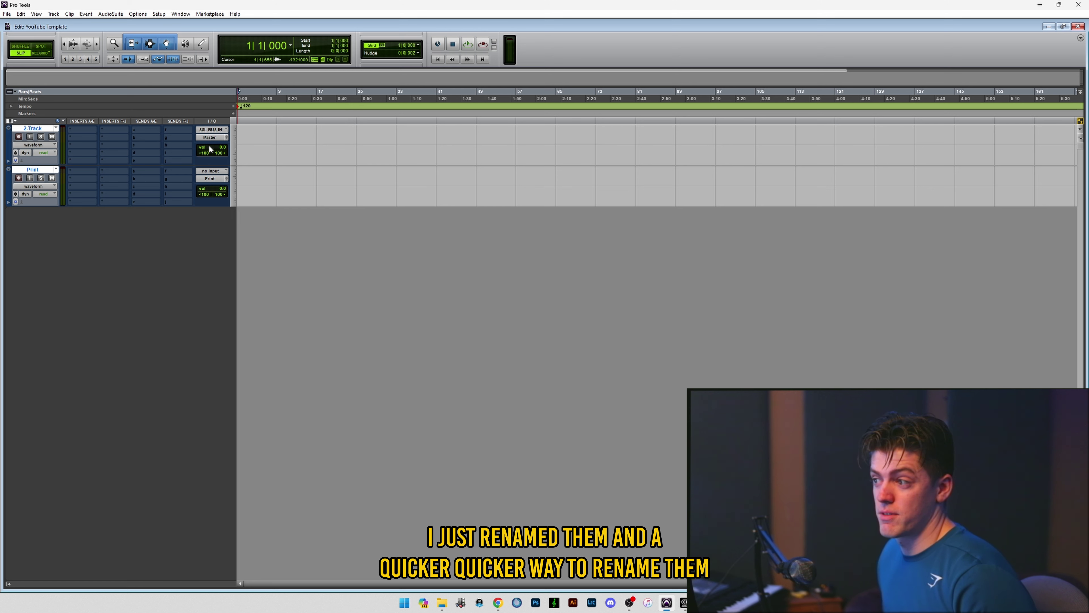
Set the Print track's output to no output and its input to Bus 43-44 (Stereo).
left_click(209, 178)
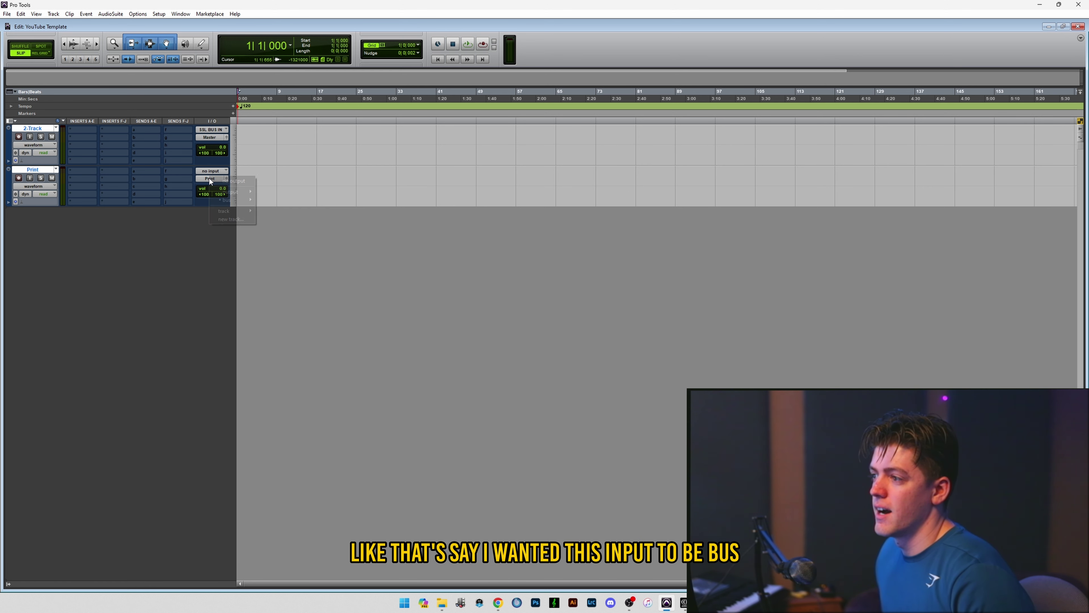
left_click(211, 180)
left_click(210, 172)
left_click(204, 173)
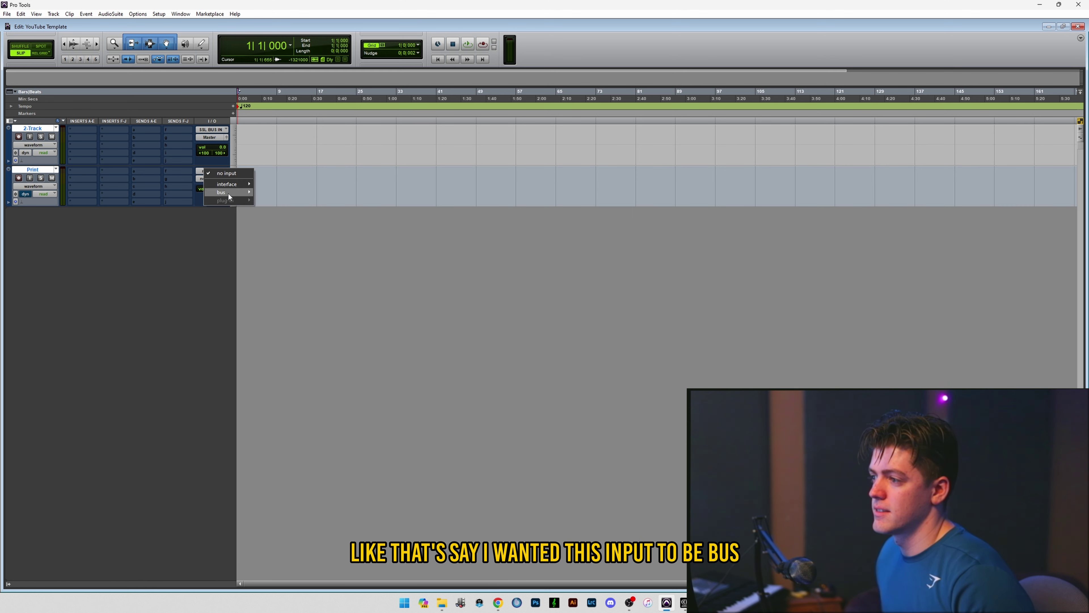
mouse_move(230, 193)
left_click(286, 260)
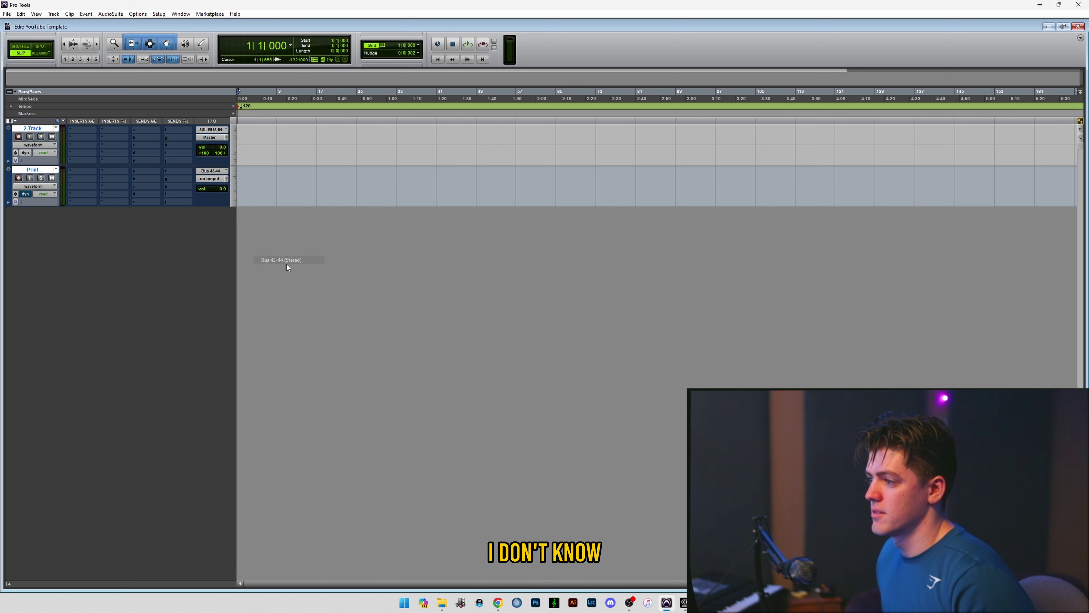
right_click(216, 172)
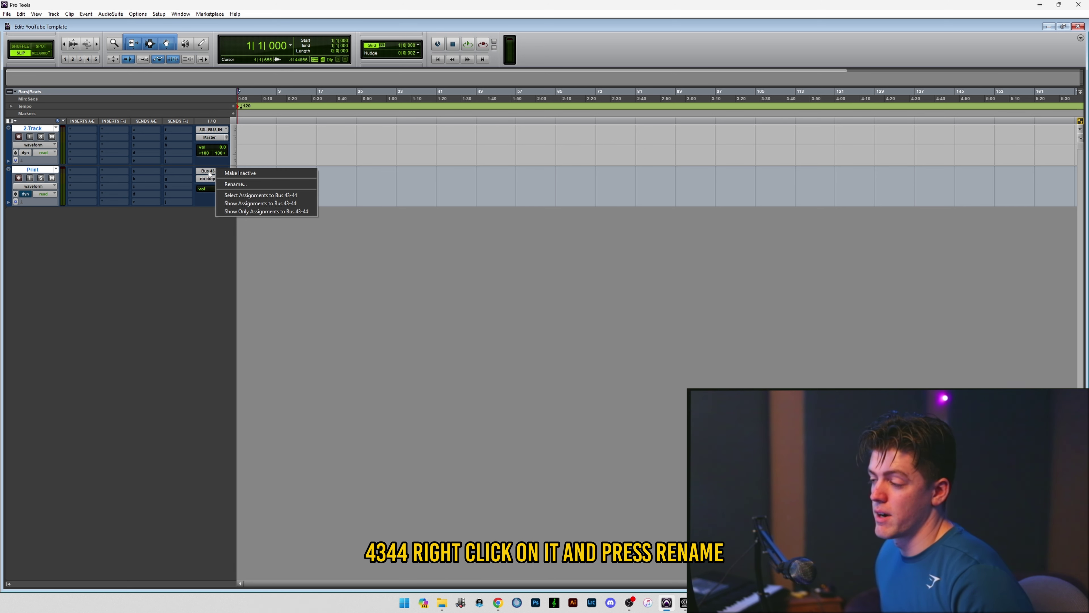
left_click(222, 185)
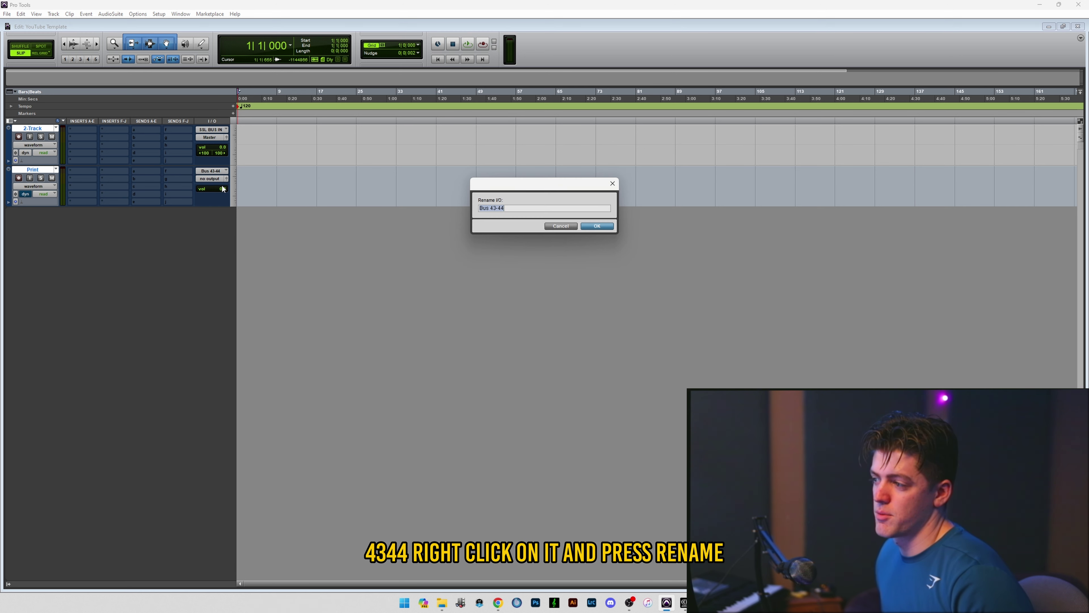
left_click(272, 196)
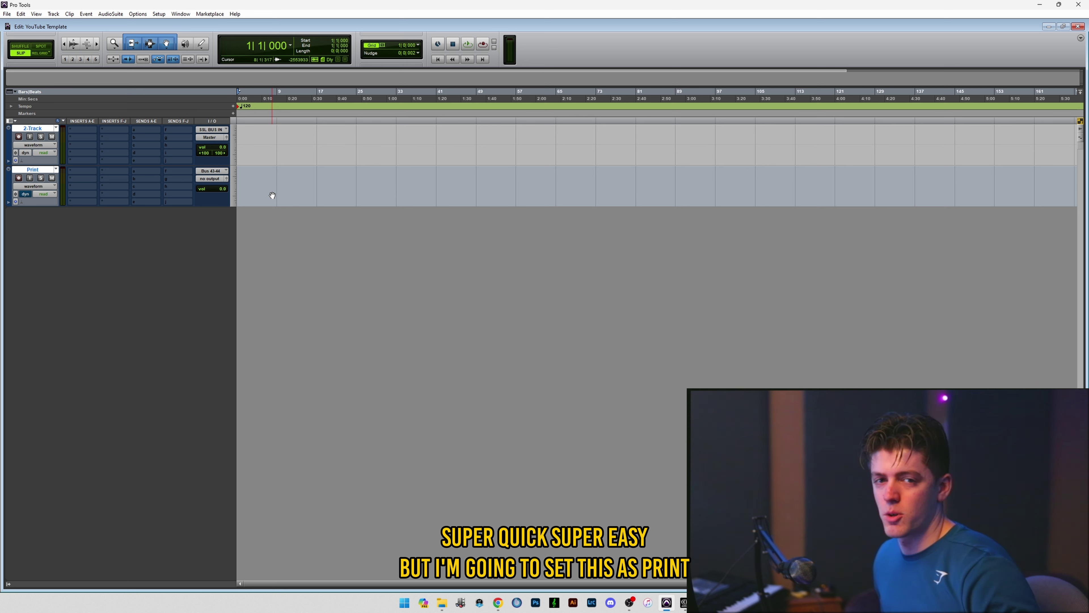
Set the Print track's input to the Print (Stereo) bus.
left_click(219, 171)
mouse_move(239, 194)
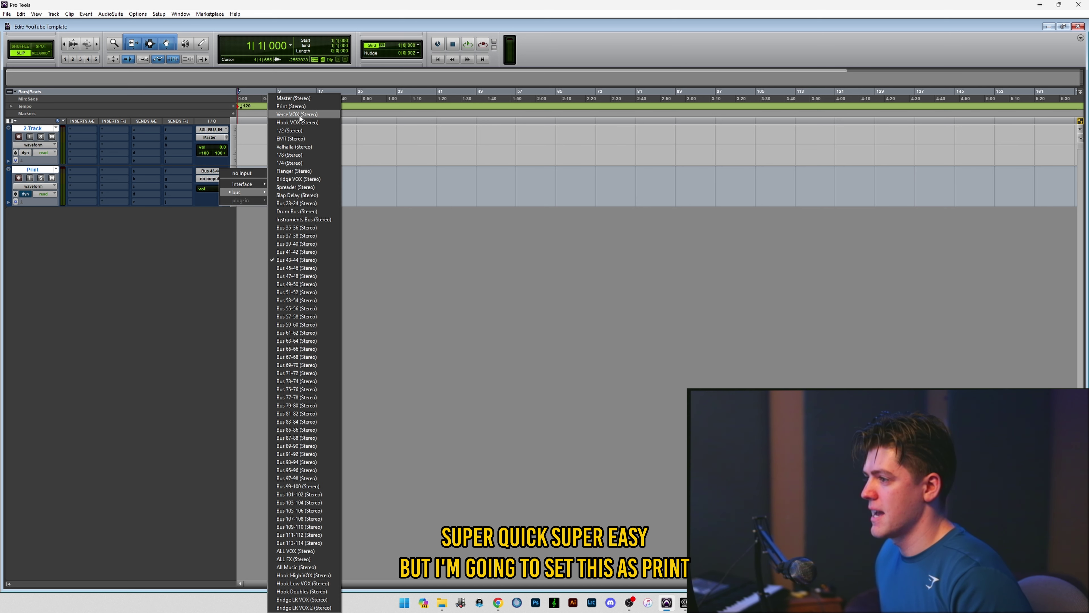
left_click(291, 107)
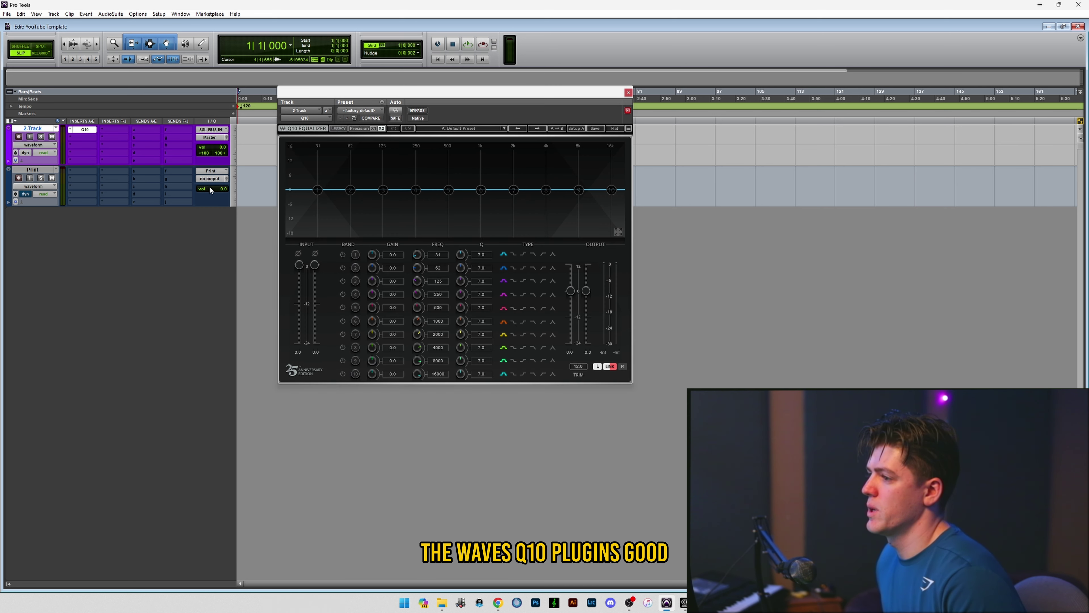
Insert Avid's multichannel Lo-Fi (stereo) plug-in in the second insert slot of 2-Track, below Q10.
left_click(79, 137)
mouse_move(119, 169)
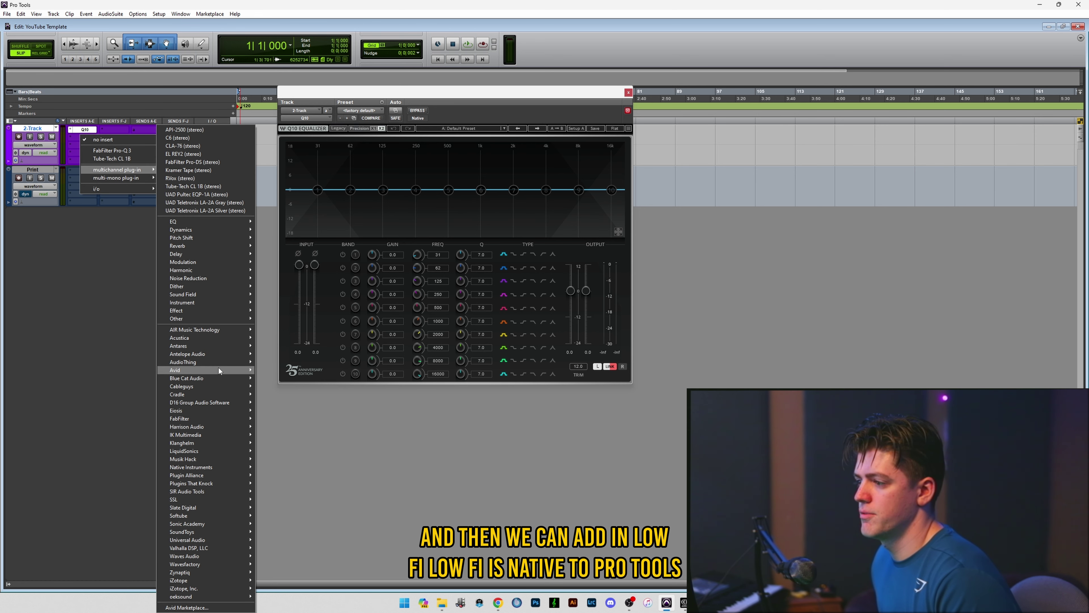
mouse_move(219, 368)
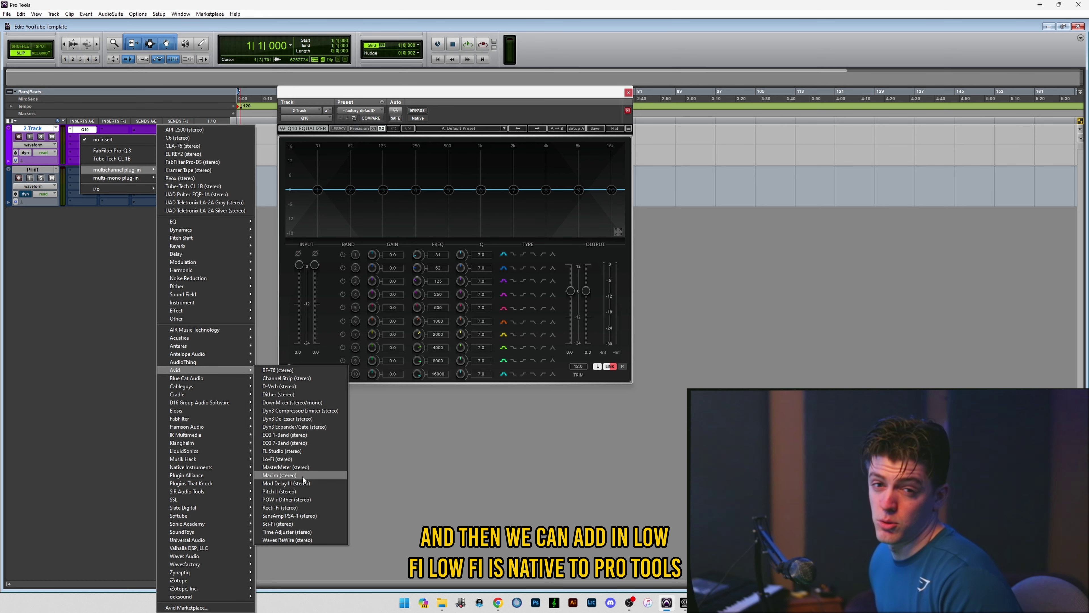
left_click(277, 459)
left_click_drag(385, 88, 375, 165)
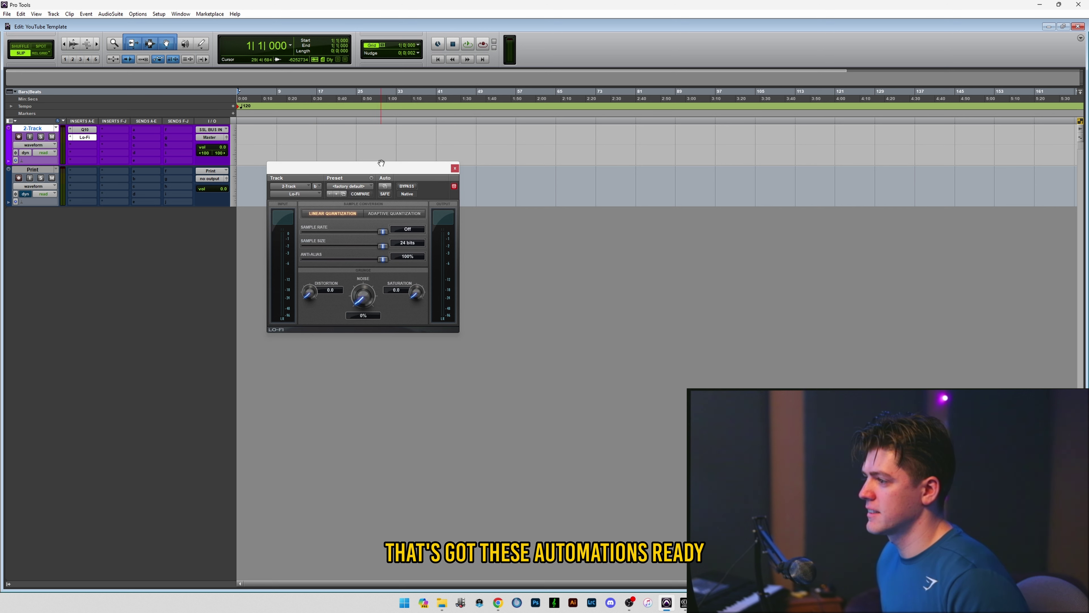
Enable automation of Lo-Fi's Master Bypass, Sample Rate, Distortion and Saturation, and make the Lo-Fi insert inactive.
left_click(385, 185)
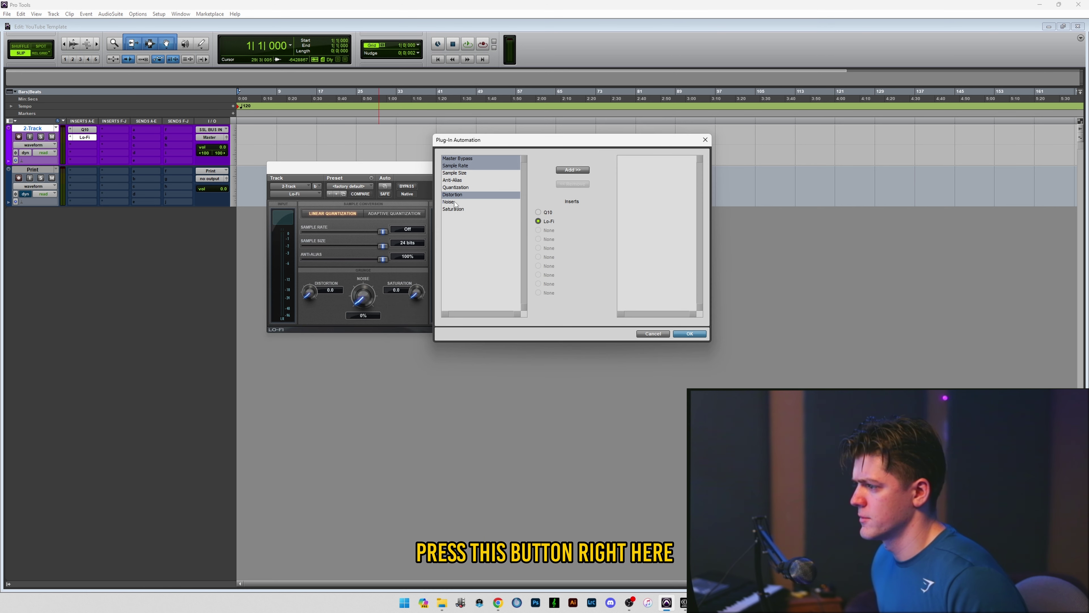
left_click(456, 209, "ctrl")
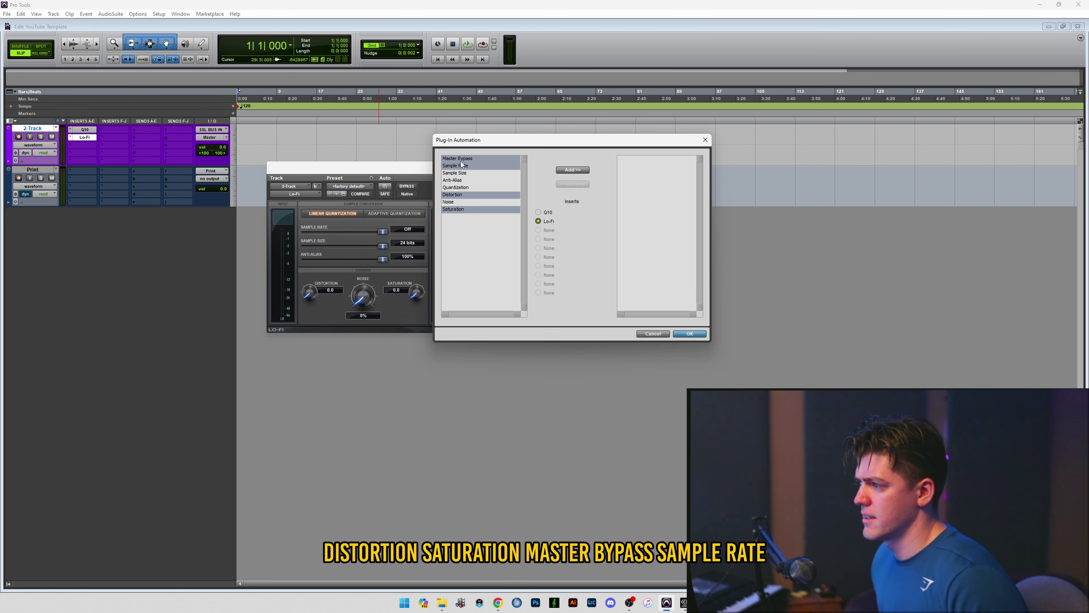
left_click(587, 170)
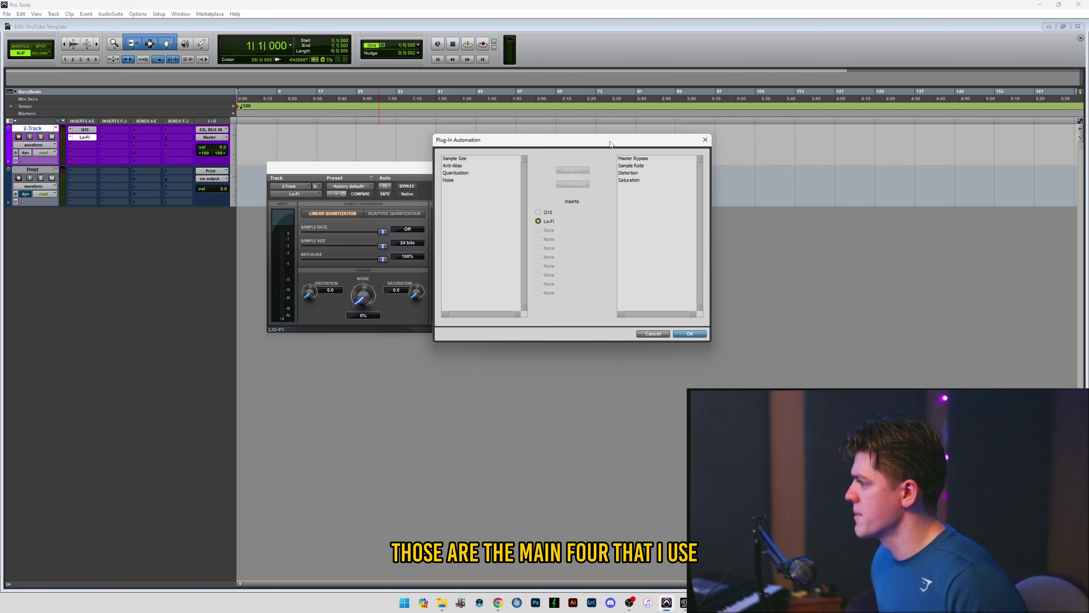
left_click(654, 332)
right_click(85, 137)
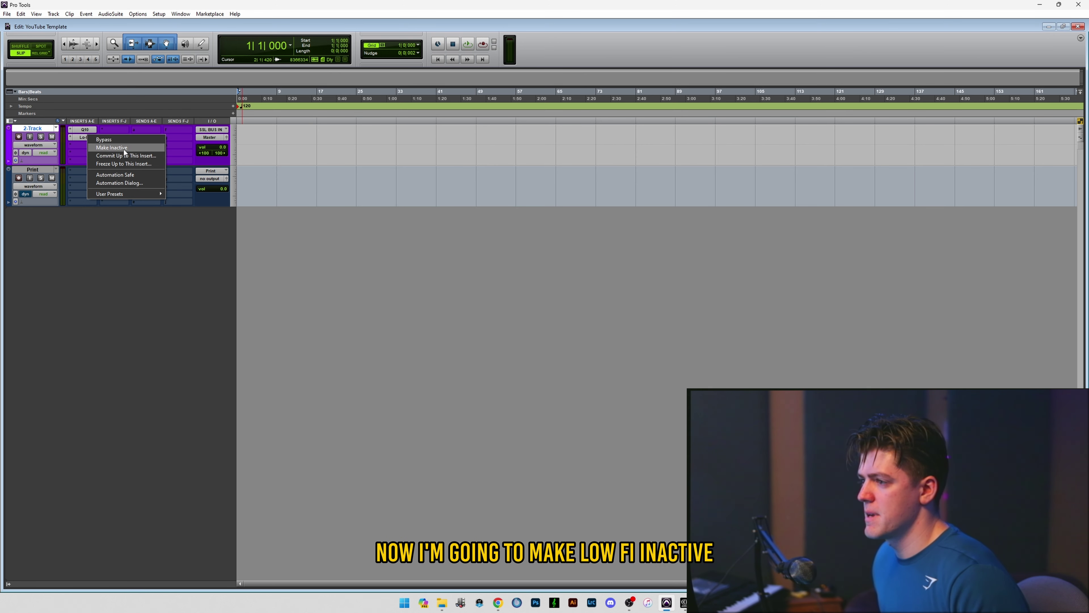
left_click(107, 150)
Create 13 new stereo Aux Input tracks directly below 2-Track.
left_click(33, 169)
left_click(35, 129)
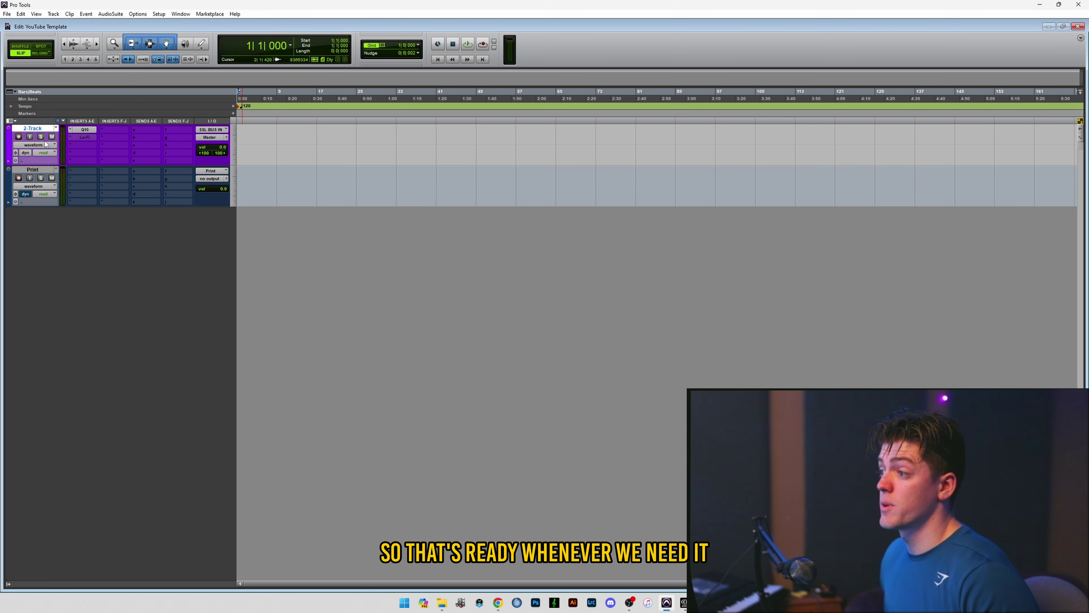
key("ctrl+shift+n")
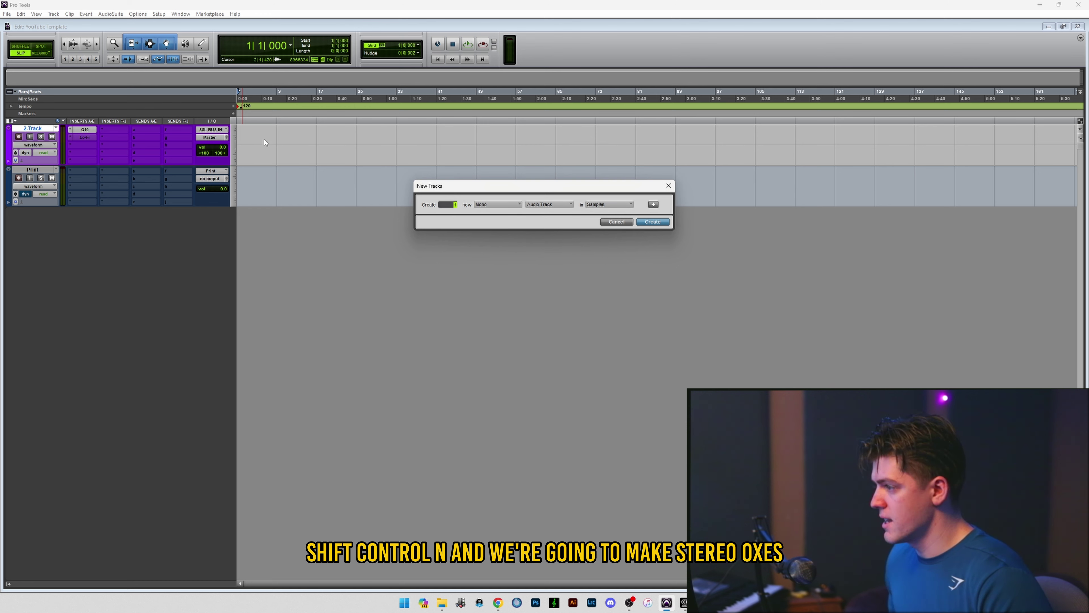
left_click(503, 204)
left_click(514, 215)
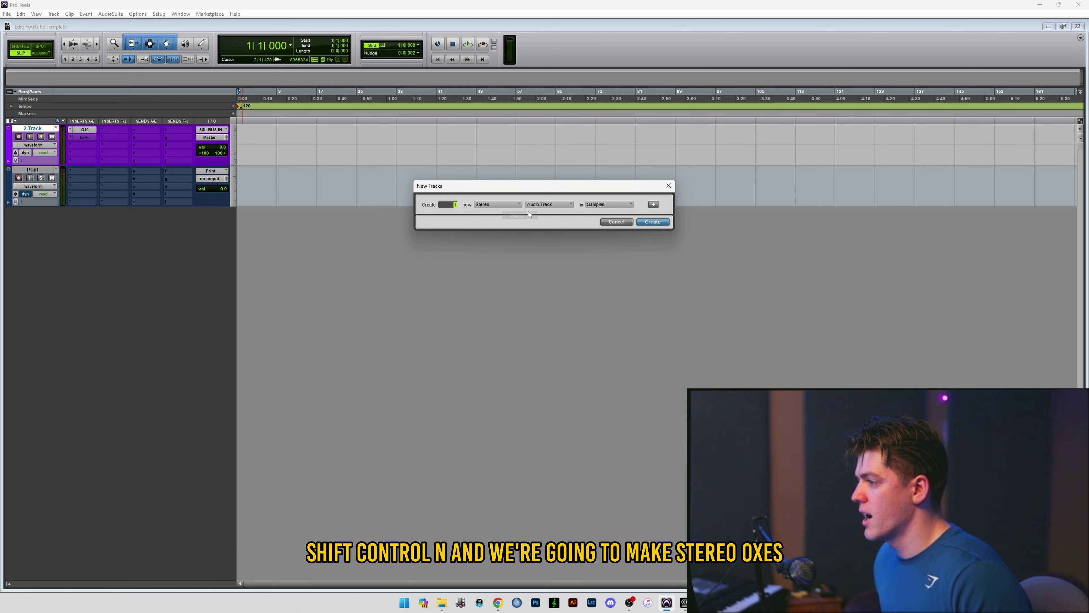
left_click(536, 204)
left_click(556, 214)
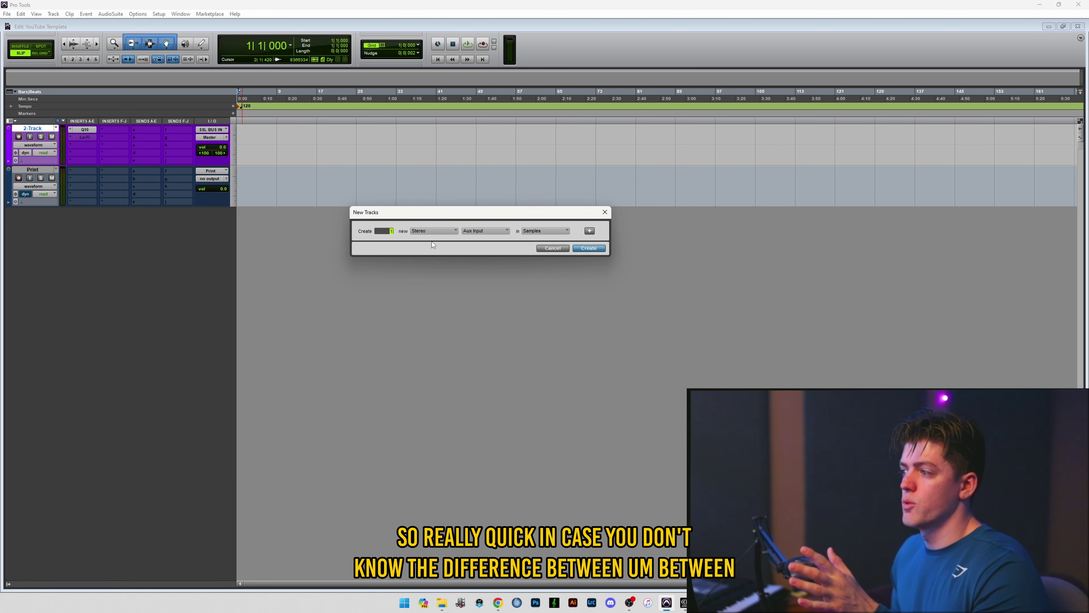
left_click(475, 230)
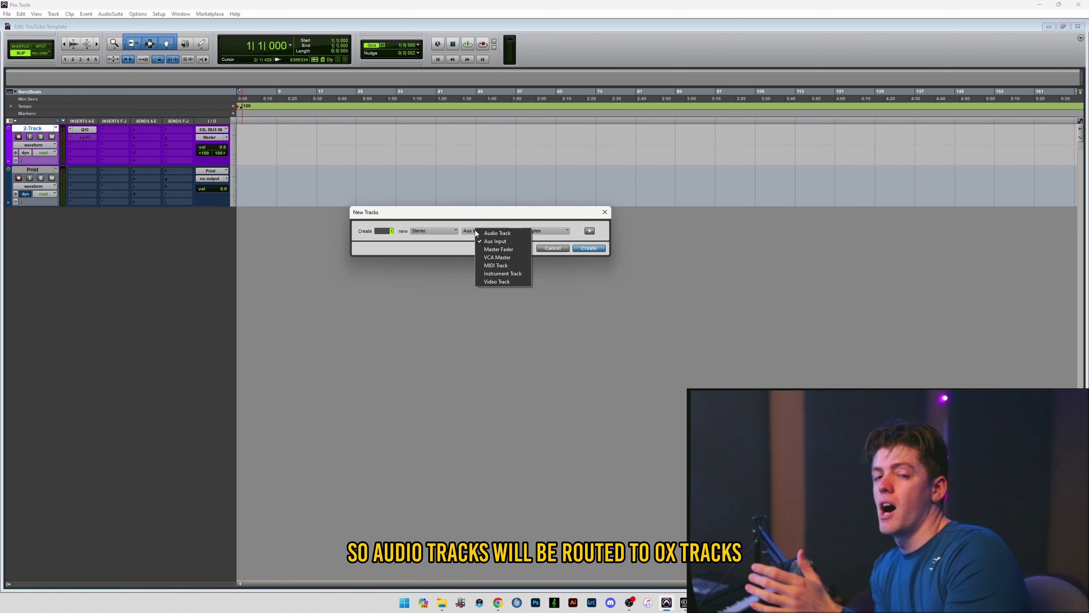
left_click(497, 241)
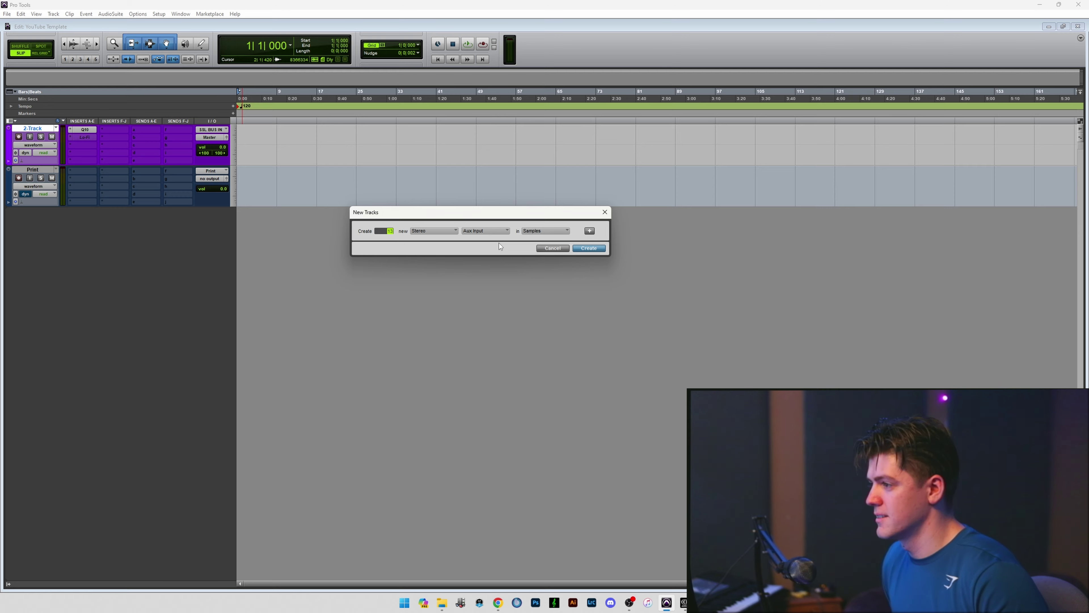
key("Return")
Rename Aux 13 as Master, with the Master (Stereo) bus as its input and Speakers (Stereo) as its output.
left_click(173, 257)
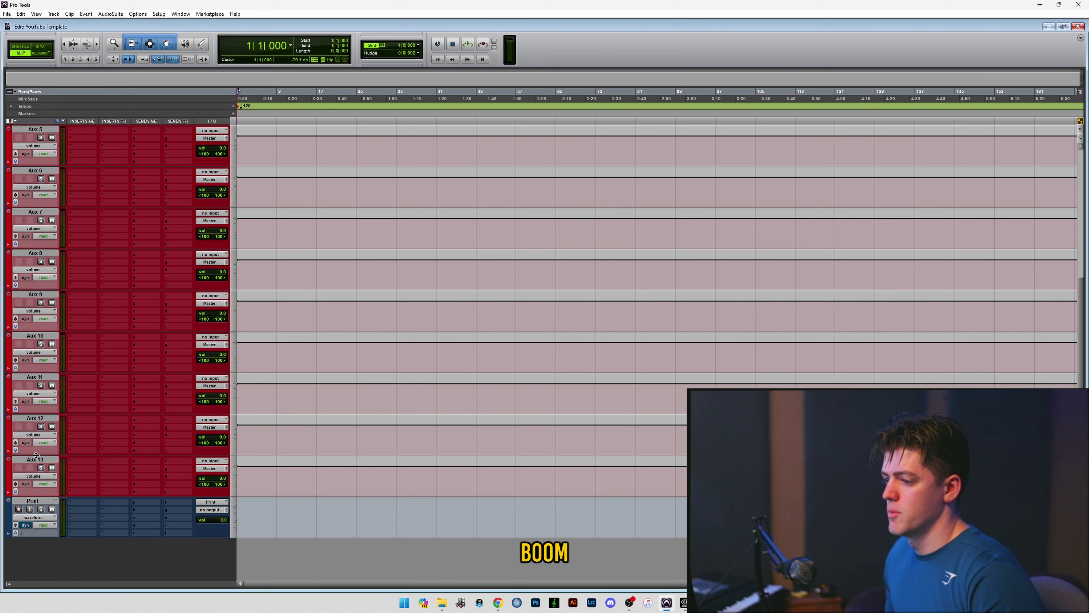
double_click(37, 460)
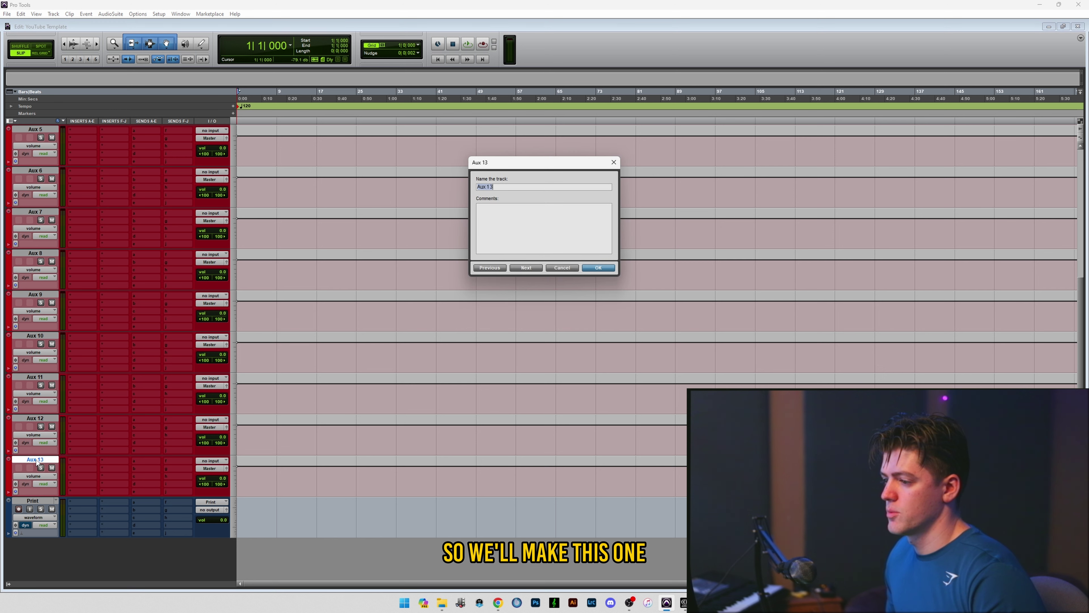
type("Master")
key("Return")
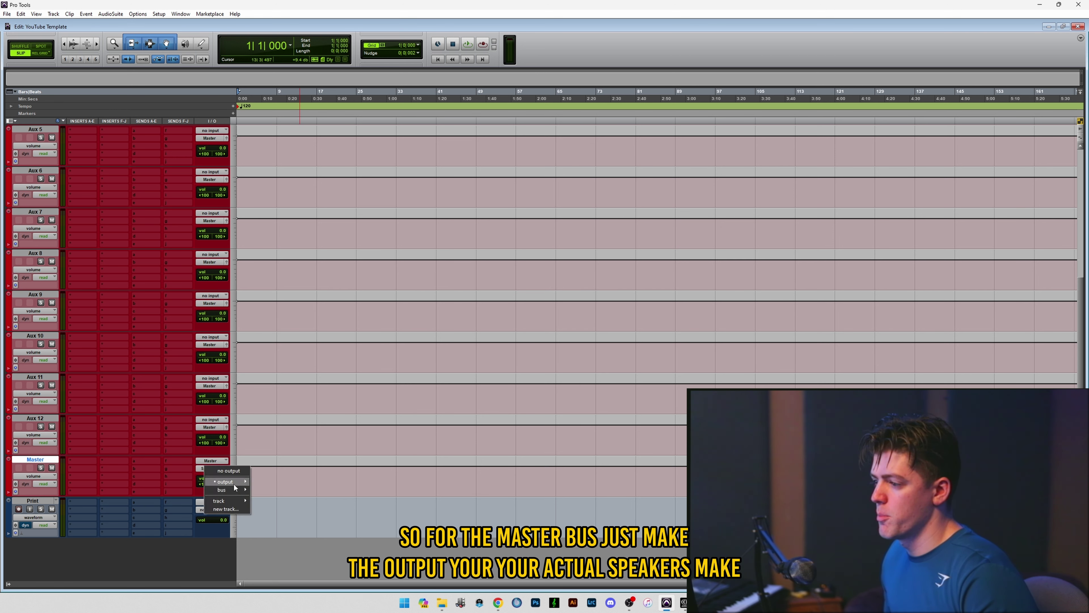
mouse_move(234, 482)
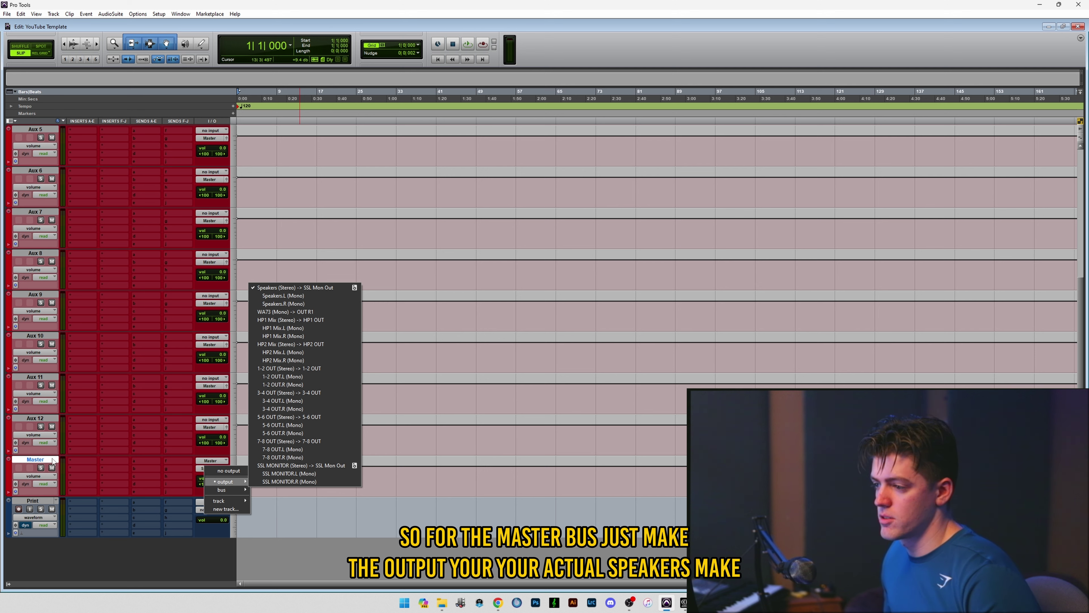
left_click(53, 461)
left_click(213, 460)
mouse_move(241, 484)
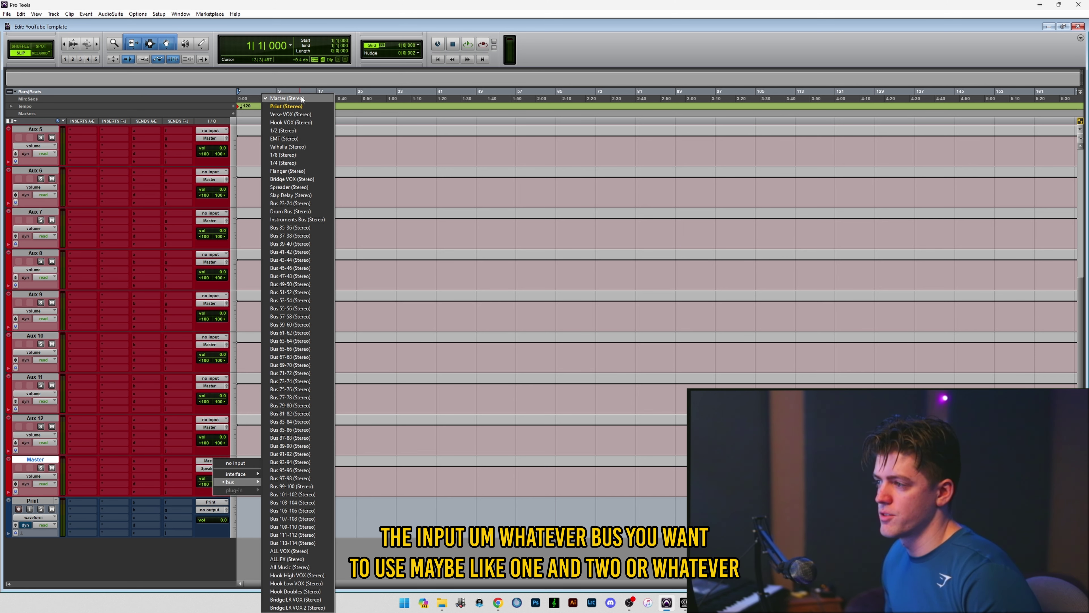
Rename Aux 1, Aux 2 and Aux 3 as Drum Bus, Instrument Bus and All VOX Bus.
double_click(35, 170)
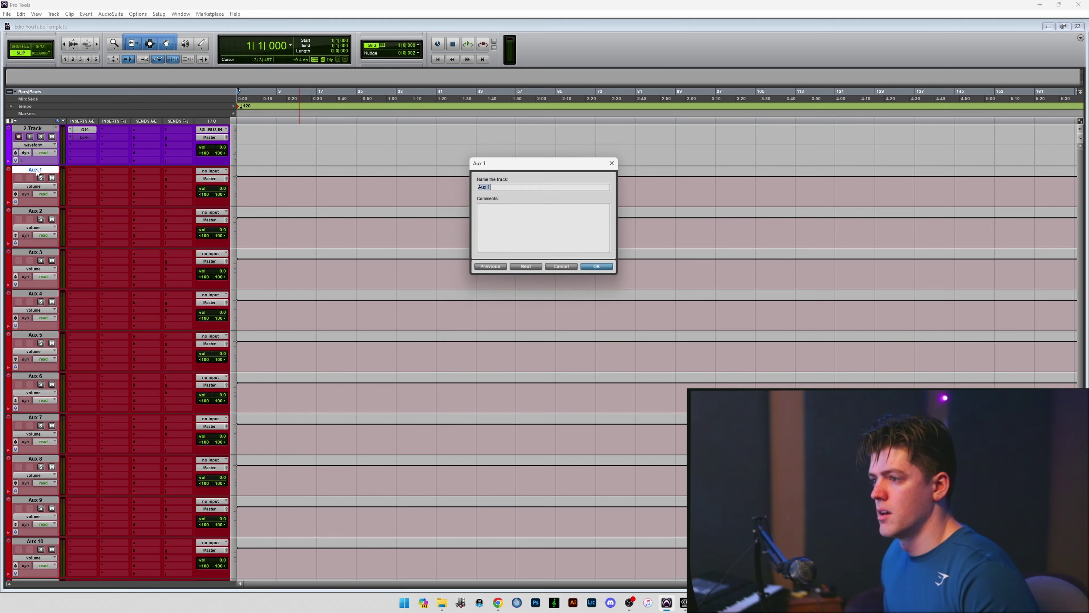
type("Drum Bus")
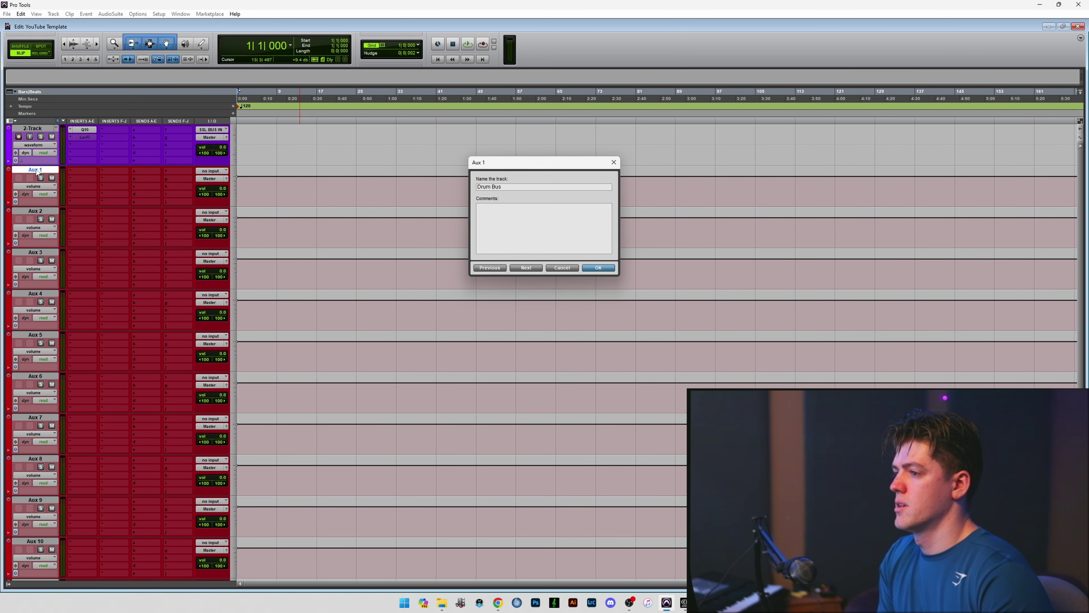
key("Return")
double_click(35, 211)
type("Instrument Bus")
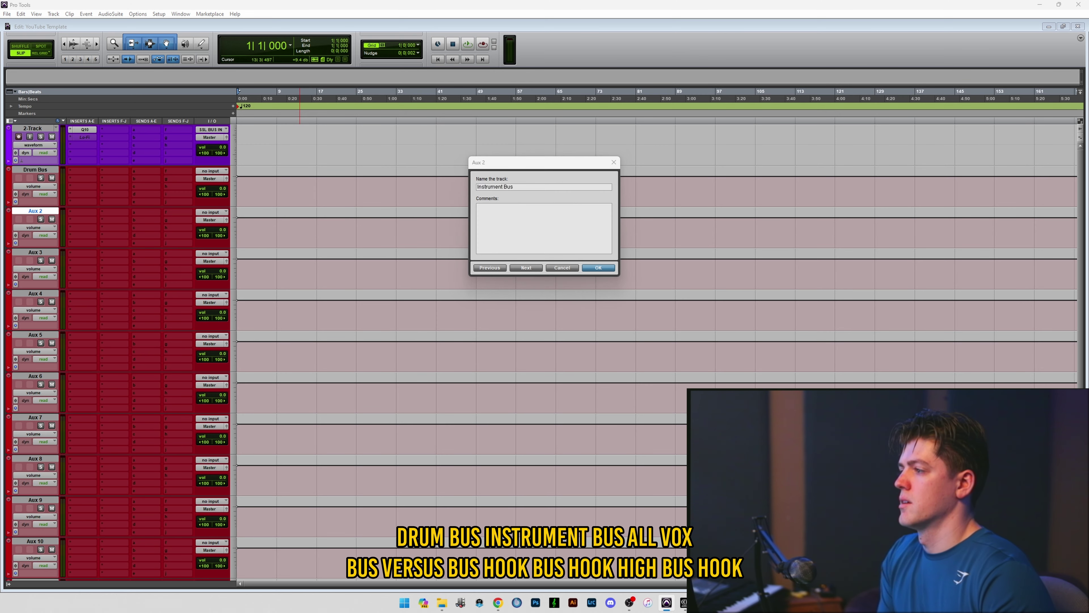
key("Return")
double_click(34, 252)
type("All VOX B")
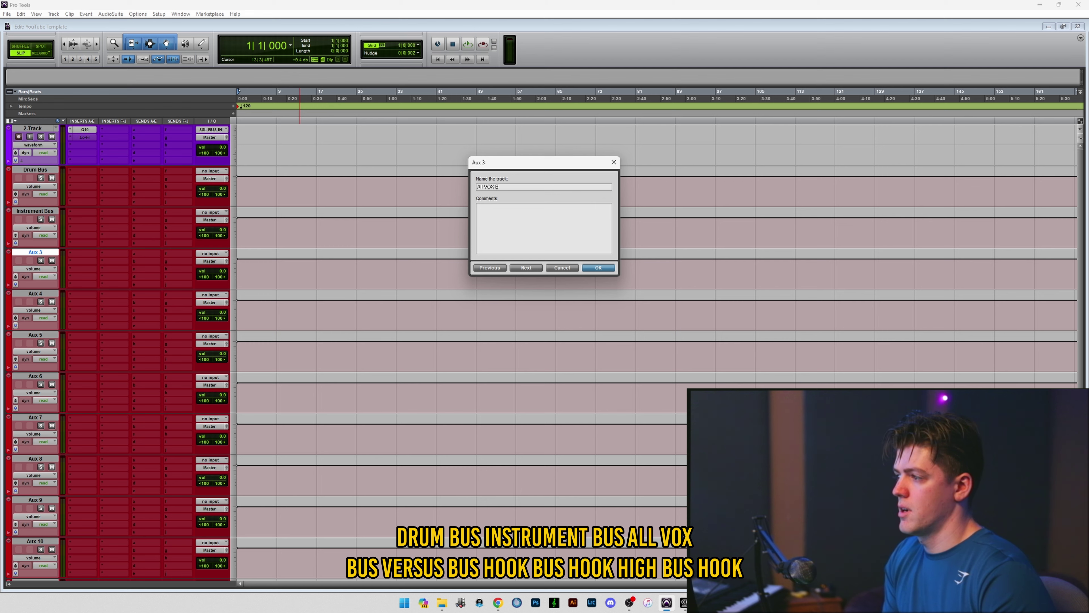
type("us")
key("Return")
Rename Aux 4, Aux 5 and Aux 6 as Verse Bus, Hook Bus and Hook High Bus.
double_click(35, 294)
type("Verse Bus")
key("Return")
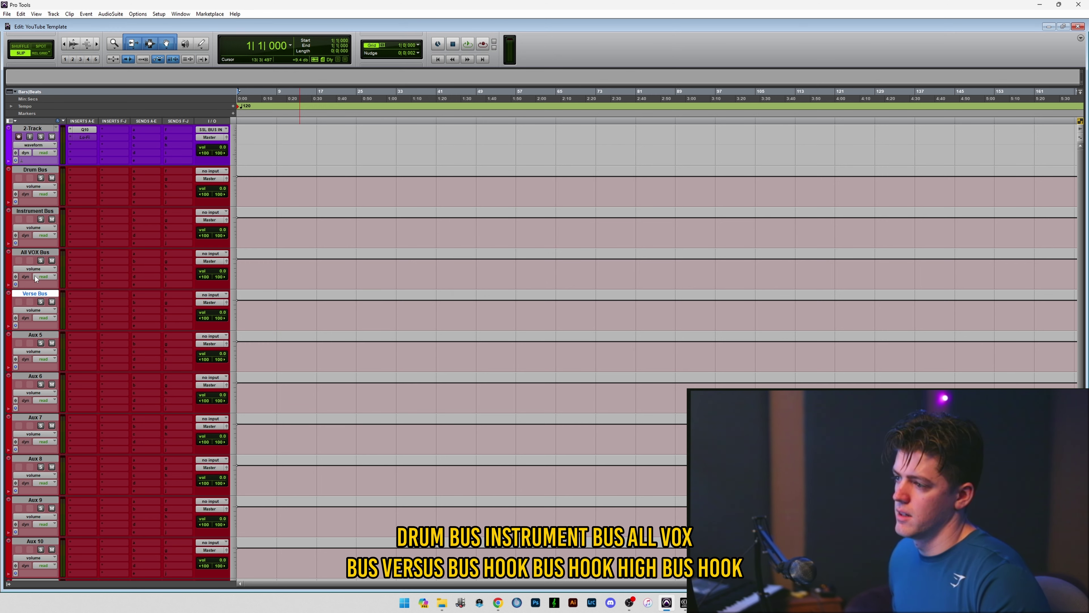
double_click(35, 335)
type("Hook Bus")
key("Return")
double_click(35, 376)
type("Hook High Bus")
key("Return")
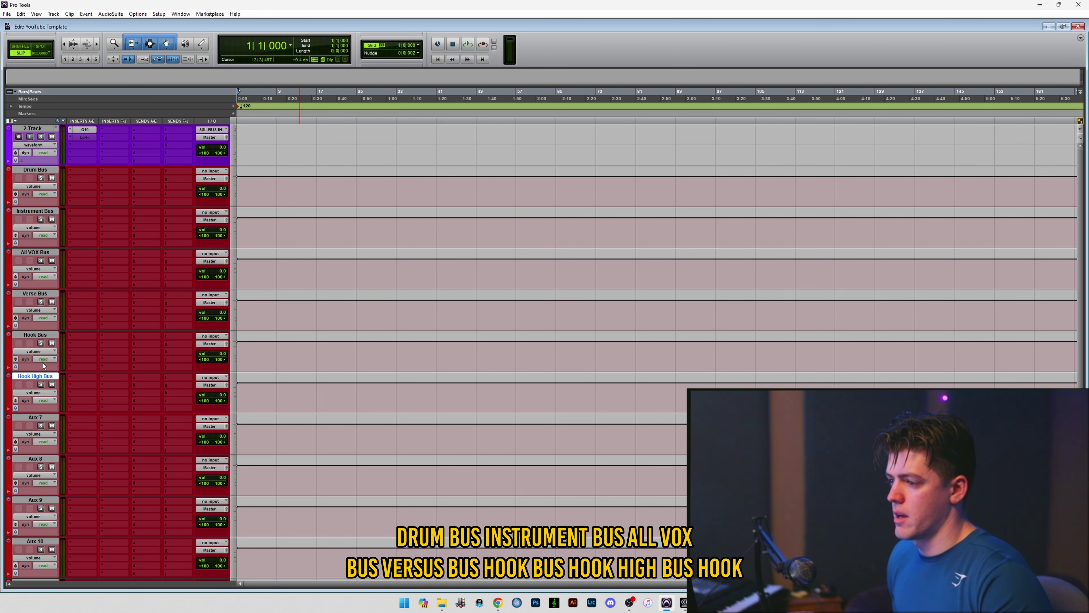
Rename Aux 7 as Hook Low Bus and Aux 8 as Hook Double Bus, and place Hook Double Bus directly below Hook Bus.
double_click(36, 417)
type("Hook Low Bus")
key("Return")
double_click(35, 459)
type("Hook Double Bus")
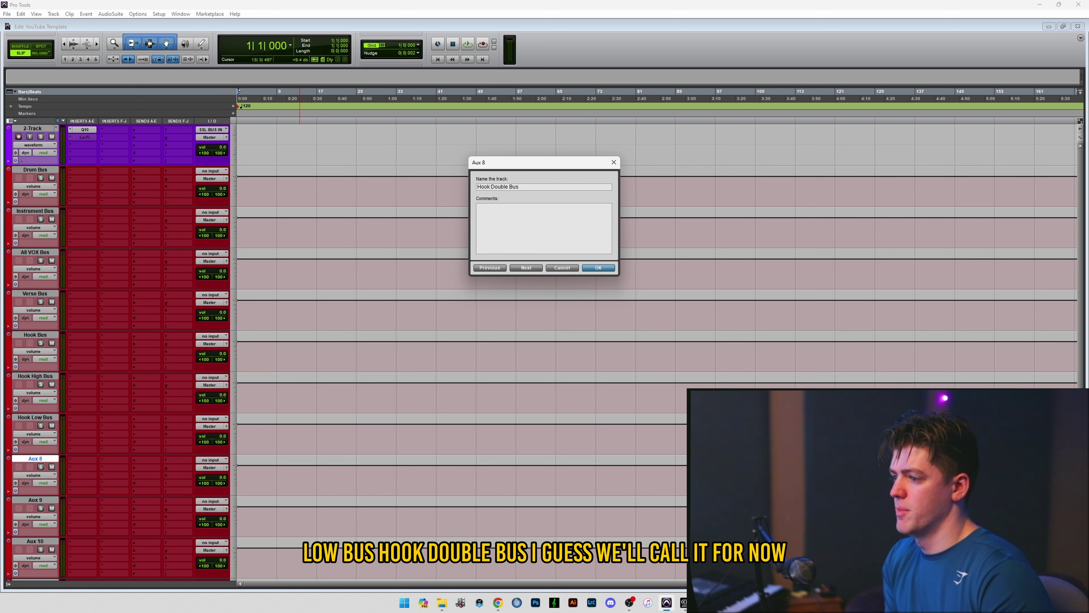
key("Return")
Rename Aux 9, Aux 10 and Aux 11 as Bridge Bus, Bridge High Bus and Bridge Low Bus.
double_click(35, 417)
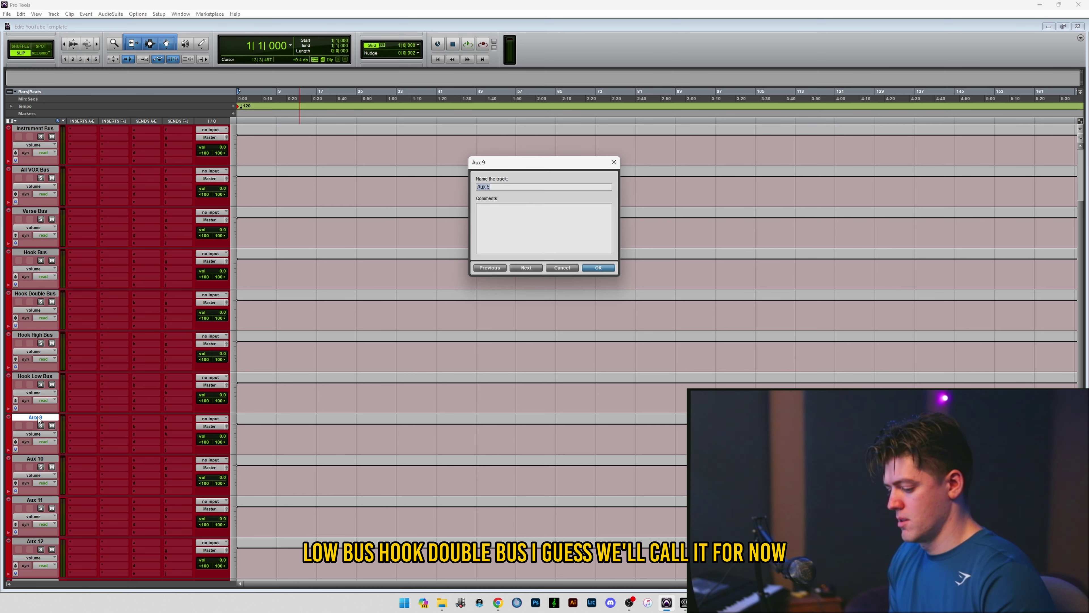
type("Bridge Bus")
key("Return")
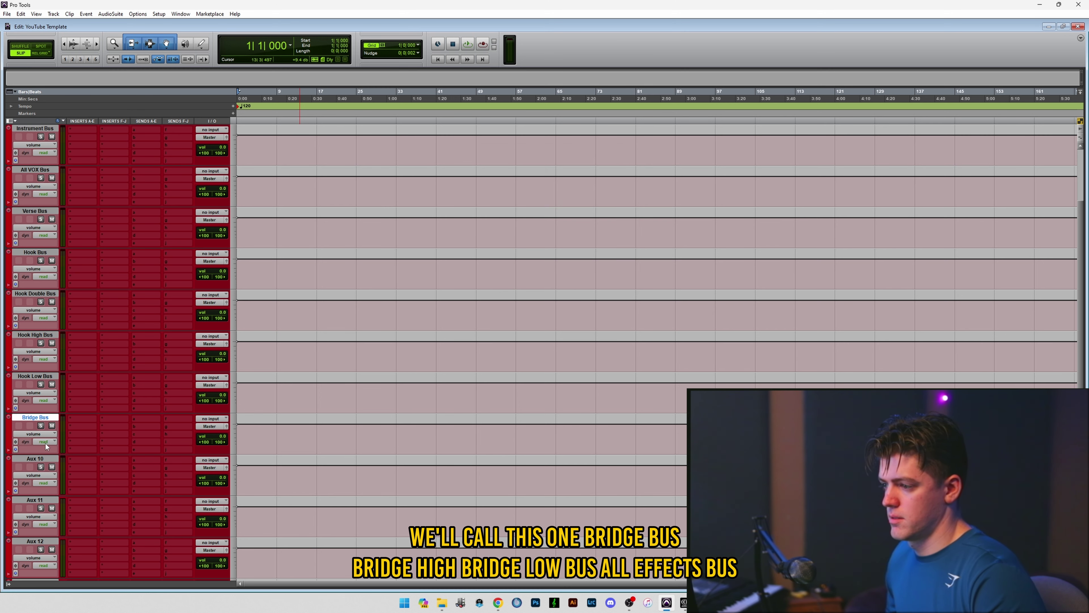
double_click(35, 458)
type("Bridge High Bus")
key("Return")
double_click(44, 501)
type("Bridge Low Bus")
key("Return")
Rename the last remaining numbered aux track, Aux 12, as All FX Bus.
scroll(47, 503, "down", 3)
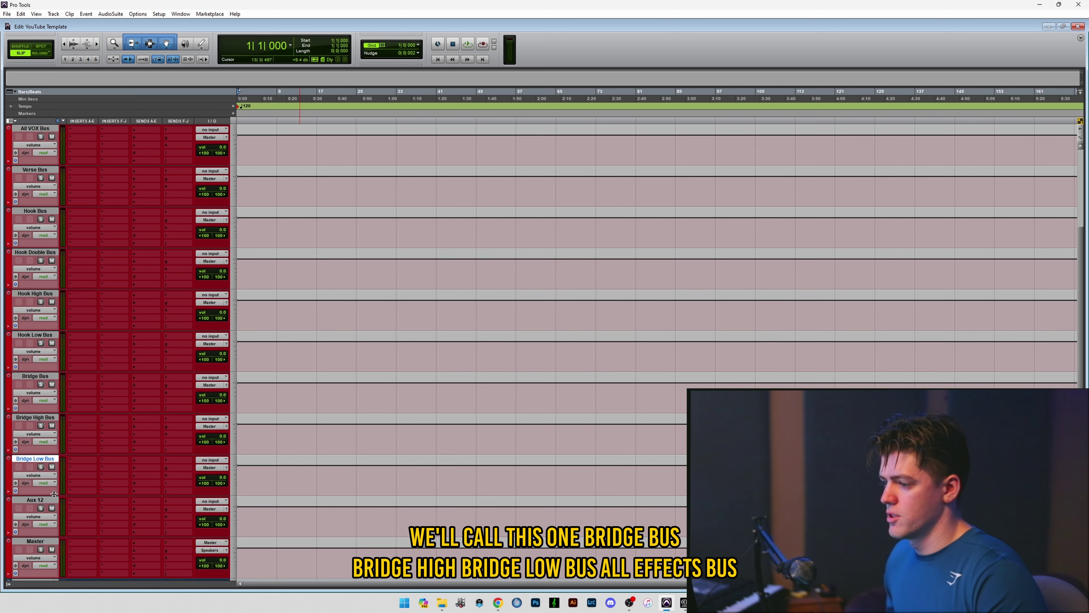
double_click(39, 419)
type("All FX Bus")
key("Return")
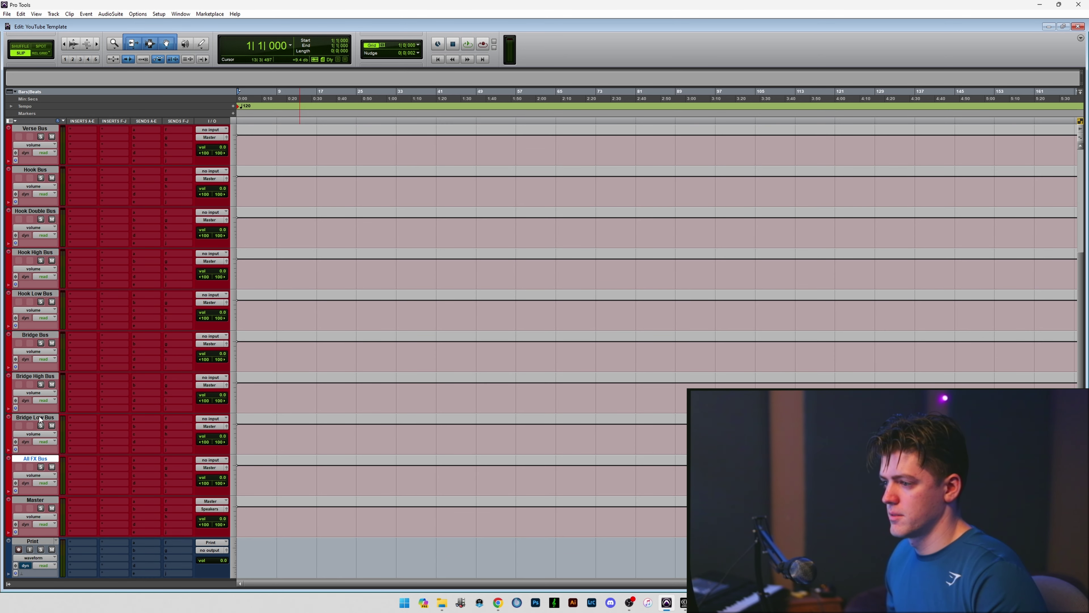
Set the Drum Bus track's input to the Drum Bus (Stereo) bus.
scroll(47, 184, "up", 5)
left_click(211, 170)
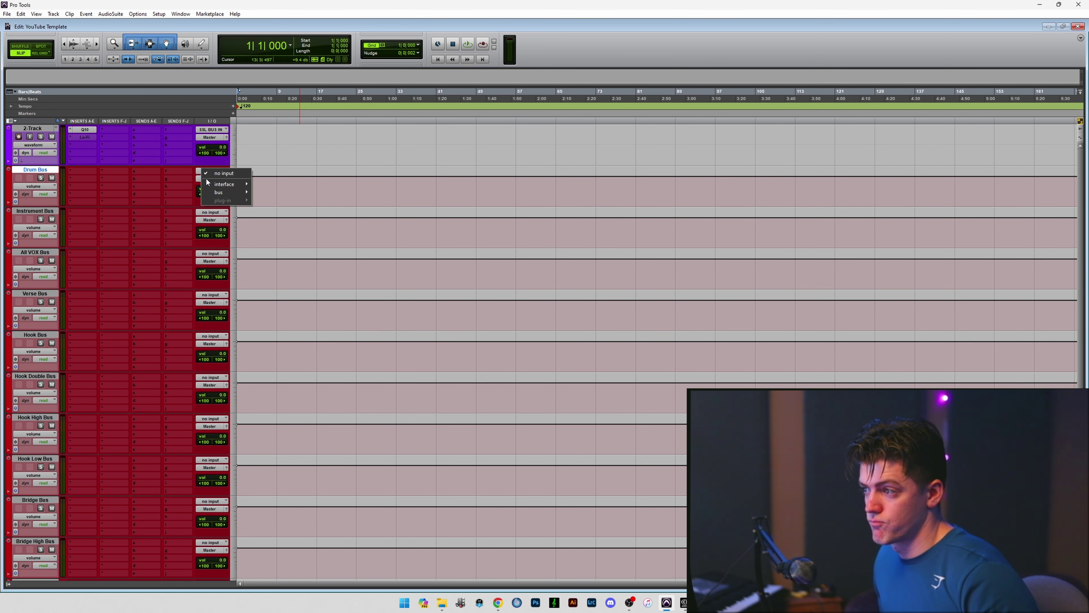
mouse_move(219, 191)
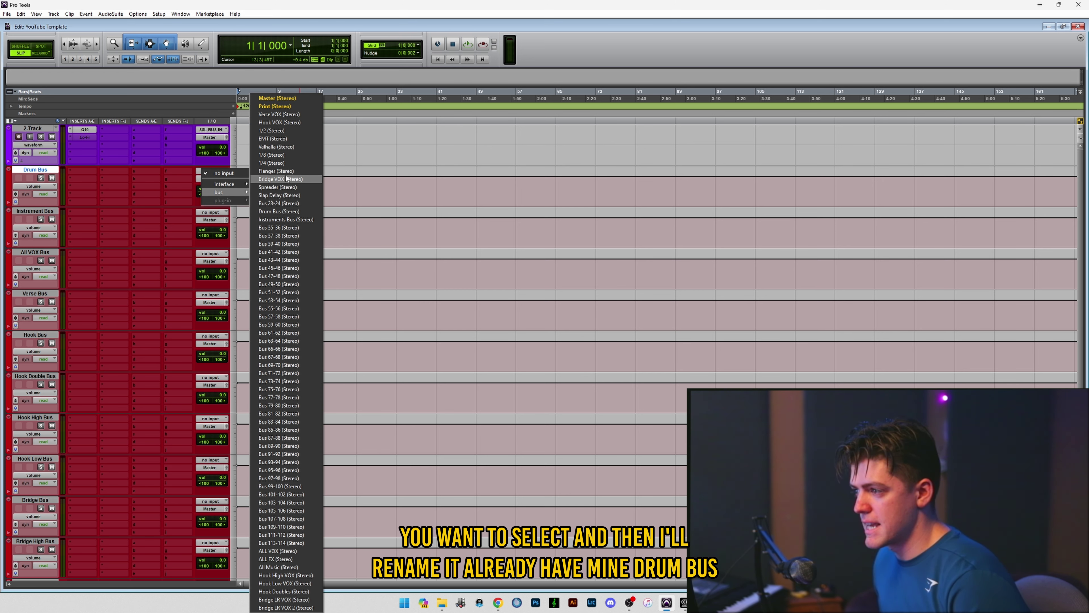
left_click(279, 211)
left_click(224, 171)
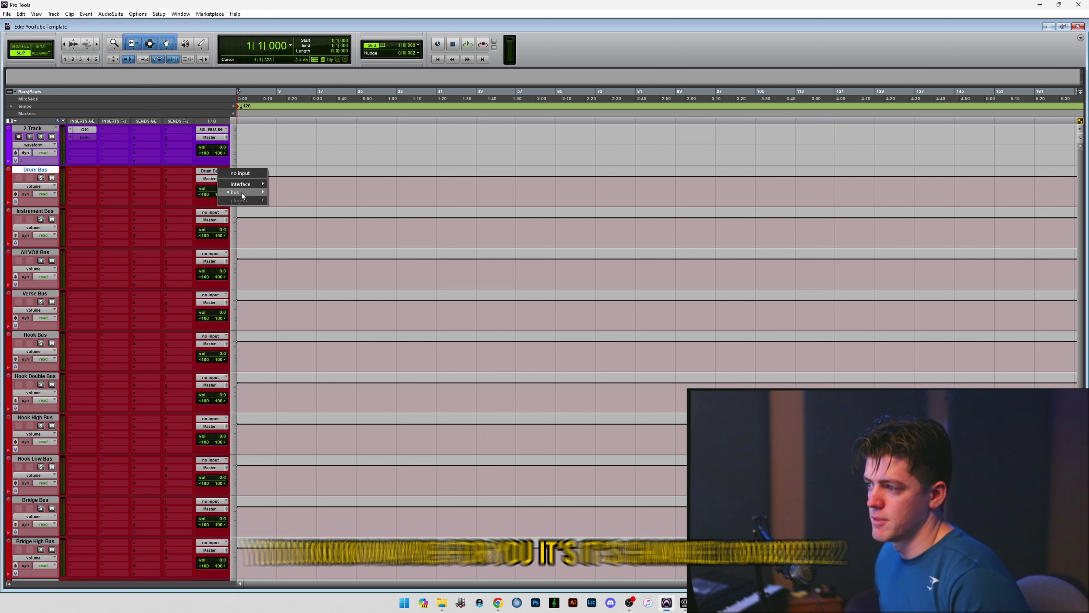
mouse_move(237, 191)
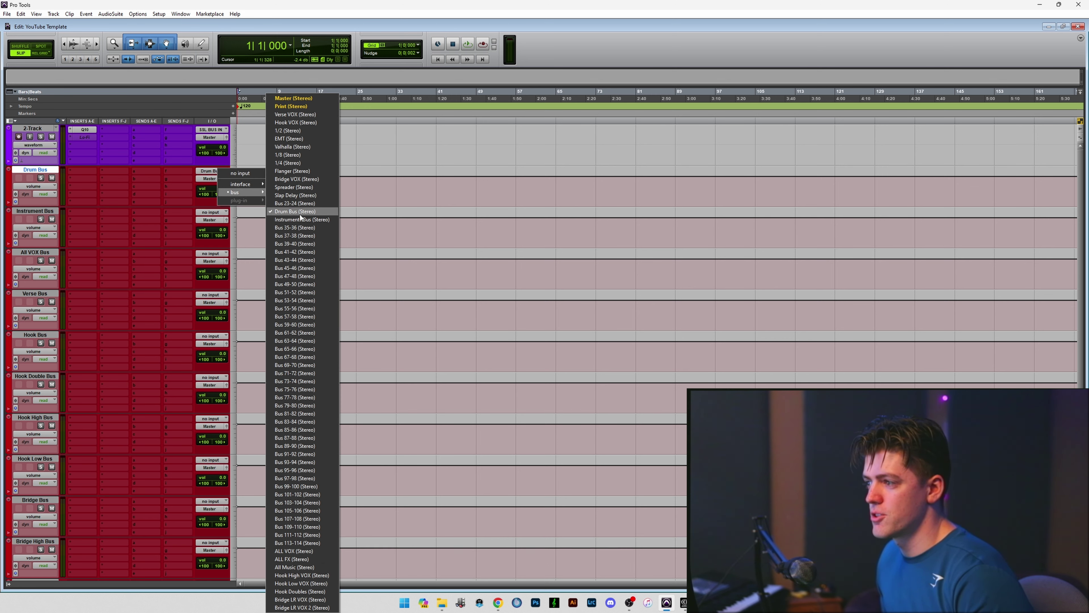
left_click(223, 171)
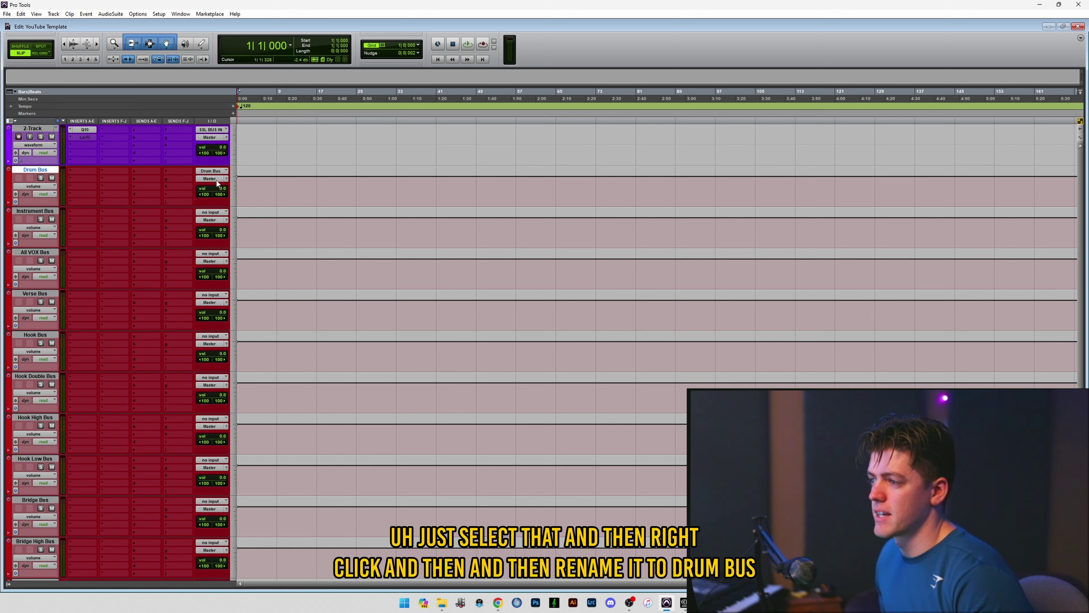
right_click(223, 174)
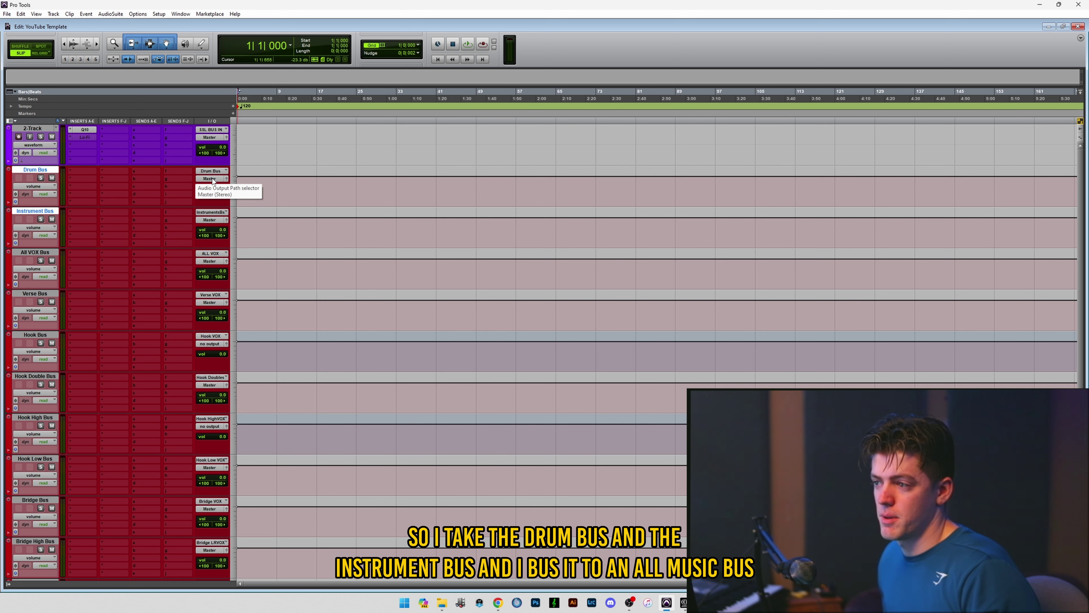
Route the outputs of Drum Bus and Instrument Bus together to a new stereo aux input track named All Music.
left_click(45, 253)
left_click(46, 212)
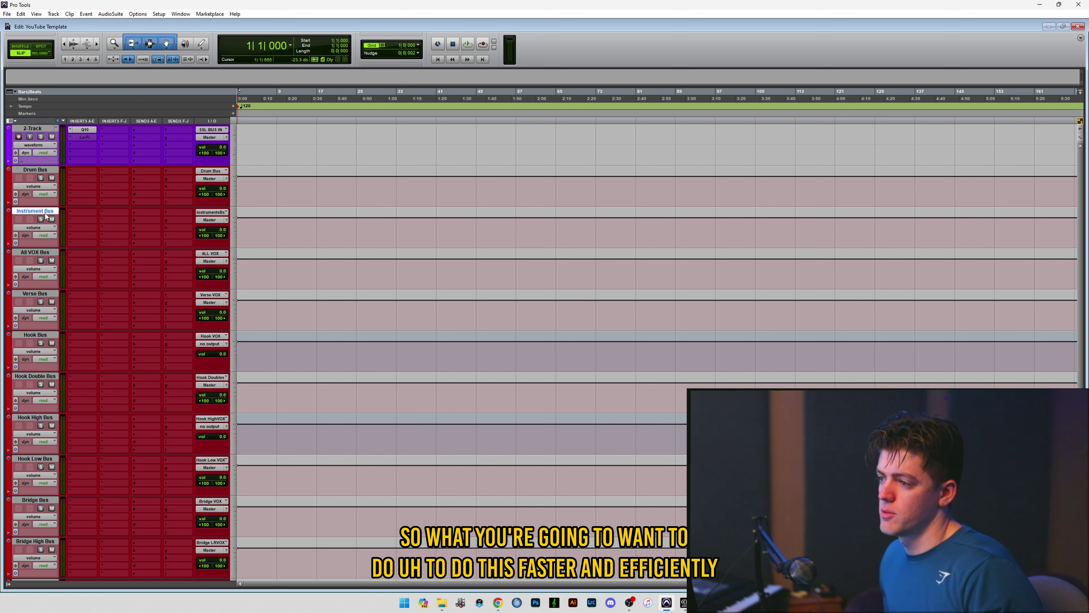
left_click(42, 170)
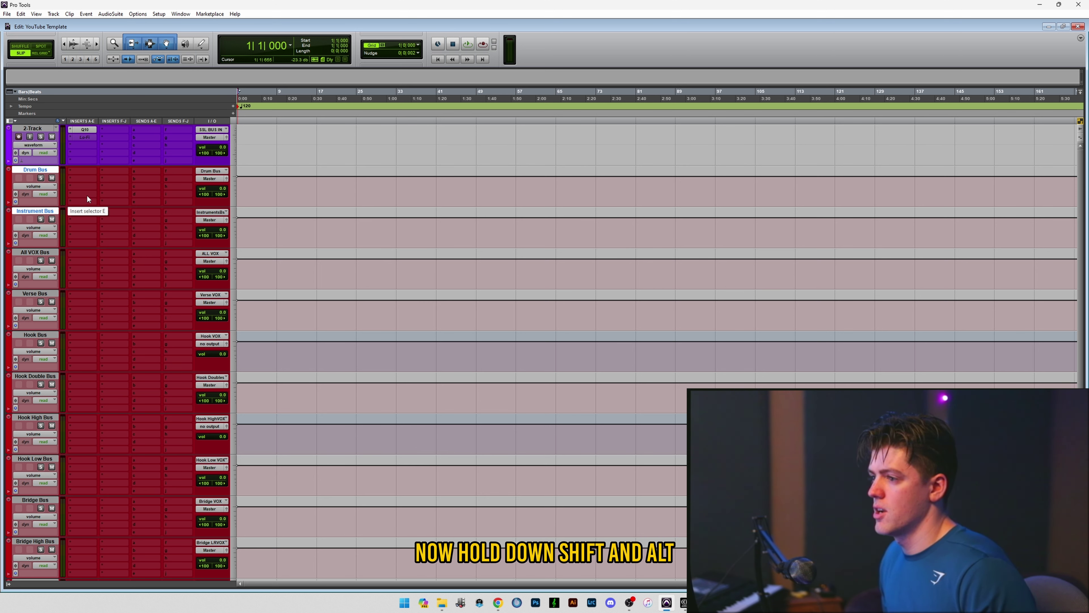
left_click(206, 181, "alt+shift")
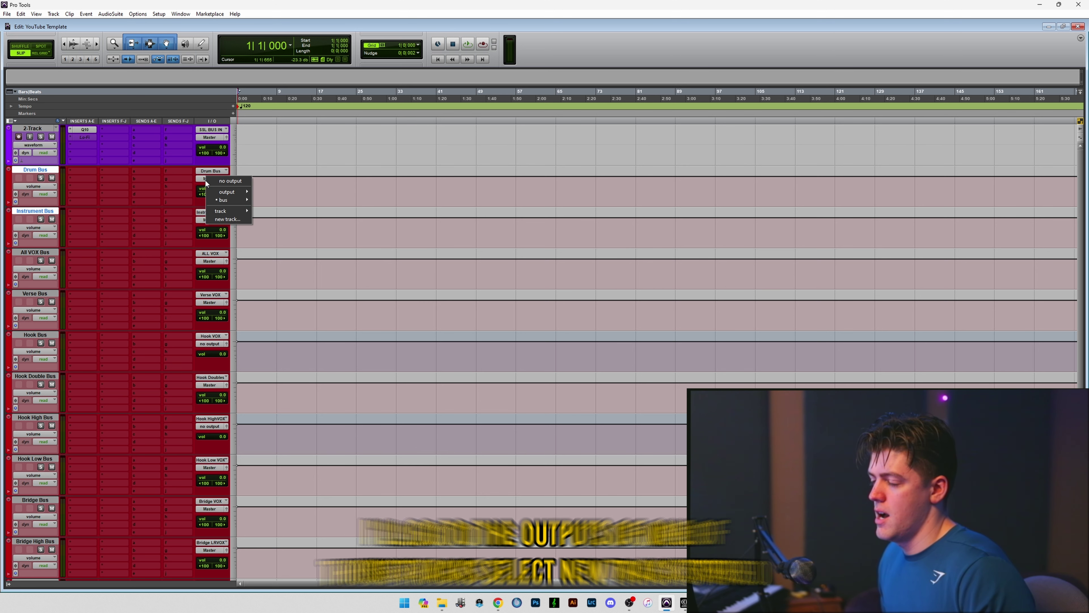
left_click(225, 219)
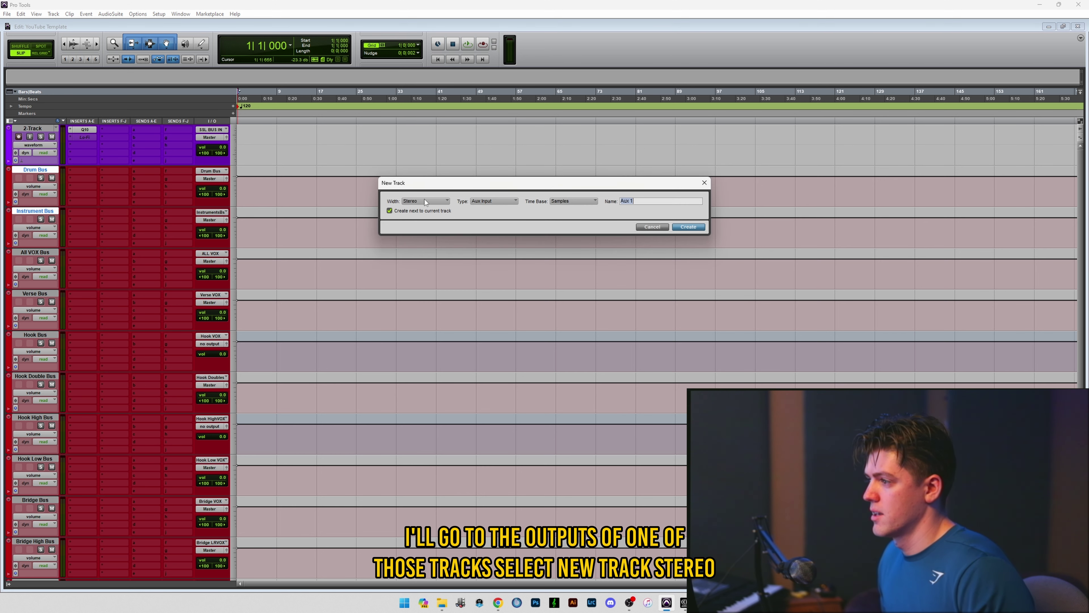
type("Al")
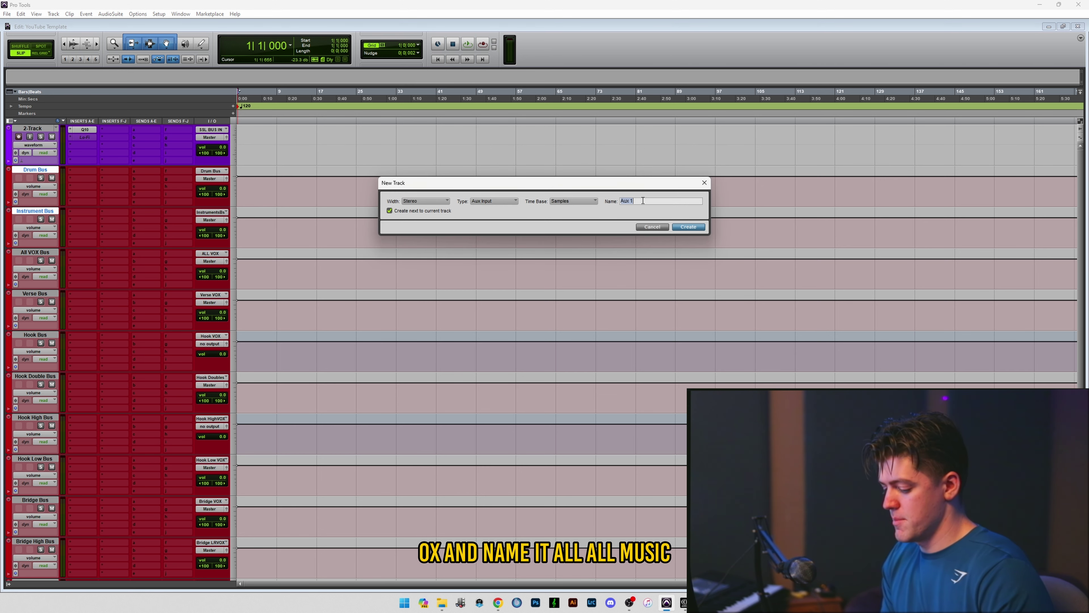
type("l Music")
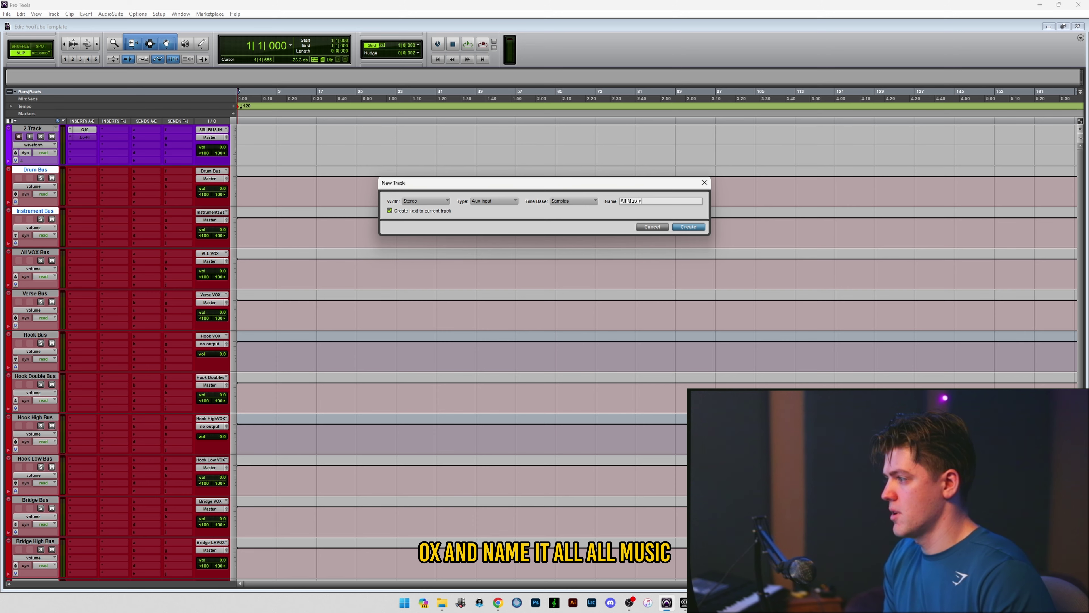
key("Return")
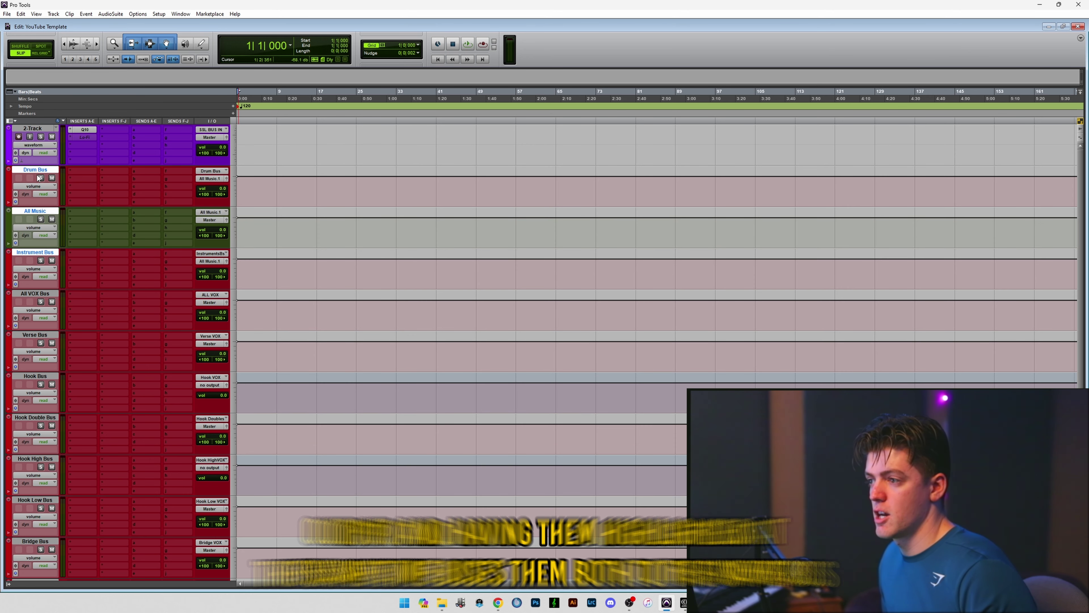
Move the All Music track directly below Instrument Bus and recolour it red like the other bus tracks.
left_click(42, 130)
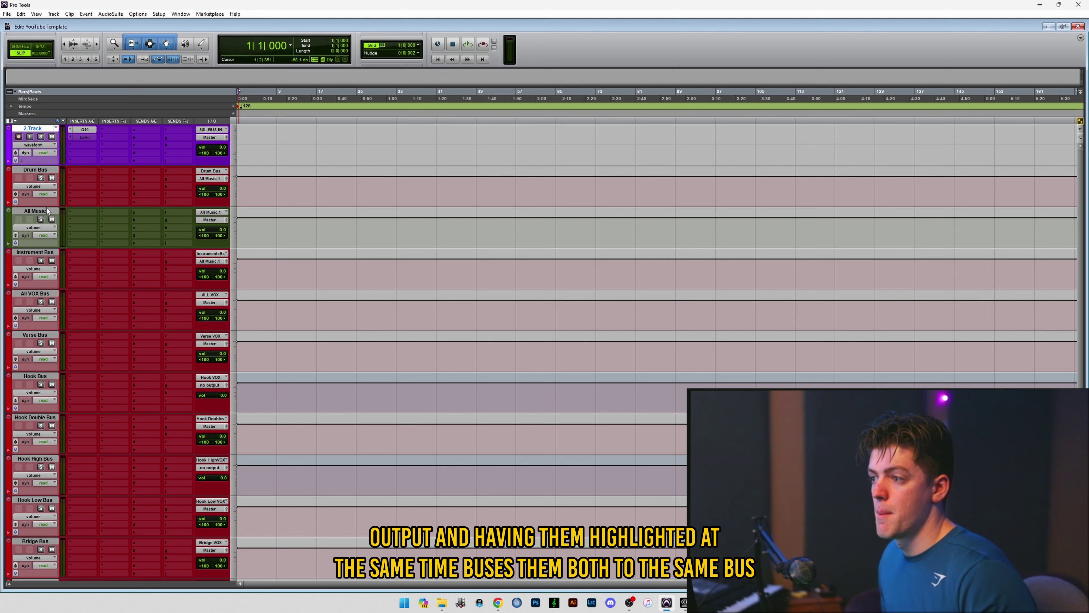
left_click_drag(44, 210, 56, 278)
double_click(9, 270)
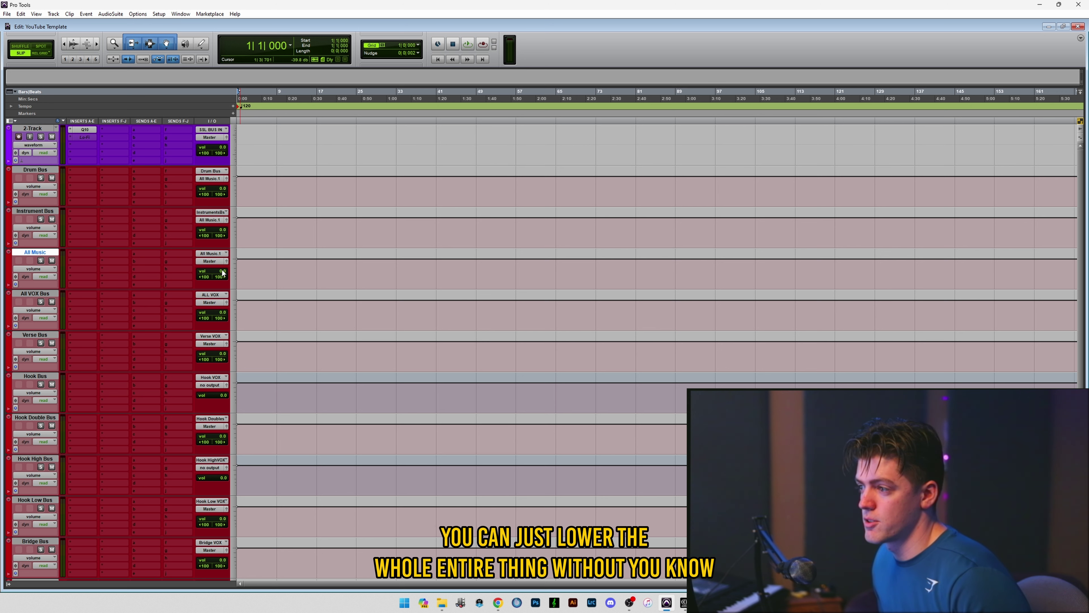
Try lowering the All Music track's volume to about -6.2, and undo the change.
left_click_drag(218, 271, 226, 316)
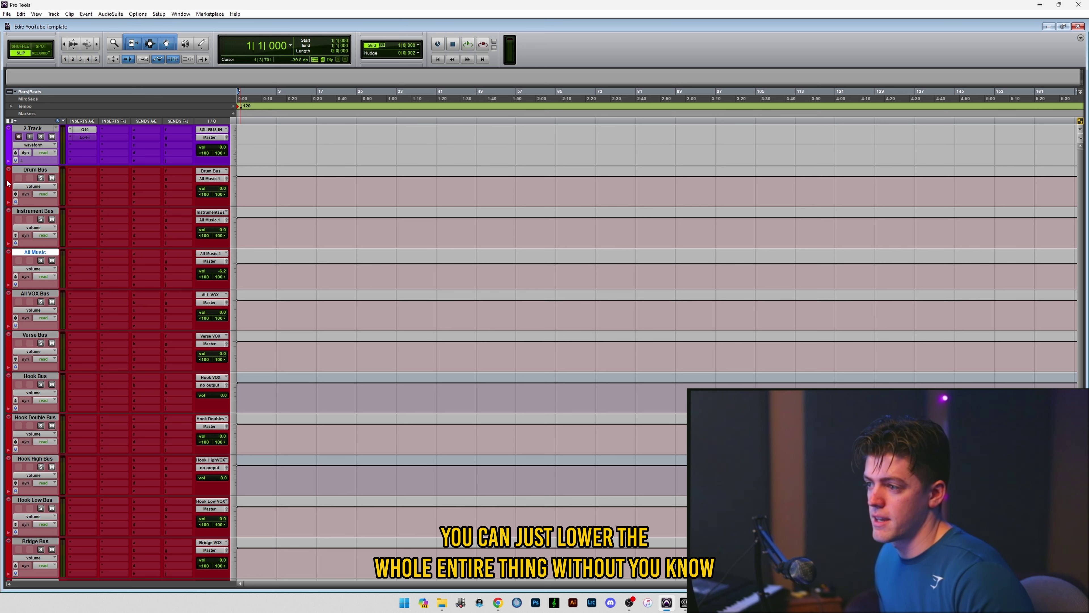
key("ctrl+z")
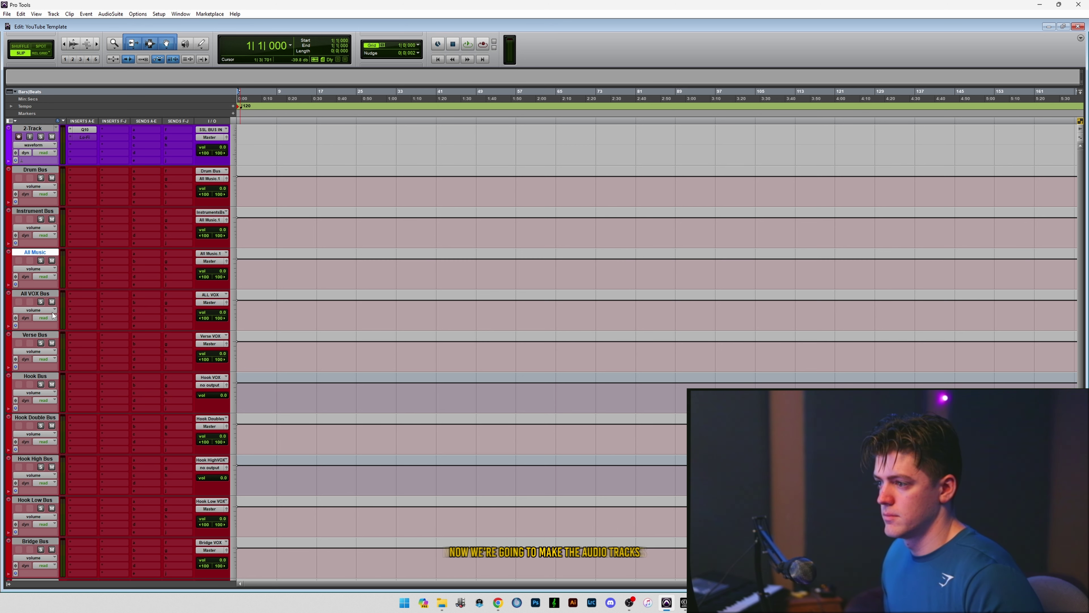
Create three new mono audio tracks directly below Verse Bus.
scroll(47, 293, "down", 2)
left_click(40, 253)
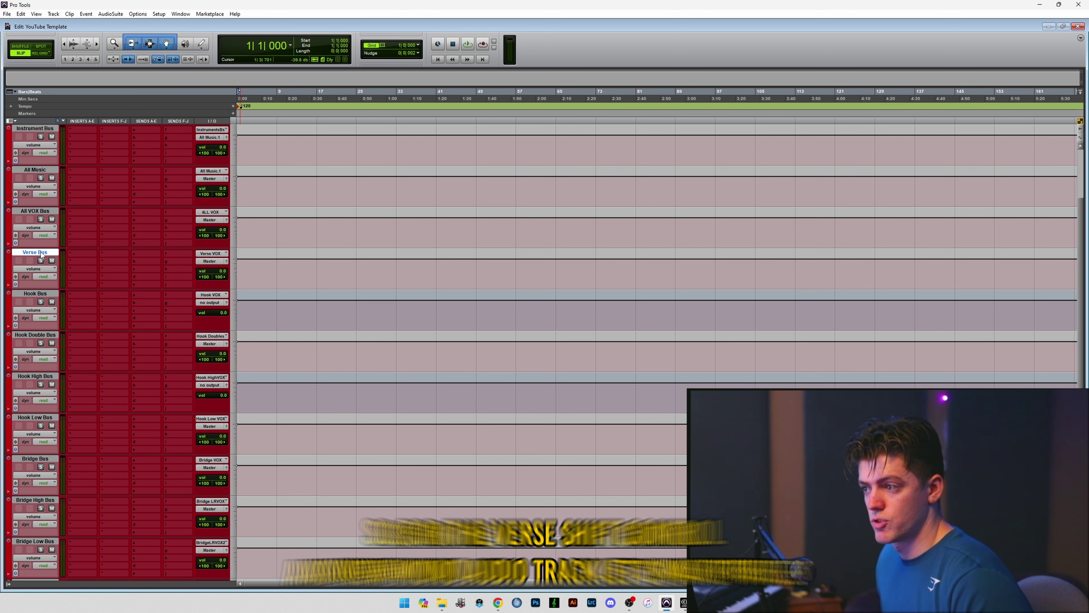
key("ctrl+shift+n")
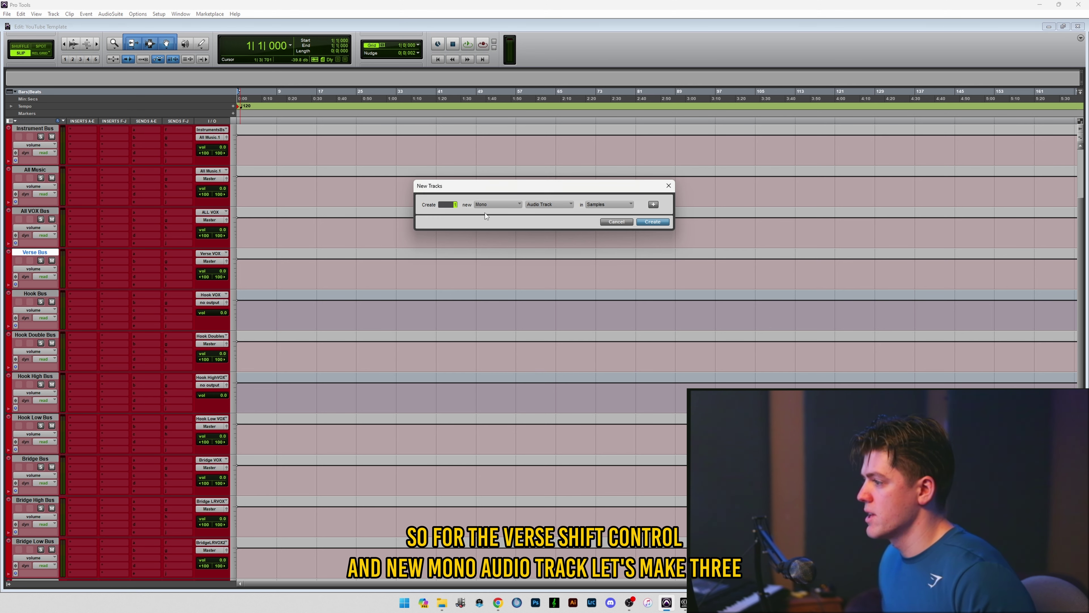
type("3")
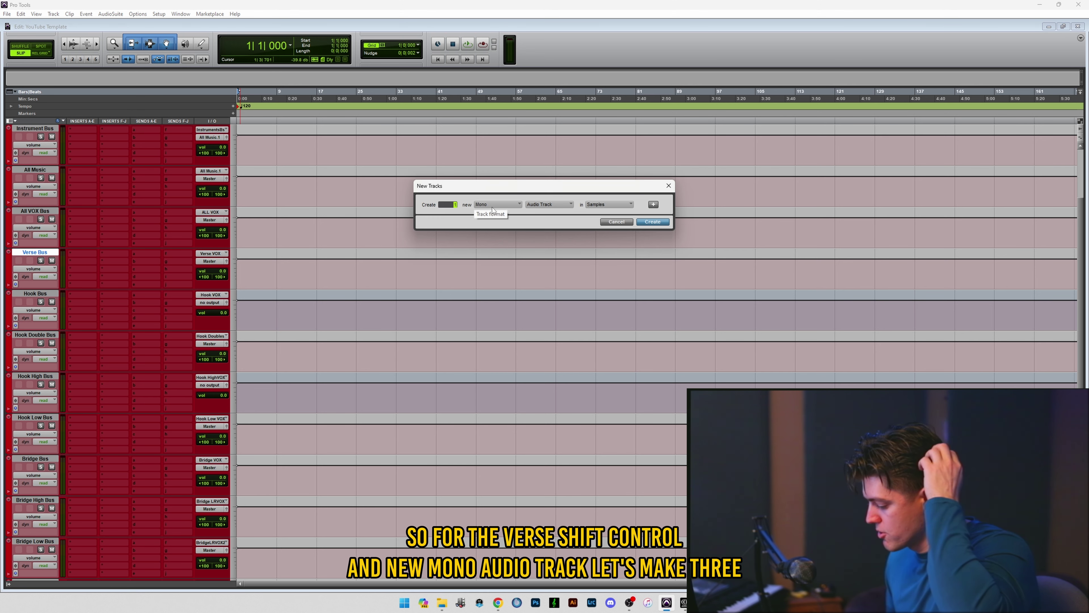
Name the three new audio tracks Verse Lead, Verse Dubs and Verse Adlibs.
type("Verse")
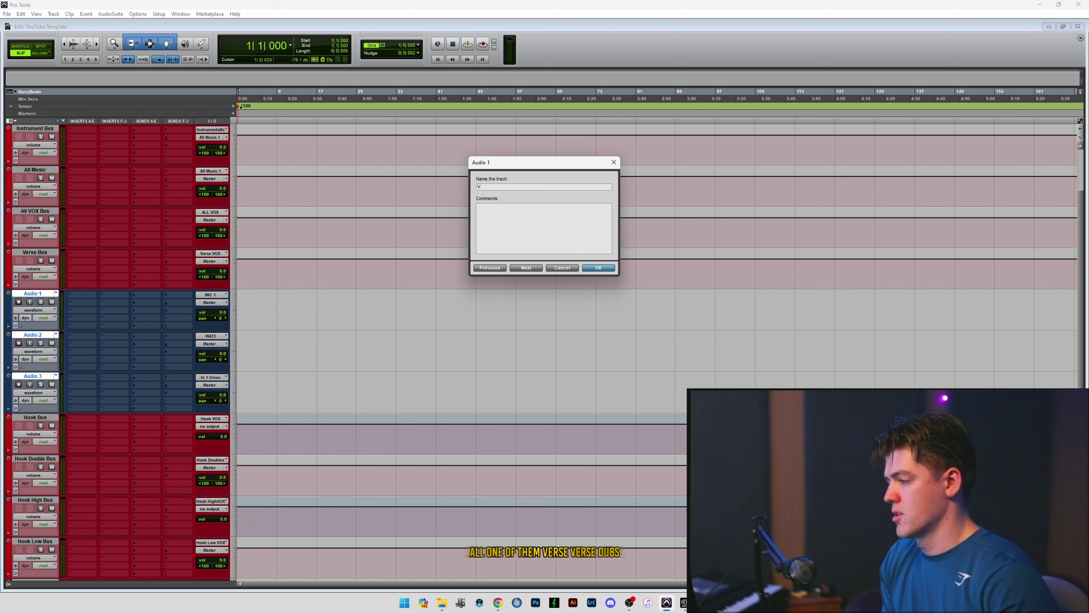
key("Return")
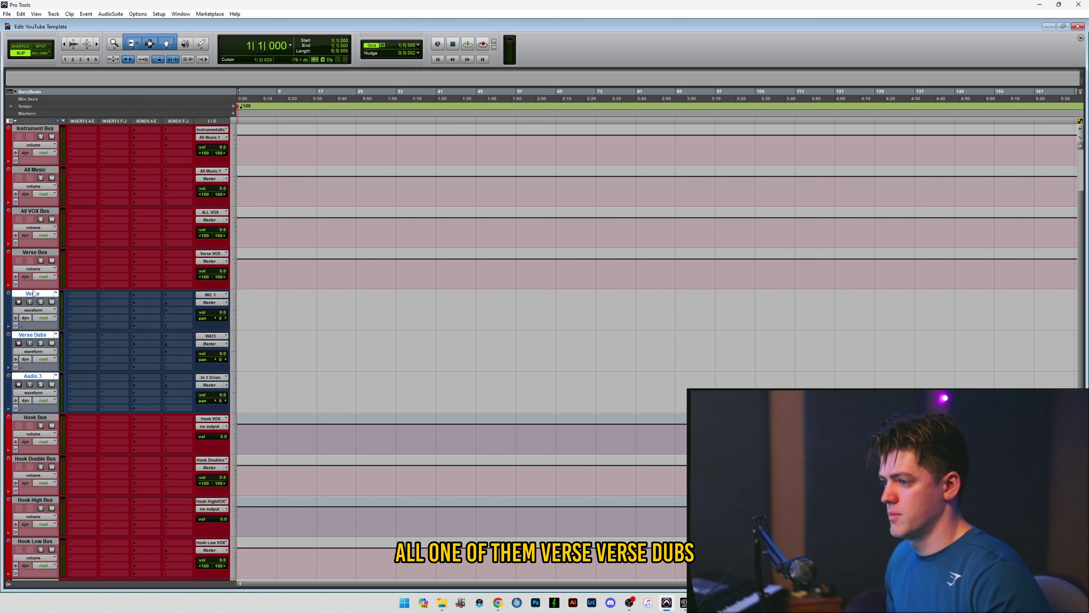
double_click(33, 293)
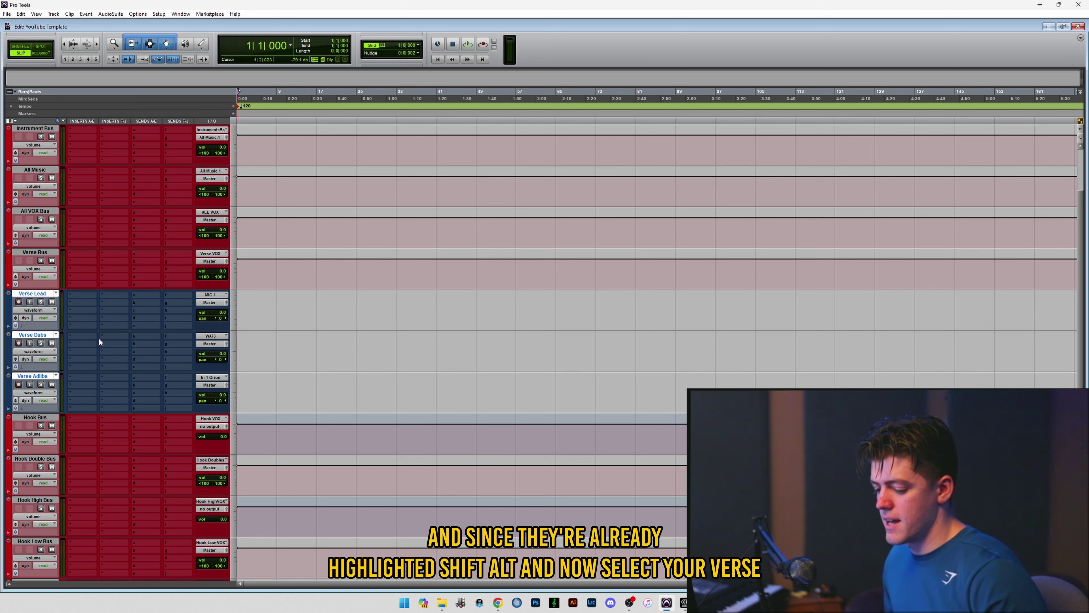
Route the outputs of Verse Lead, Verse Dubs and Verse Adlibs together to the Verse VOX (Stereo) bus.
left_click(213, 302, "alt+shift")
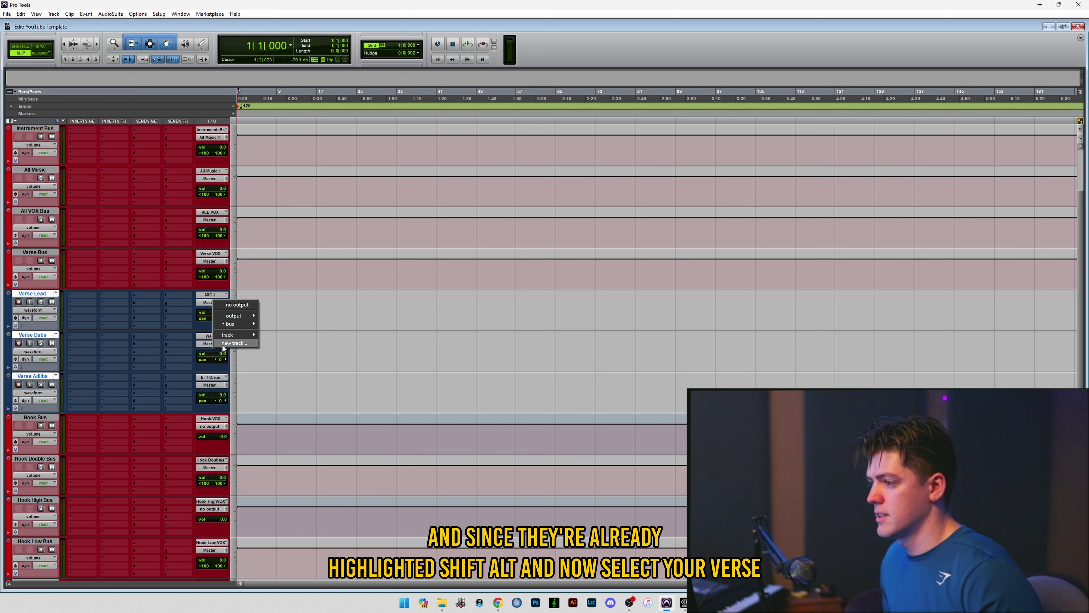
mouse_move(240, 323)
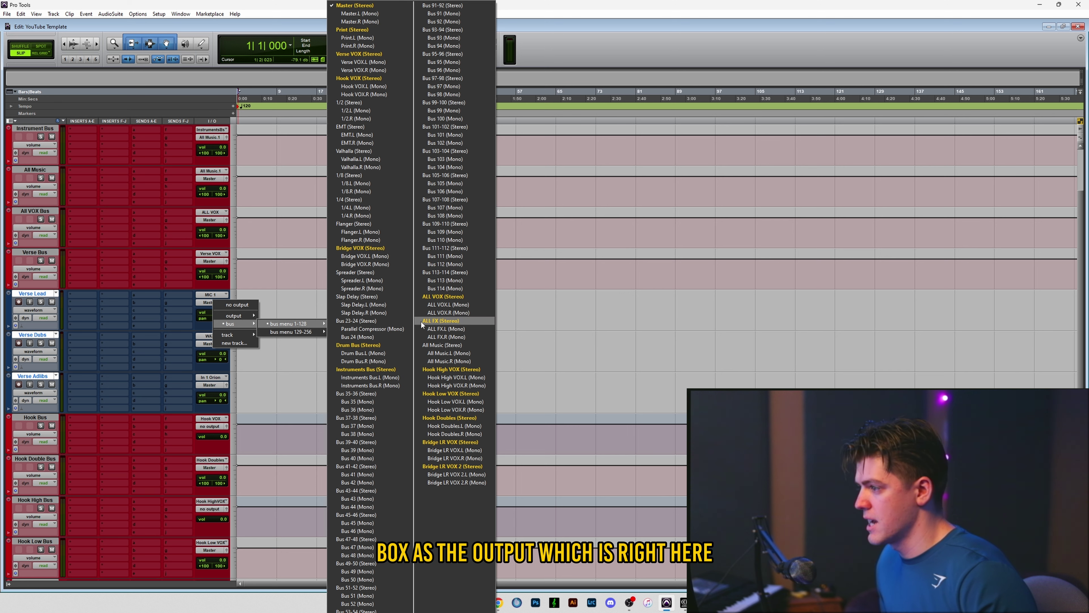
left_click(365, 55)
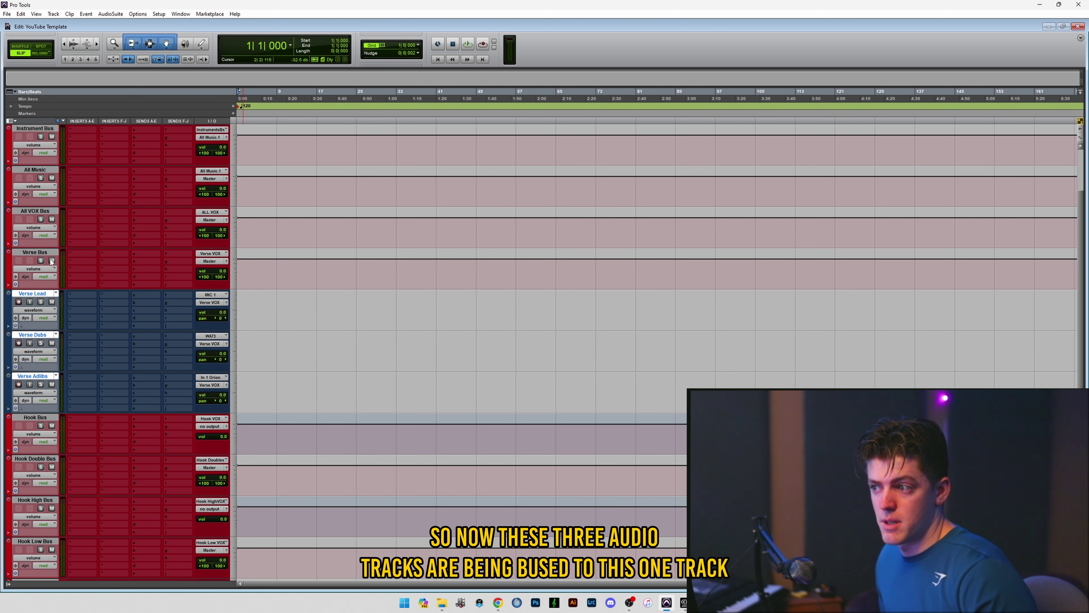
Create 10 new mono audio tracks directly below Hook Bus.
left_click(41, 253)
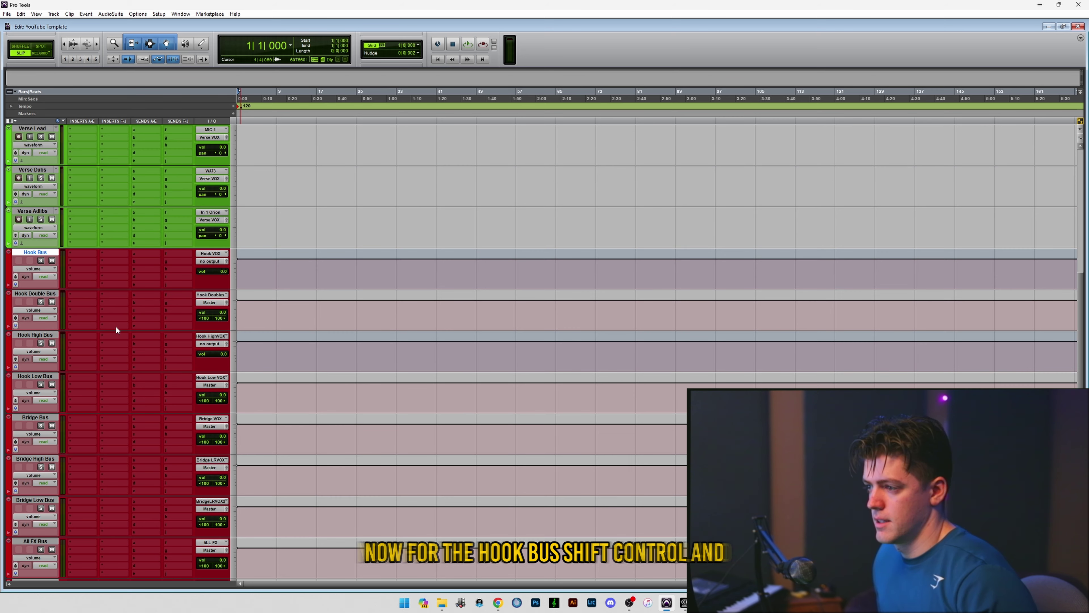
key("ctrl+shift+n")
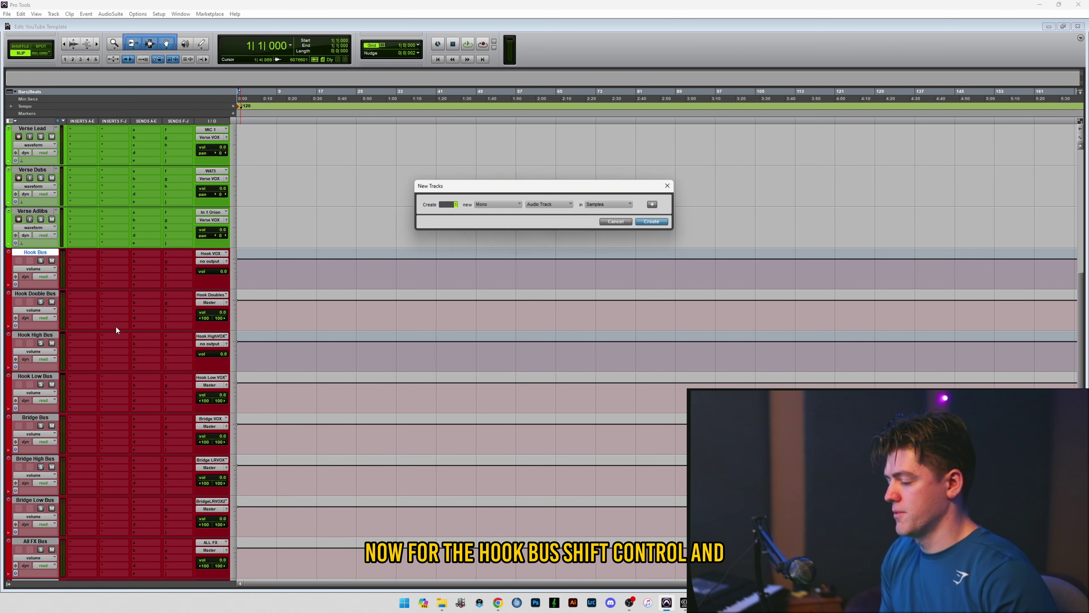
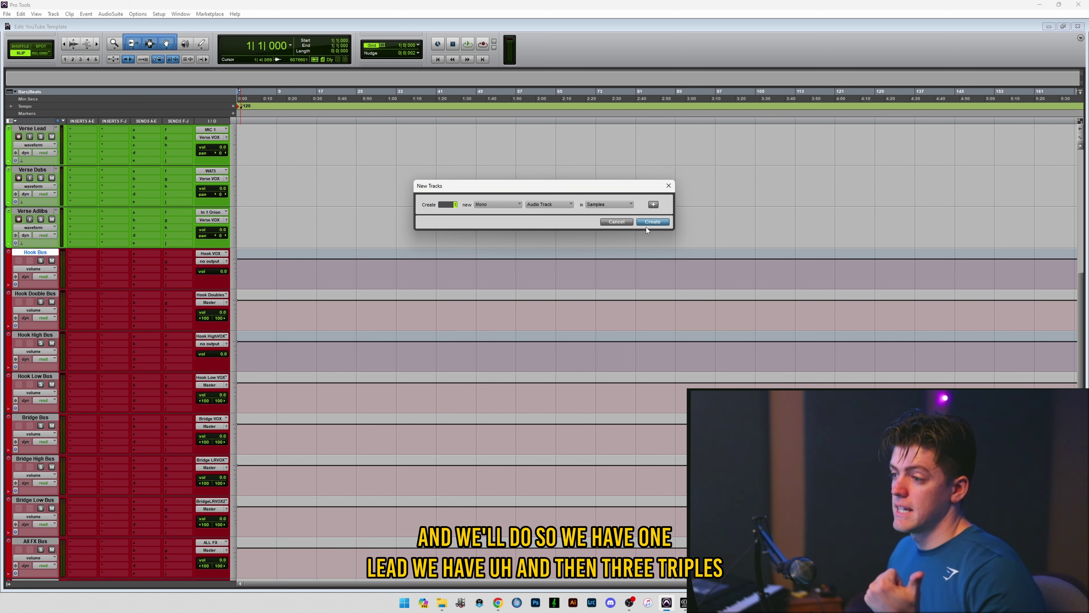
type("10")
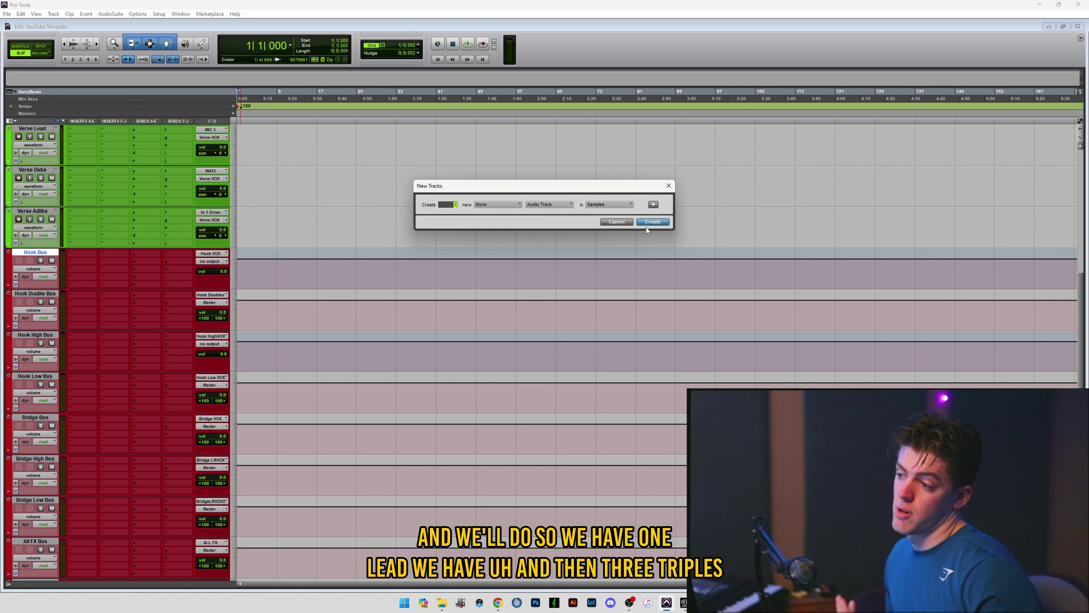
left_click(646, 228)
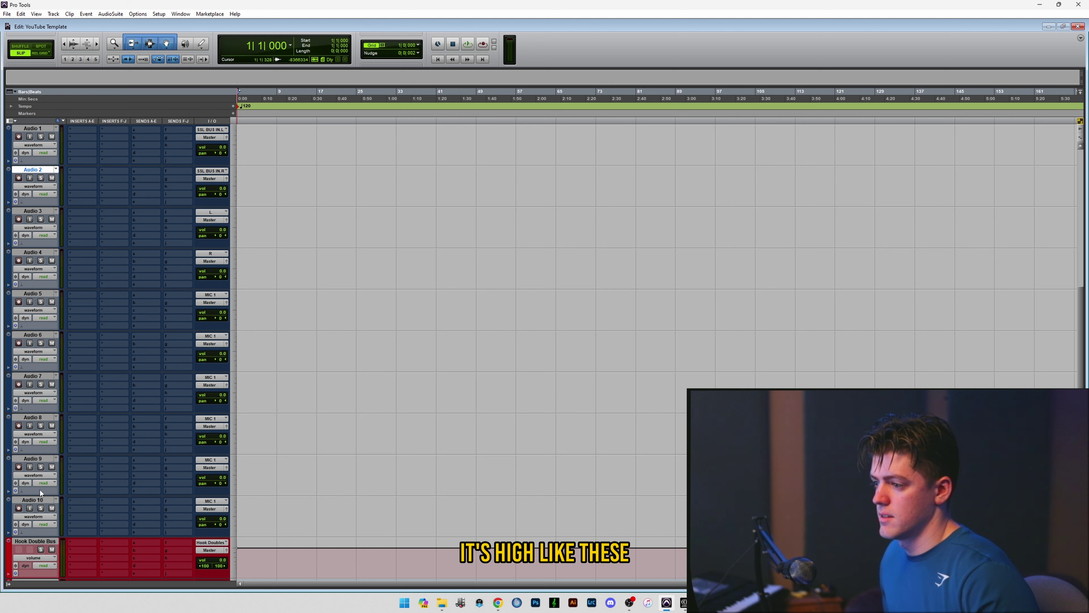
Arrange the new audio tracks so Audio 2, 3 and 4 sit below Hook Double Bus and Audio 5 starts below Hook High Bus.
left_click(33, 499, "shift")
scroll(36, 429, "up", 5)
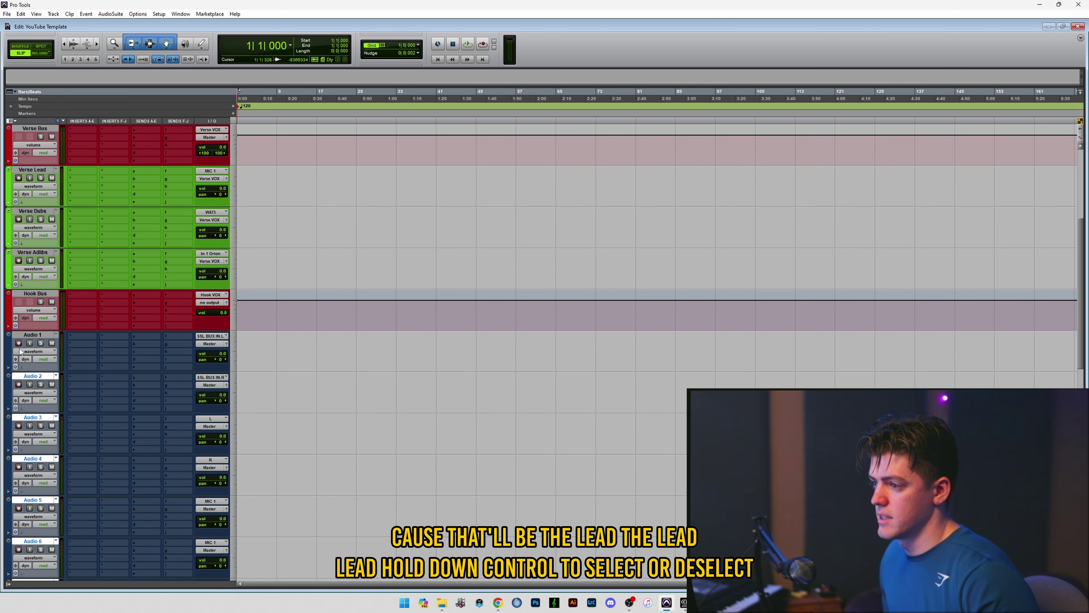
scroll(42, 411, "down", 8)
scroll(39, 361, "up", 5)
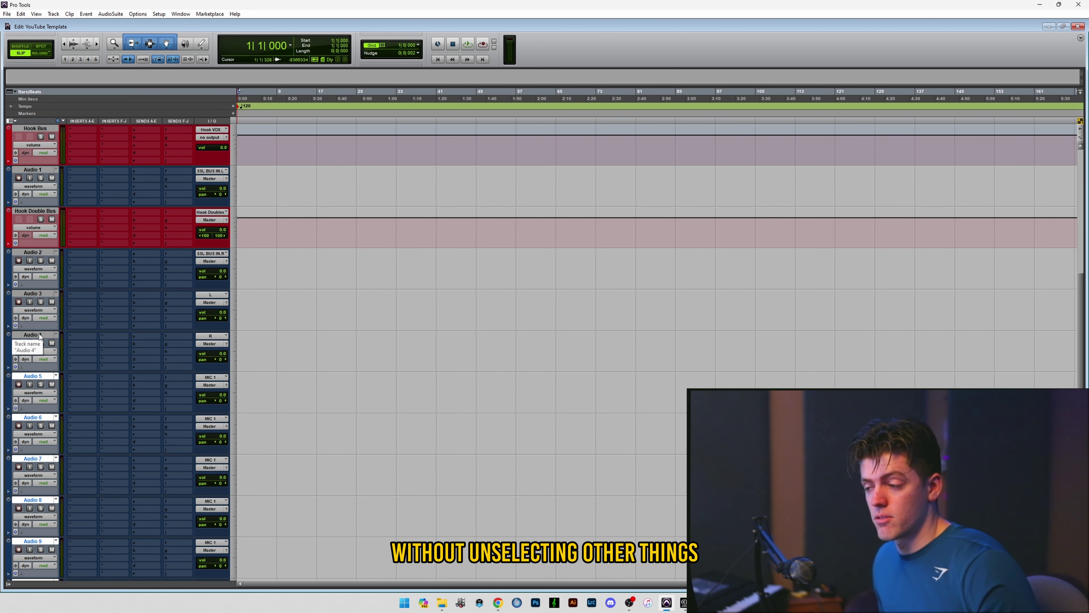
scroll(39, 334, "down", 5)
left_click_drag(39, 377, 38, 444)
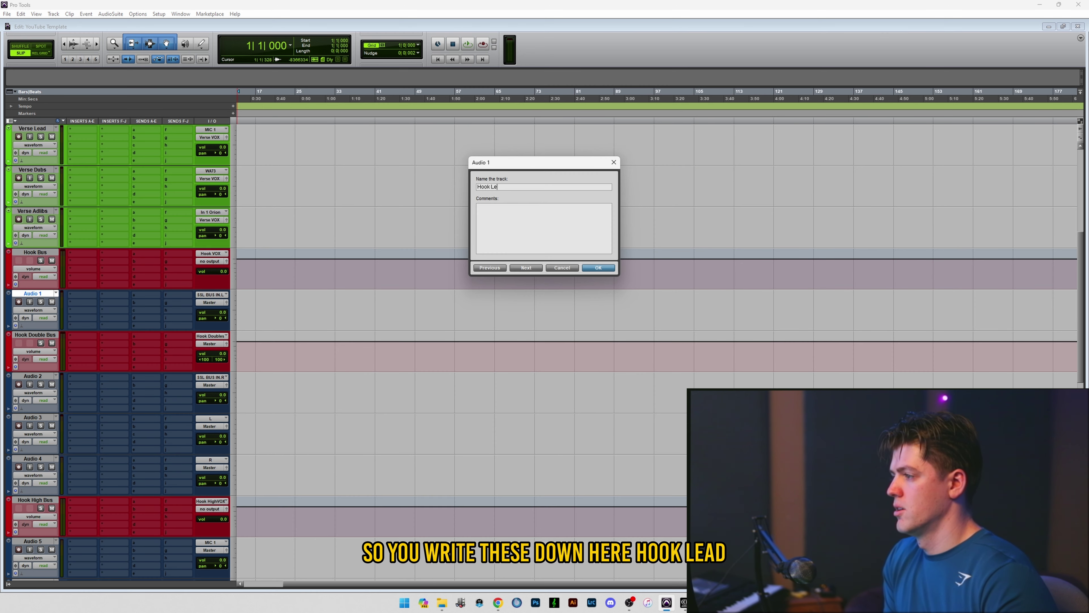
Name the track below Hook Bus Hook Lead and the three tracks below Hook Double Bus Double M, Double L and Double R.
key("Return")
double_click(40, 378)
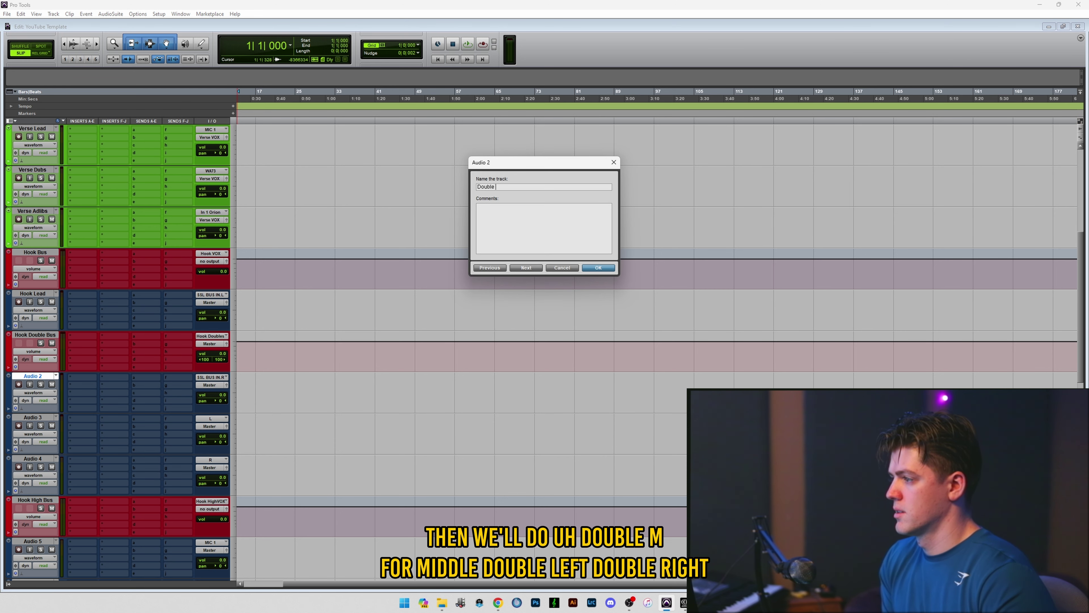
key("Return")
double_click(32, 417)
type("Double L")
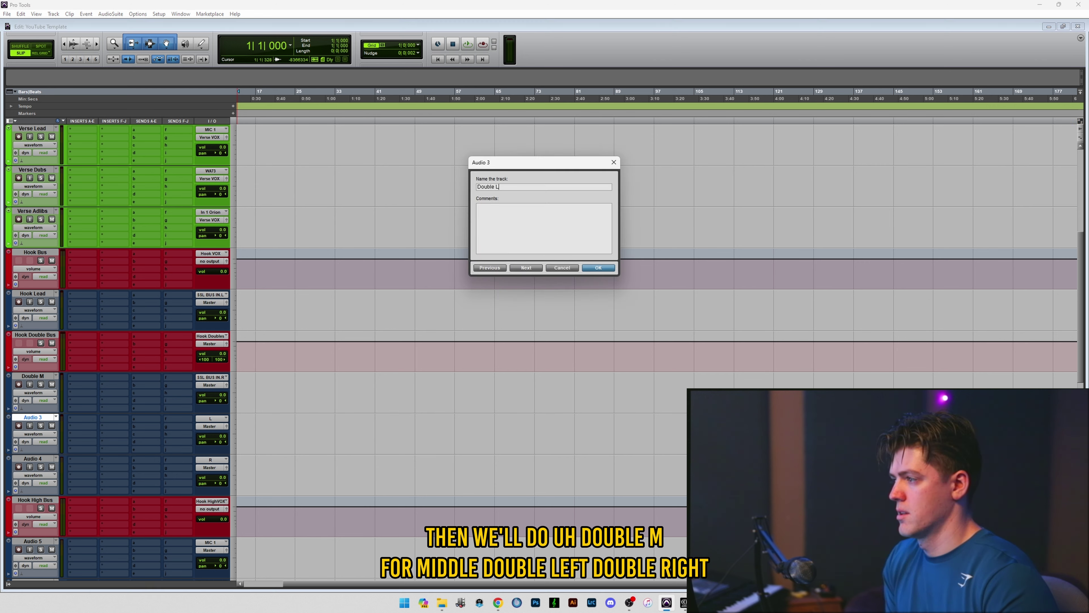
key("Return")
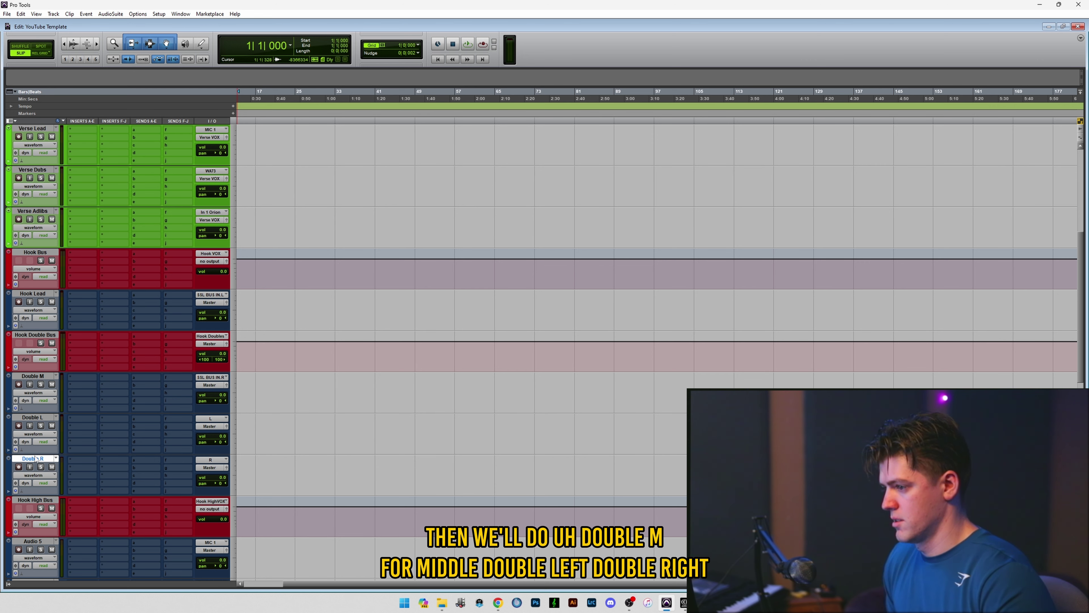
Route the outputs of Double M, Double L and Double R together to the Hook Doubles (Stereo) bus.
left_click(32, 376, "shift")
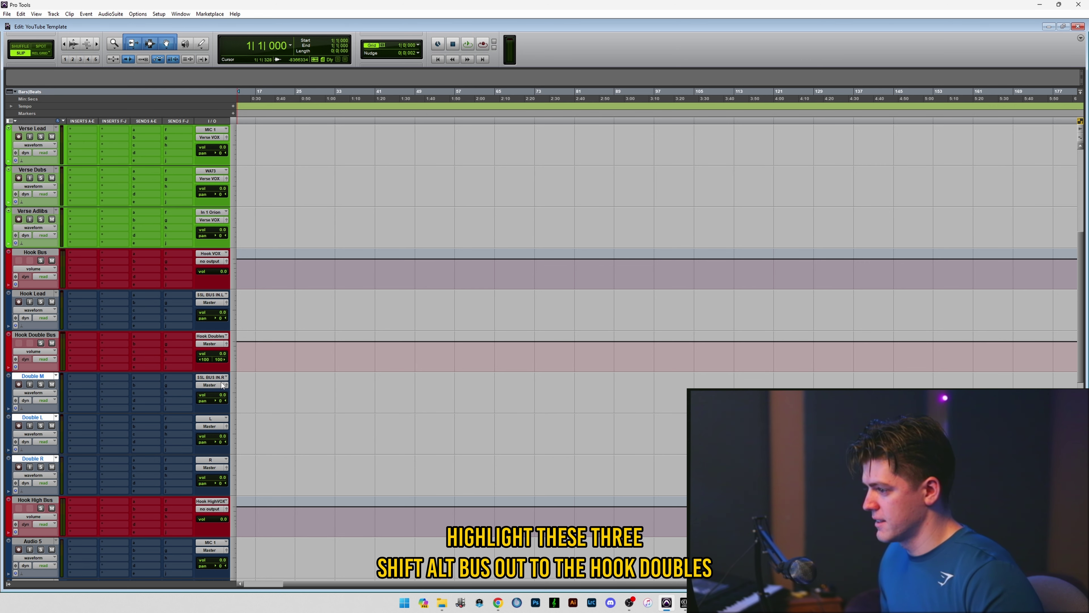
left_click(215, 385)
mouse_move(232, 406)
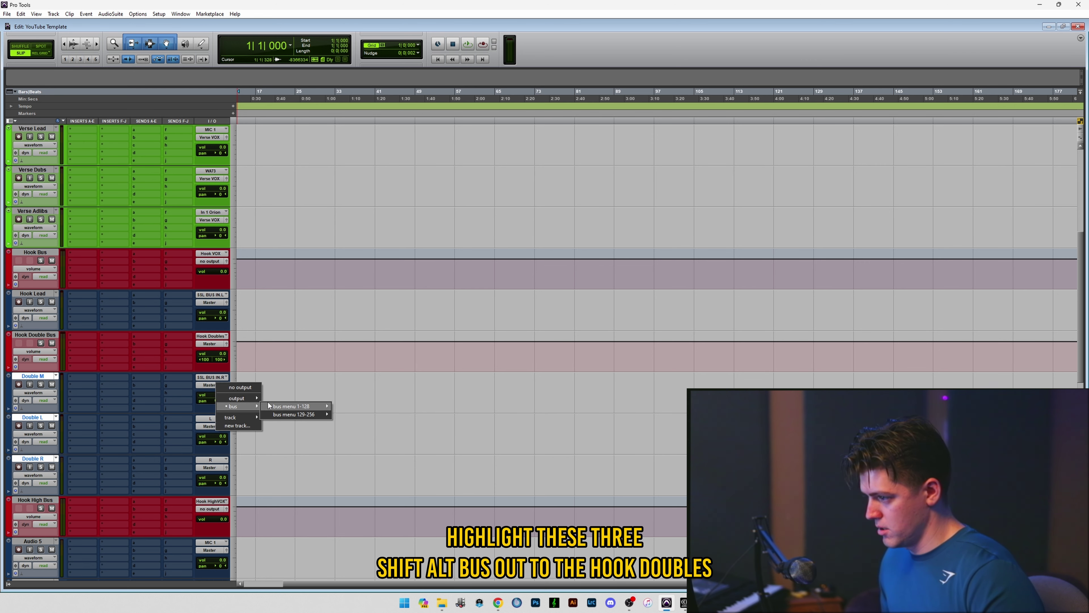
mouse_move(278, 409)
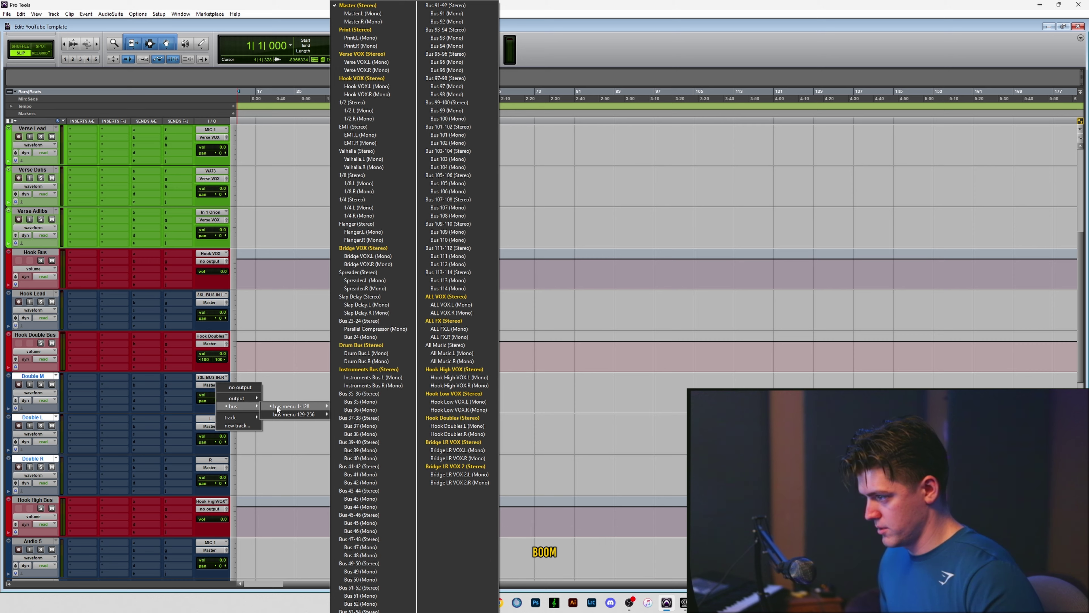
left_click(452, 417, "alt+shift")
Pan Double L fully left to 100 and Double R fully right to 100.
scroll(37, 426, "down", 1)
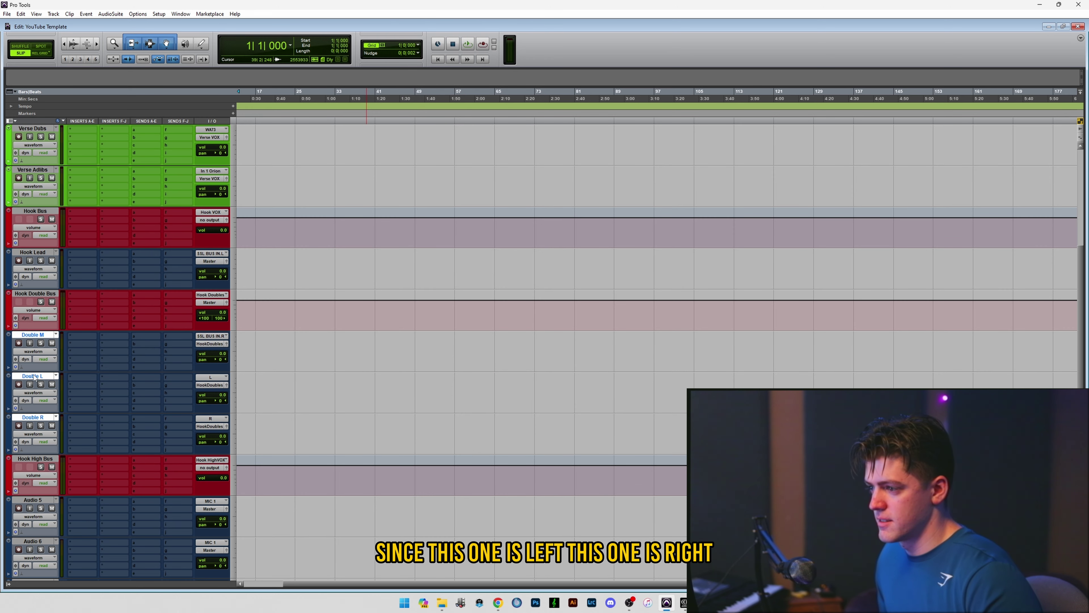
left_click_drag(112, 401, 116, 404)
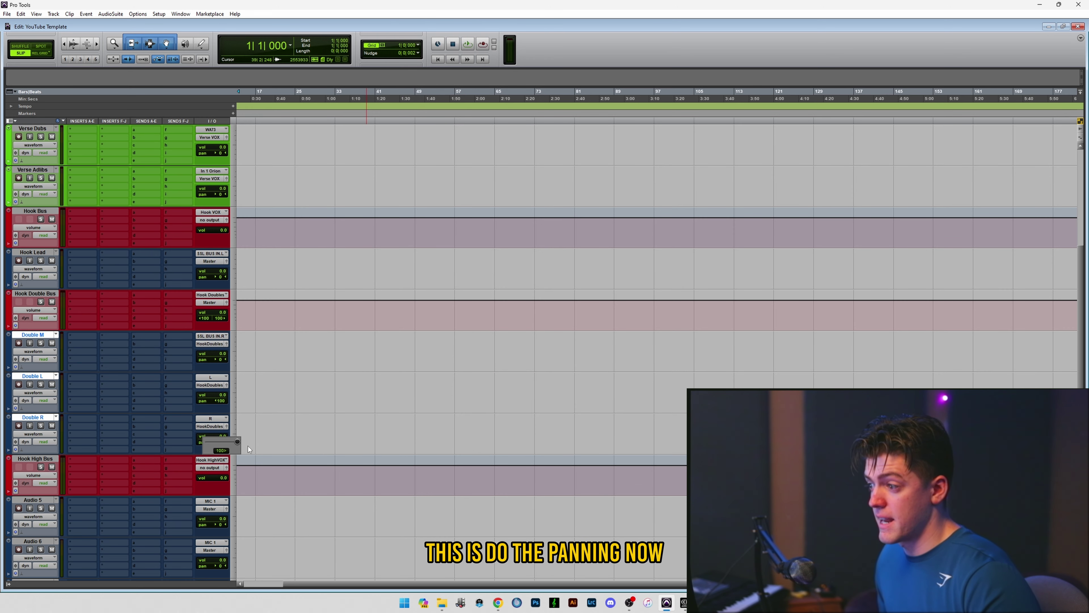
left_click_drag(247, 446, 247, 446)
Route the outputs of Audio 5, Audio 6 and Audio 7 together to the Hook High VOX (Stereo) bus.
scroll(56, 394, "down", 4)
left_click(42, 335)
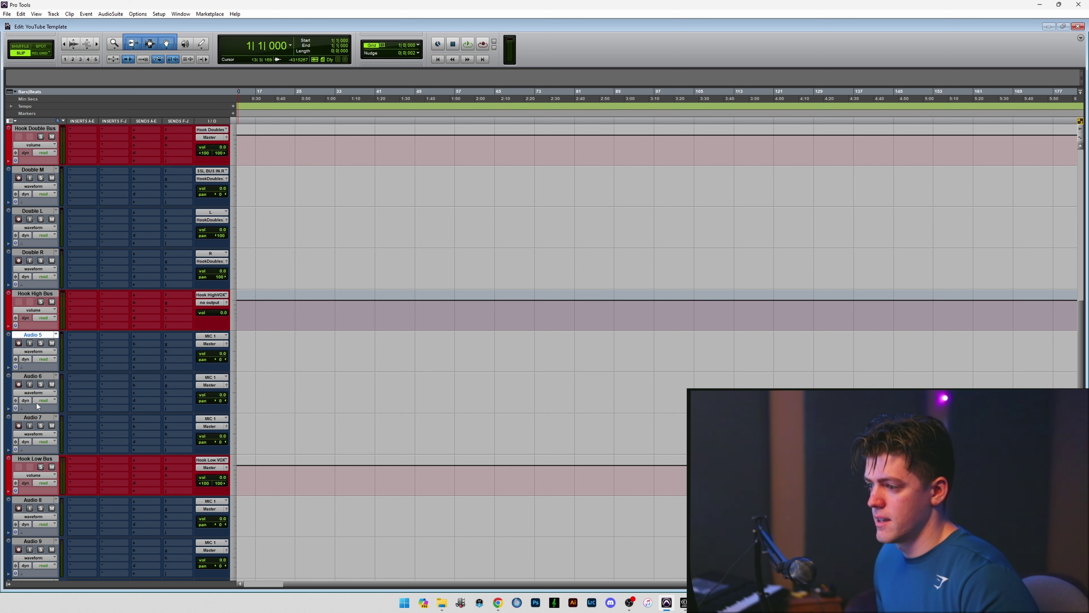
left_click(41, 416, "shift")
left_click(210, 344)
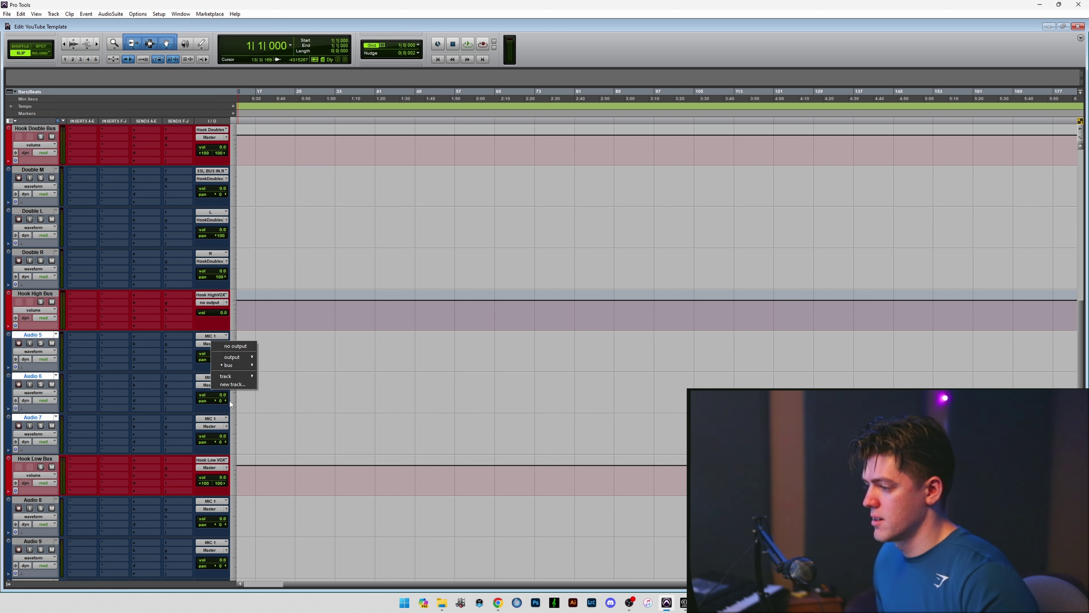
mouse_move(244, 368)
mouse_move(293, 366)
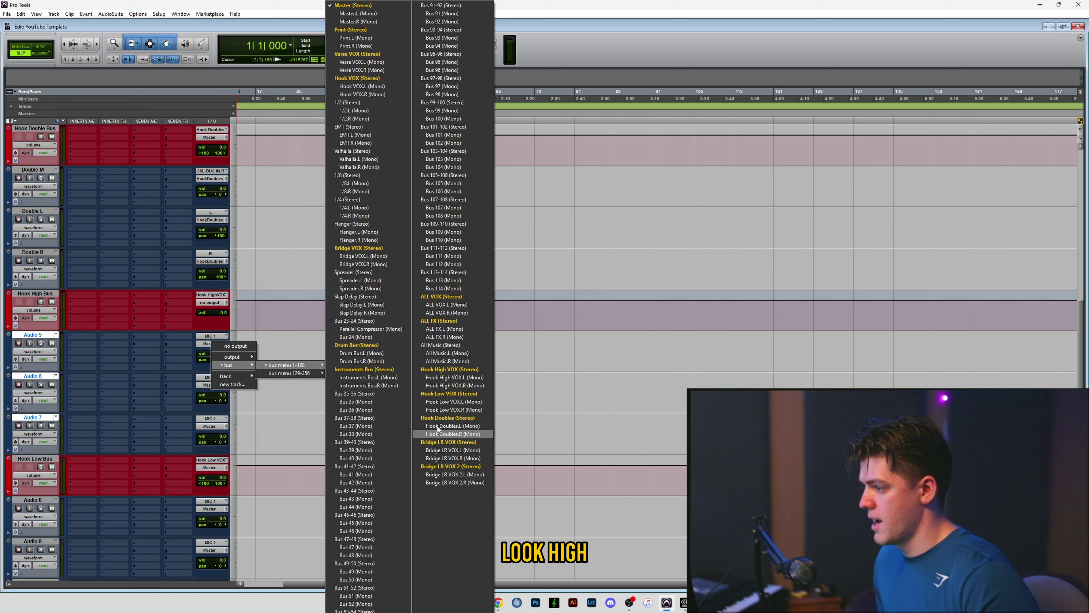
Route the three tracks under Hook High Bus to Hook High VOX (Stereo) and name them High M, High L and High R.
left_click(442, 370, "alt+shift")
scroll(57, 251, "down", 3)
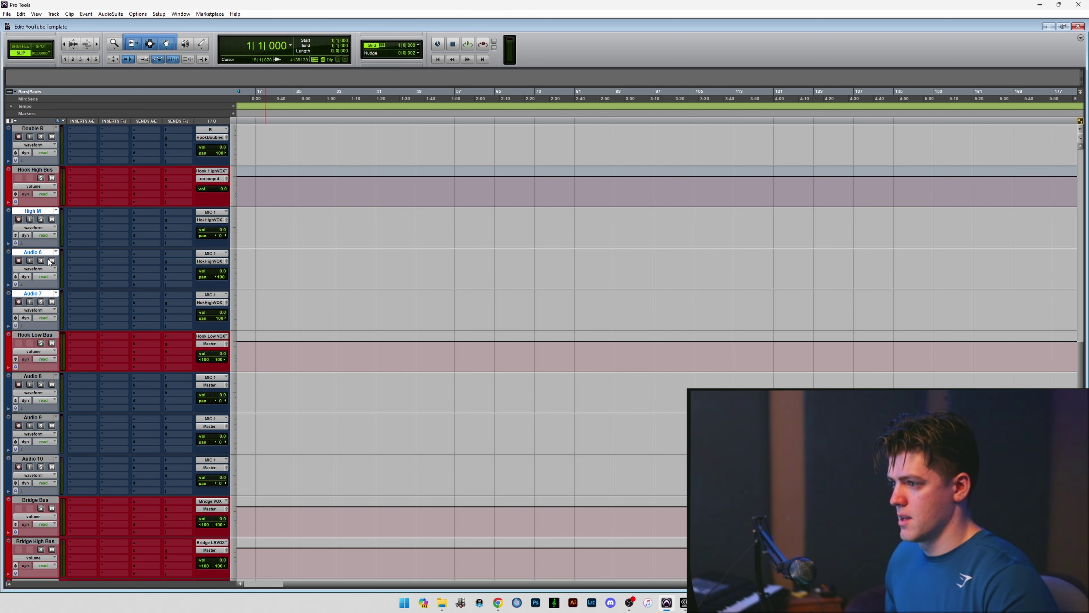
double_click(39, 253)
type("High L")
key("Return")
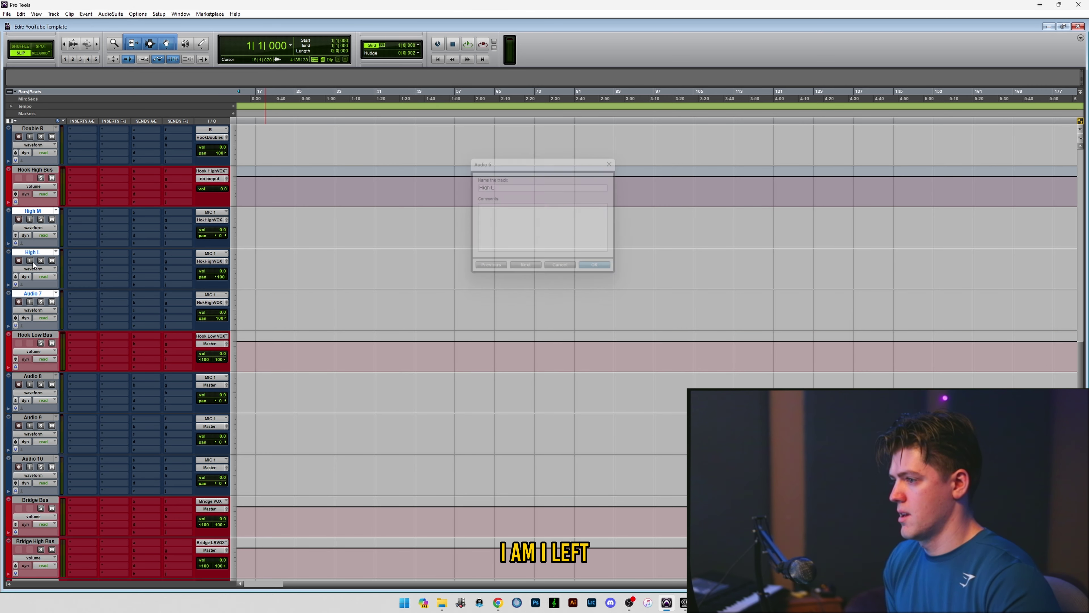
double_click(43, 293)
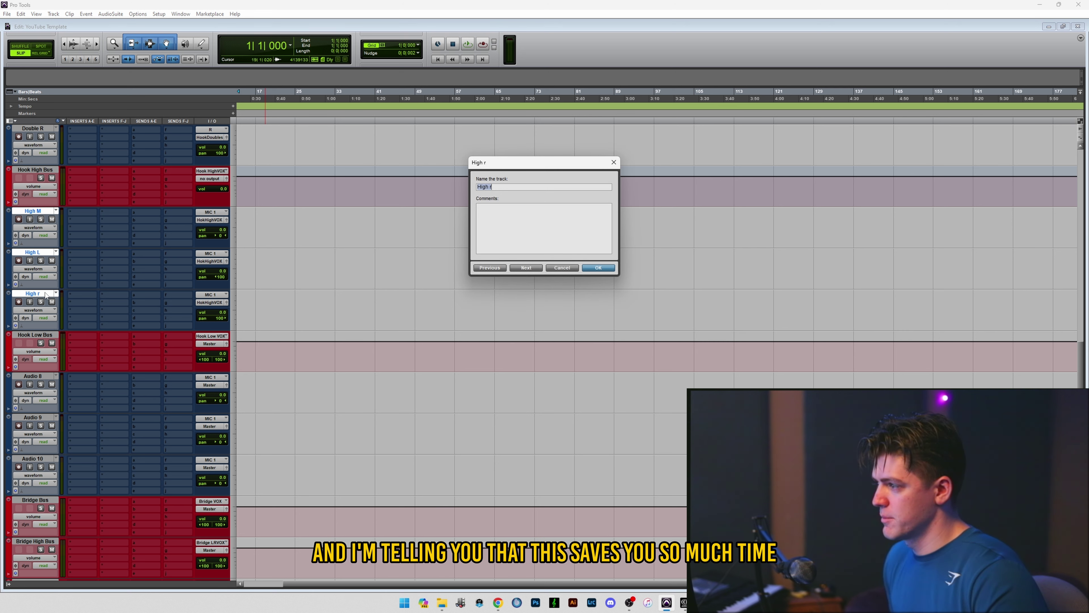
type("High rR")
key("Return")
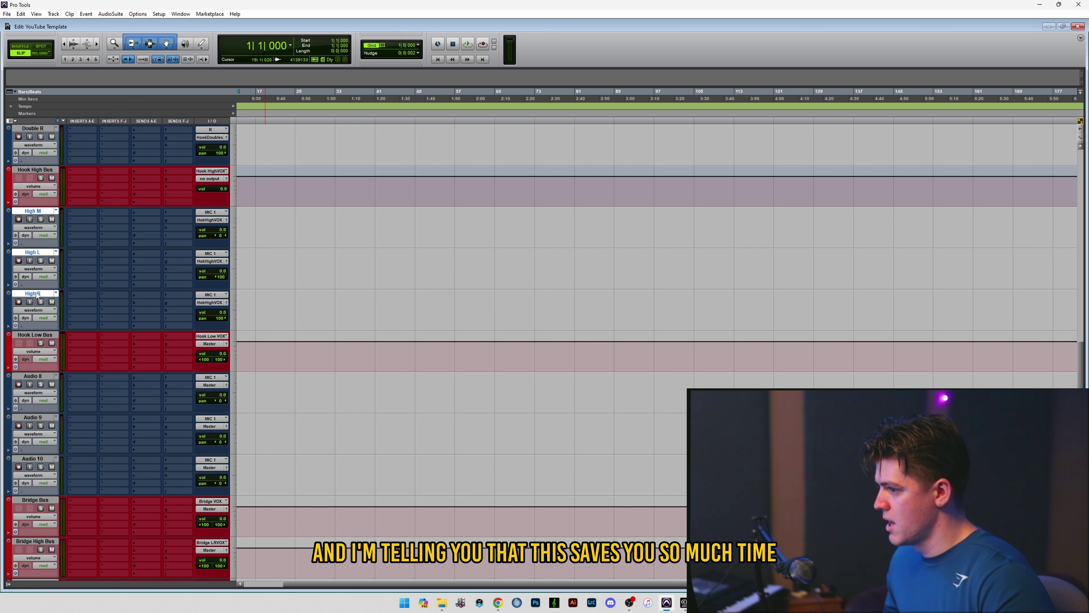
Set the output of tracks Audio 8, Audio 9 and Audio 10 to the Hook Low VOX (Stereo) bus.
left_click(40, 377)
left_click(38, 458, "shift")
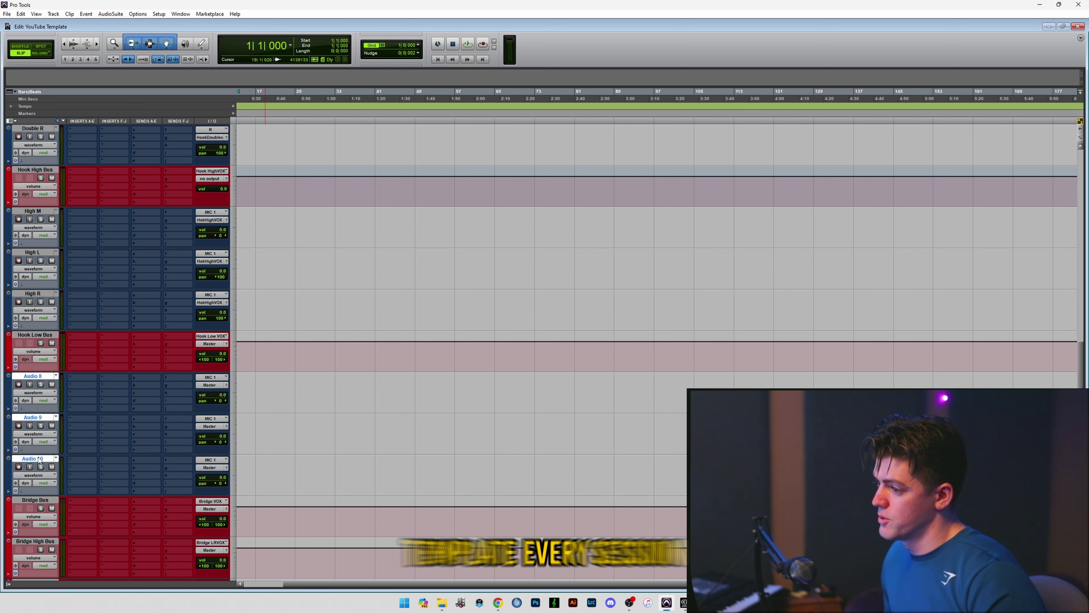
scroll(129, 343, "down", 3)
left_click(210, 261)
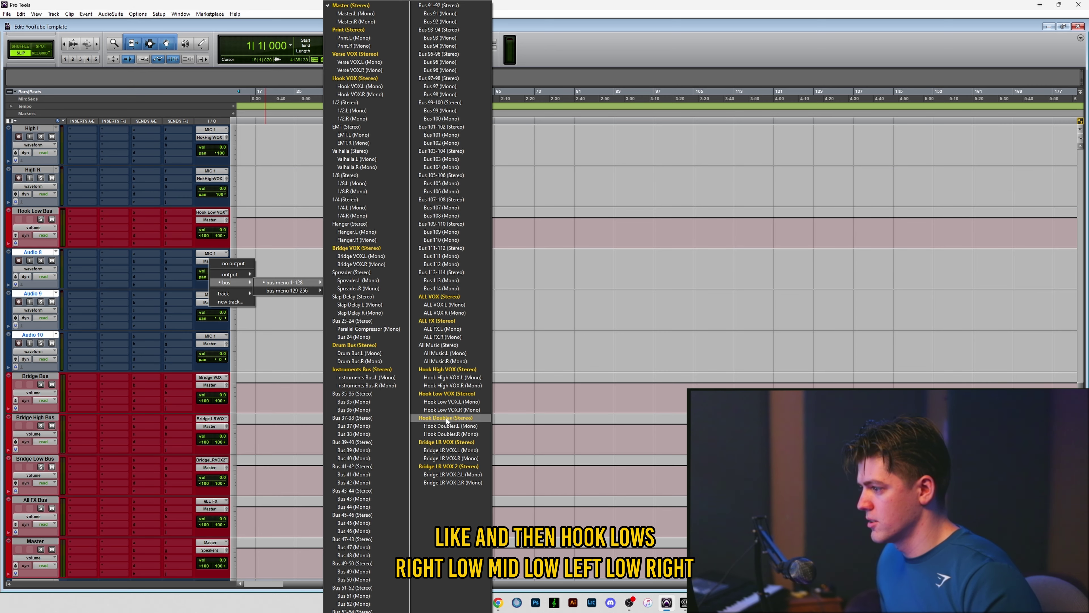
left_click(447, 394)
Rename the three tracks under Hook Low Bus as Low M, Low L and Low R.
double_click(35, 253)
type("Low M")
key("Return")
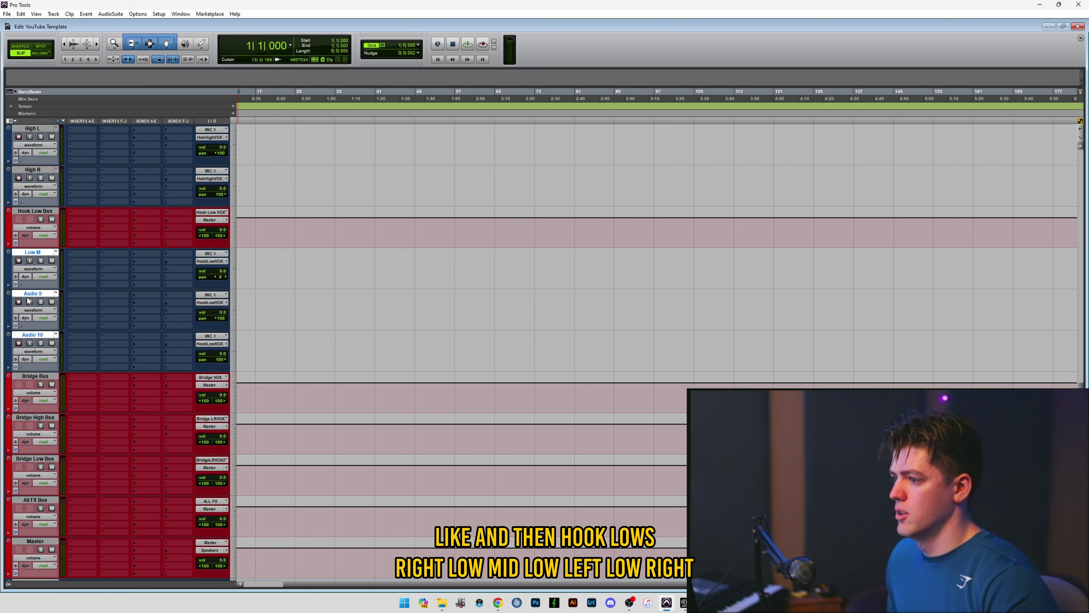
double_click(41, 294)
type("Low L")
key("Return")
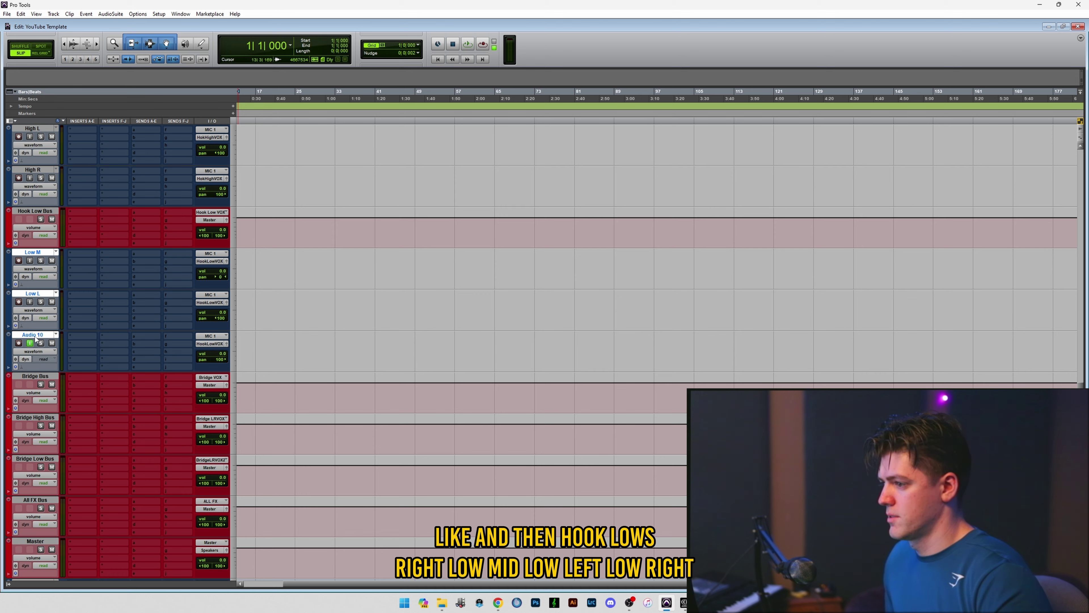
Close the color palette and route the Hook Lead track's output to the Hook VOX bus.
scroll(44, 335, "down", 1)
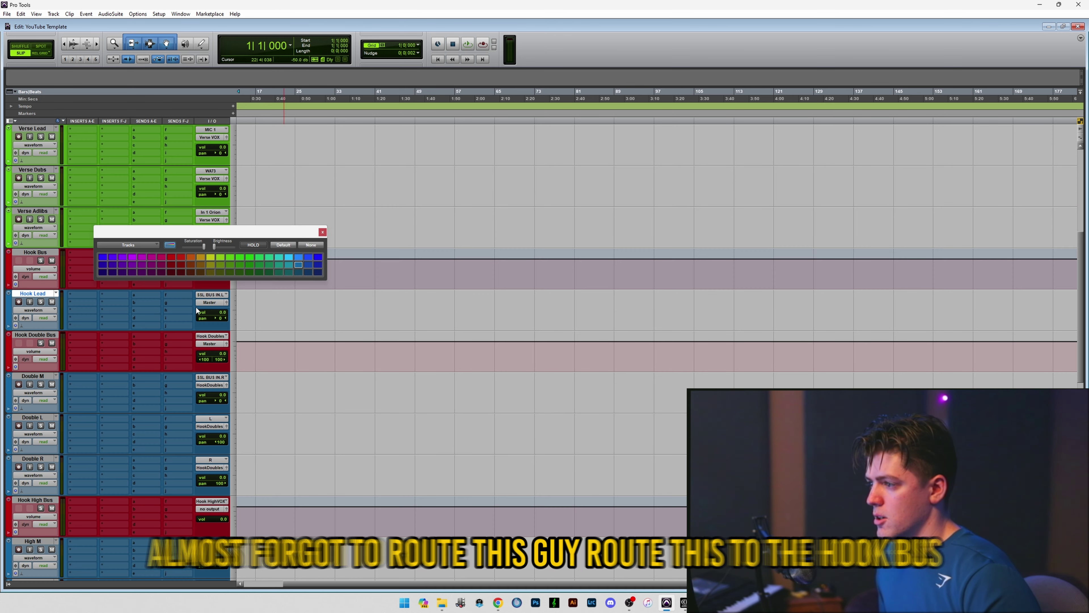
left_click(322, 232)
left_click(210, 302)
mouse_move(231, 323)
mouse_move(285, 324)
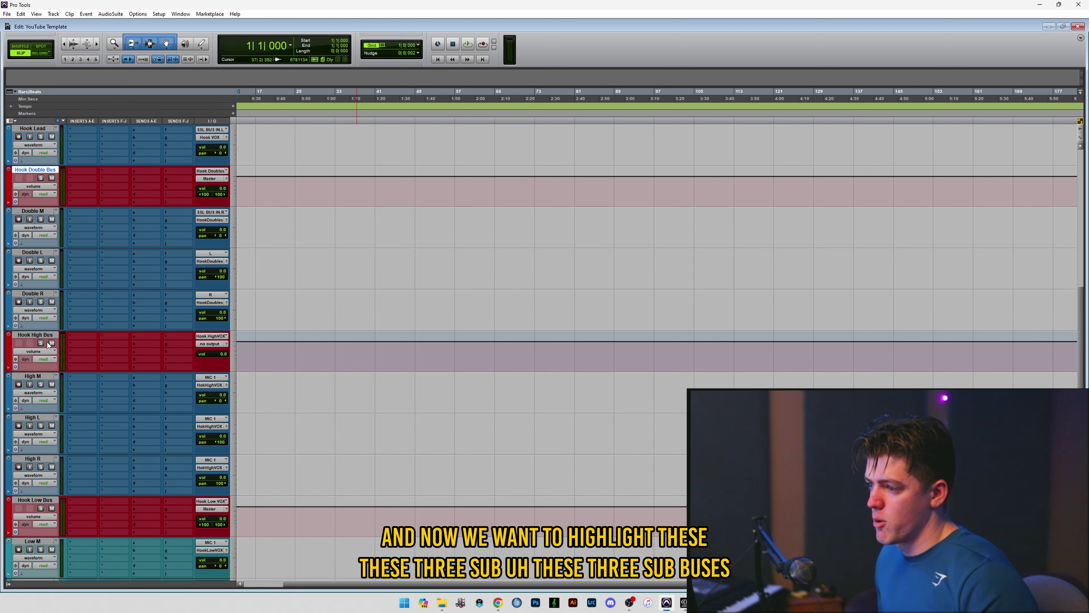
left_click(43, 417, "ctrl")
scroll(61, 400, "up", 3)
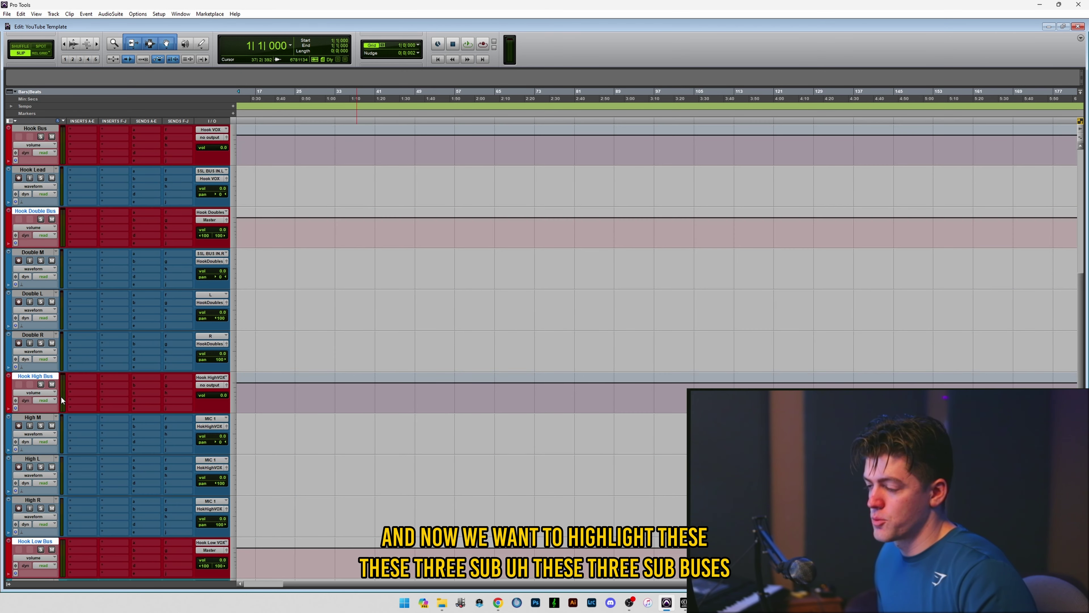
scroll(61, 400, "down", 2)
scroll(61, 400, "up", 2)
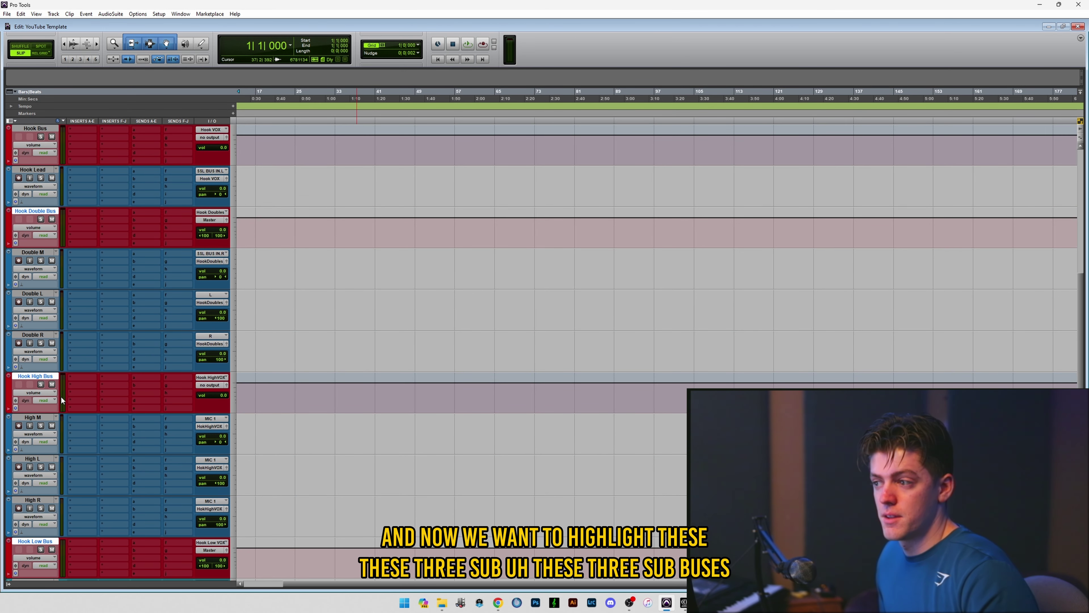
scroll(61, 400, "up", 2)
left_click(36, 252)
Select Hook Double Bus, Hook High Bus and Hook Low Bus together and route their outputs to Hook VOX (Stereo).
left_click(36, 294)
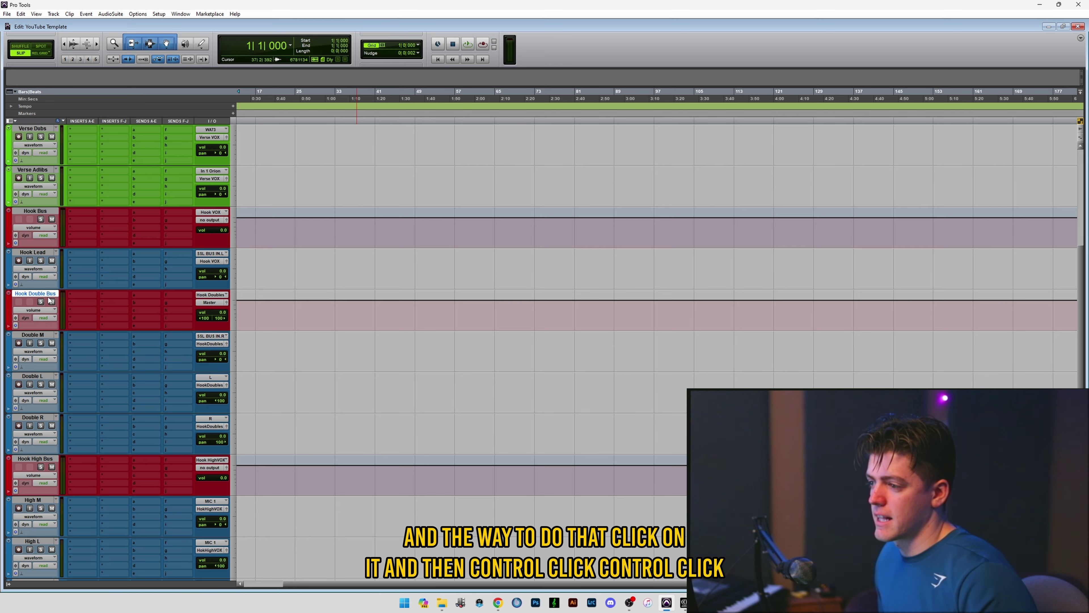
scroll(36, 296, "down", 3)
left_click(35, 335, "ctrl")
left_click(40, 505, "ctrl")
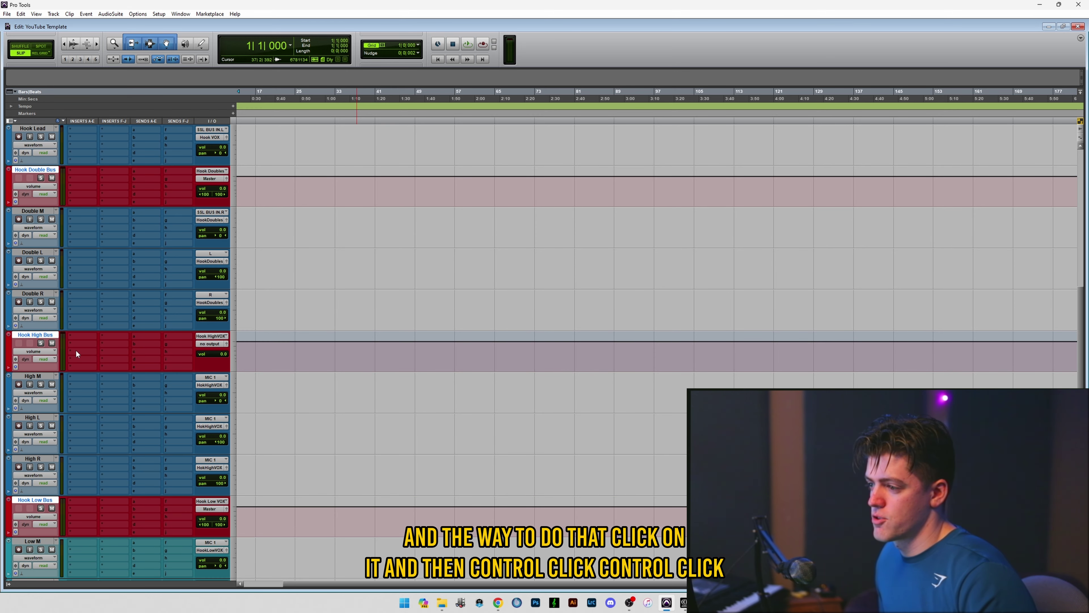
scroll(73, 353, "up", 3)
left_click(209, 303, "alt+shift")
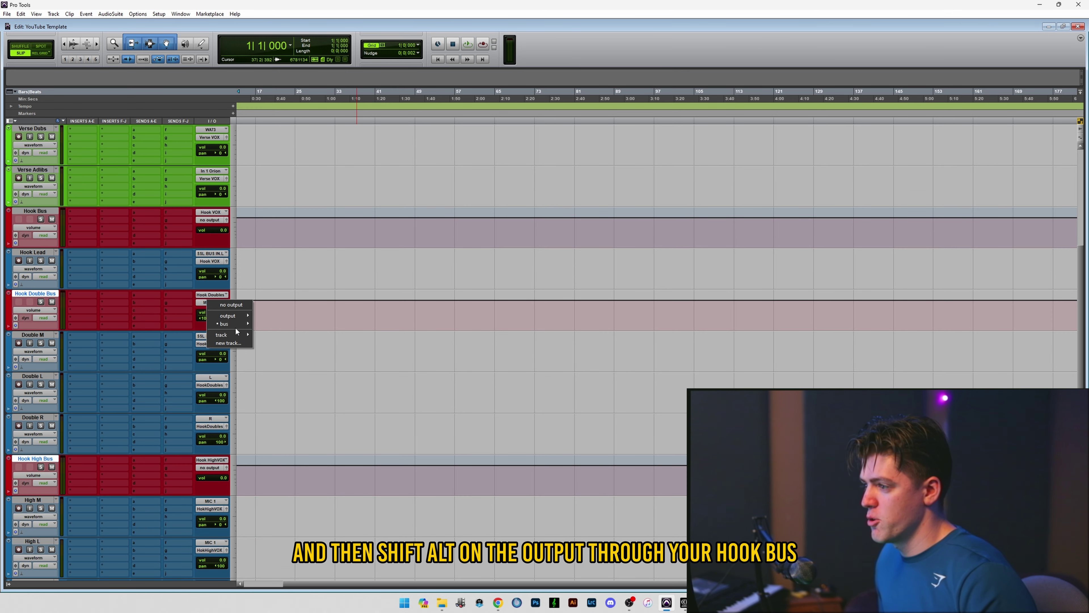
mouse_move(283, 324)
left_click(365, 79)
left_click(35, 211)
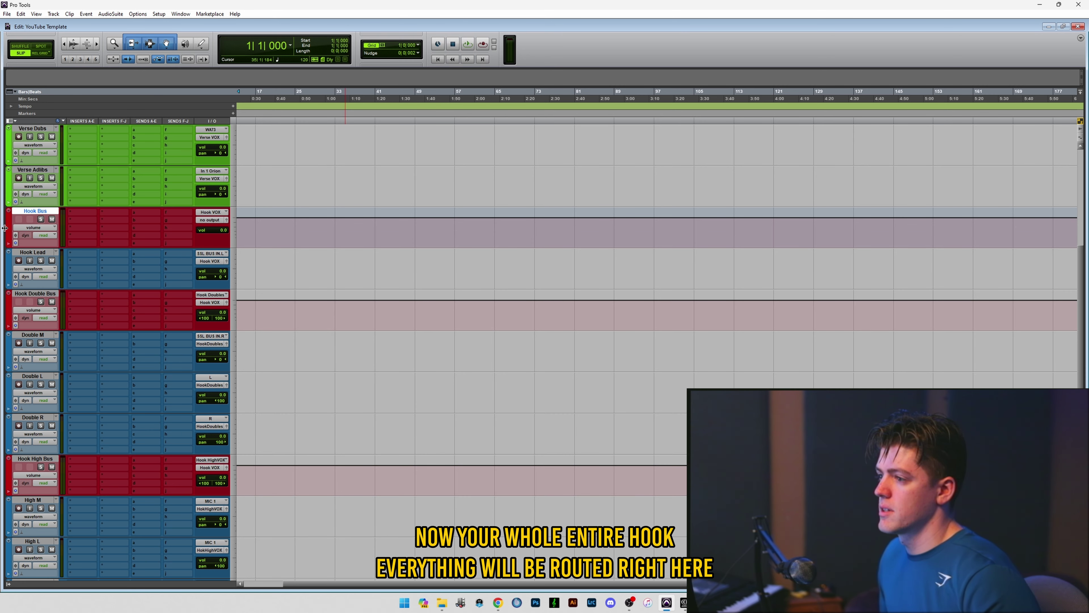
Create five mono audio tracks below Bridge Bus, arranging two of them under Bridge High Bus and two under Bridge Low Bus.
scroll(39, 350, "down", 12)
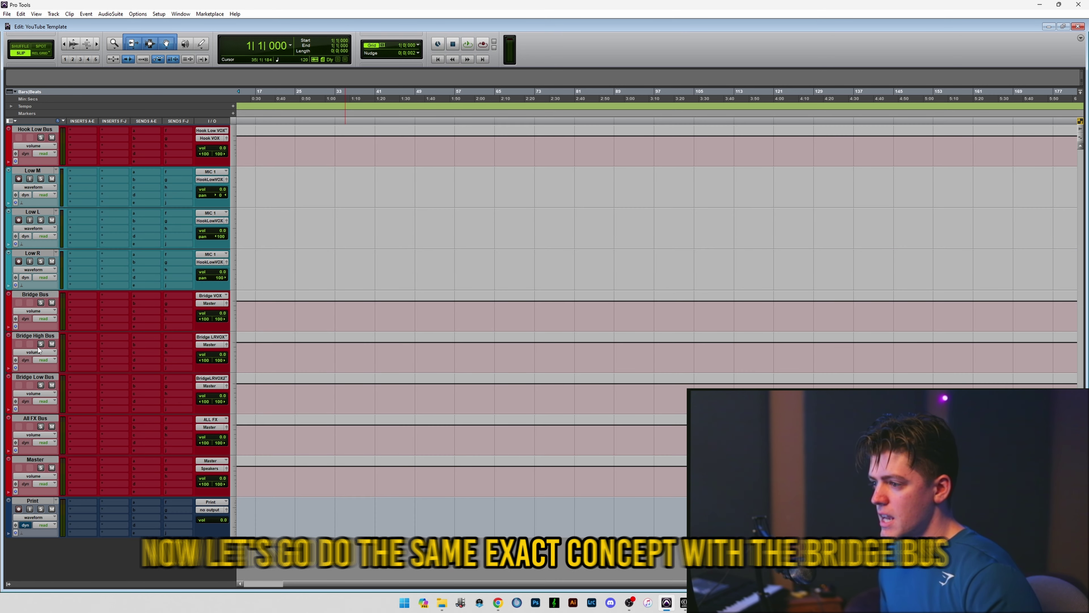
left_click(37, 291)
key("ctrl+shift+n")
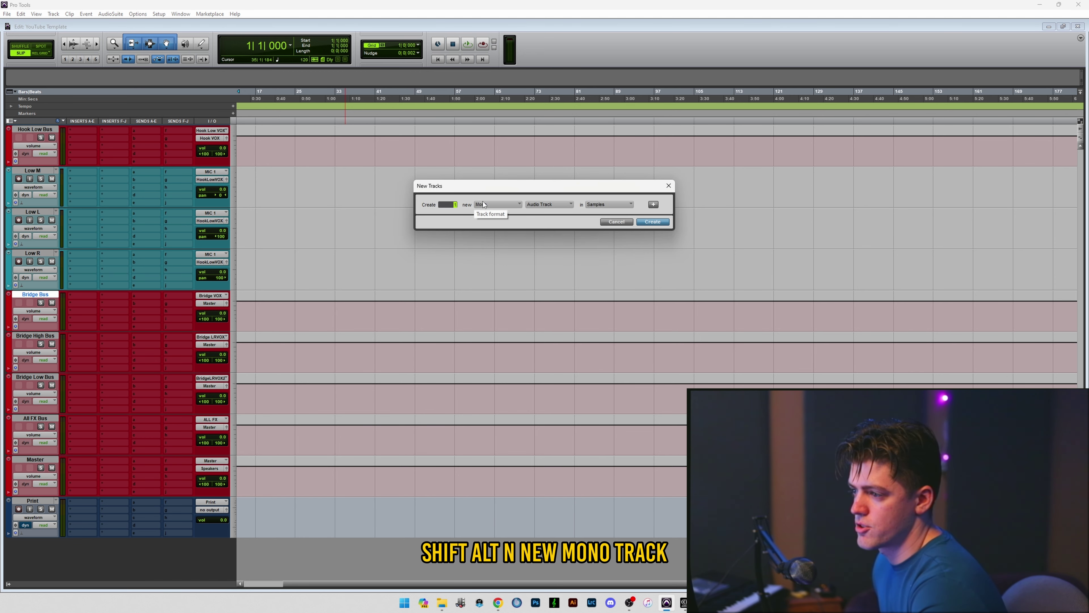
type("5")
key("Return")
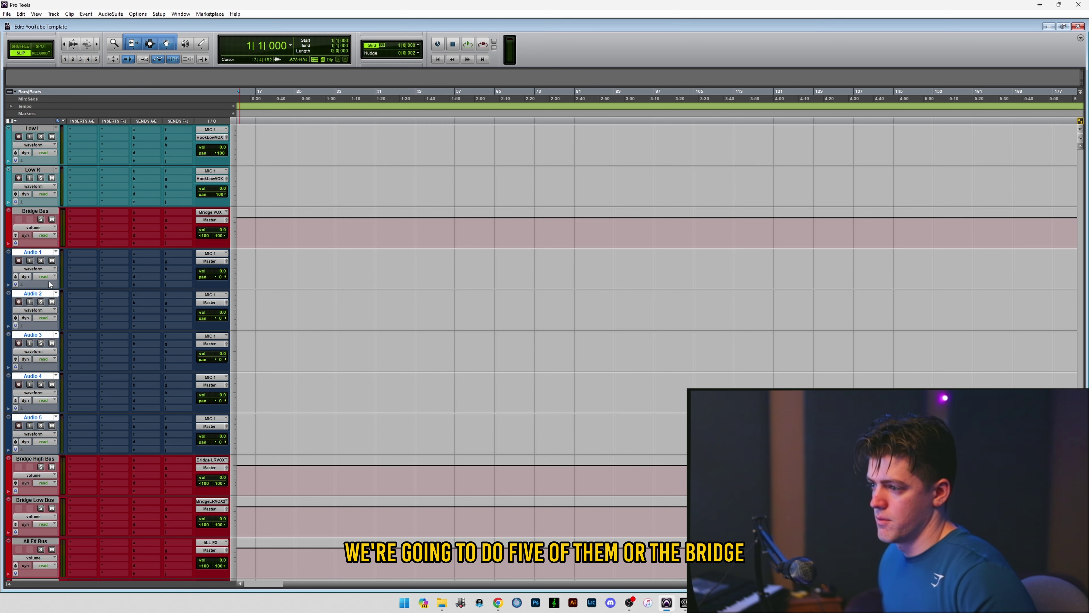
scroll(49, 284, "down", 1)
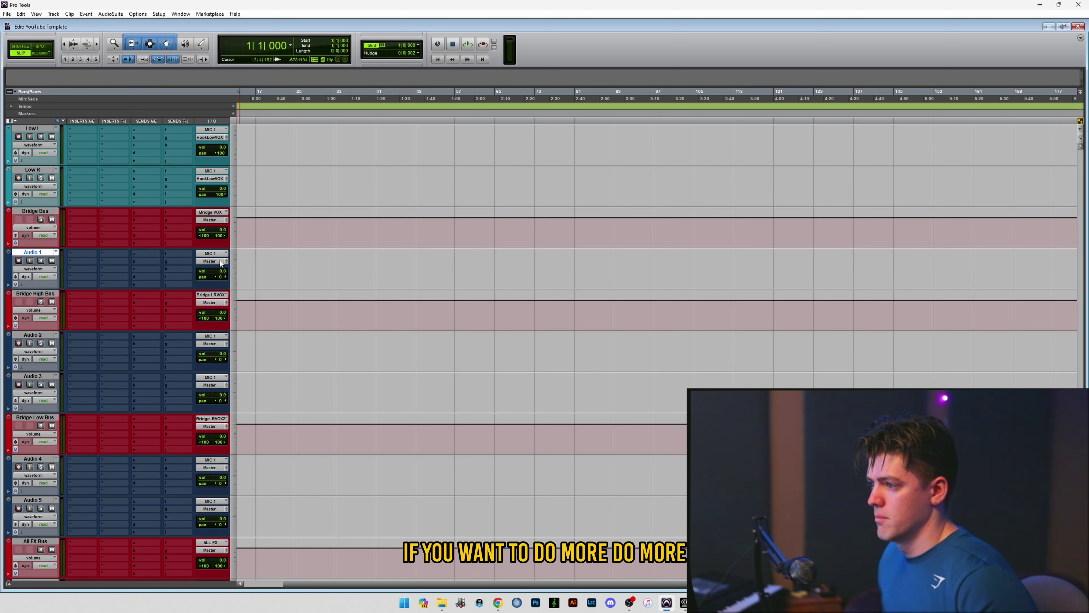
Route the Audio 1 track under Bridge Bus to the Bridge VOX bus and name it Bridge Lead.
left_click(212, 261)
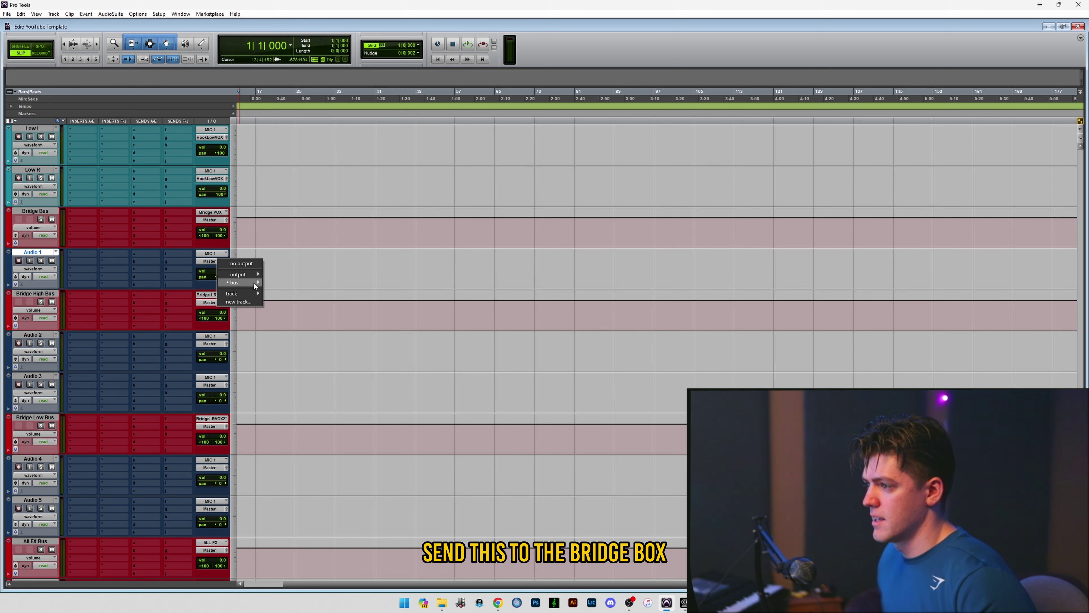
mouse_move(253, 282)
mouse_move(296, 282)
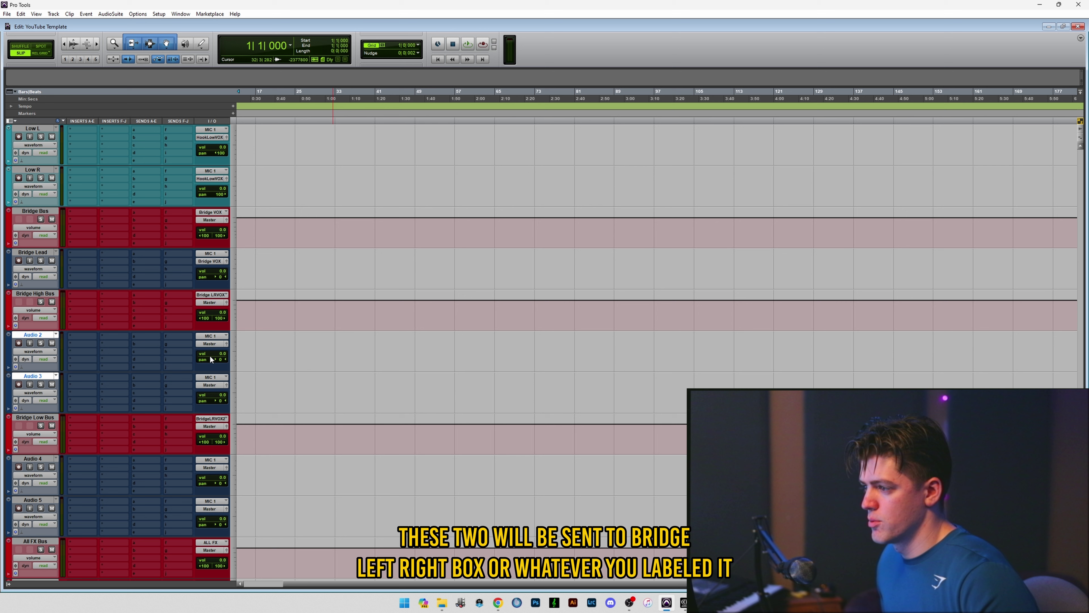
Route the two tracks under Bridge High Bus, Audio 2 and Audio 3, to the Bridge LR VOX (Stereo) bus.
left_click(210, 343)
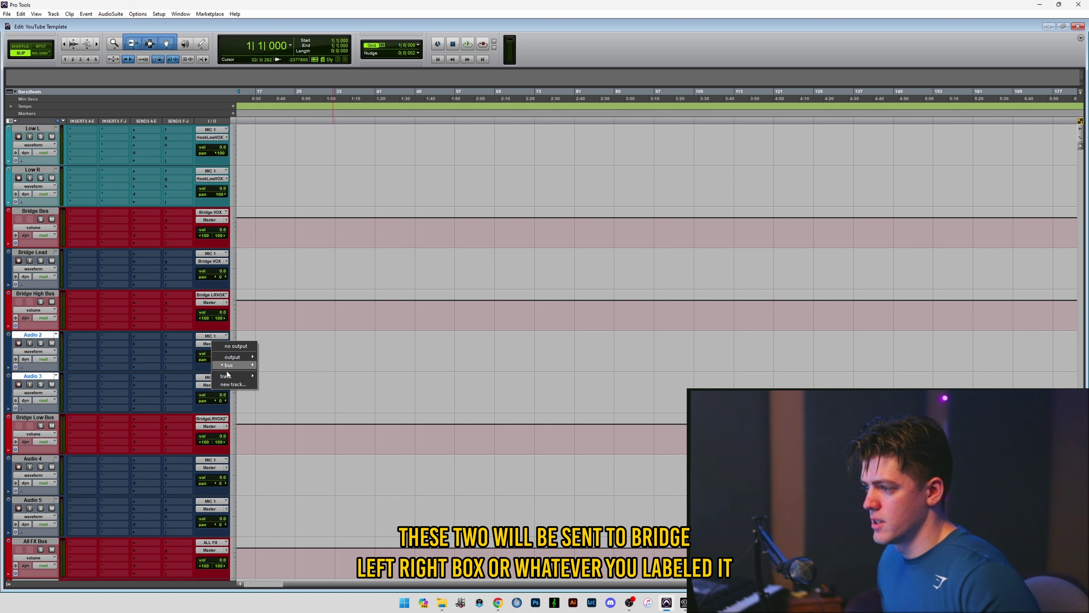
mouse_move(240, 367)
mouse_move(286, 368)
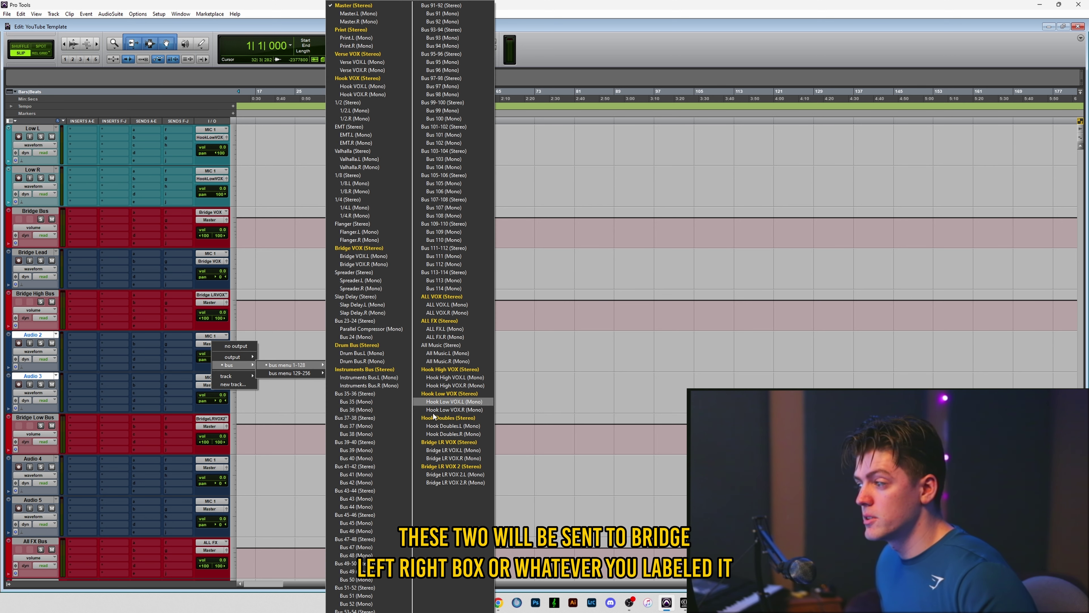
left_click(435, 444)
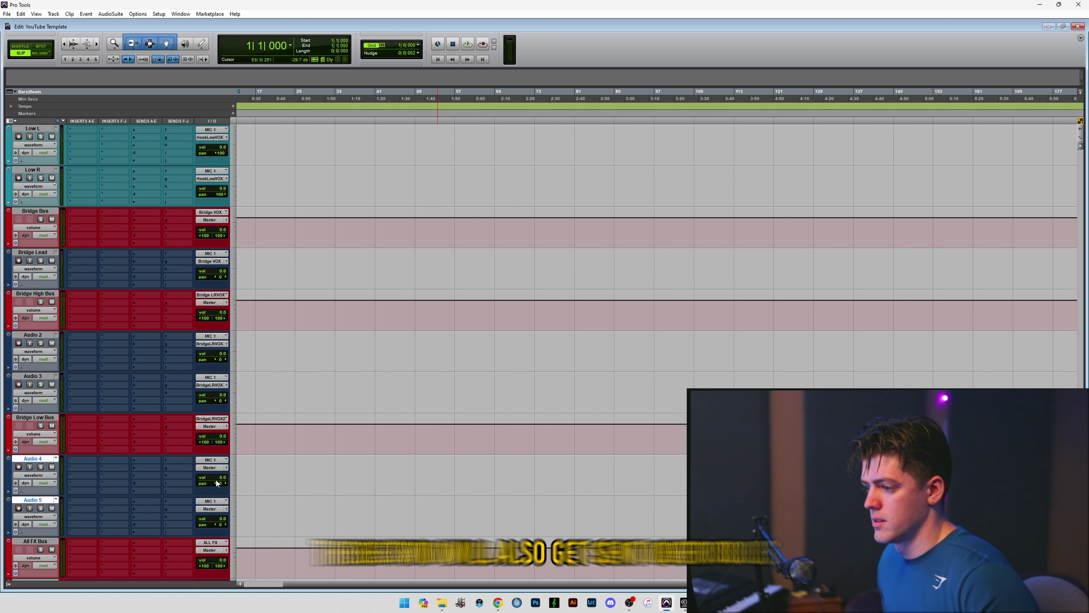
Route the two tracks under Bridge Low Bus, Audio 4 and Audio 5, to the Bridge LR VOX 2 bus.
left_click(210, 467)
mouse_move(240, 483)
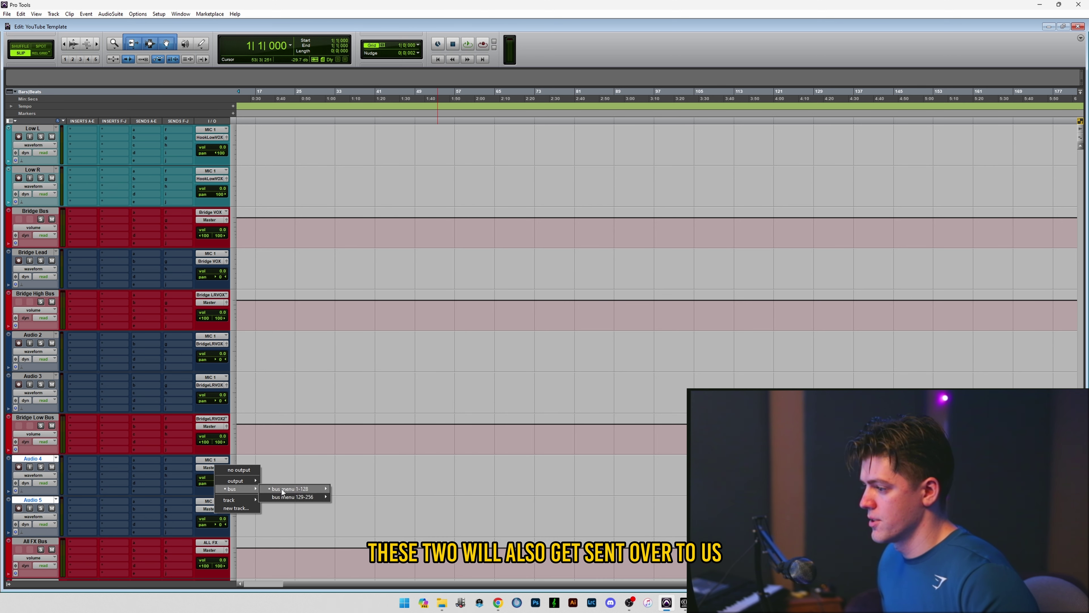
left_click(296, 494)
Rename the two tracks under Bridge High Bus as Br L and Br R.
double_click(32, 336)
type("Br")
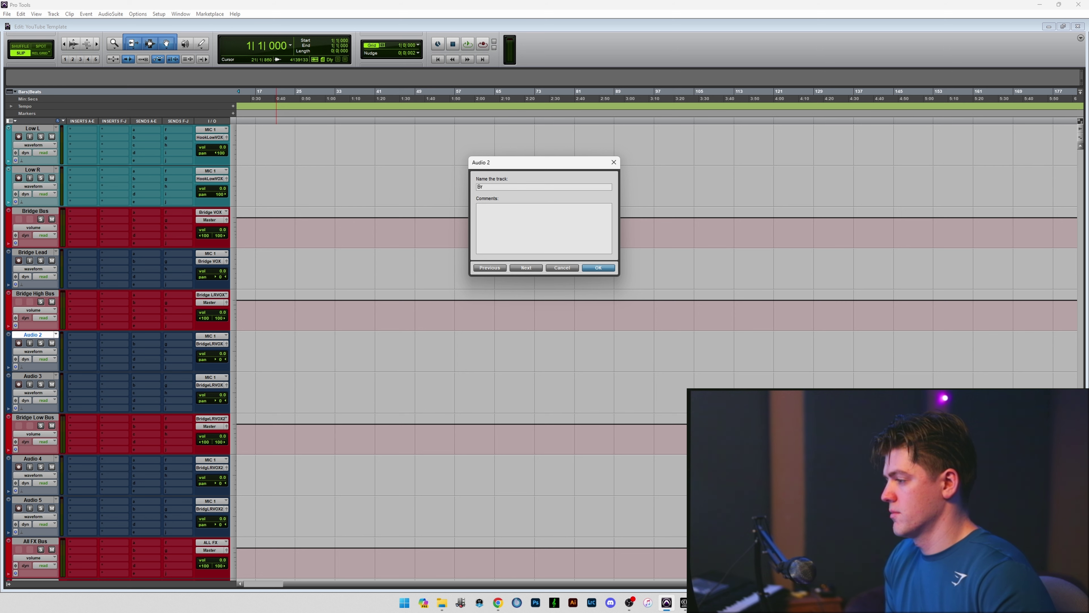
type(" L")
key("ctrl+Right")
type("Br R")
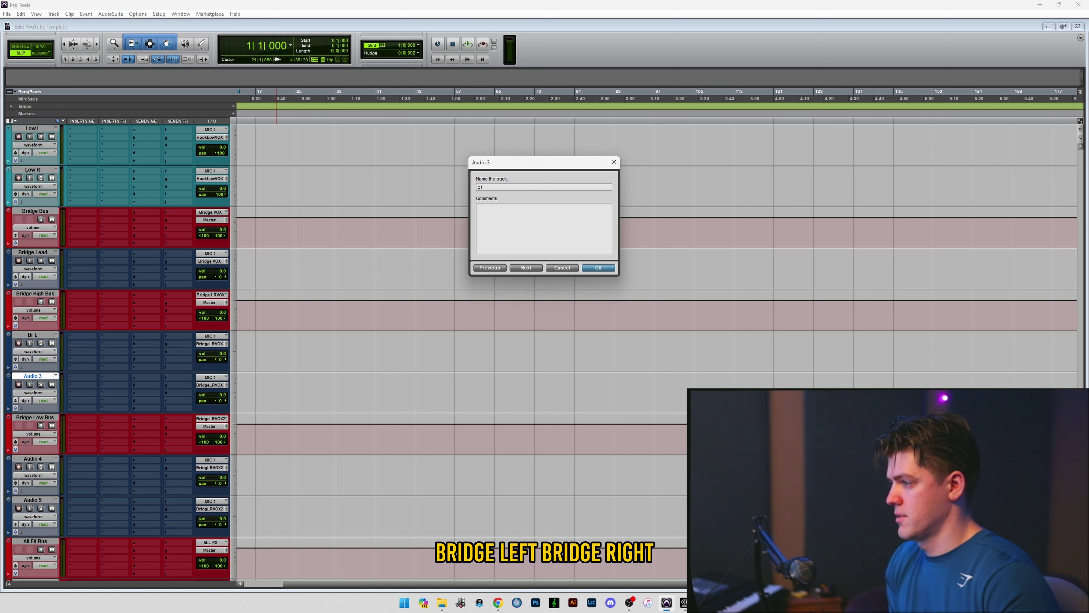
key("Return")
Pan Br L and Audio 4 fully left (100), and Br R and Audio 5 fully right (100).
left_click_drag(212, 359, 187, 357)
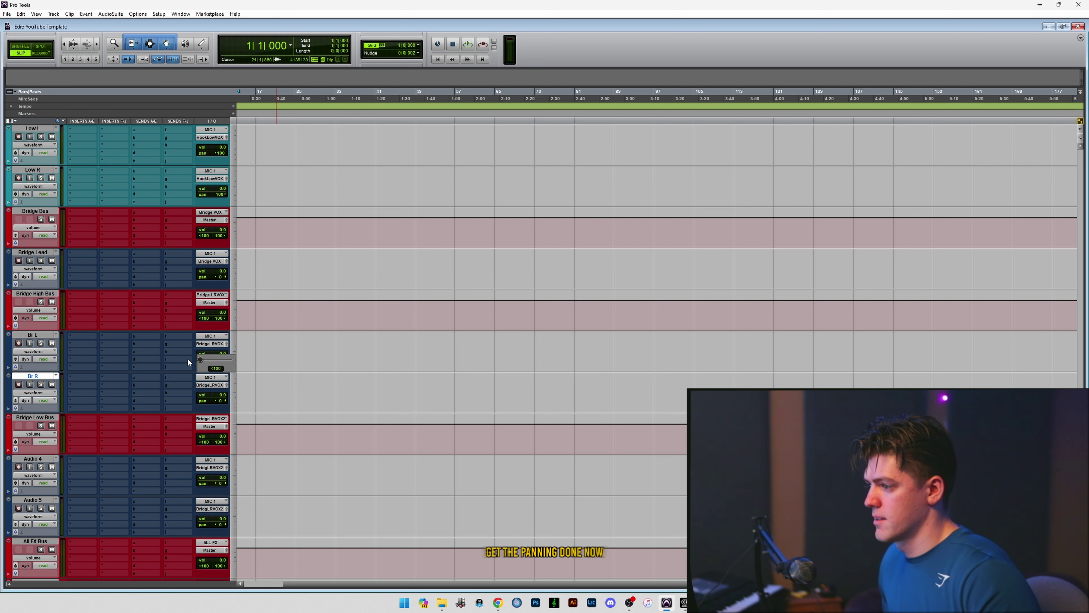
left_click_drag(213, 401, 234, 400)
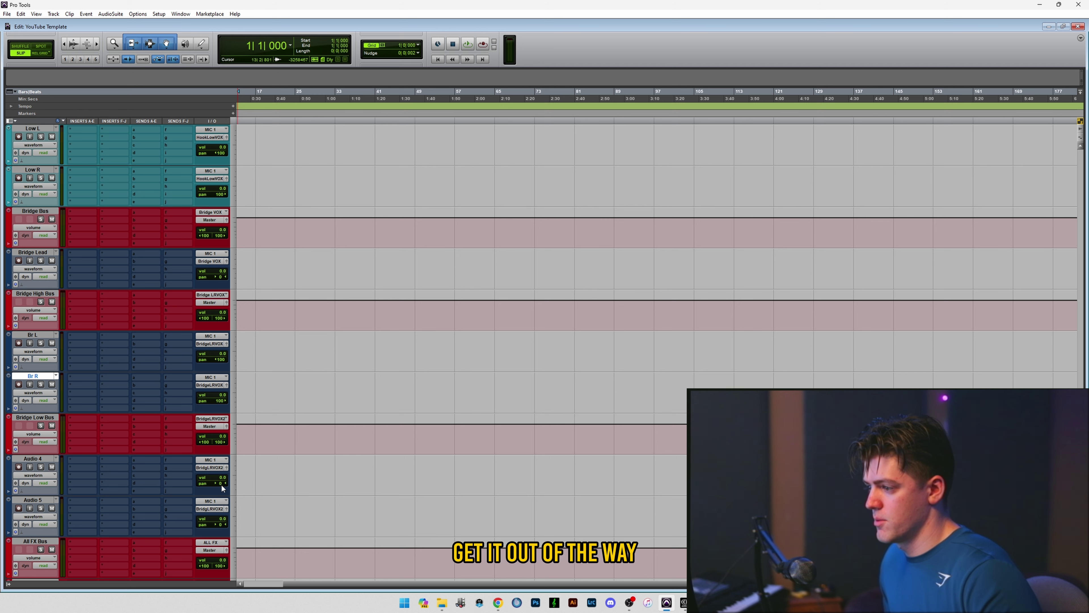
left_click_drag(221, 484, 200, 483)
left_click_drag(216, 525, 235, 524)
Rename the two tracks under Bridge Low Bus as Br L 2 and Br R 2.
double_click(33, 458)
type("Br L 2")
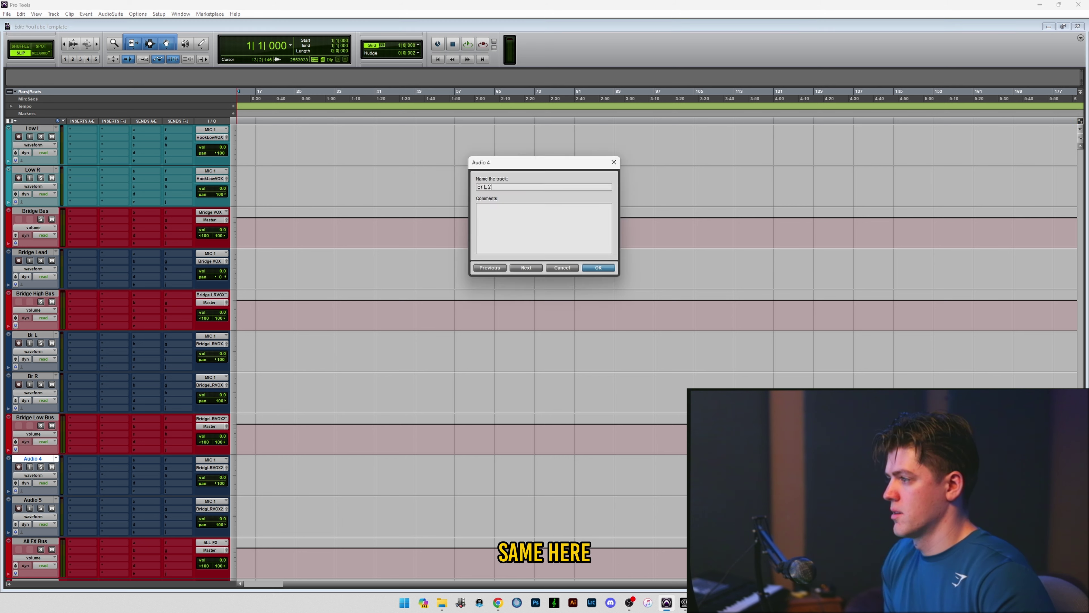
key("Return")
double_click(33, 500)
type("Br R 2")
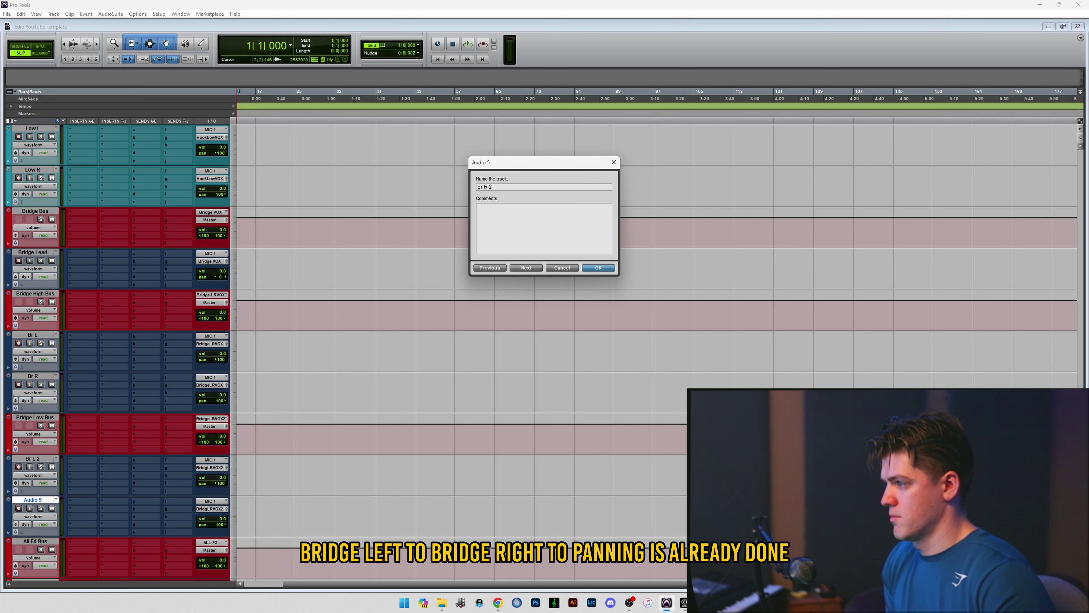
key("Return")
Route the outputs of Bridge High Bus and Bridge Low Bus to the Bridge VOX bus.
left_click(32, 416)
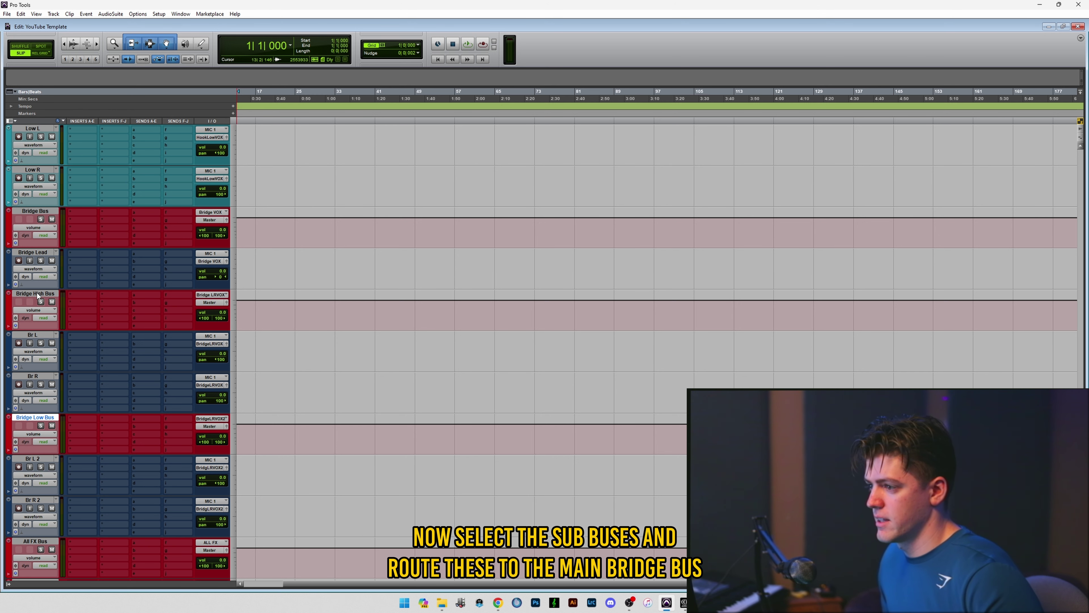
left_click(210, 303)
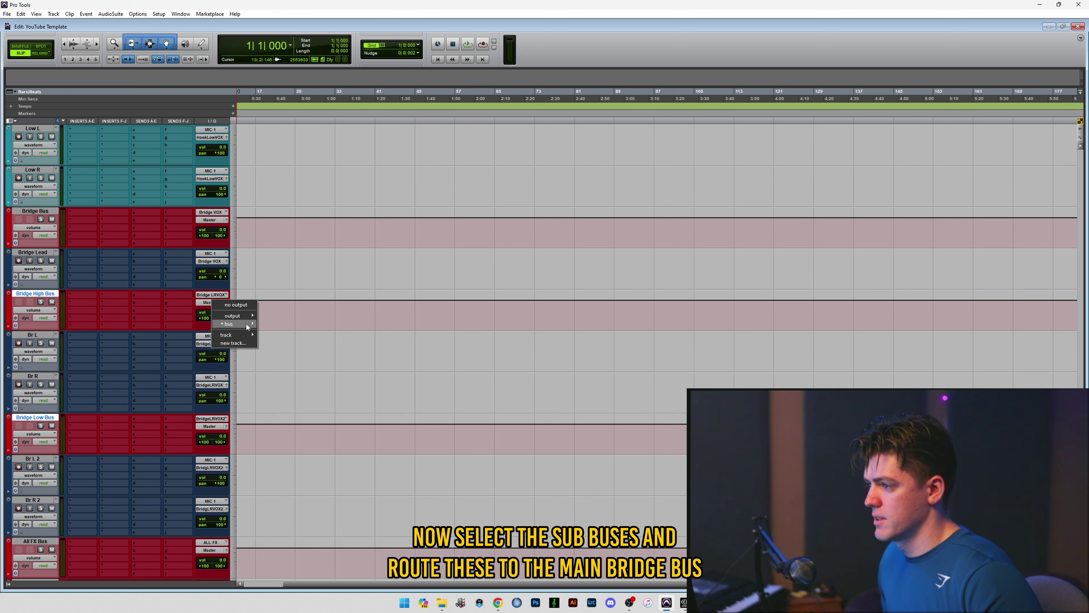
mouse_move(245, 323)
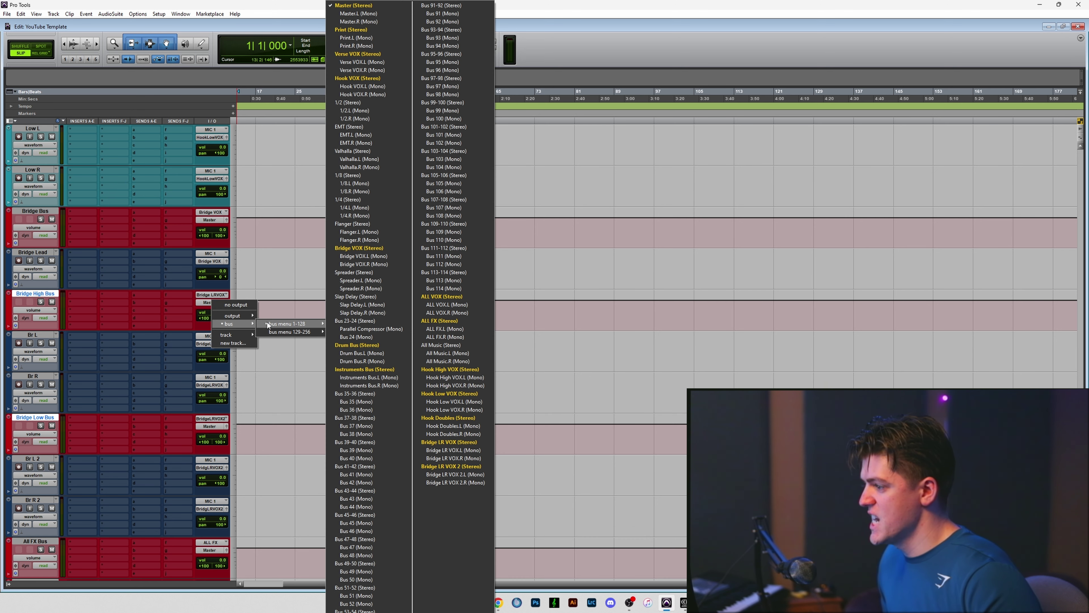
left_click(359, 248, "alt+shift")
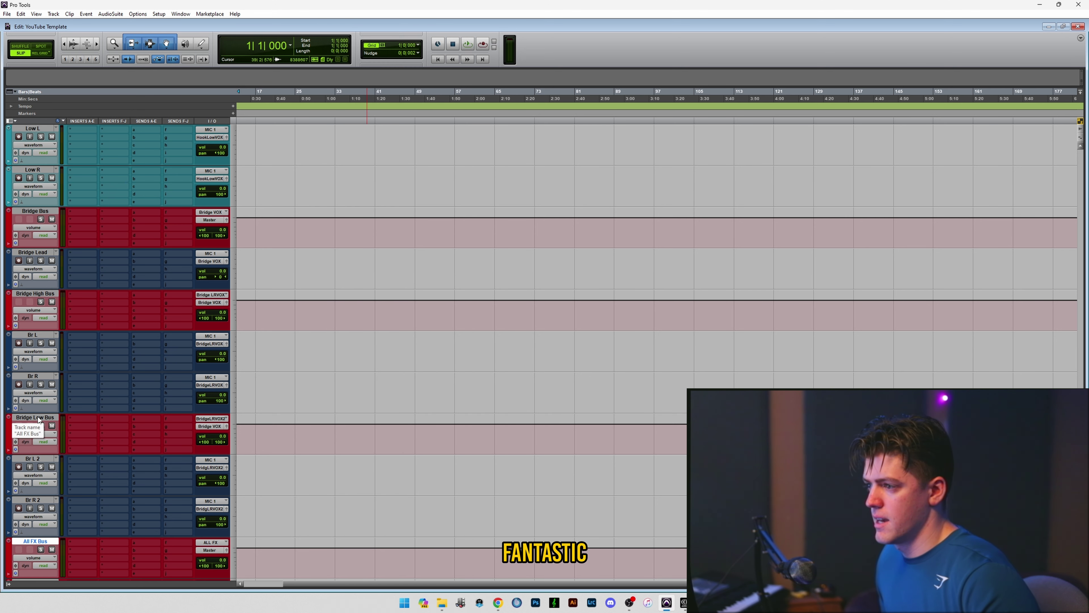
Route the outputs of Bridge Bus, Hook Bus and Verse Bus together to the ALL VOX bus.
scroll(61, 392, "down", 1)
scroll(60, 392, "up", 4)
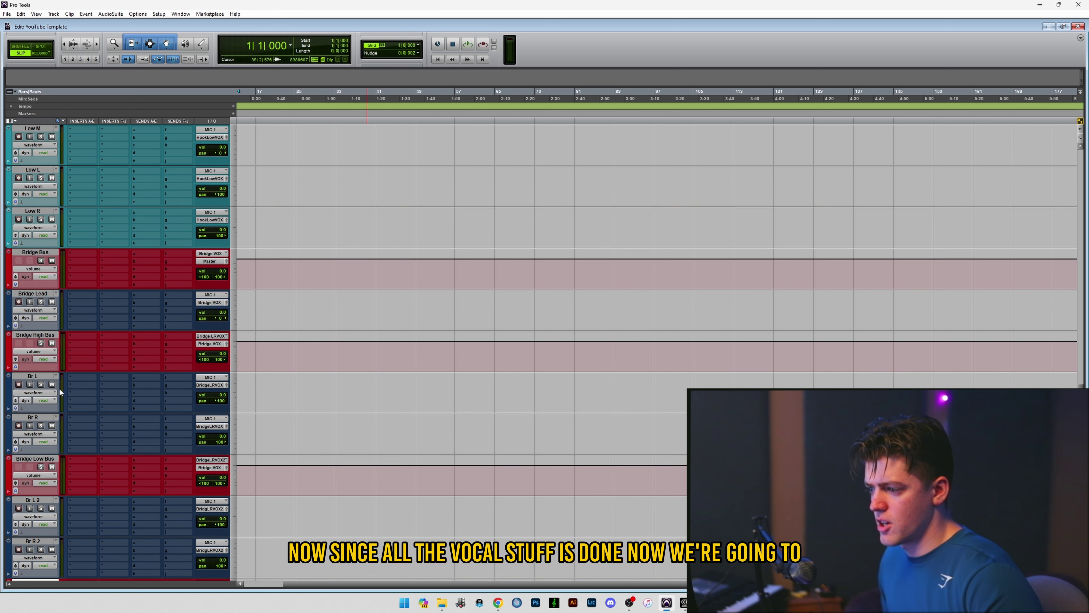
left_click(36, 335)
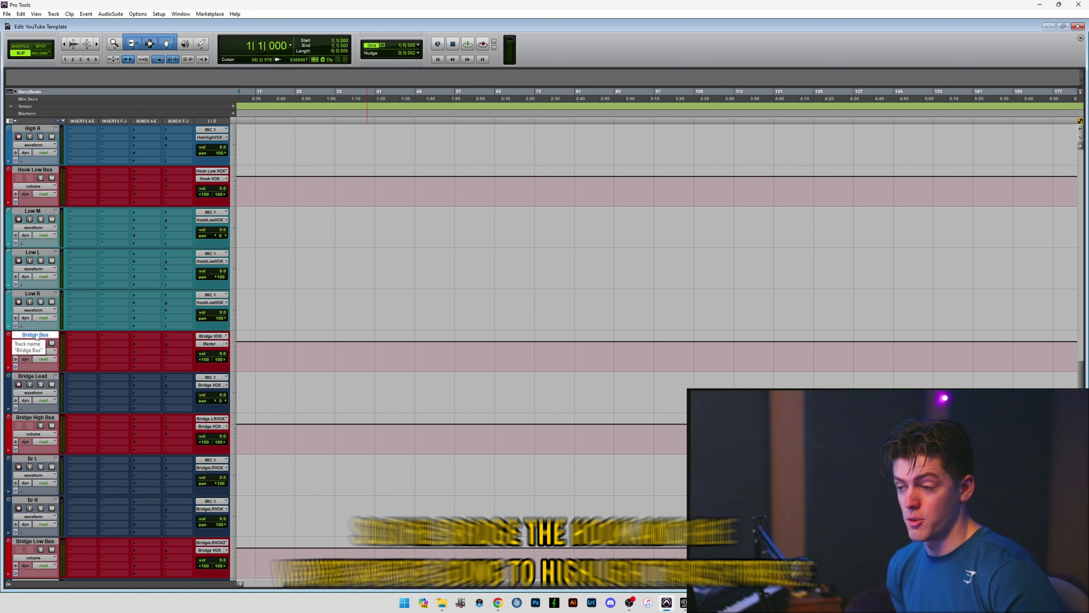
scroll(67, 282, "up", 6)
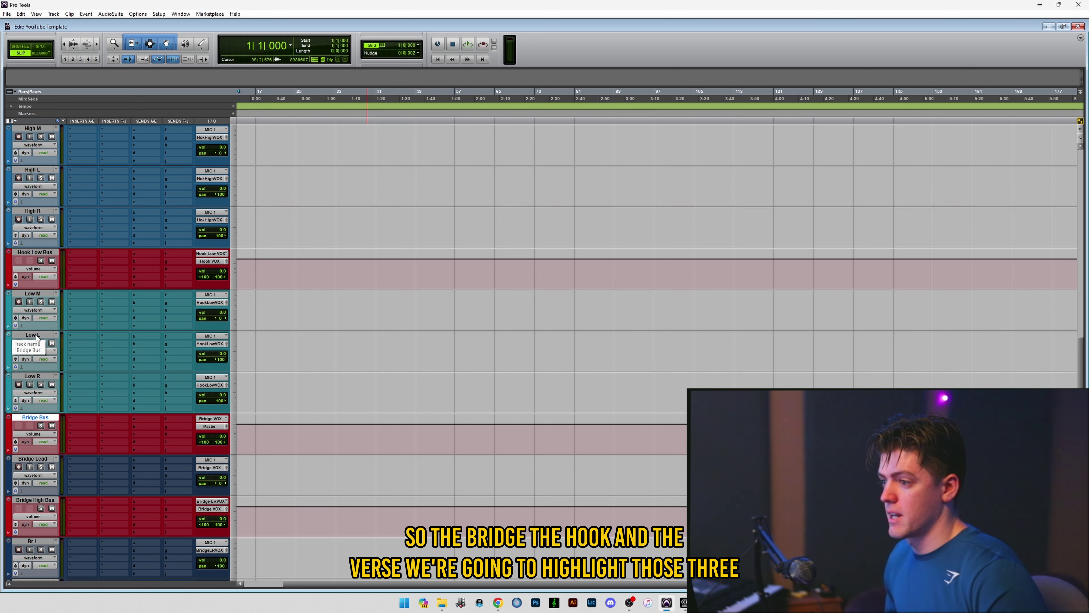
scroll(68, 283, "up", 15)
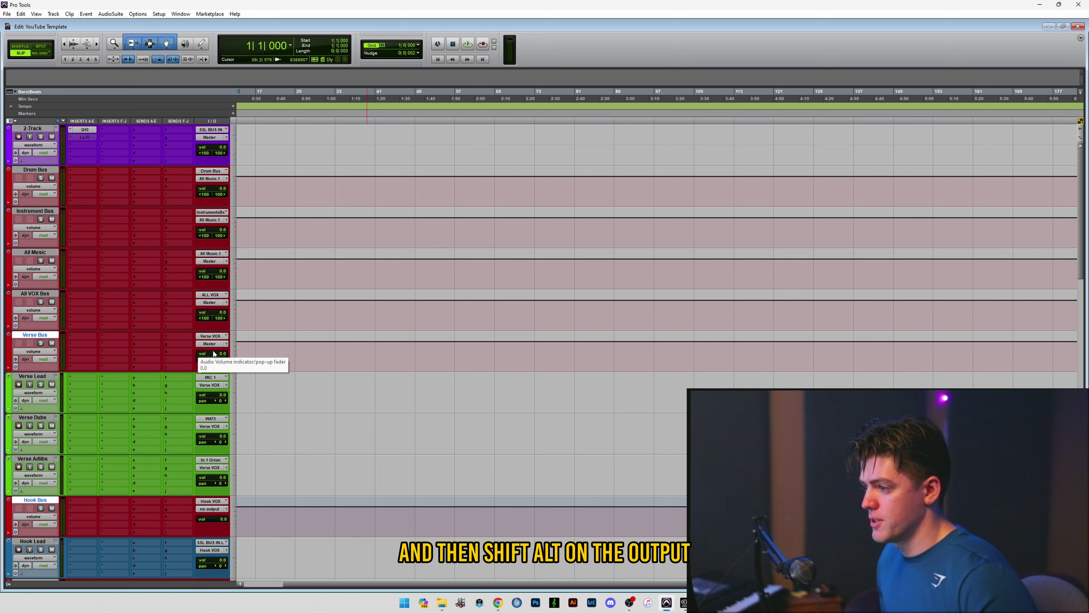
left_click(214, 343, "alt+shift")
mouse_move(228, 365)
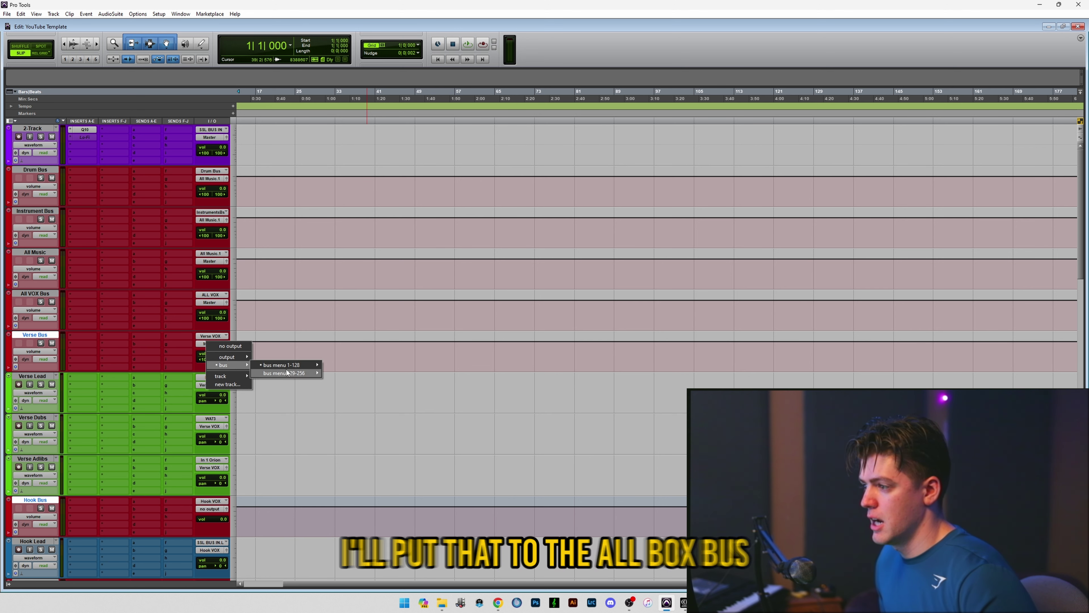
mouse_move(289, 369)
left_click(435, 296)
scroll(183, 367, "down", 2)
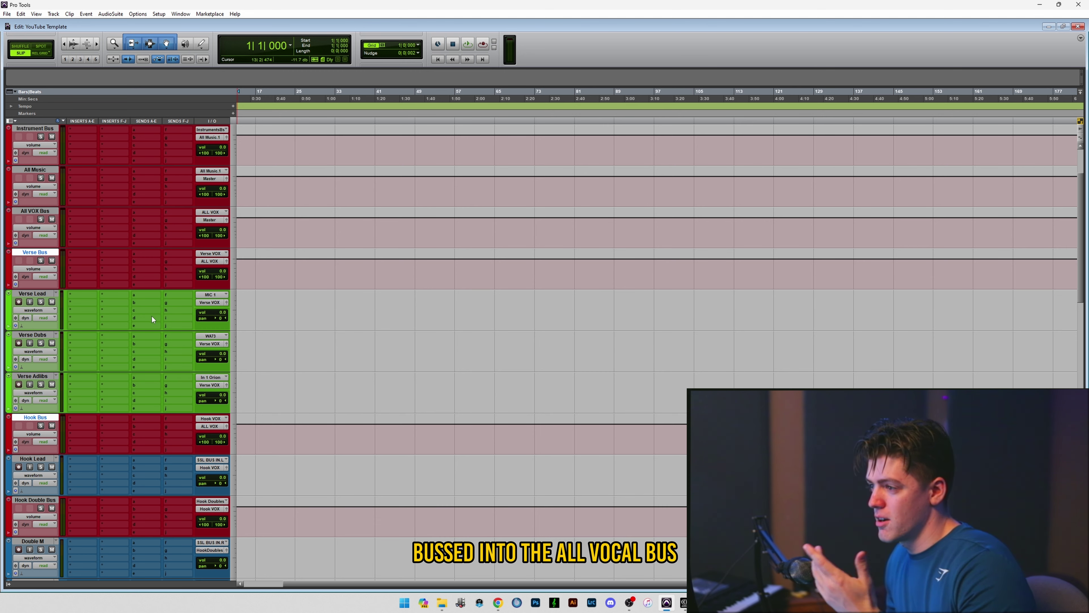
Create six new stereo aux tracks directly below All FX Bus.
scroll(152, 316, "down", 10)
scroll(141, 324, "down", 10)
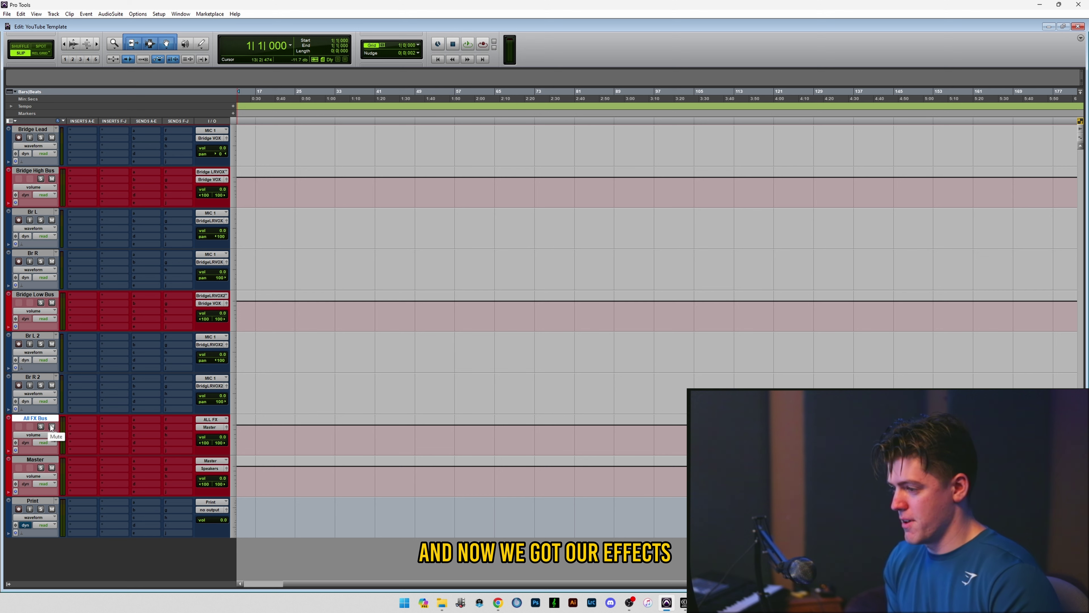
key("ctrl+shift+n")
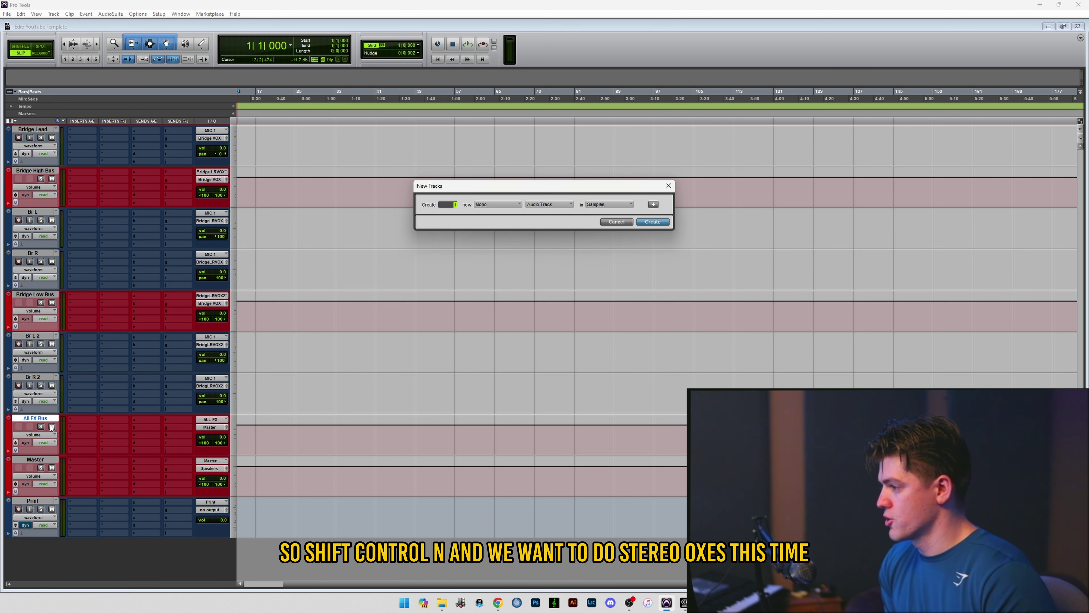
left_click(493, 205)
left_click(513, 211)
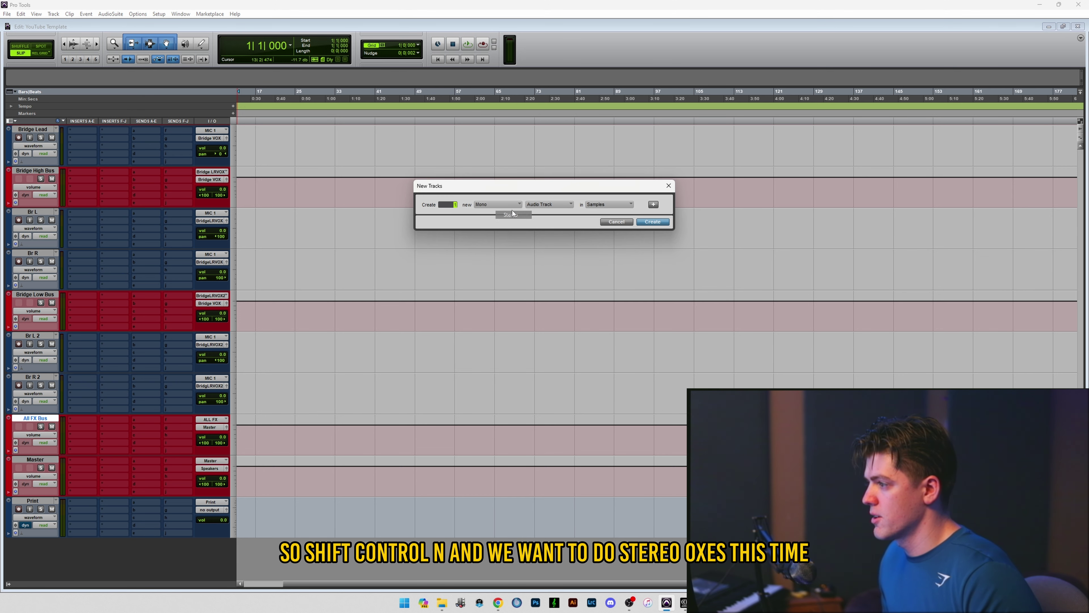
left_click(560, 205)
left_click(571, 216)
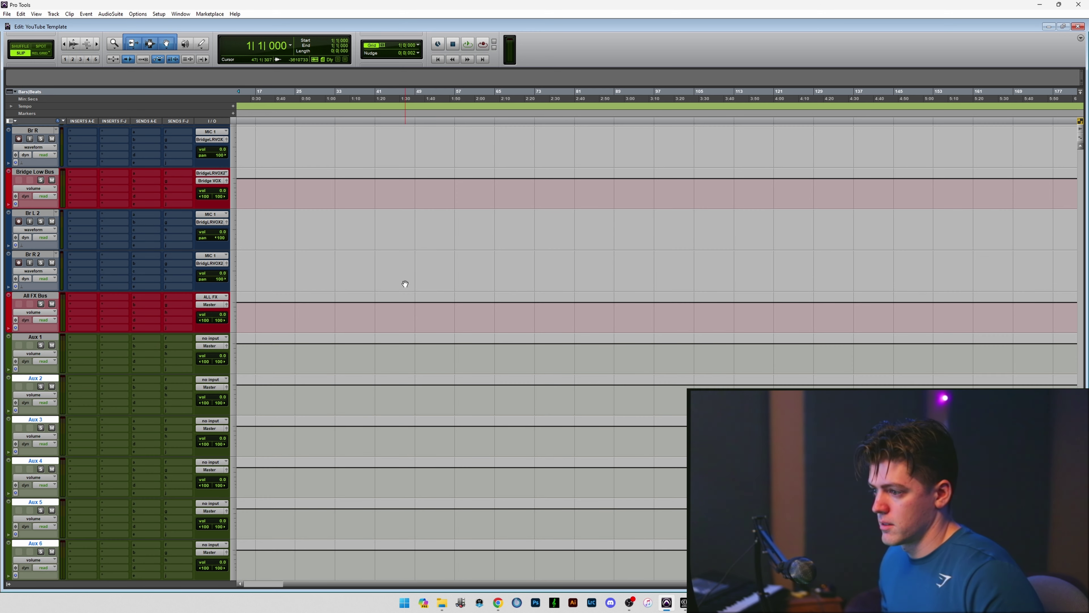
Rename the six new aux tracks, in order, as Verb 1, Verb 2, Slap Delay, 1/8, 1/4 and 1/2.
type("Verb 1")
key("Return")
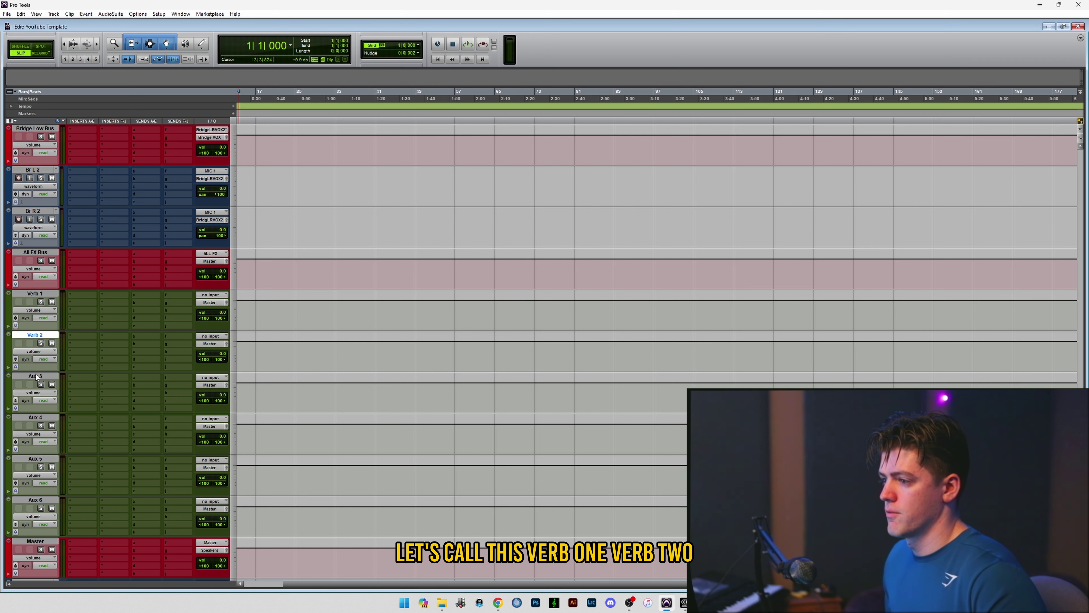
double_click(36, 376)
type("Delay 1")
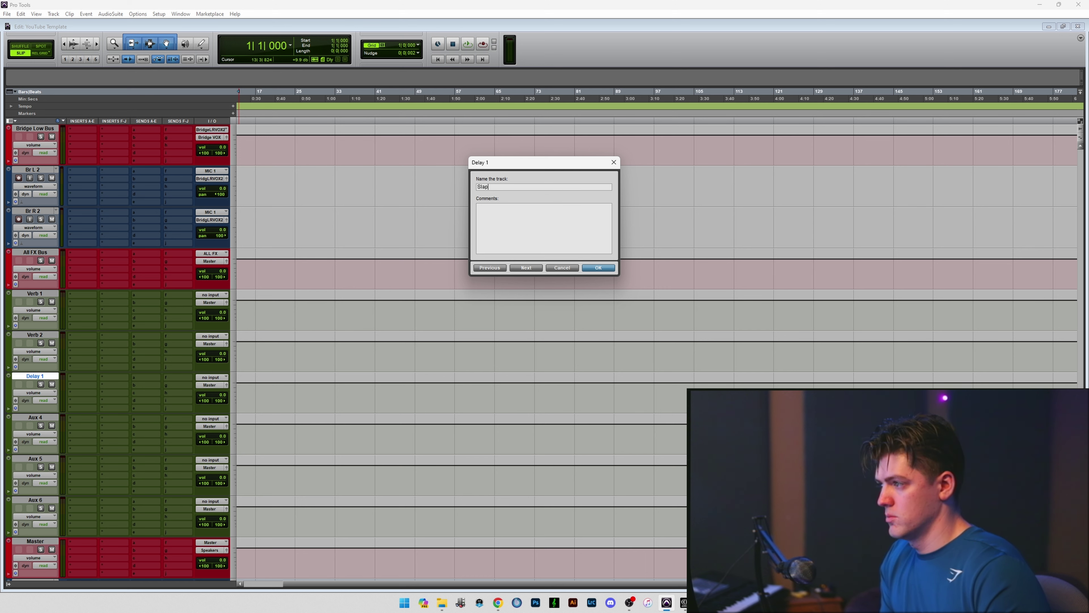
type(" De")
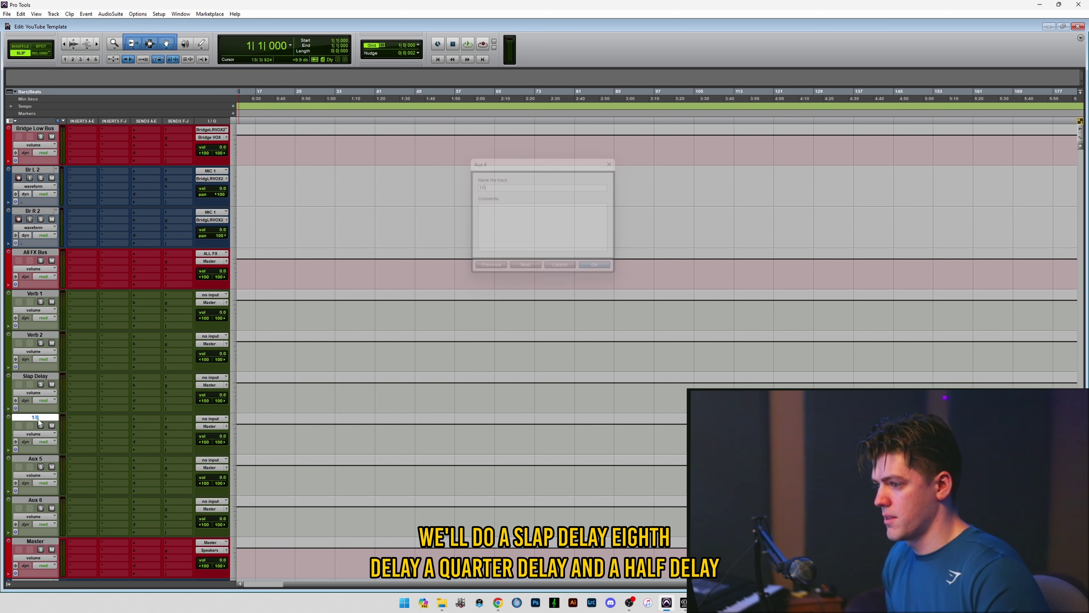
double_click(20, 498)
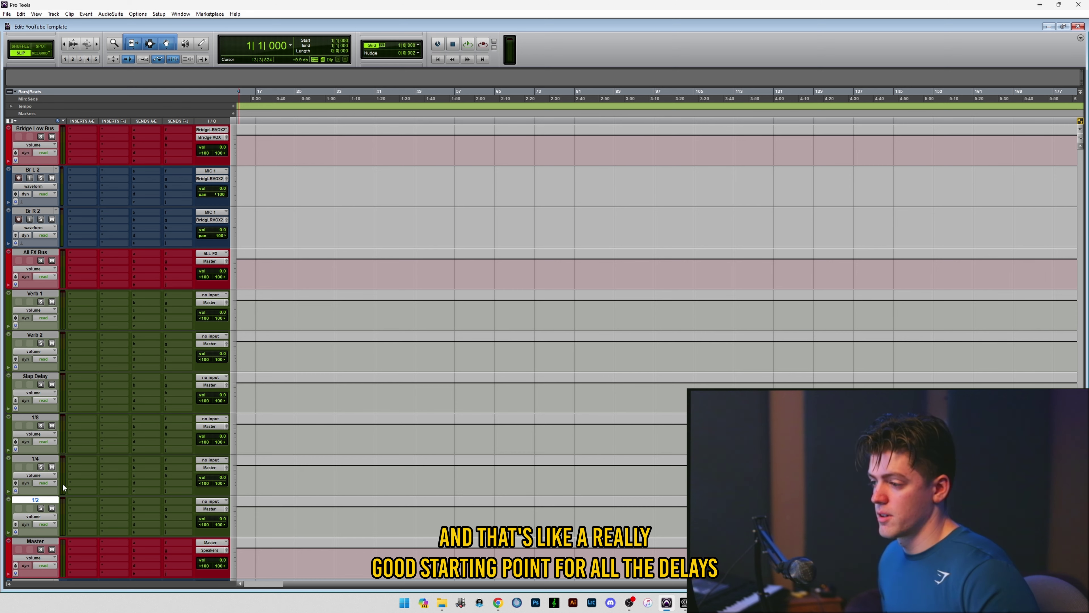
Colour the six effects tracks from Verb 1 to 1/2 gold and route their outputs to the ALL FX bus.
left_click(35, 377)
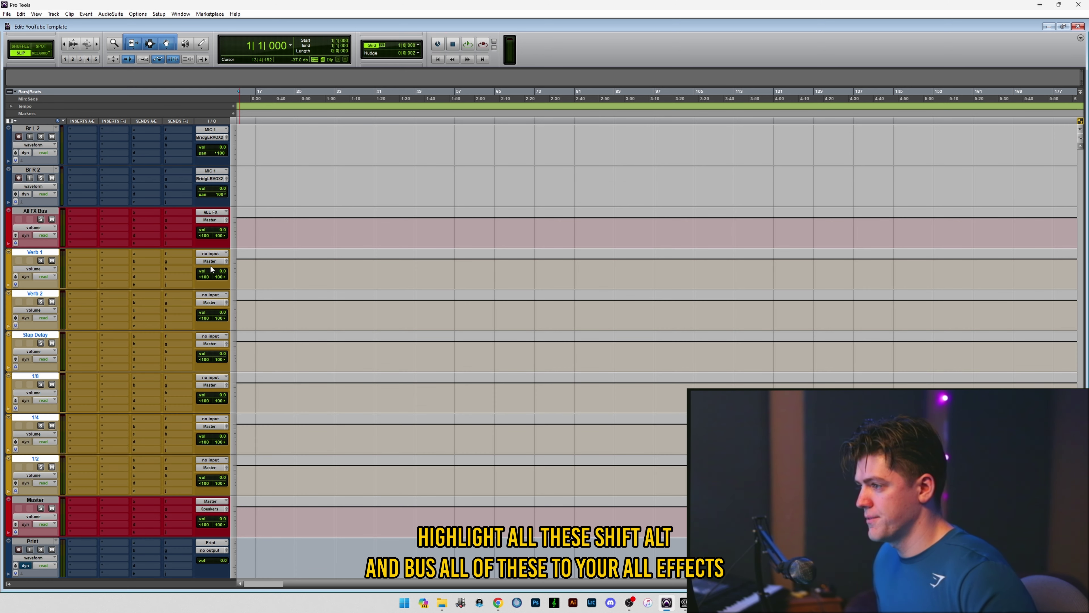
left_click(210, 261, "alt+shift")
mouse_move(232, 283)
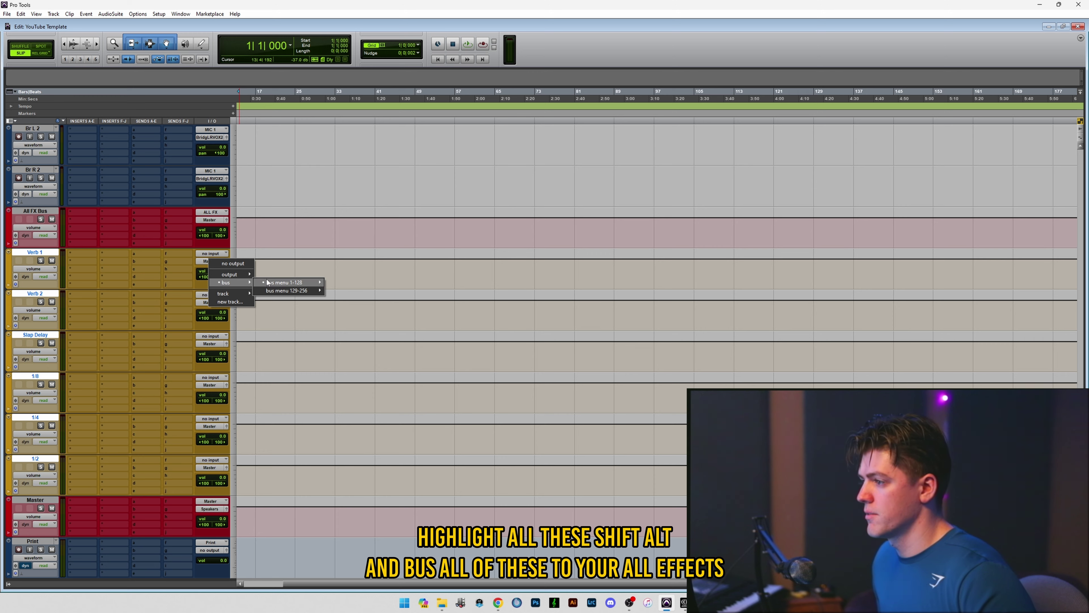
mouse_move(267, 282)
left_click(365, 253)
Route the outputs of All FX Bus, All Music, All VOX Bus and 2-Track together to the Master bus.
left_click(38, 210)
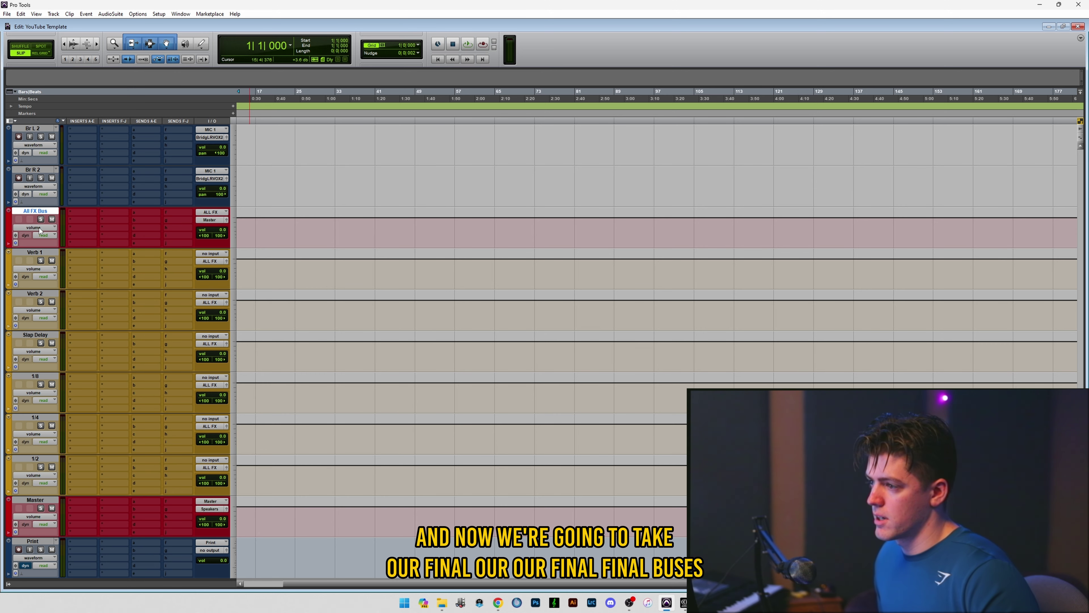
scroll(39, 222, "up", 2)
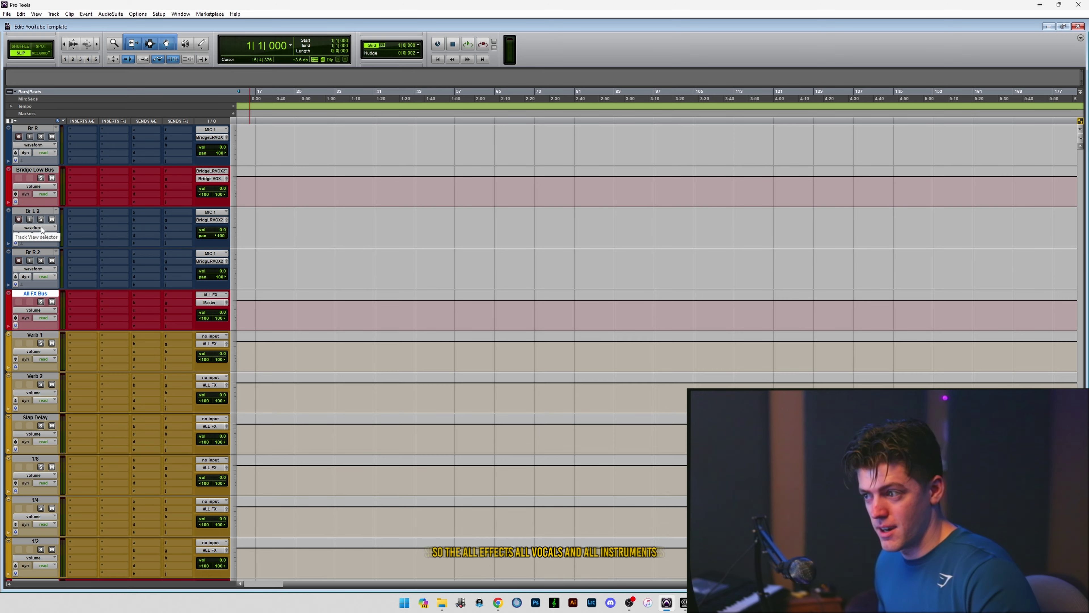
scroll(66, 302, "up", 12)
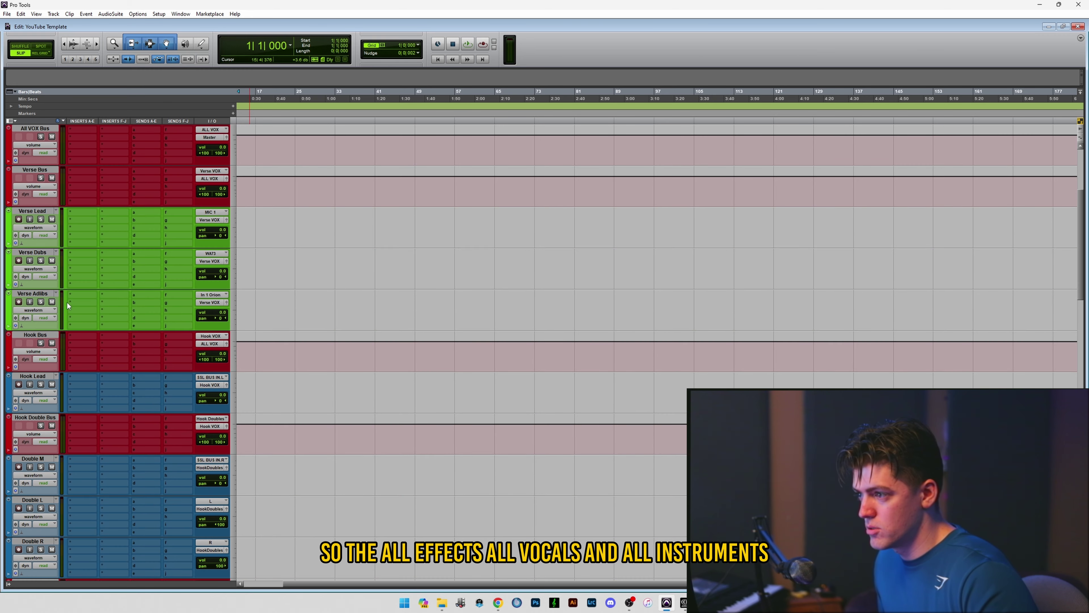
scroll(67, 302, "up", 4)
left_click(35, 252)
left_click(35, 293, "ctrl")
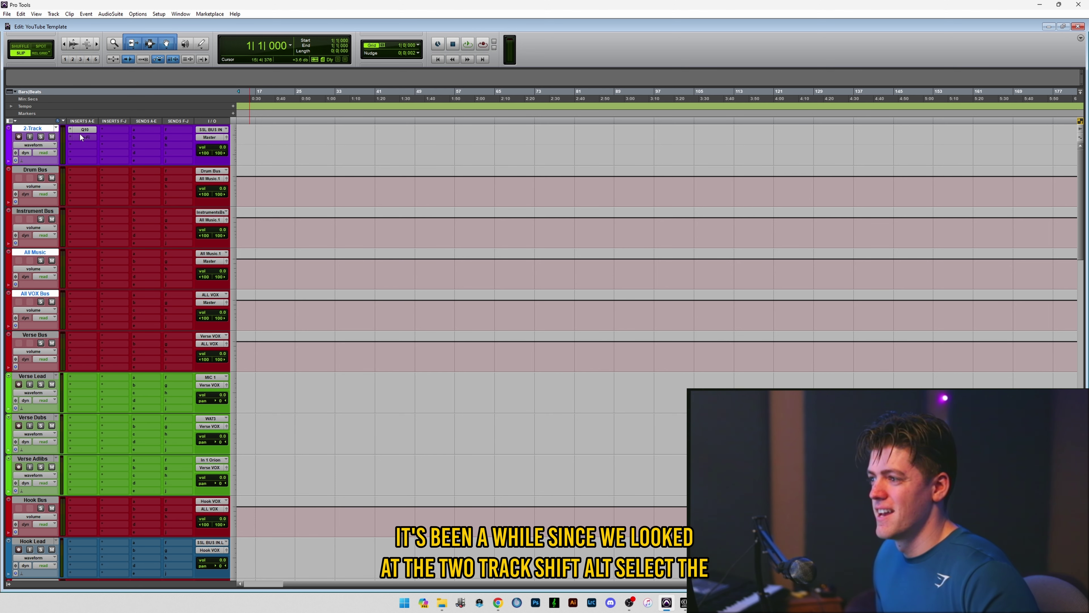
left_click(209, 137)
mouse_move(220, 162)
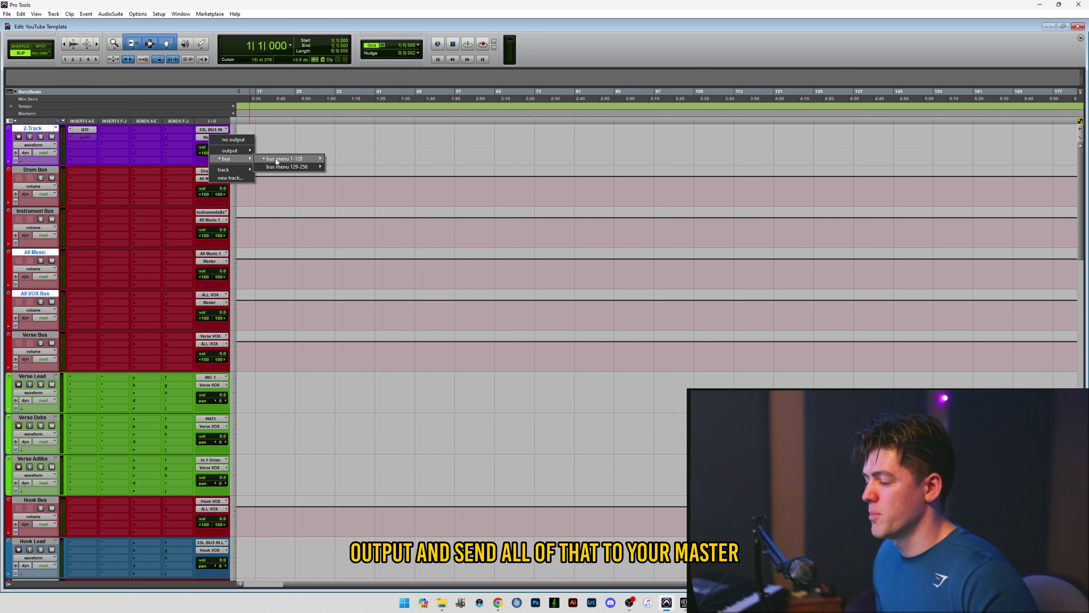
mouse_move(276, 161)
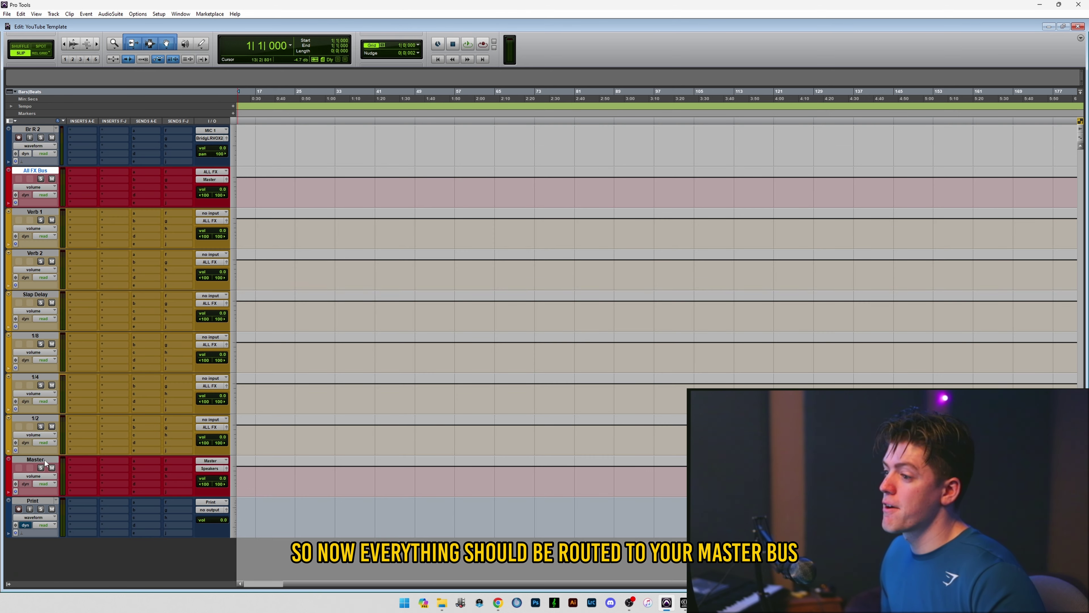
left_click(43, 459)
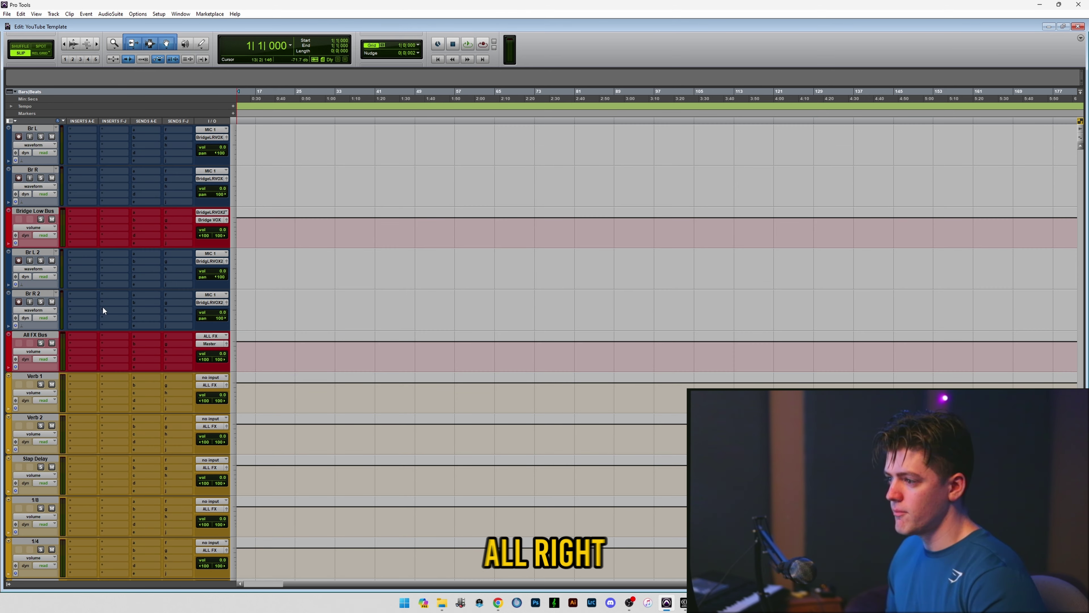
Move the 2-Track down in the track order so it sits between Instrument Bus and All Music.
scroll(103, 307, "up", 9)
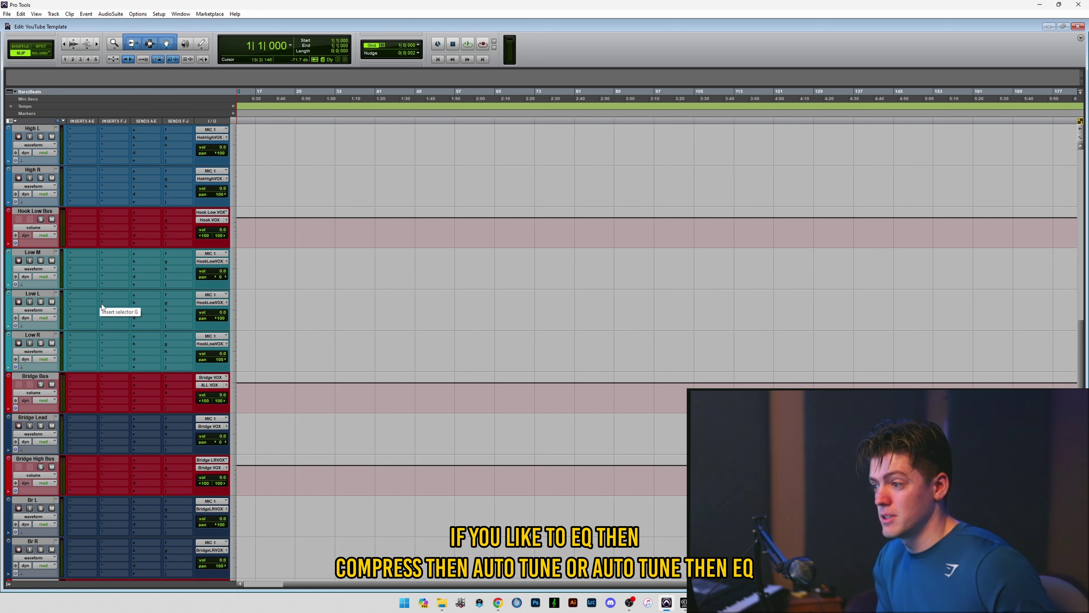
scroll(103, 305, "up", 6)
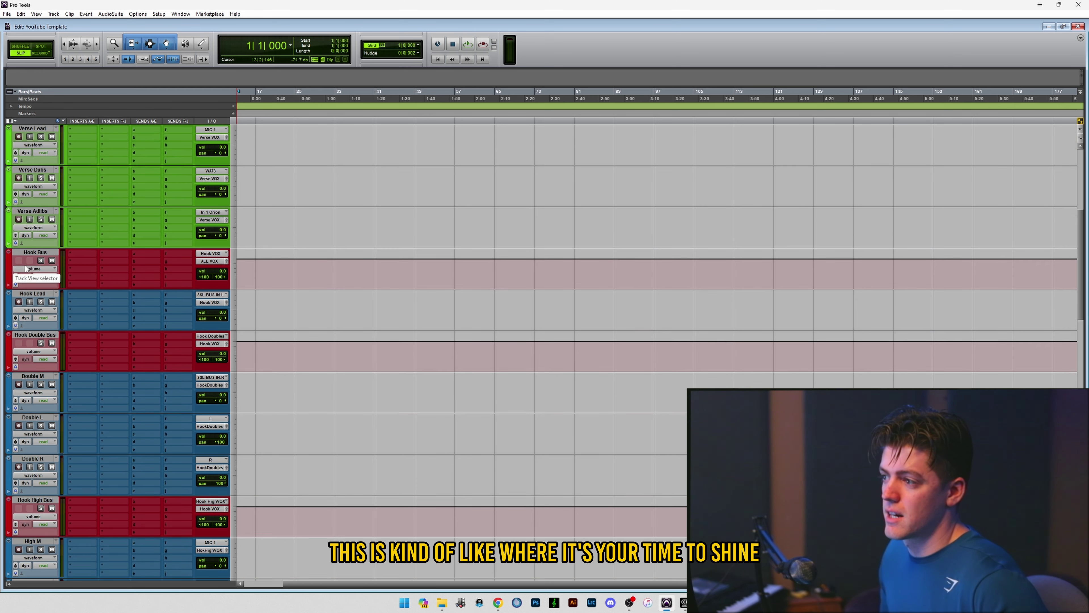
scroll(26, 269, "up", 3)
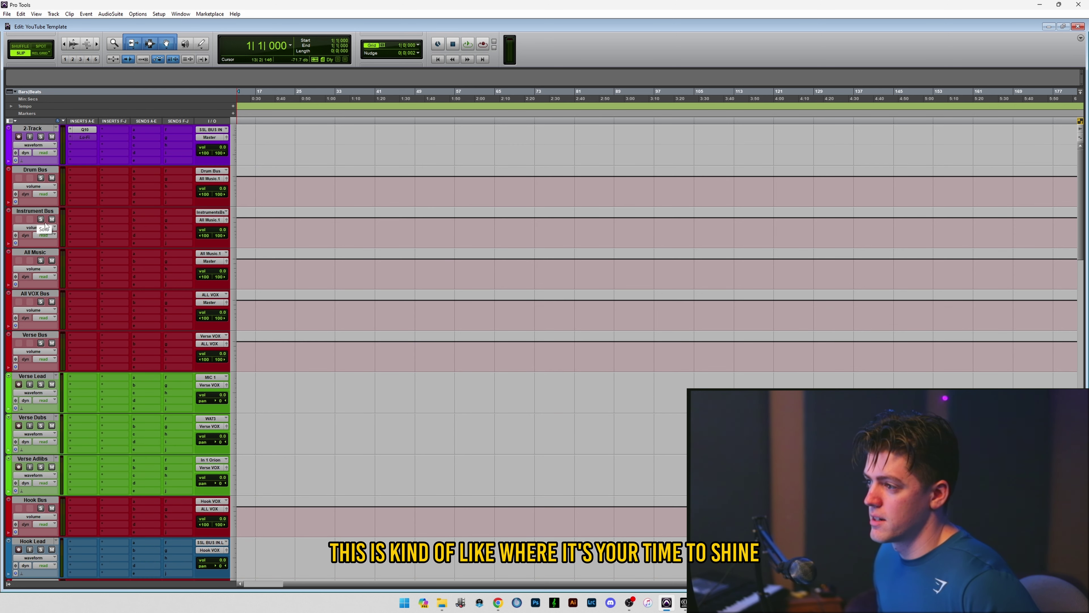
left_click_drag(32, 128, 89, 251)
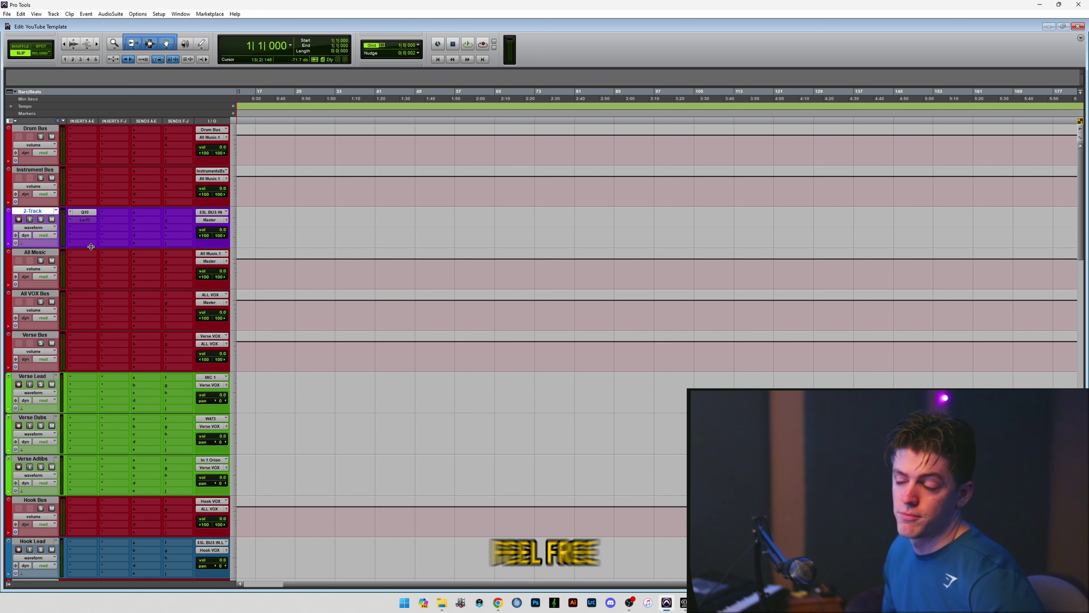
Insert the SSLComp compressor on Drum Bus and set its release to Auto and its attack to 30 ms.
left_click(88, 137)
mouse_move(125, 161)
mouse_move(197, 556)
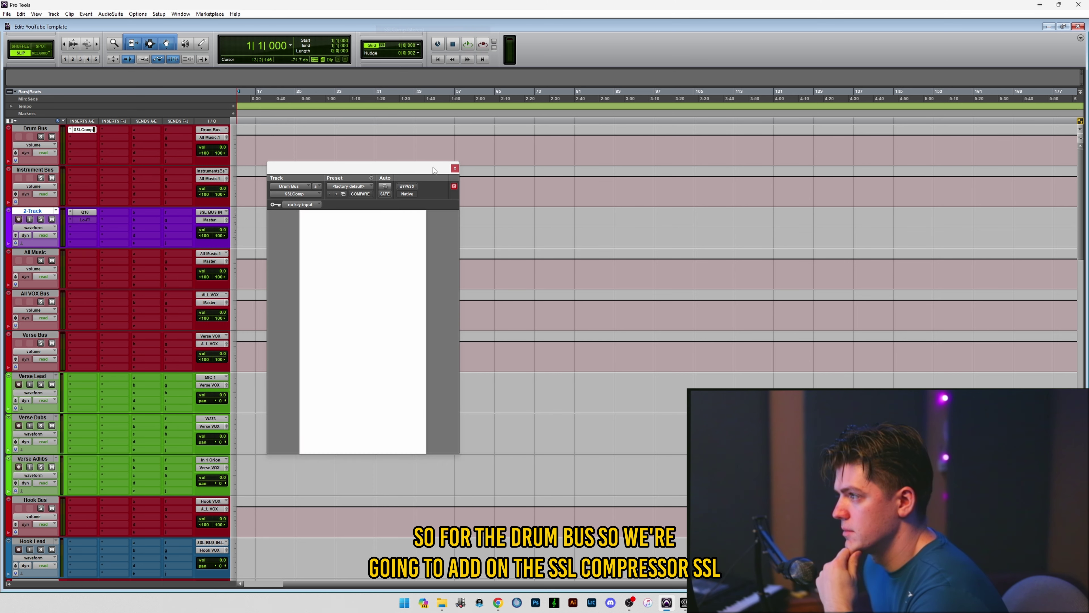
left_click_drag(396, 352, 398, 348)
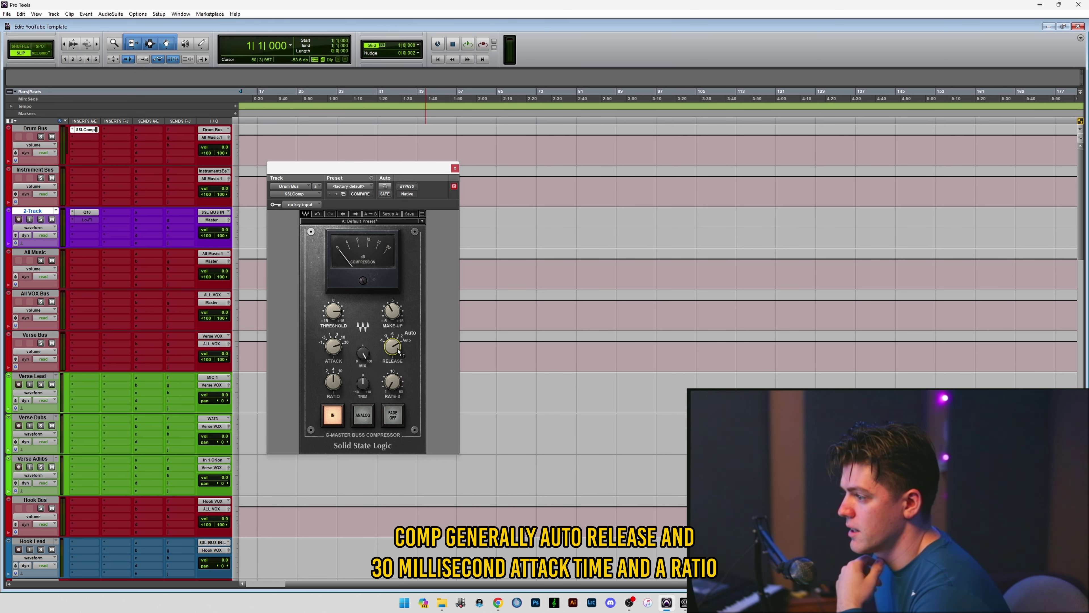
left_click_drag(327, 353, 332, 350)
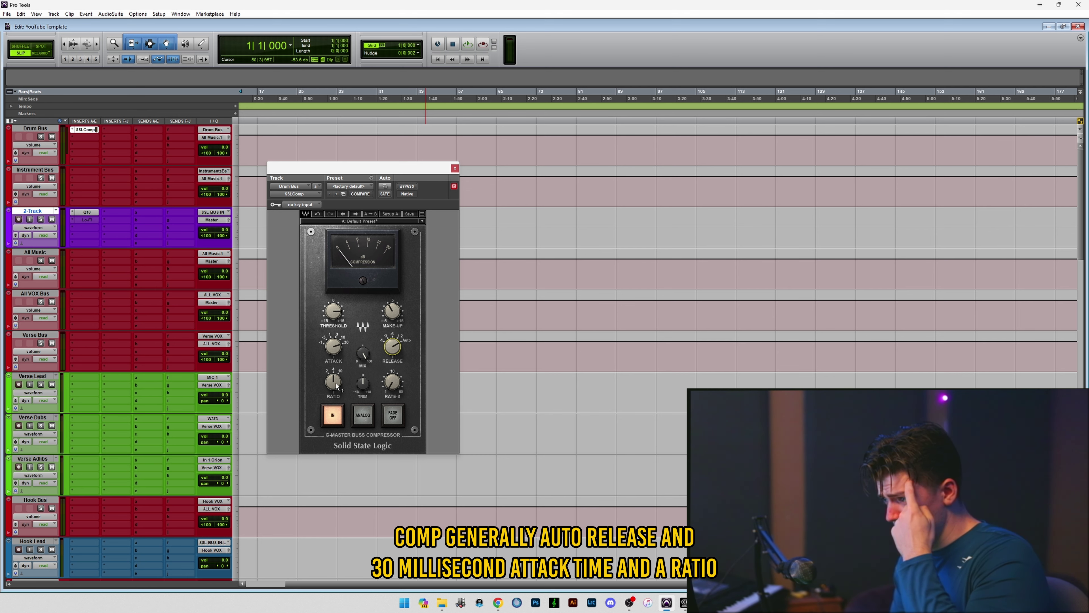
mouse_move(337, 378)
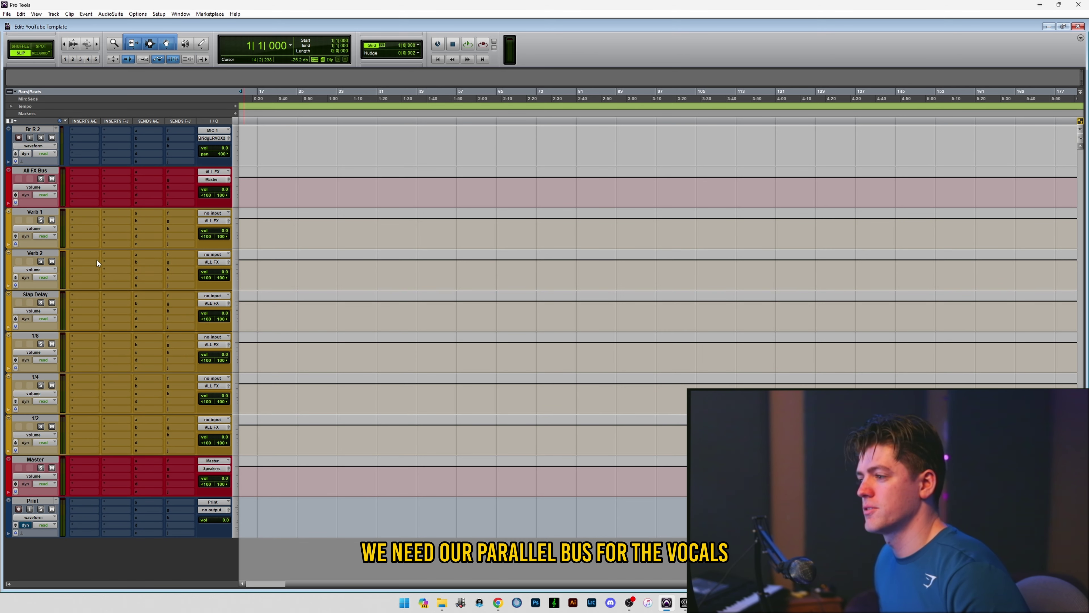
Create a mono aux input track named Parr Comp directly below All VOX Bus.
scroll(96, 259, "up", 10)
key("ctrl+shift+n")
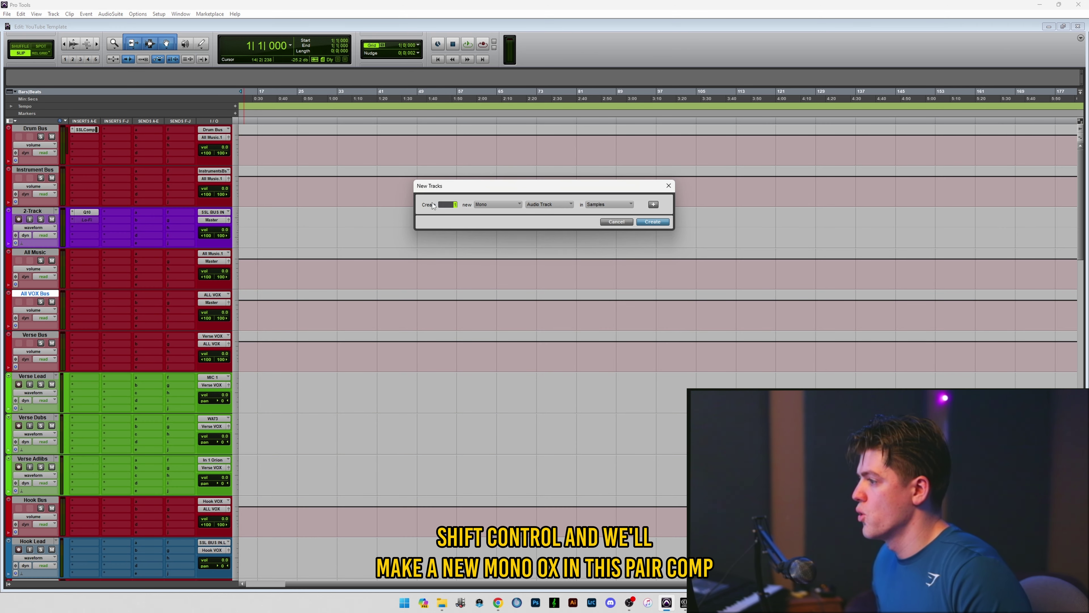
left_click(529, 204)
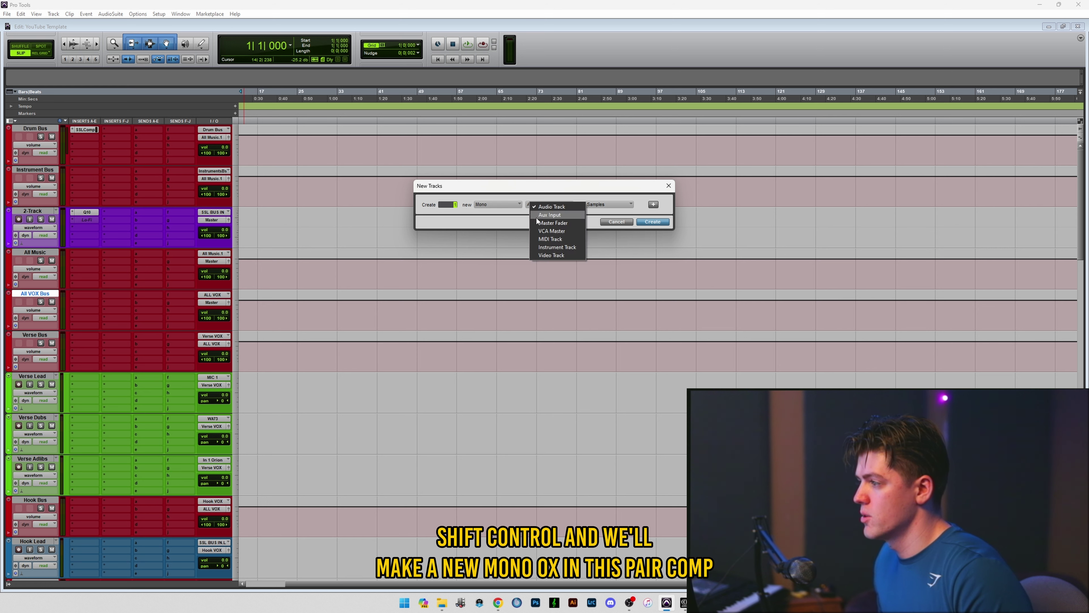
left_click(536, 216)
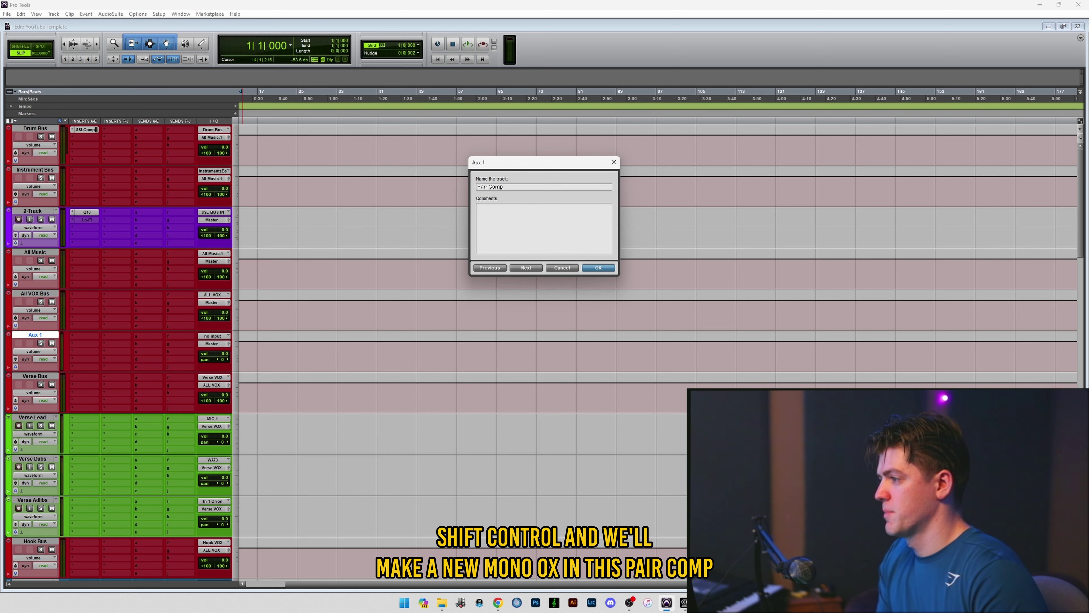
key("Return")
Set the Parr Comp track's input to the Parallel Compressor bus and route its output to ALL VOX.
left_click(213, 336)
mouse_move(224, 357)
mouse_move(283, 357)
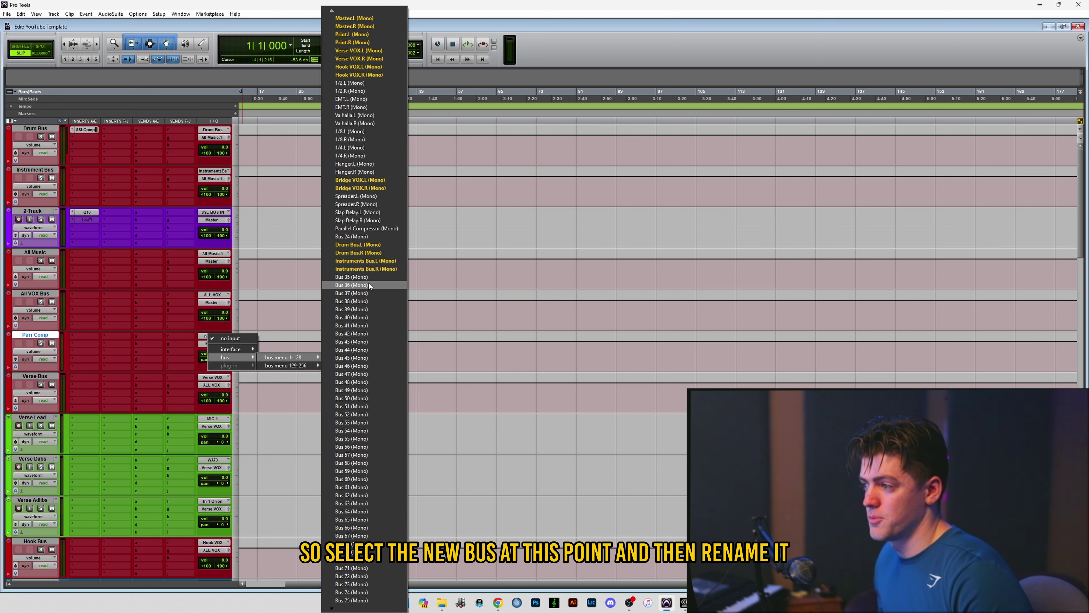
left_click(380, 279)
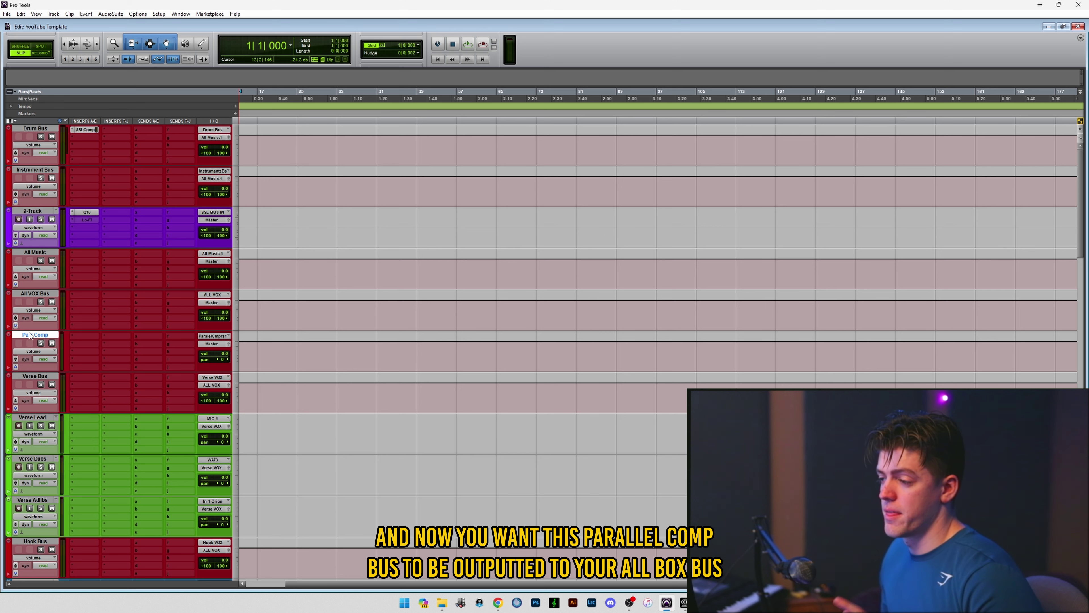
left_click(211, 344)
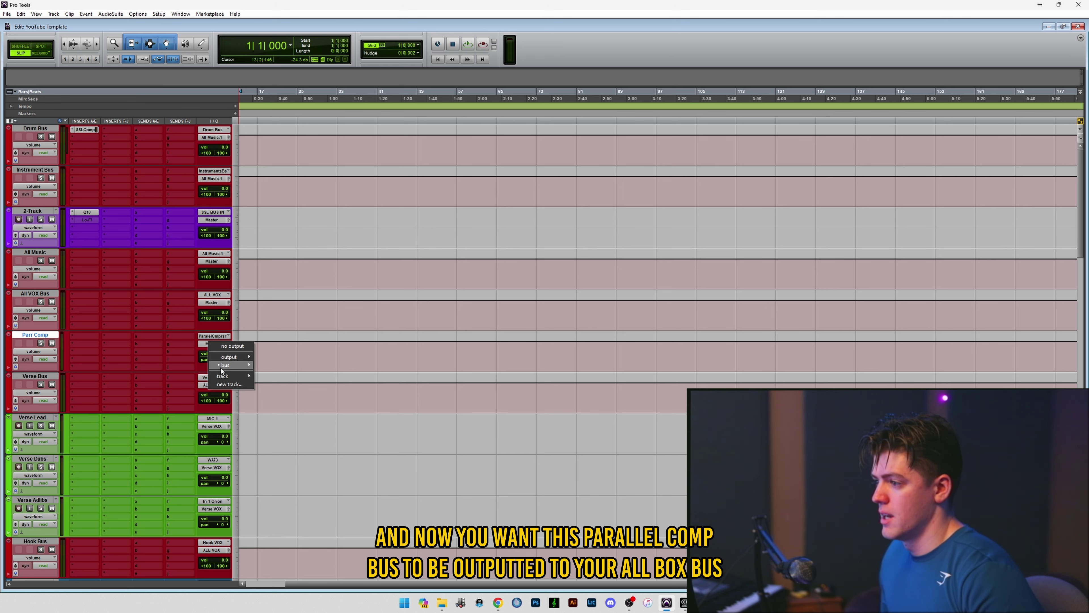
mouse_move(240, 365)
mouse_move(277, 369)
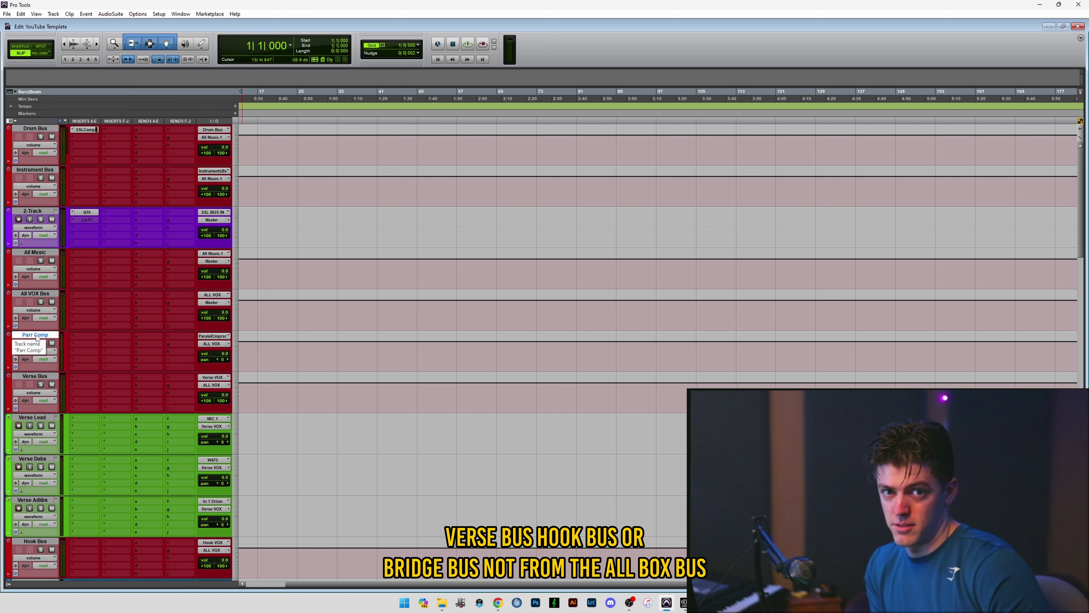
Insert the dbx-160 compressor on Parr Comp and adjust its compression and output gain.
left_click(85, 336)
mouse_move(117, 367)
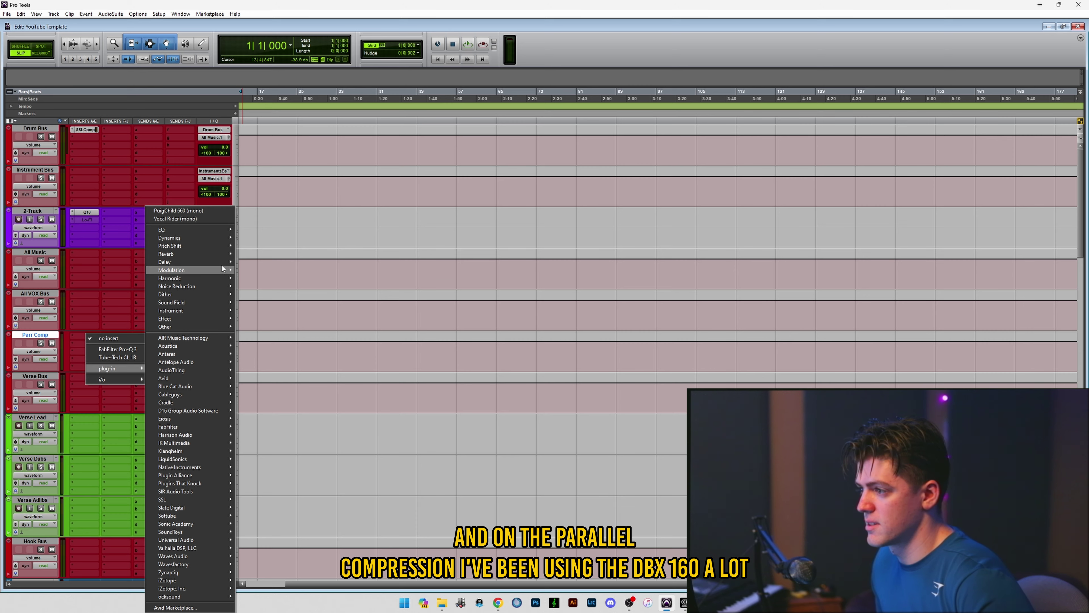
mouse_move(224, 237)
left_click(261, 272)
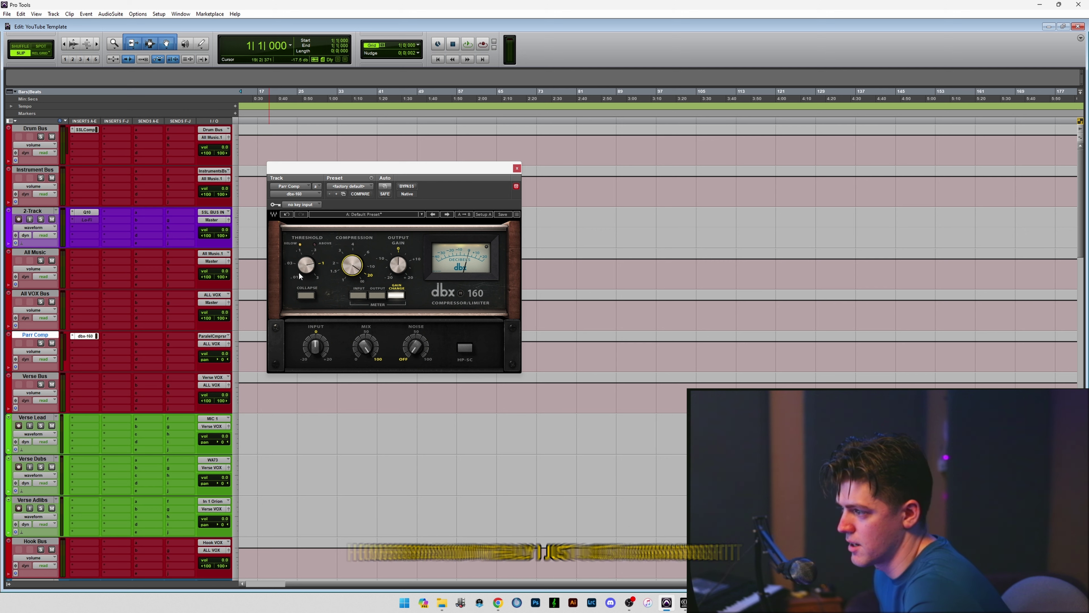
left_click_drag(353, 266, 351, 261)
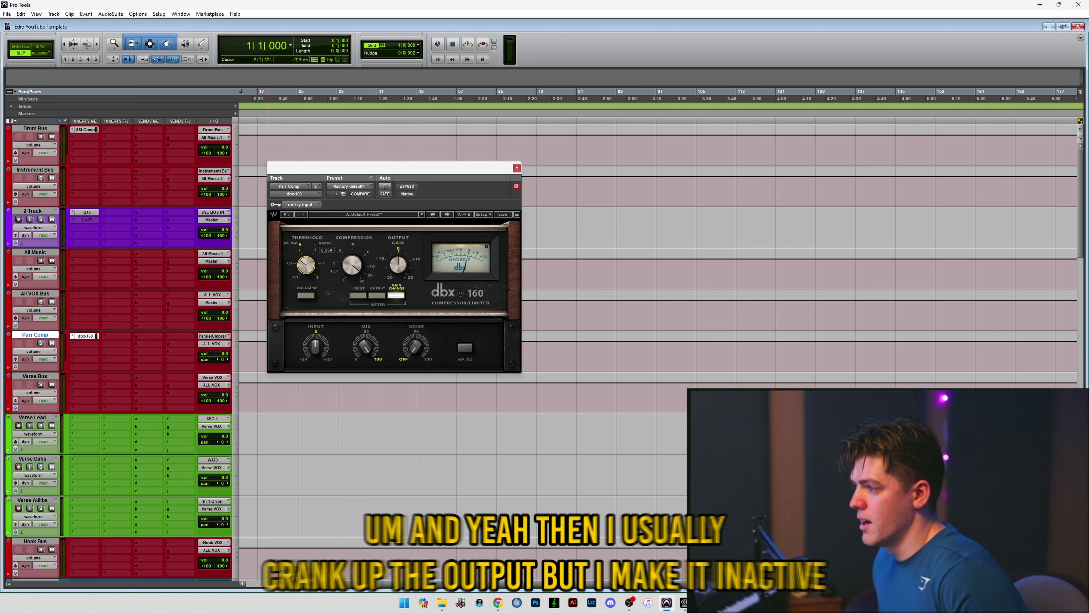
left_click_drag(398, 265, 395, 275)
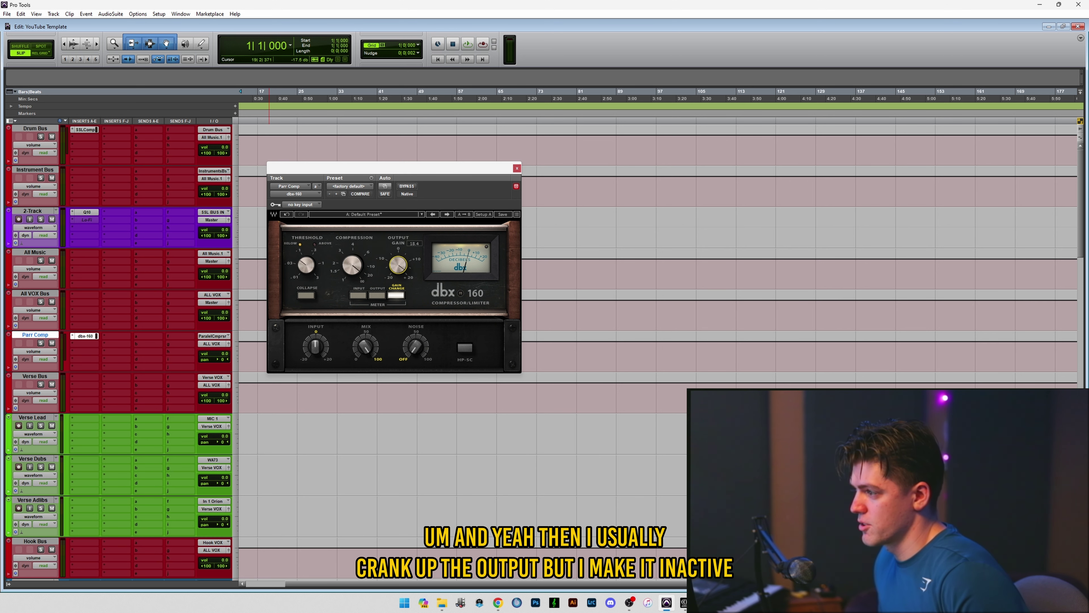
Make the Parr Comp track inactive and reduce its track height.
left_click(56, 354)
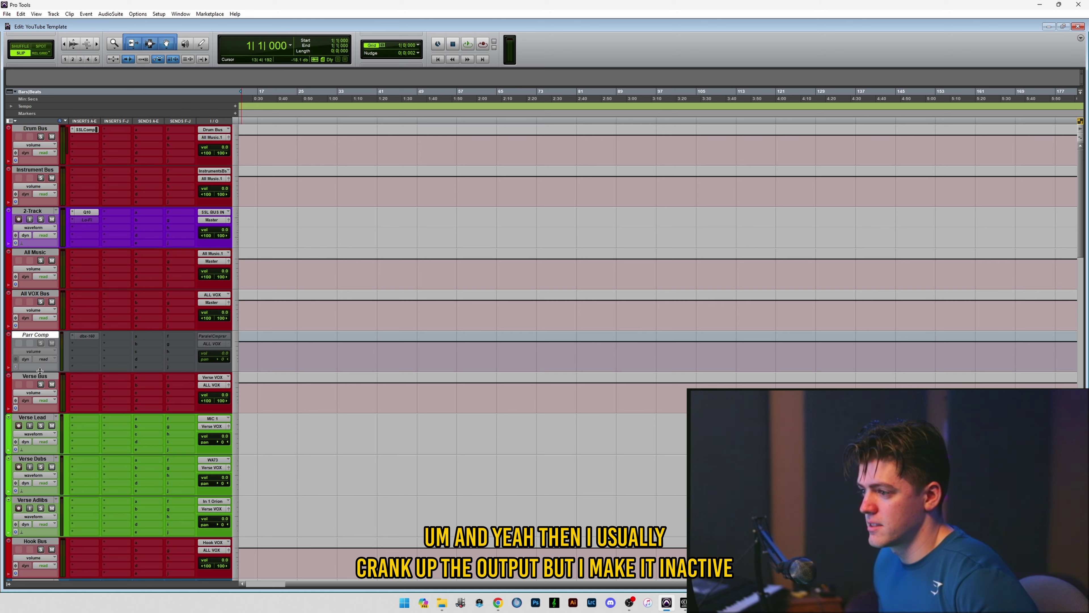
left_click_drag(38, 371, 39, 349)
Add a send on Drum Bus to a new mono aux input track named Drum Parr Comp.
left_click(56, 129)
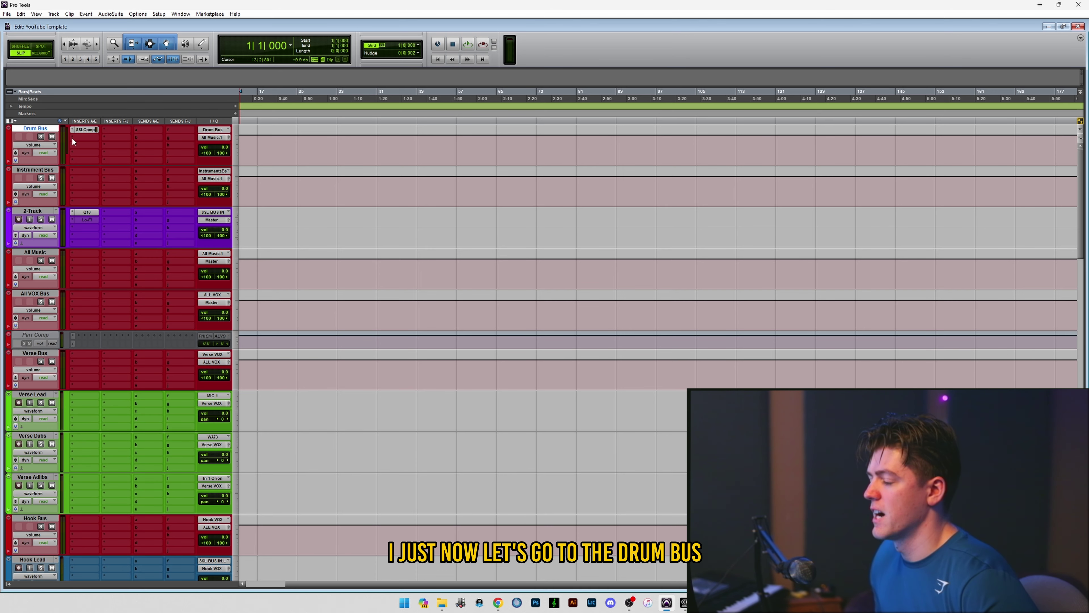
left_click(148, 129)
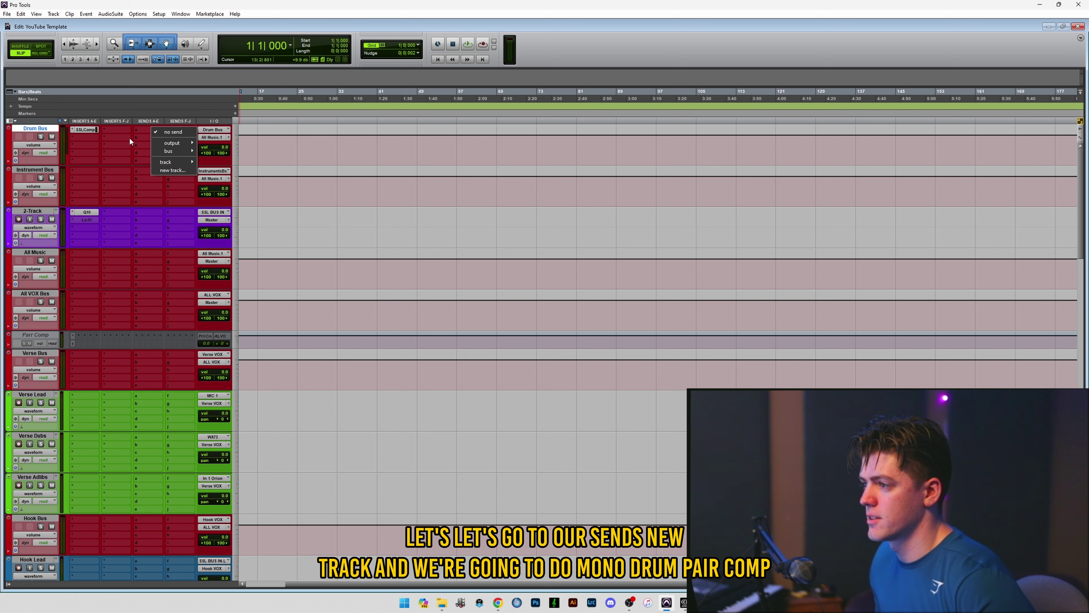
left_click(190, 172)
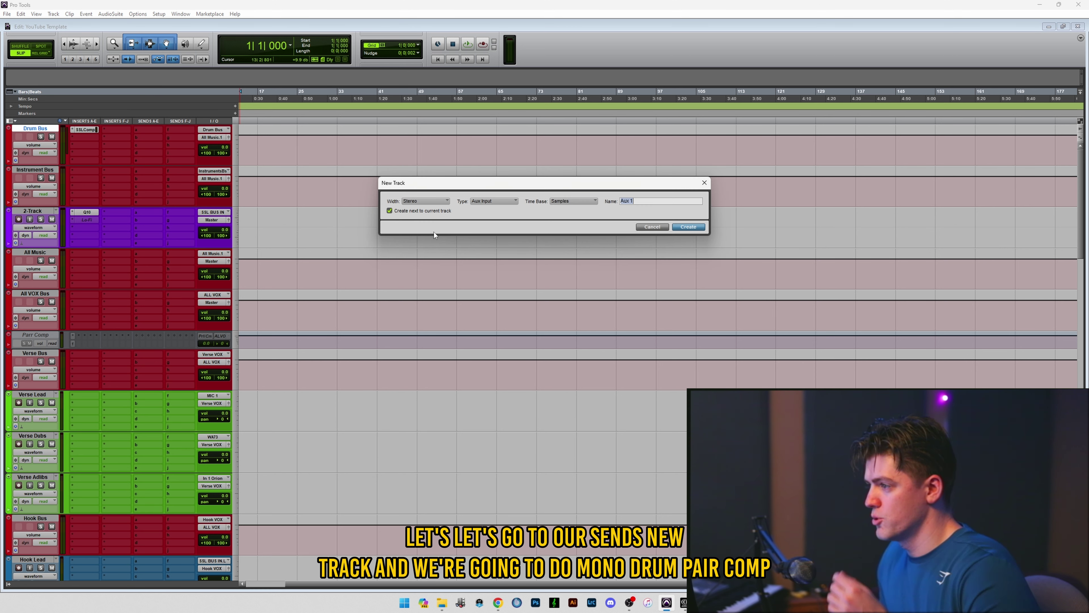
left_click(429, 201)
left_click(458, 202)
type("Drum ")
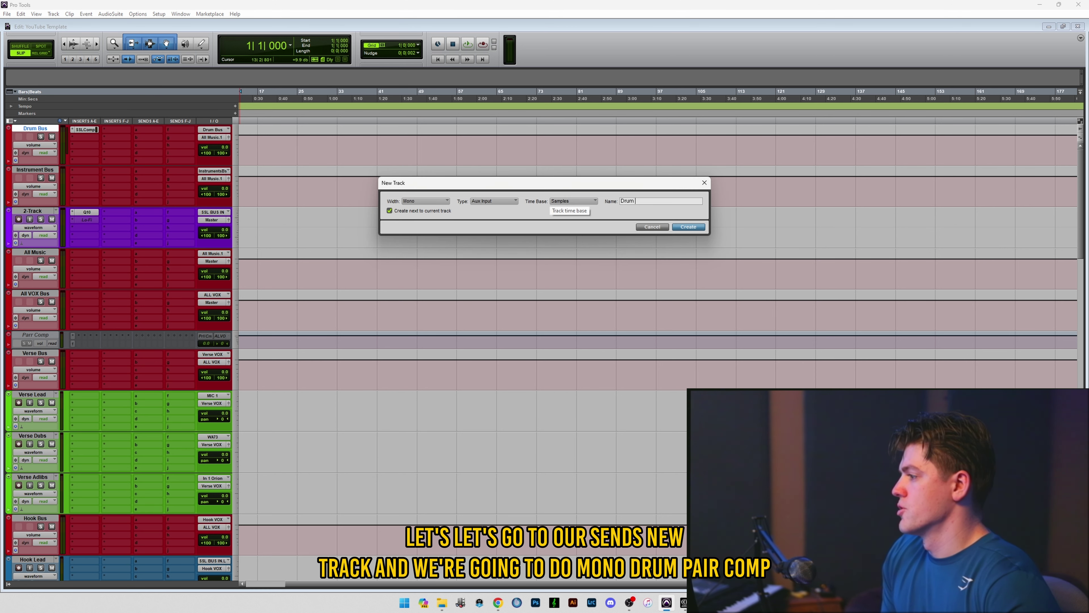
type("Parr Comp")
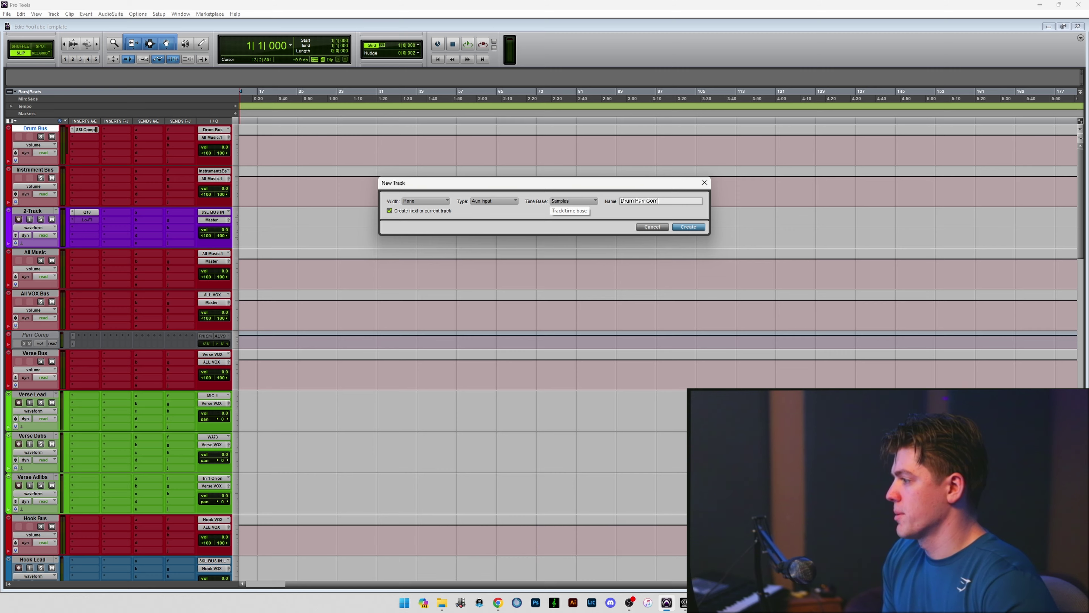
key("Return")
left_click(357, 182)
Insert the dbx-160 compressor on Drum Parr Comp and increase the track's height.
scroll(136, 301, "down", 6)
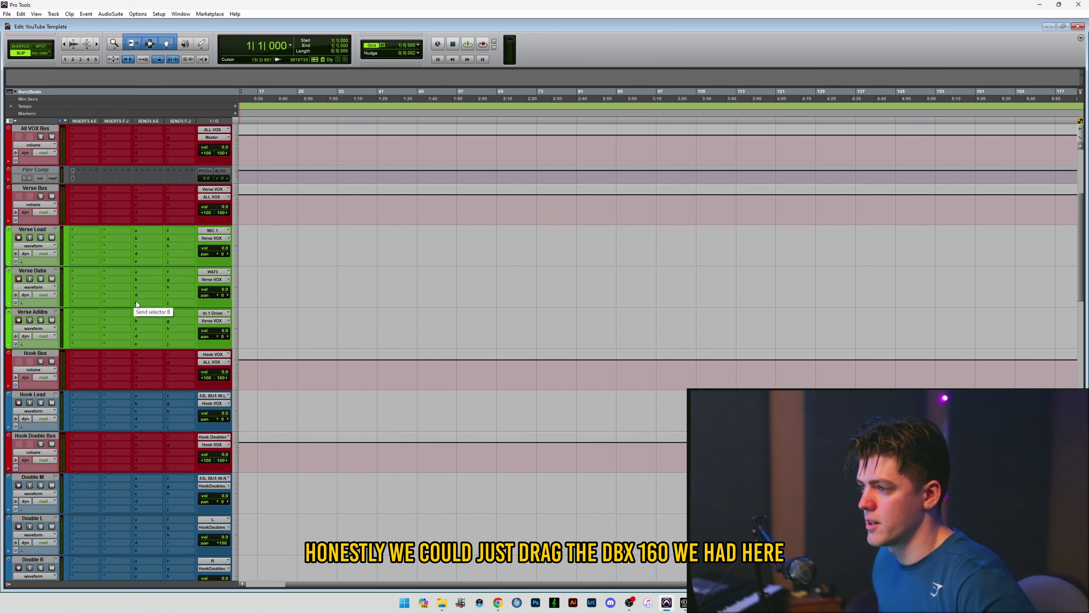
scroll(136, 301, "up", 6)
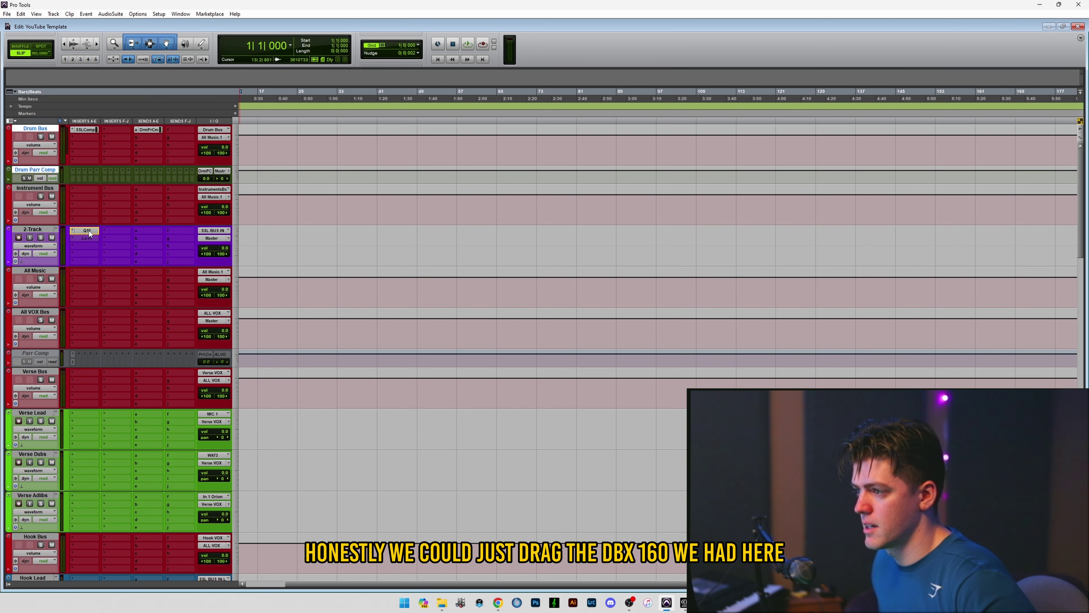
left_click(73, 179)
left_click(72, 179)
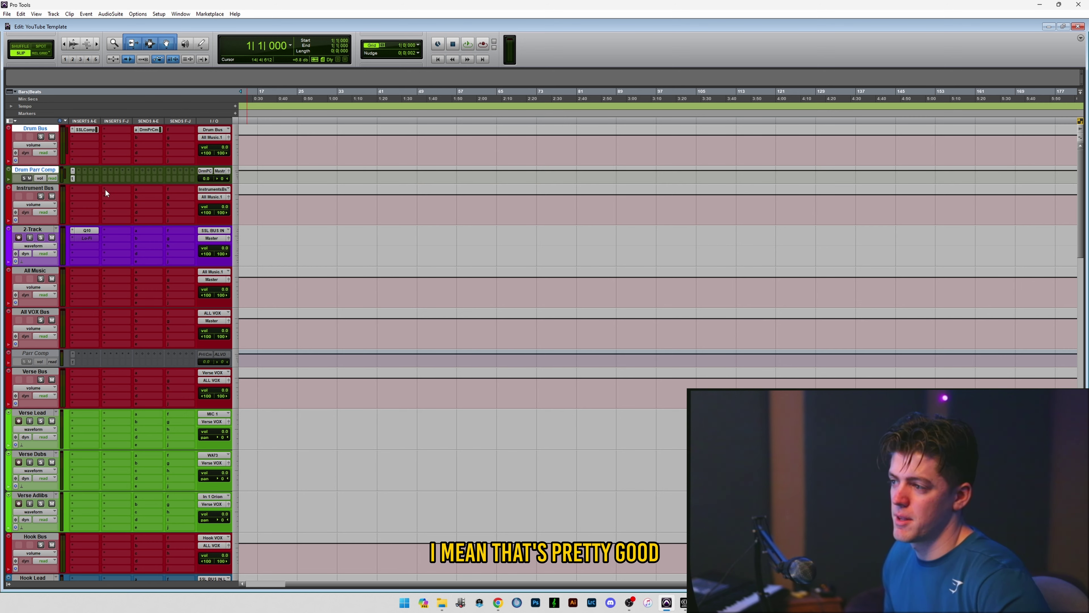
left_click_drag(75, 184, 75, 202)
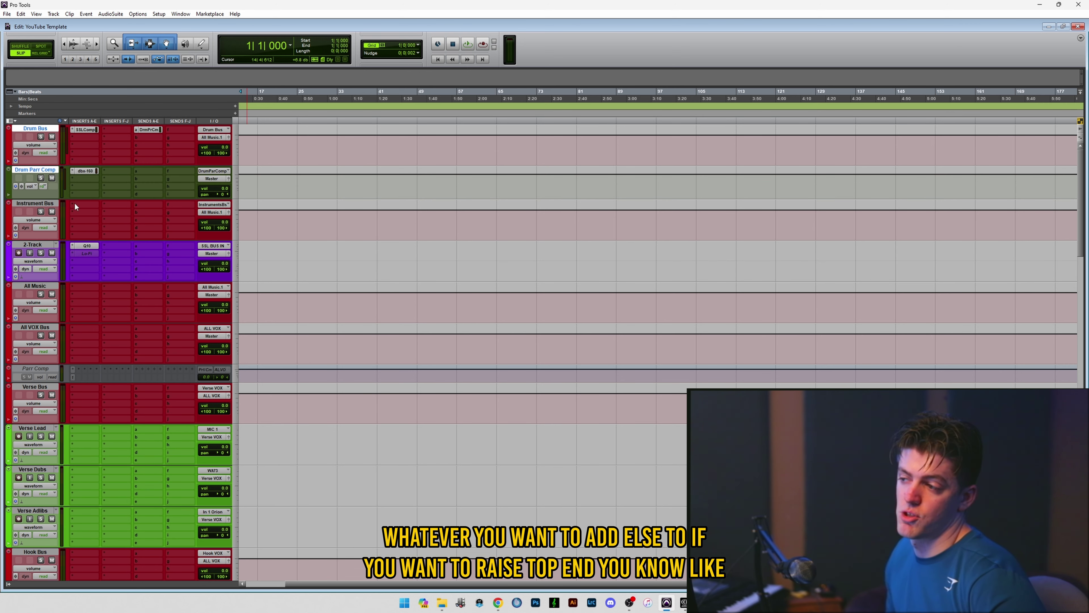
Colour the Drum Parr Comp track the same red as the other bus tracks.
left_click(85, 179)
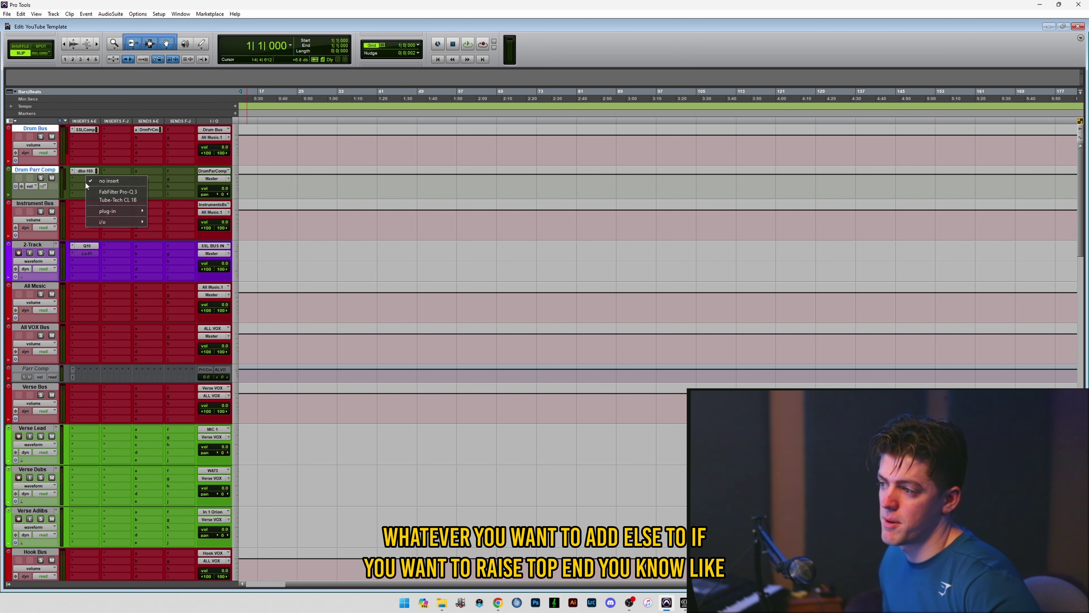
left_click(29, 203)
double_click(8, 180)
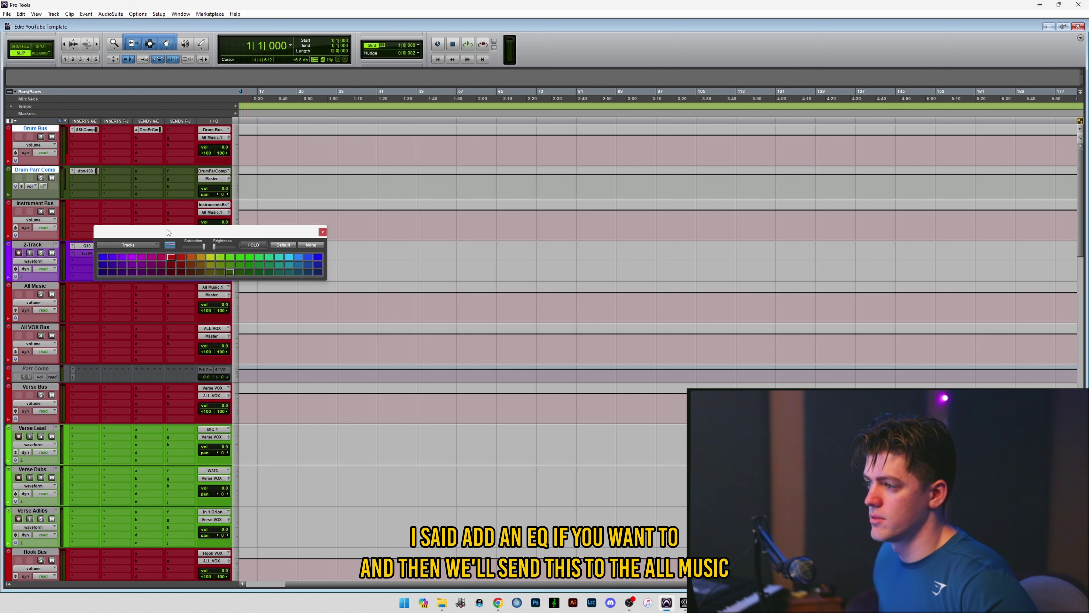
Route the Drum Parr Comp output to the All Music bus and make the track inactive.
left_click(209, 178)
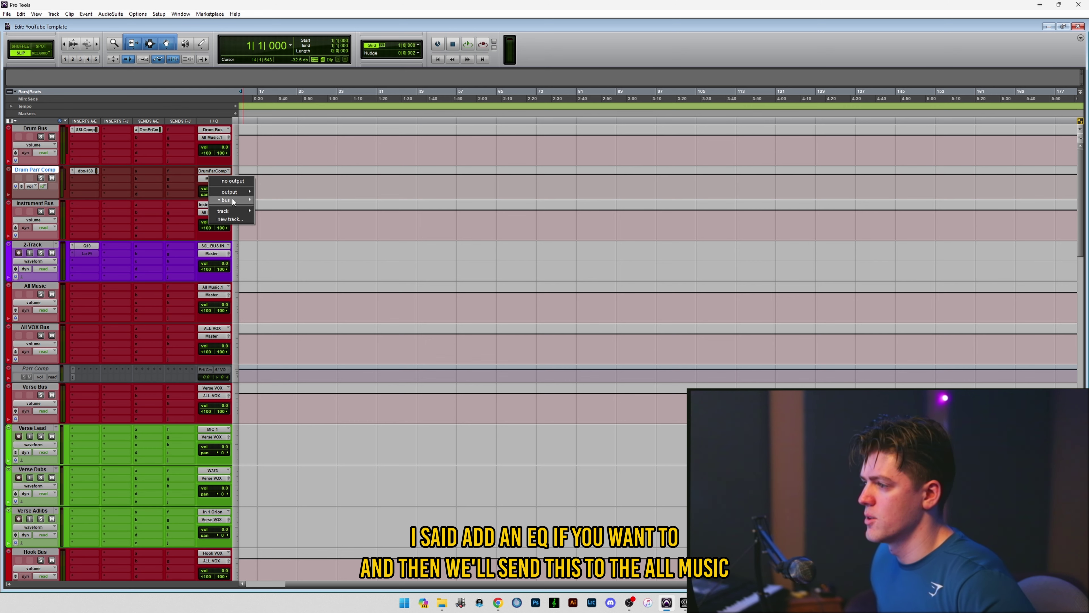
mouse_move(233, 201)
mouse_move(288, 202)
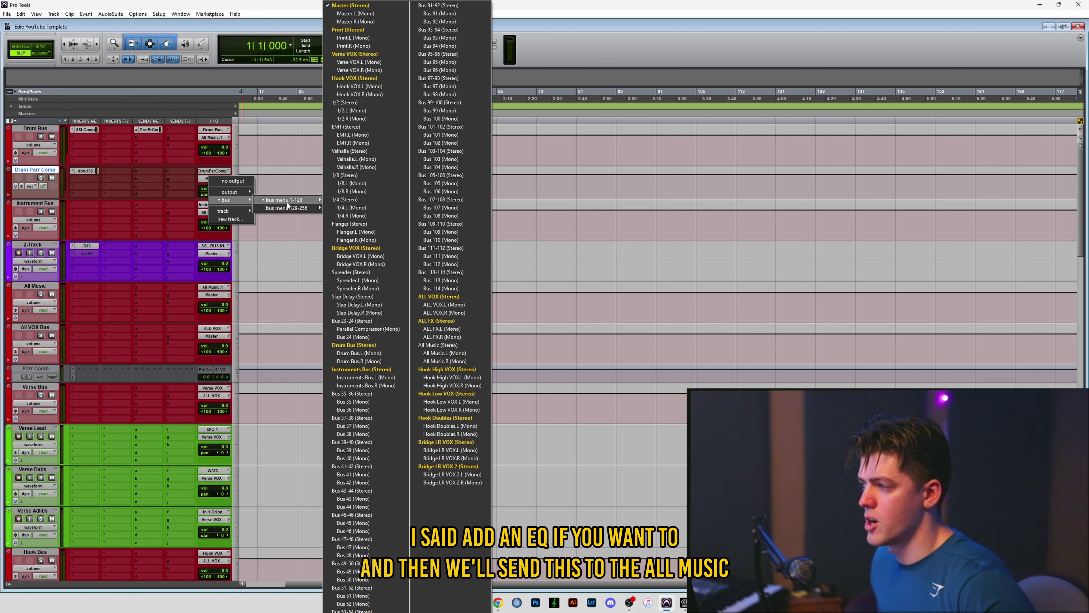
left_click(437, 345)
right_click(43, 169)
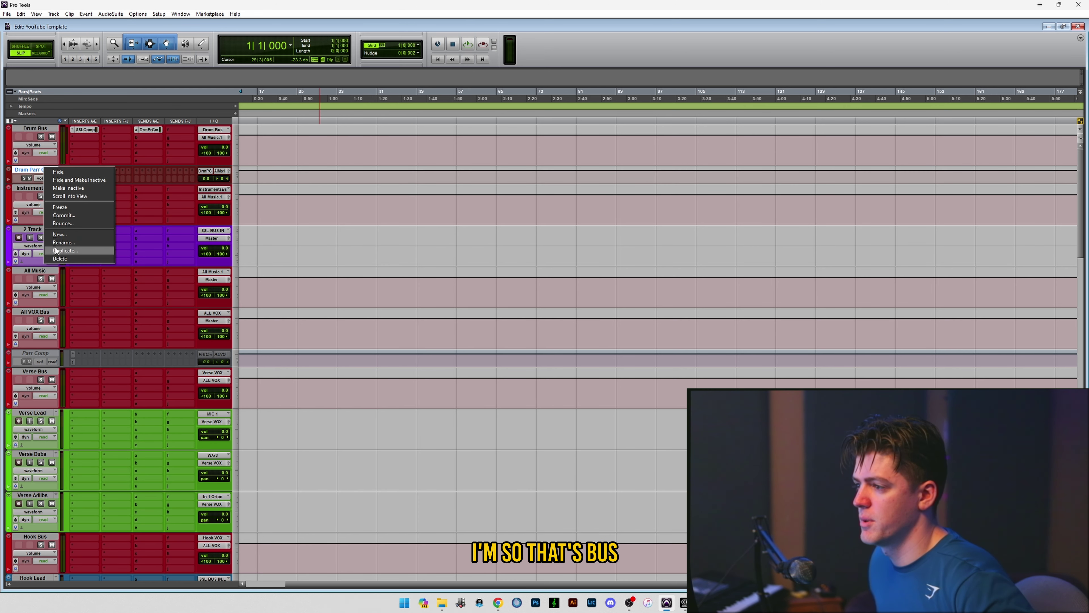
left_click(70, 189)
Insert a multichannel Pultec plugin in the second insert slot of Drum Bus.
left_click(93, 137)
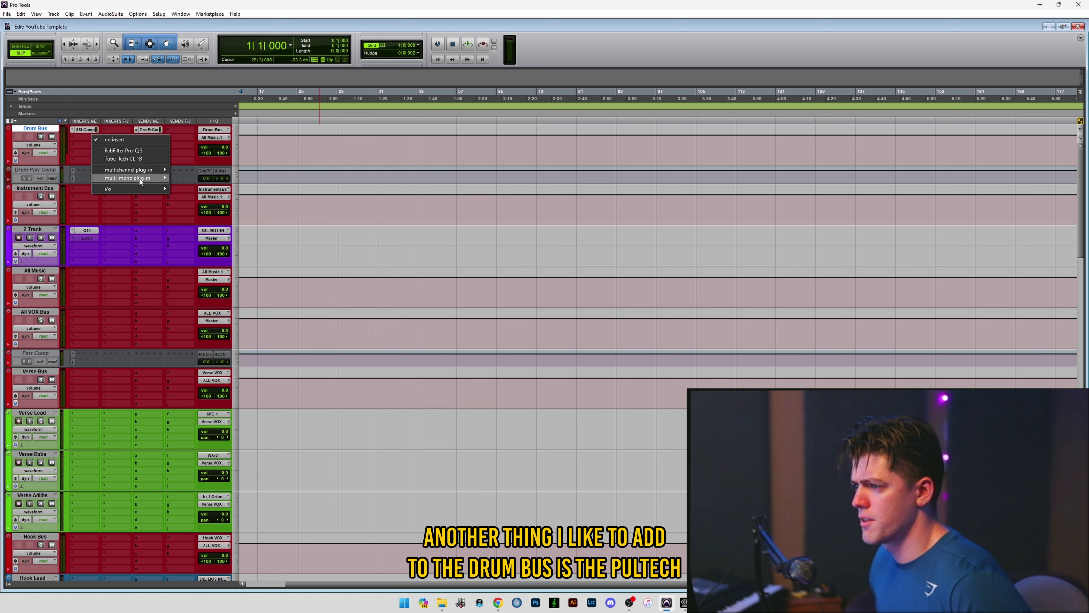
mouse_move(146, 171)
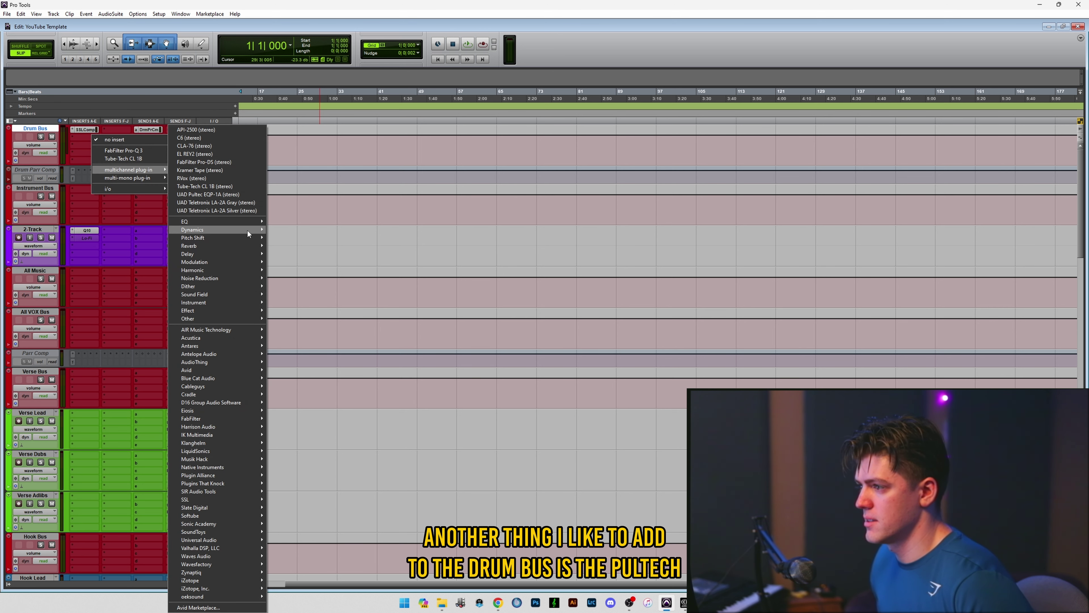
mouse_move(248, 231)
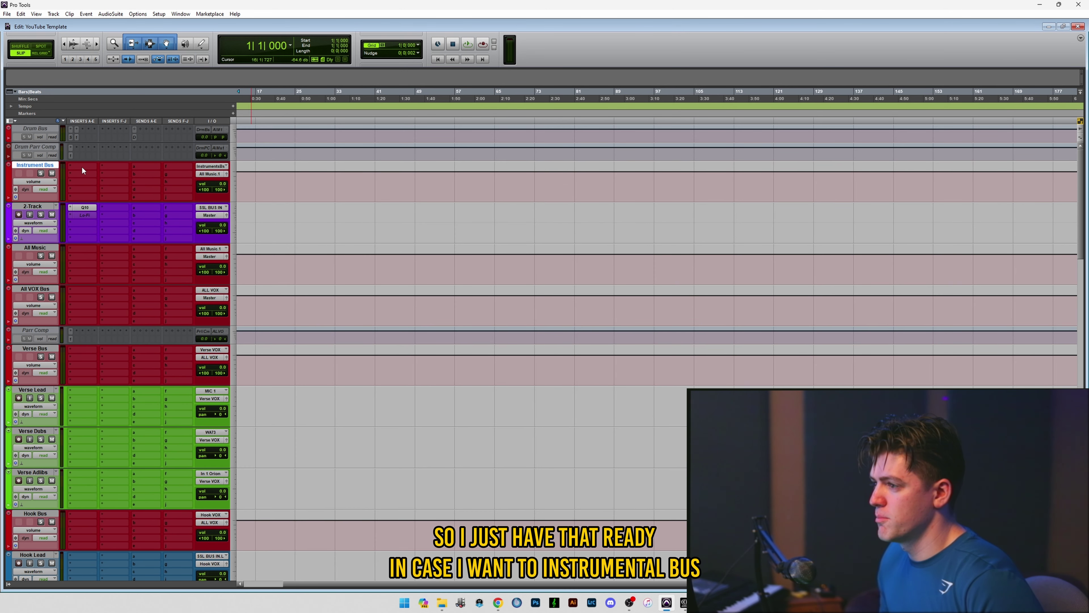
Copy the Q10 equalizer from the 2-Track to the first insert slot of Instrument Bus.
left_click(83, 170)
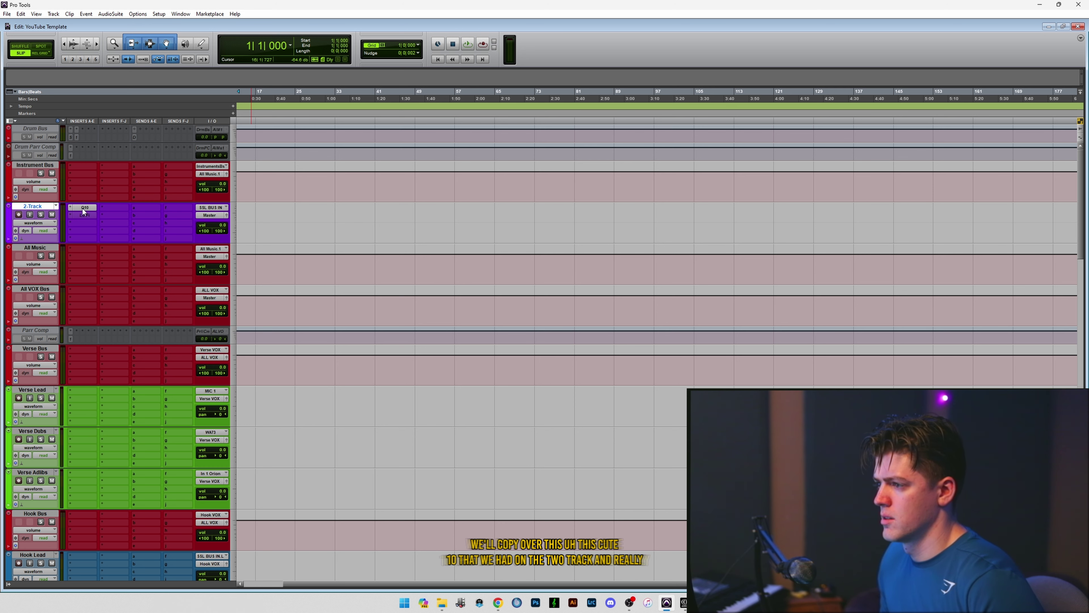
left_click_drag(82, 208, 85, 166)
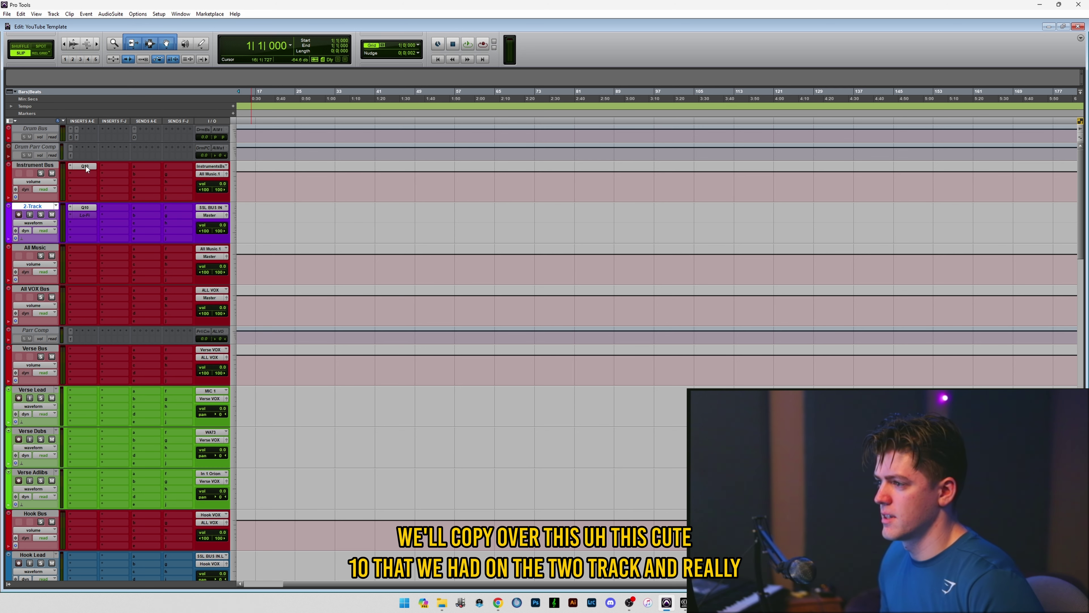
left_click(86, 166)
left_click(85, 166)
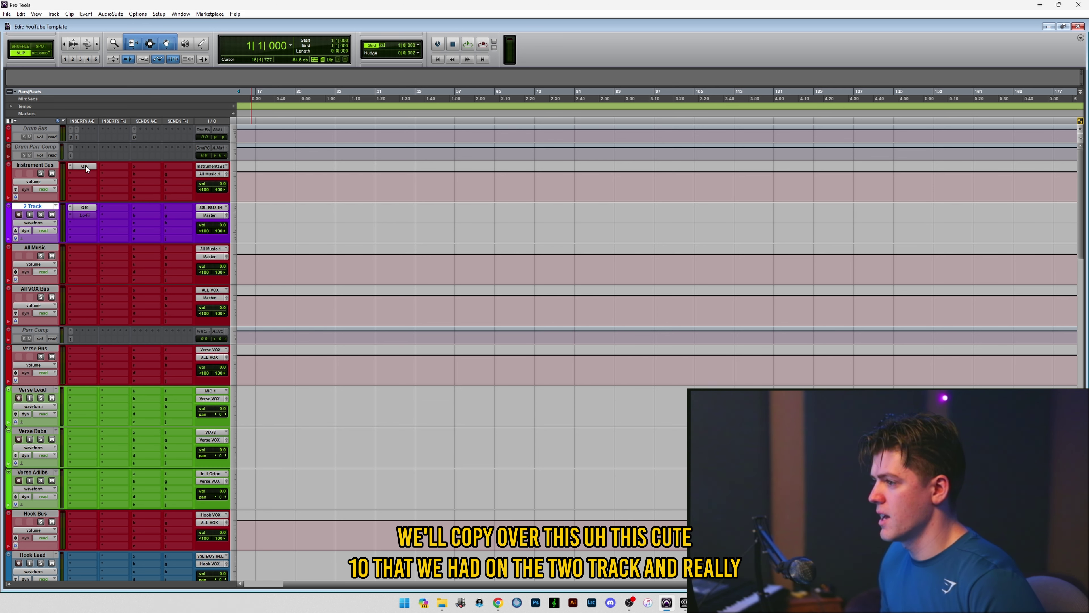
Insert the TG12345 channel strip in the second slot of Instrument Bus and adjust its stereo spread.
left_click(33, 163)
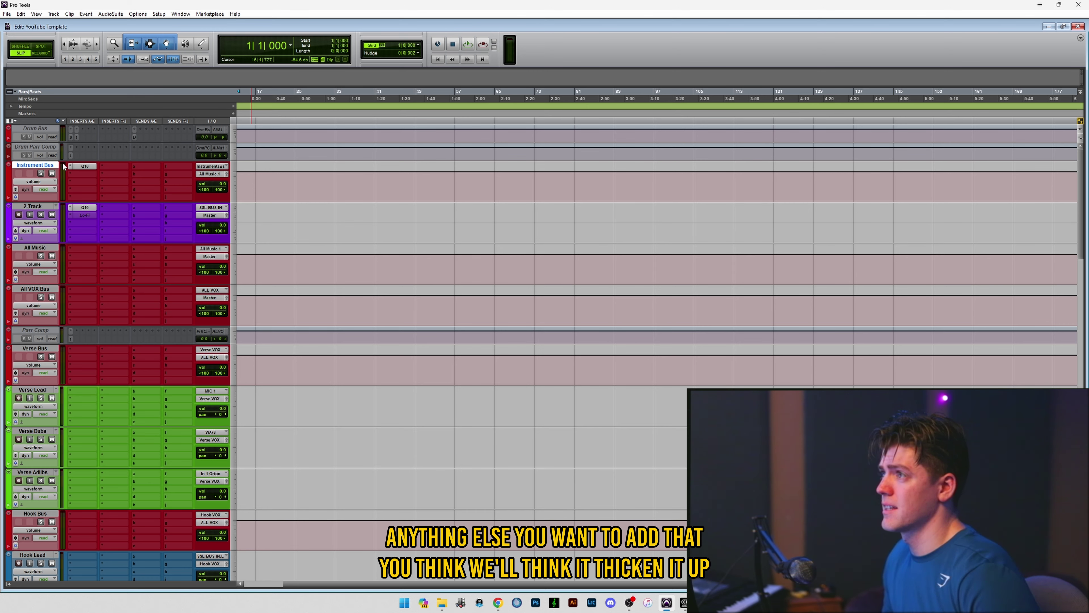
left_click(84, 173)
mouse_move(128, 206)
mouse_move(227, 221)
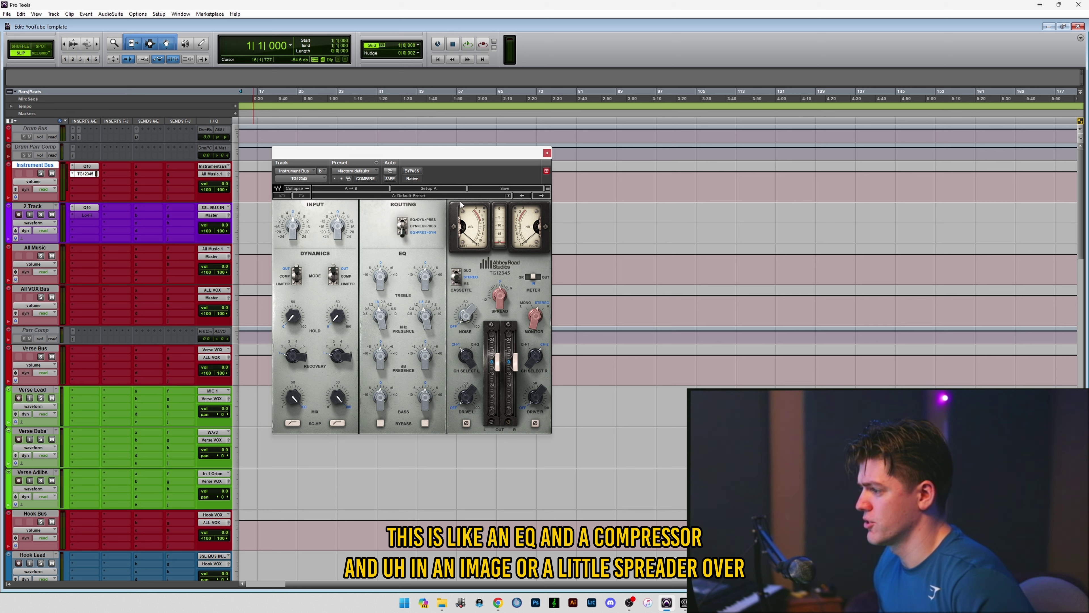
left_click_drag(510, 297, 510, 295)
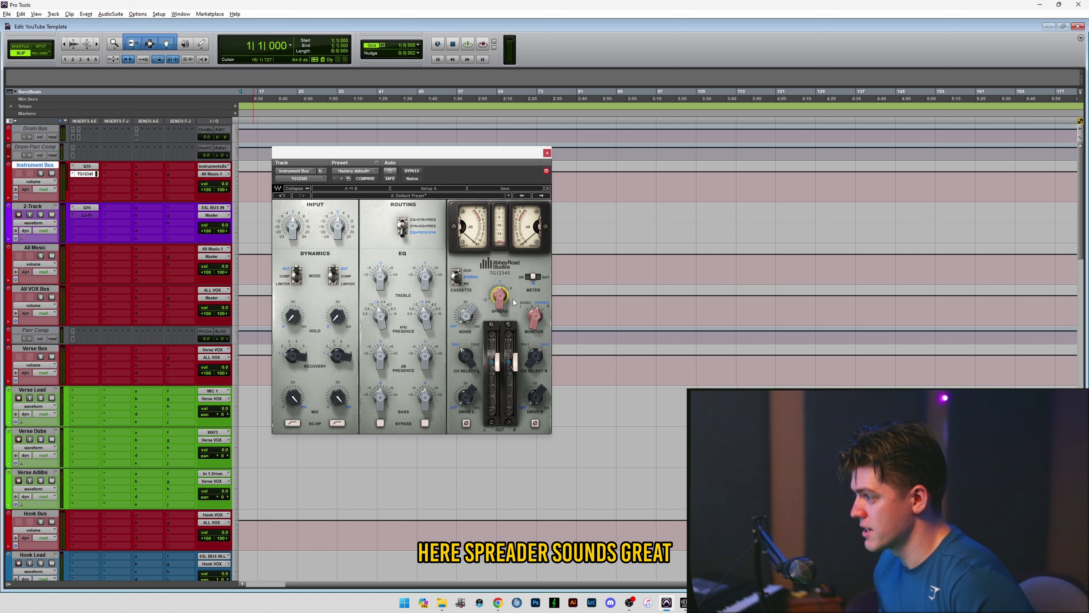
left_click_drag(471, 396, 472, 395)
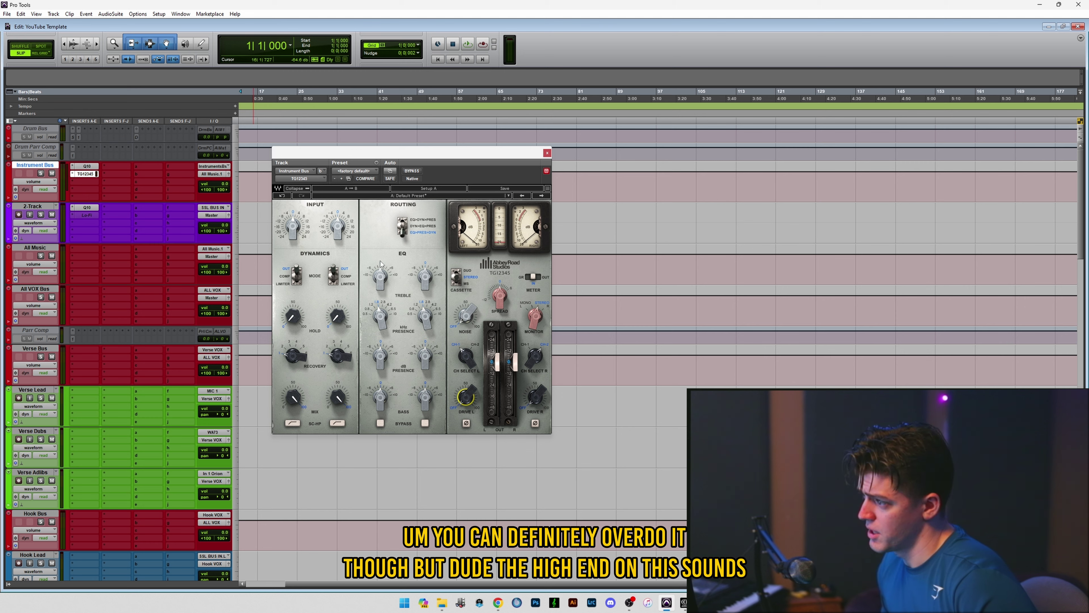
left_click(382, 282)
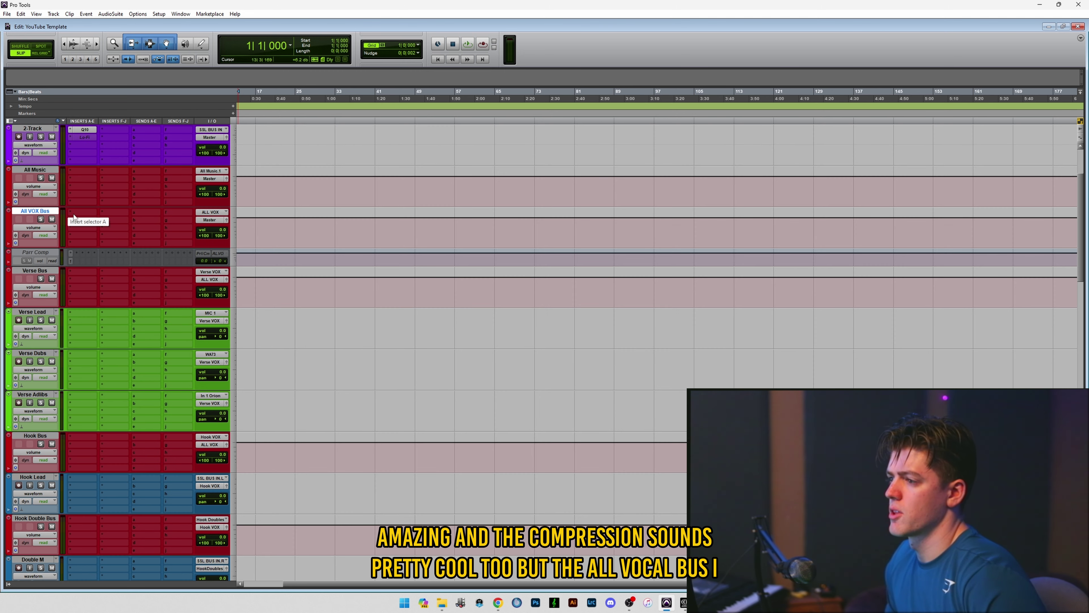
Insert a multichannel Kramer Tape plugin in the first insert slot of All VOX Bus and adjust its flux.
left_click(72, 211)
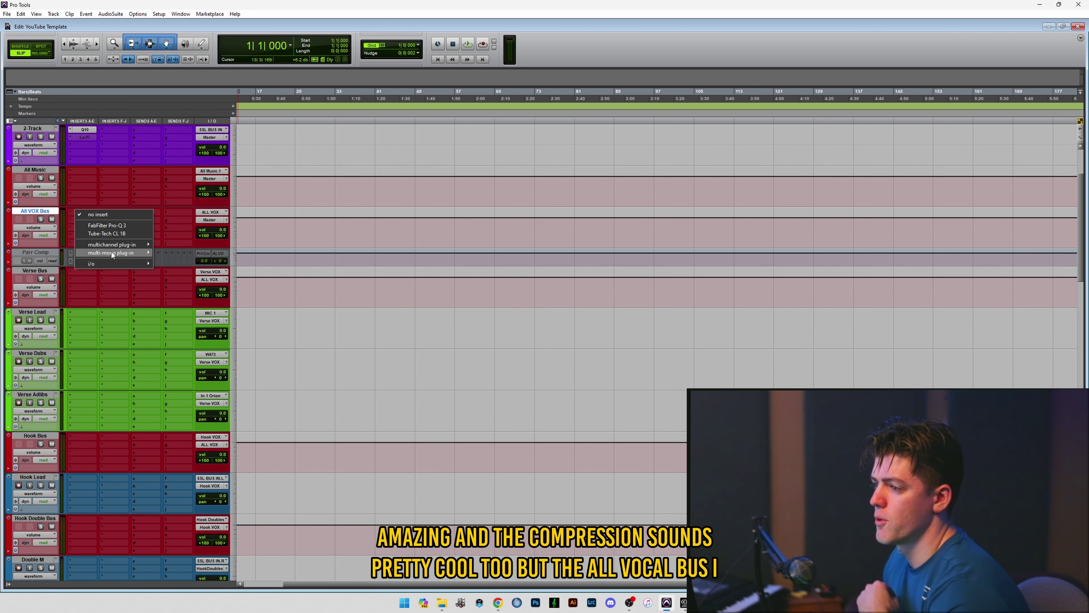
mouse_move(131, 245)
left_click(183, 170)
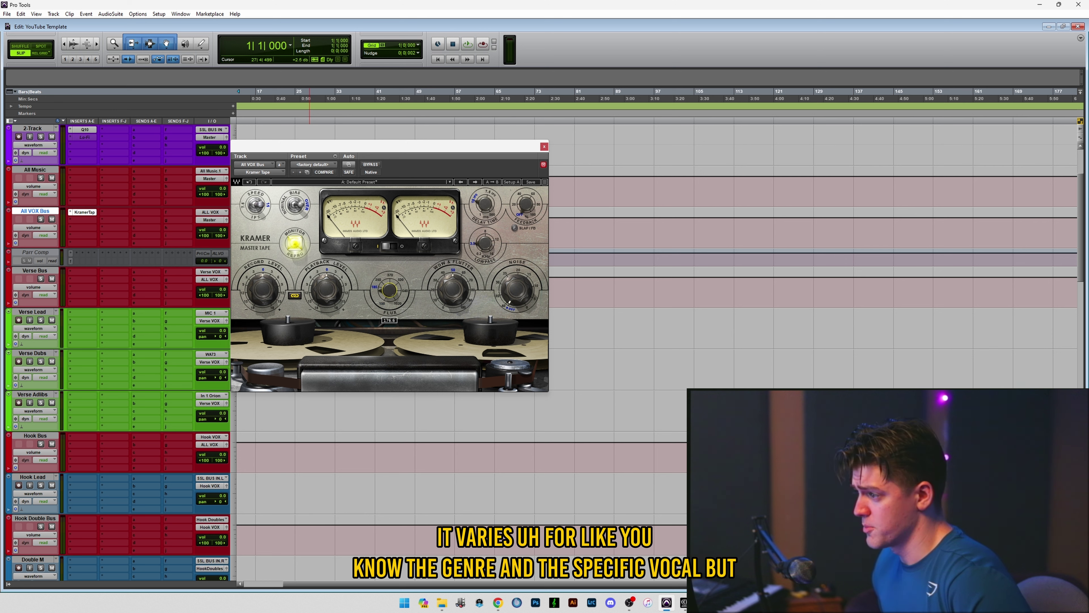
left_click_drag(389, 291, 389, 305)
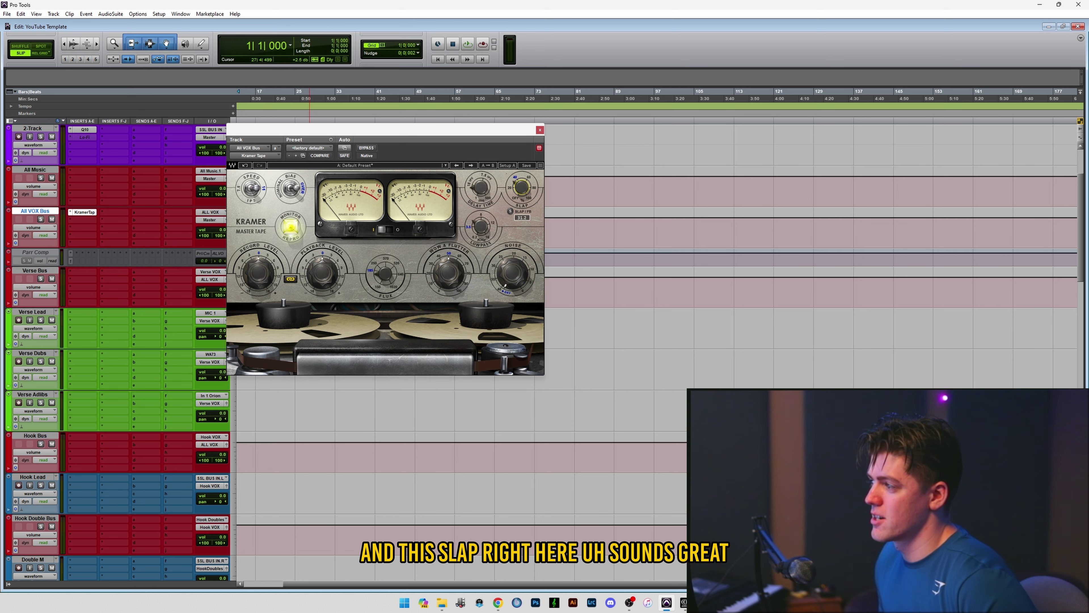
mouse_move(480, 188)
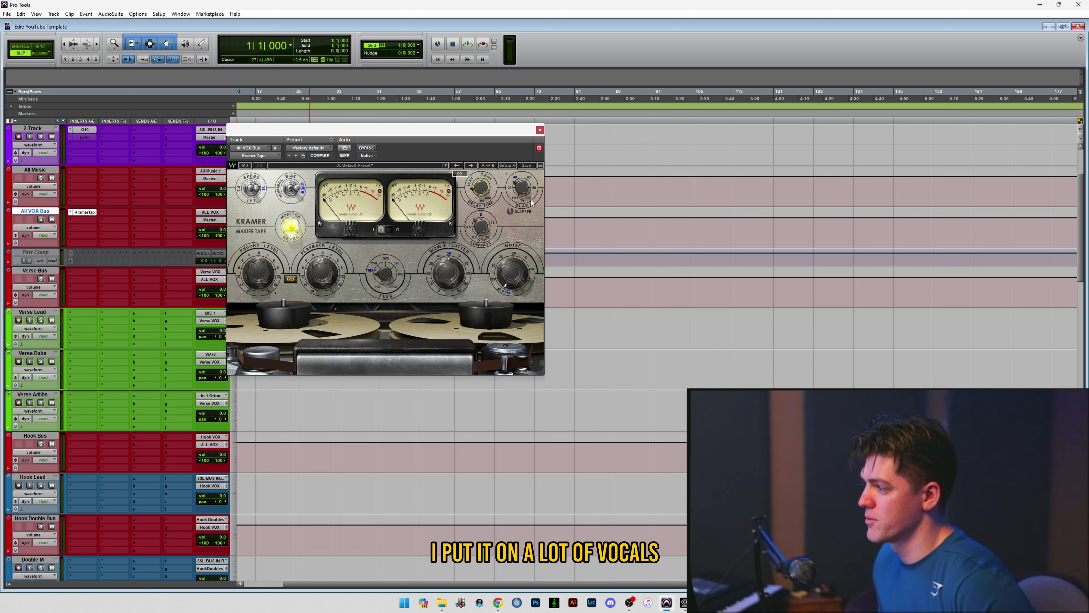
mouse_move(522, 189)
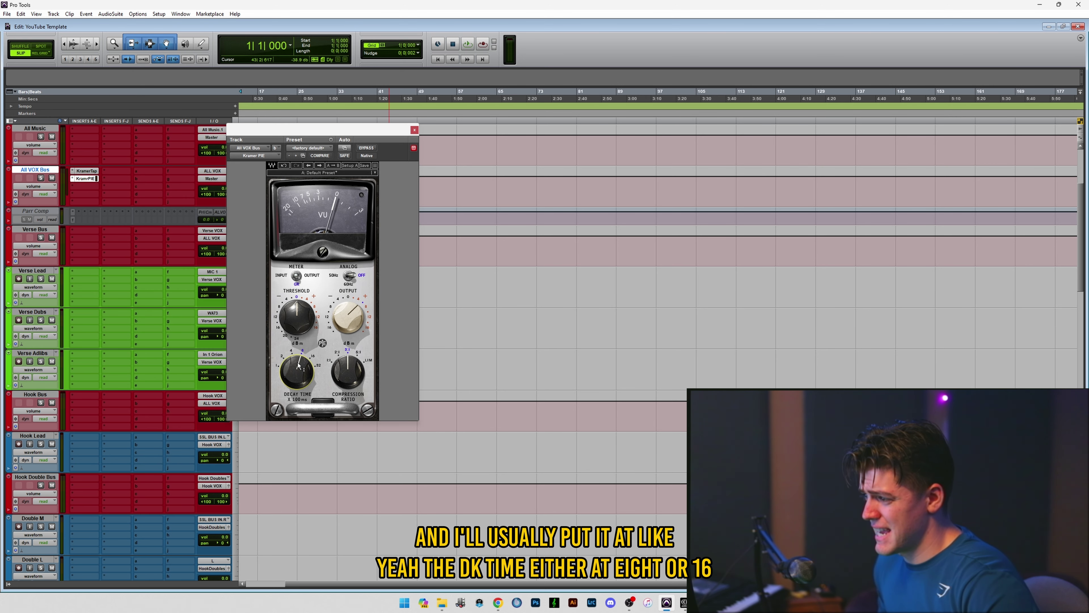
Adjust the decay time of the Kramer PIE on All VOX Bus, with a compression ratio of 5:1 and the output reset to 0.0.
left_click_drag(299, 365, 300, 356)
left_click_drag(352, 383, 353, 377)
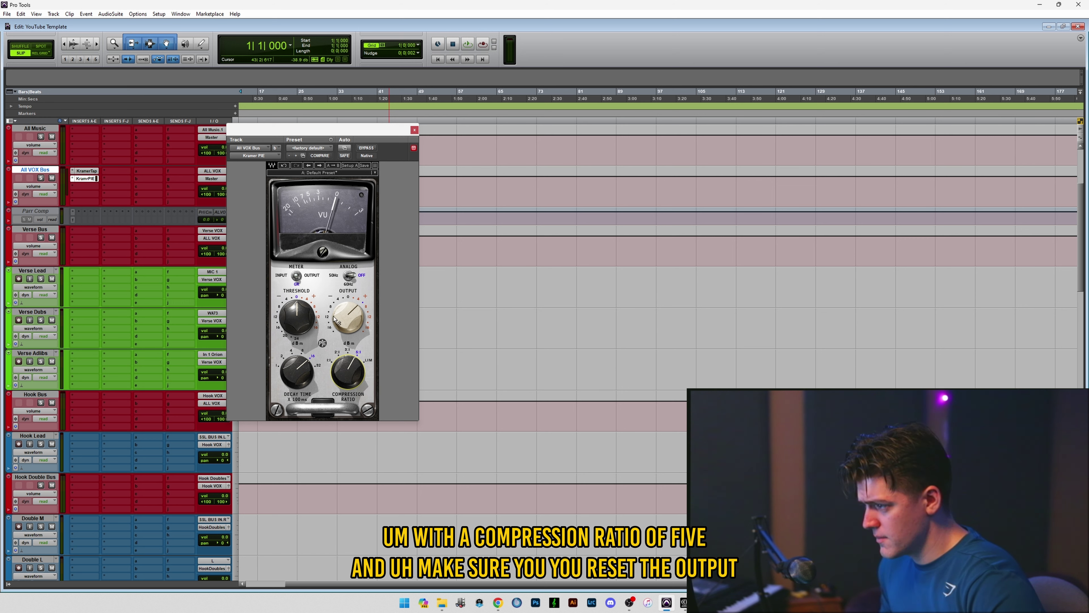
left_click_drag(351, 314, 348, 323)
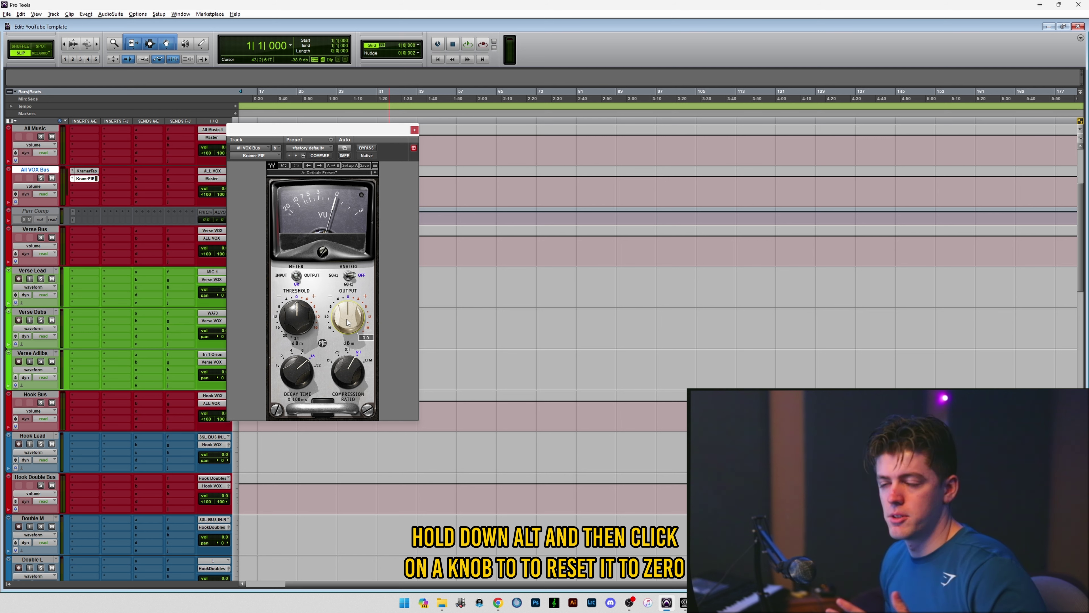
left_click(295, 324)
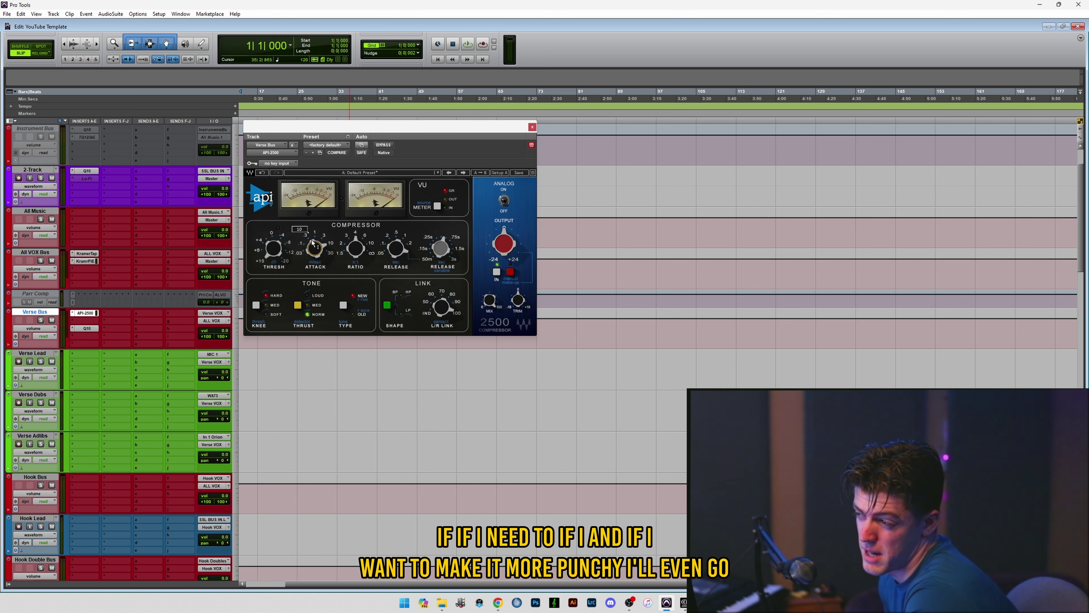
Adjust the attack and release of the API-2500 compressor on Verse Bus and set its knee to Soft.
scroll(311, 239, "up", 2)
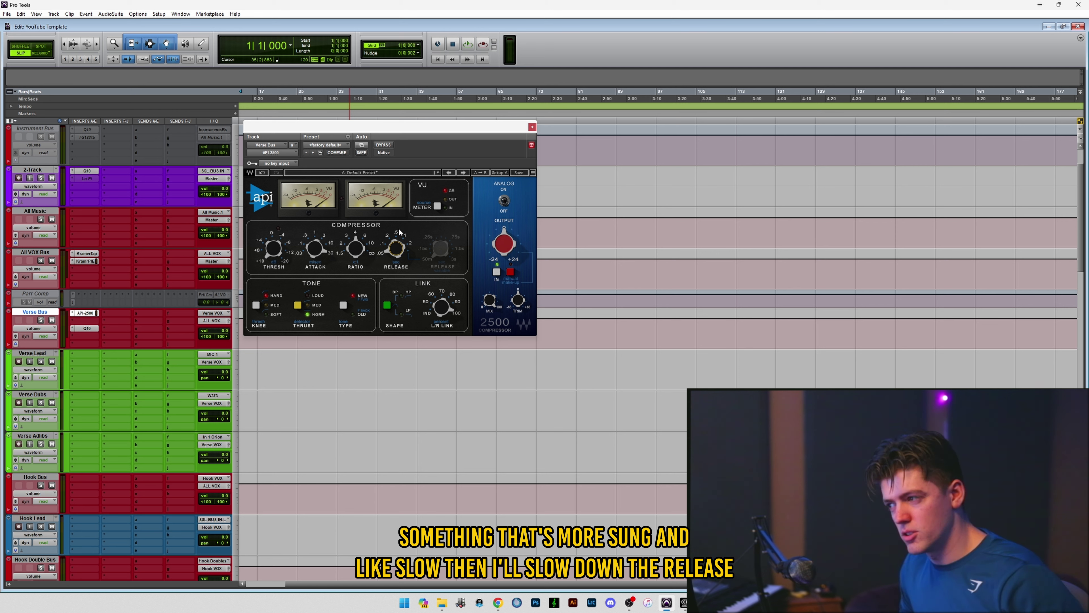
scroll(394, 253, "down", 4)
scroll(395, 253, "up", 2)
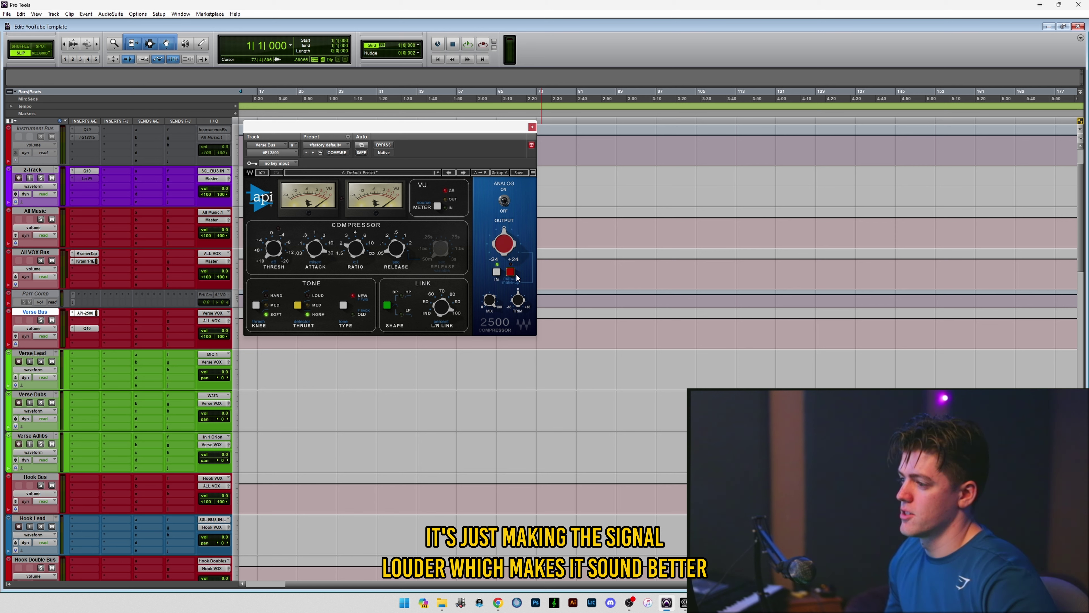
left_click_drag(468, 125, 481, 126)
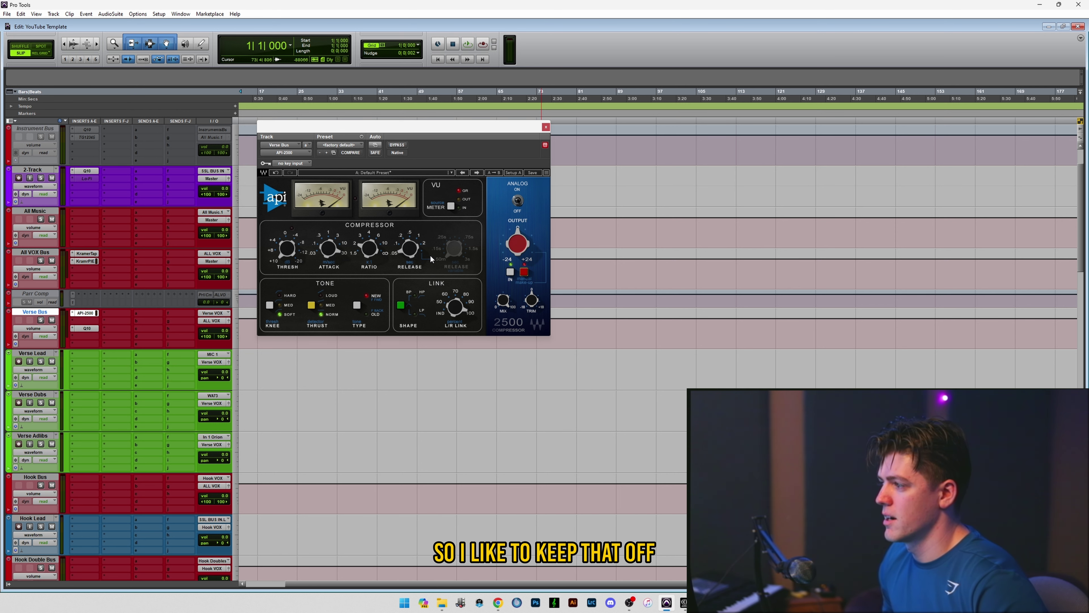
Insert a multichannel RDeEsser in the fourth slot of Inserts F-J on Verse Bus.
left_click(119, 333)
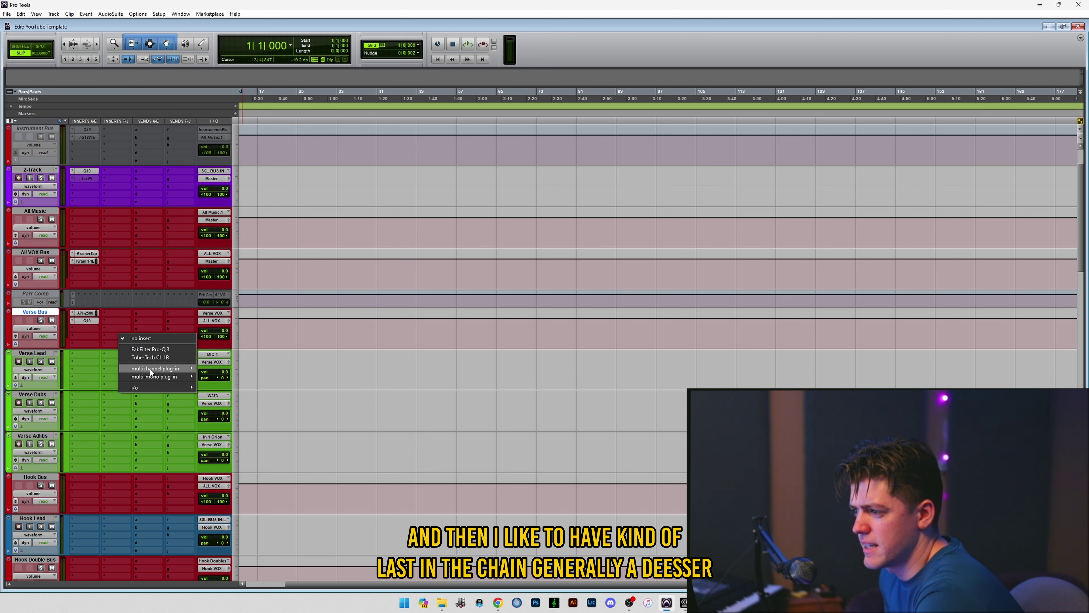
mouse_move(150, 369)
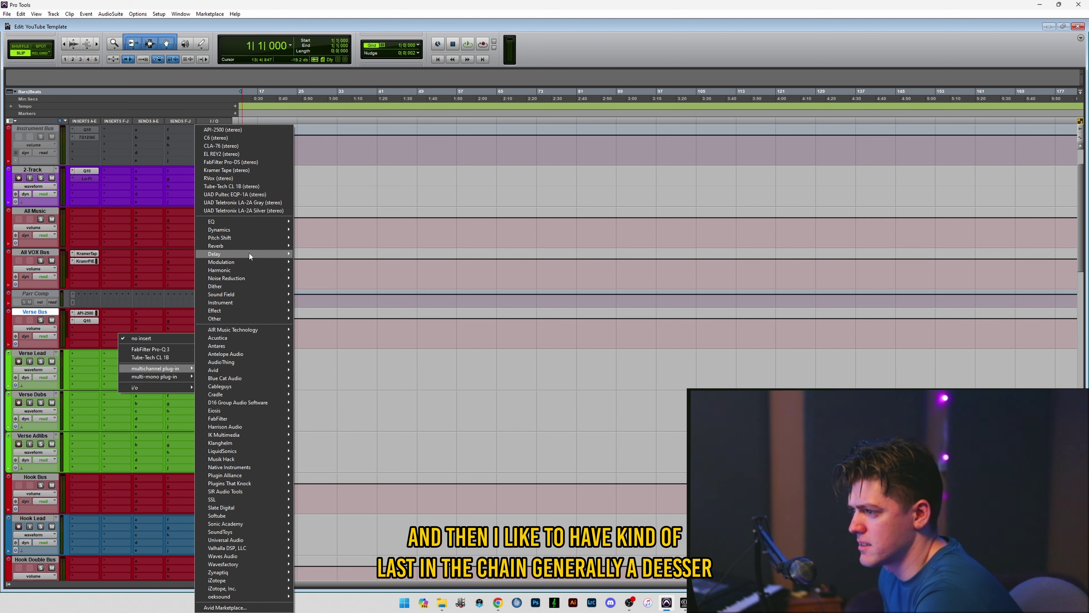
mouse_move(262, 230)
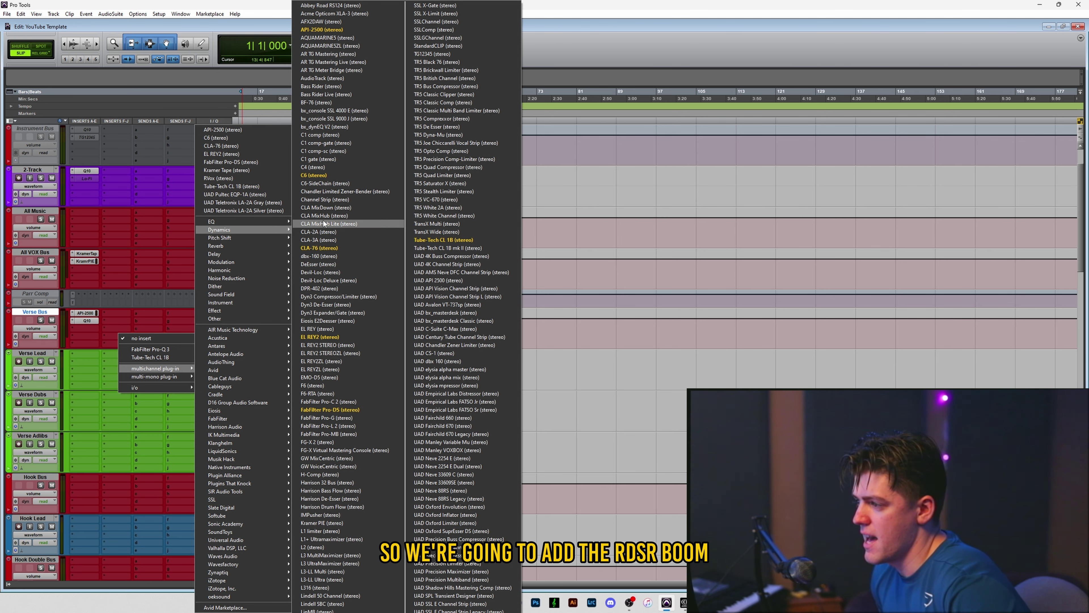
left_click_drag(467, 122, 441, 130)
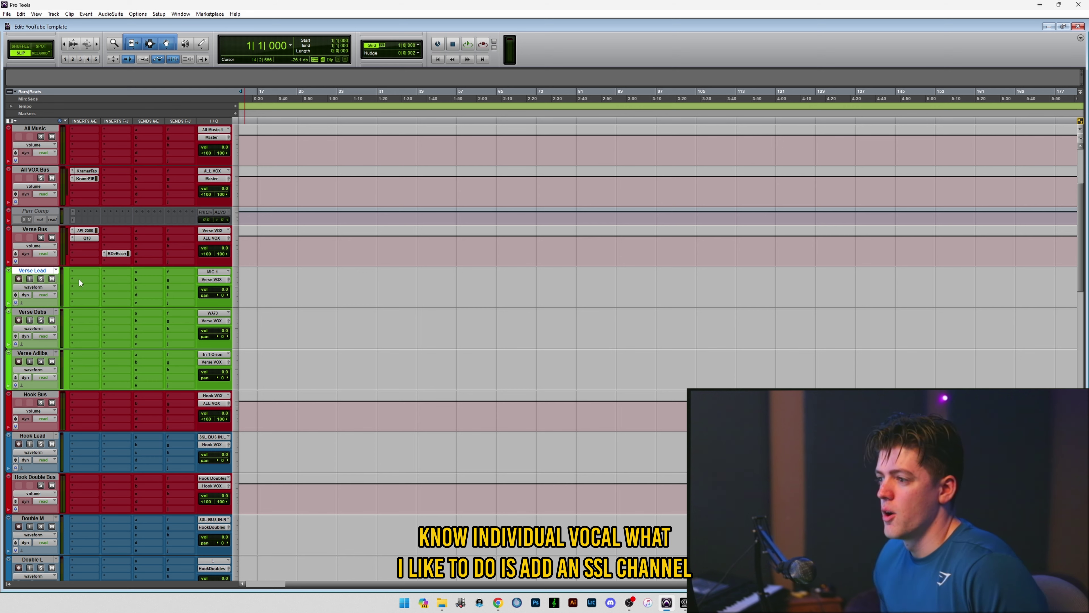
Insert the mono SSLChannel plugin in the first insert slot of Verse Lead.
left_click(87, 274)
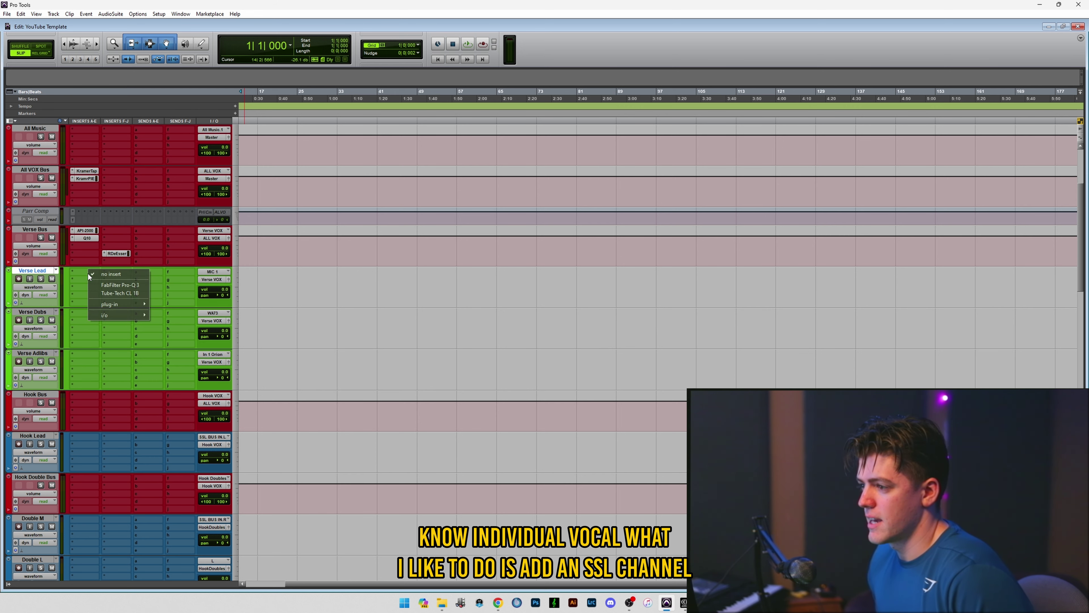
mouse_move(112, 304)
mouse_move(180, 237)
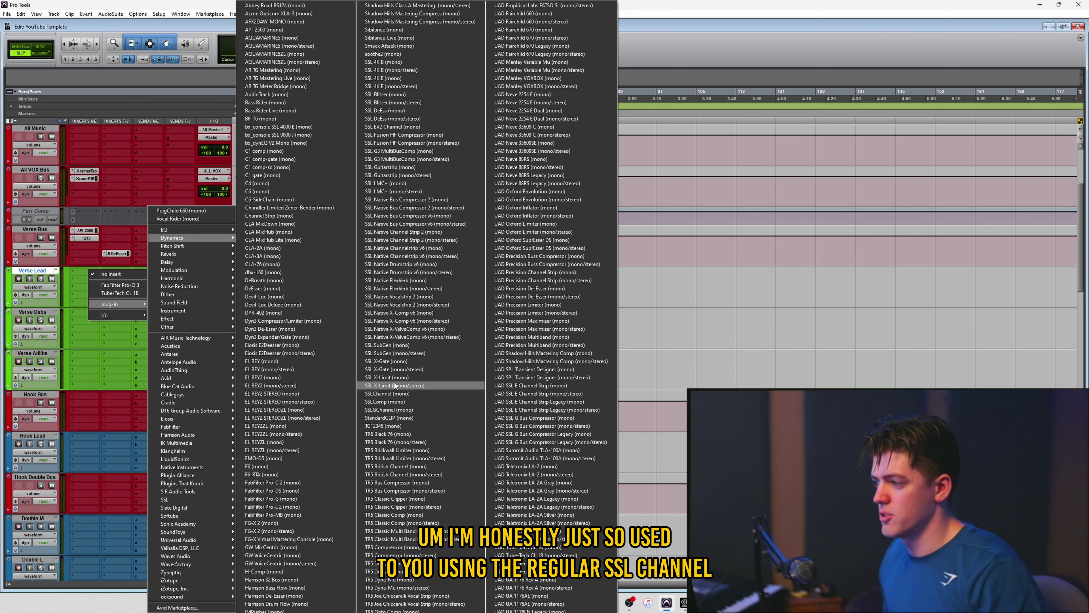
left_click(391, 394)
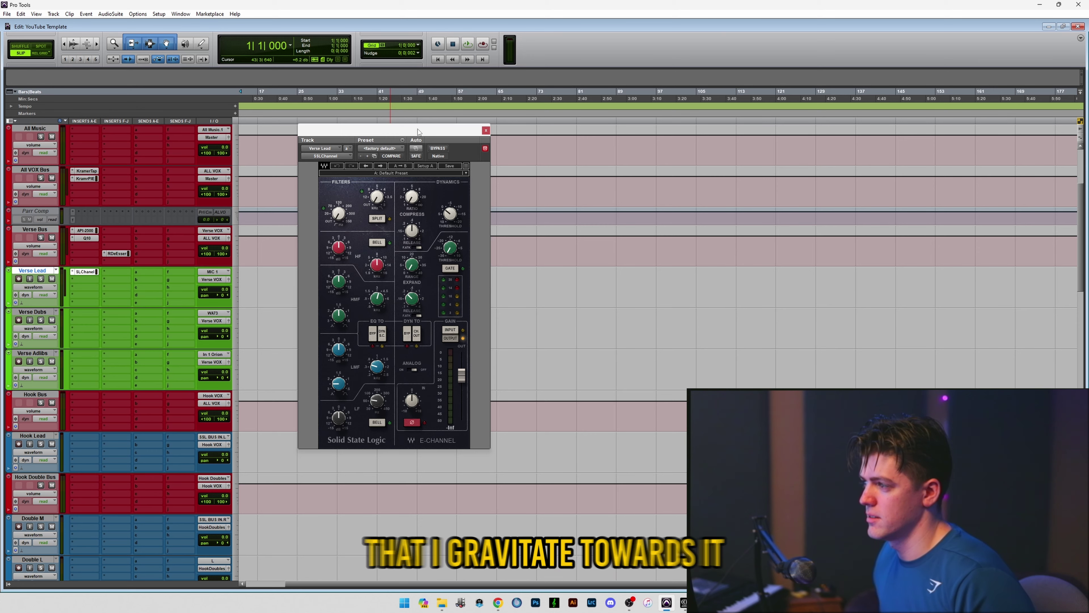
left_click_drag(418, 130, 383, 154)
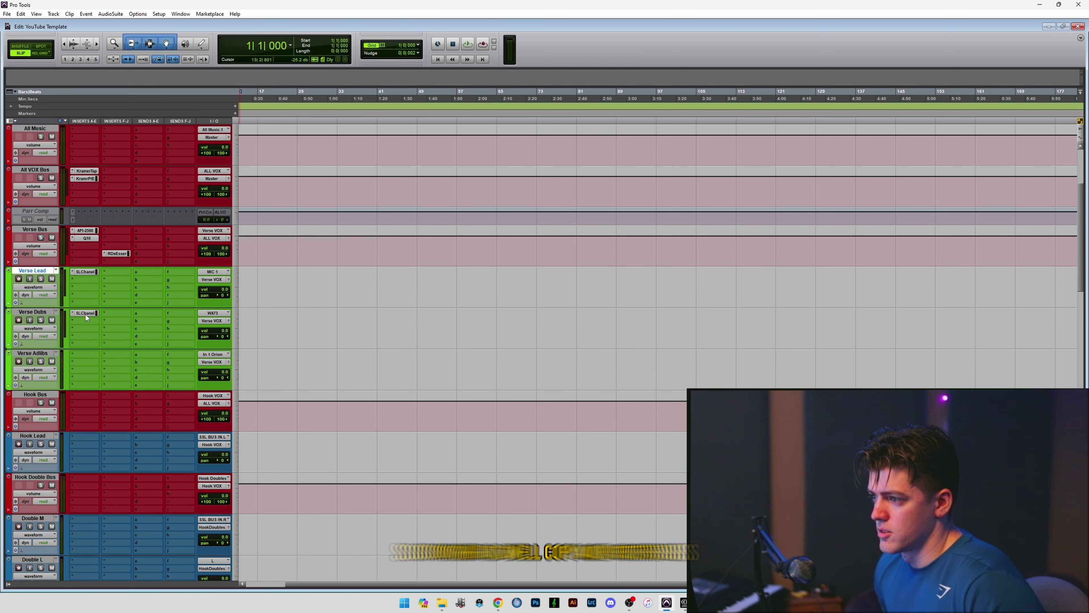
Copy the SSLChannel plugin to the other individual vocal tracks and move it to the second insert slot on each.
left_click_drag(86, 314, 84, 354)
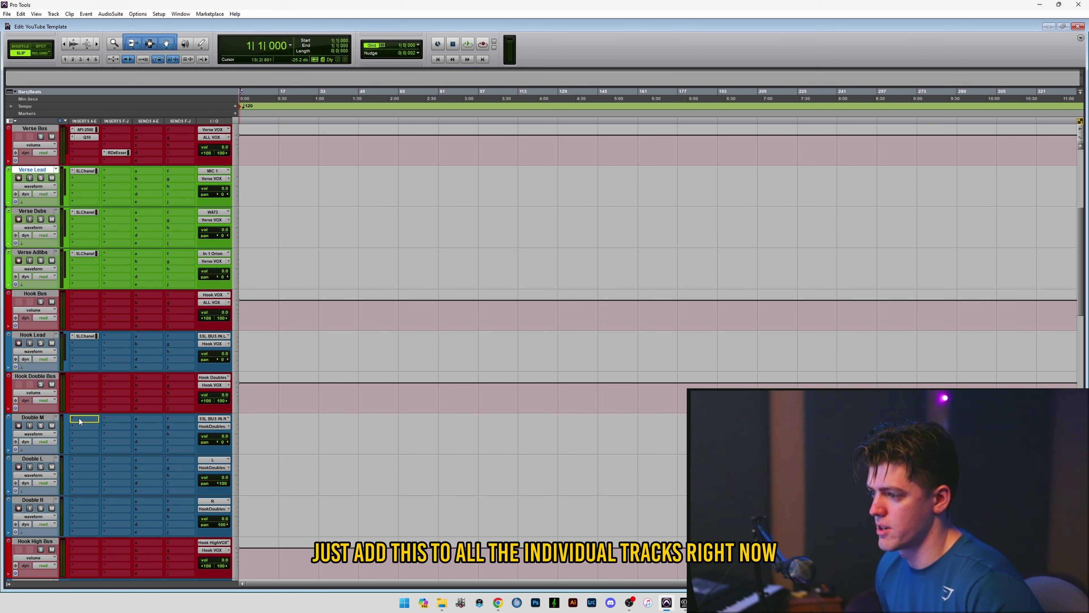
left_click_drag(80, 420, 80, 419)
scroll(103, 405, "down", 2)
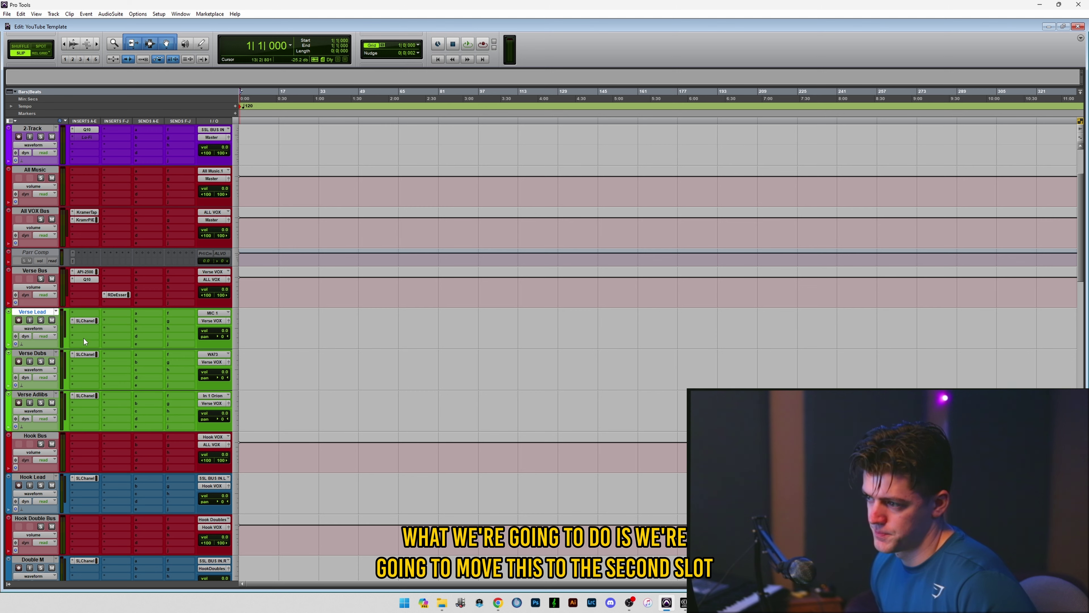
scroll(86, 362, "down", 1)
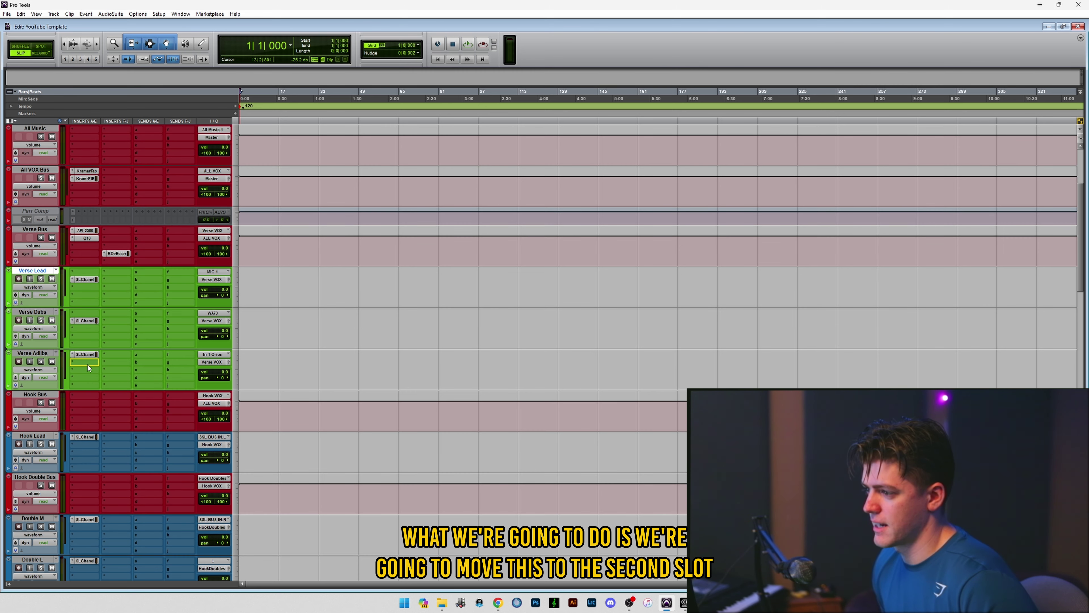
scroll(87, 365, "down", 2)
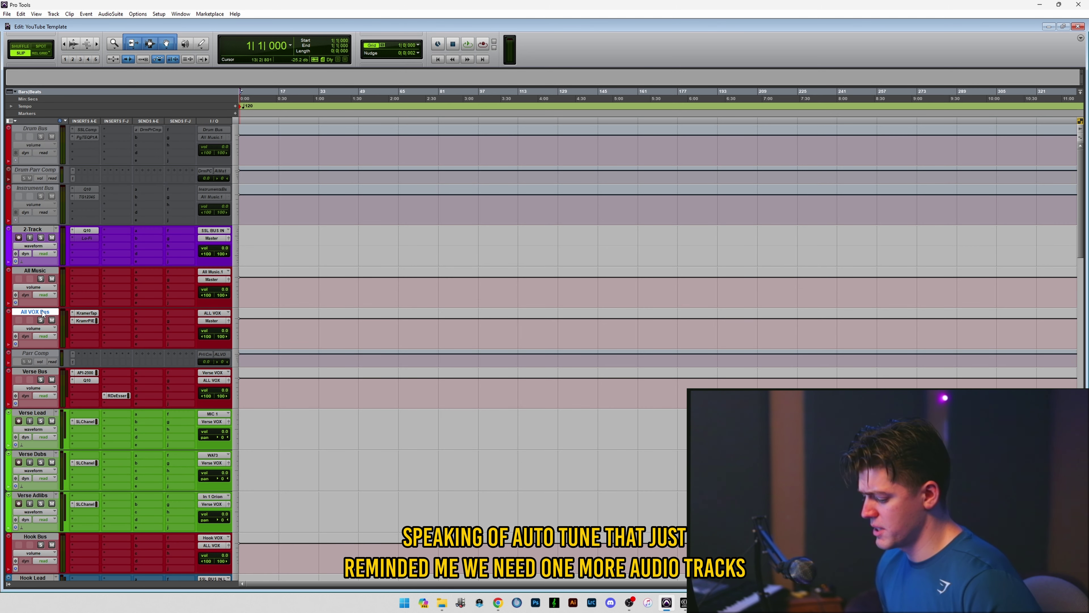
Create one new mono audio track below All VOX Bus and colour it red.
key("ctrl+shift+n")
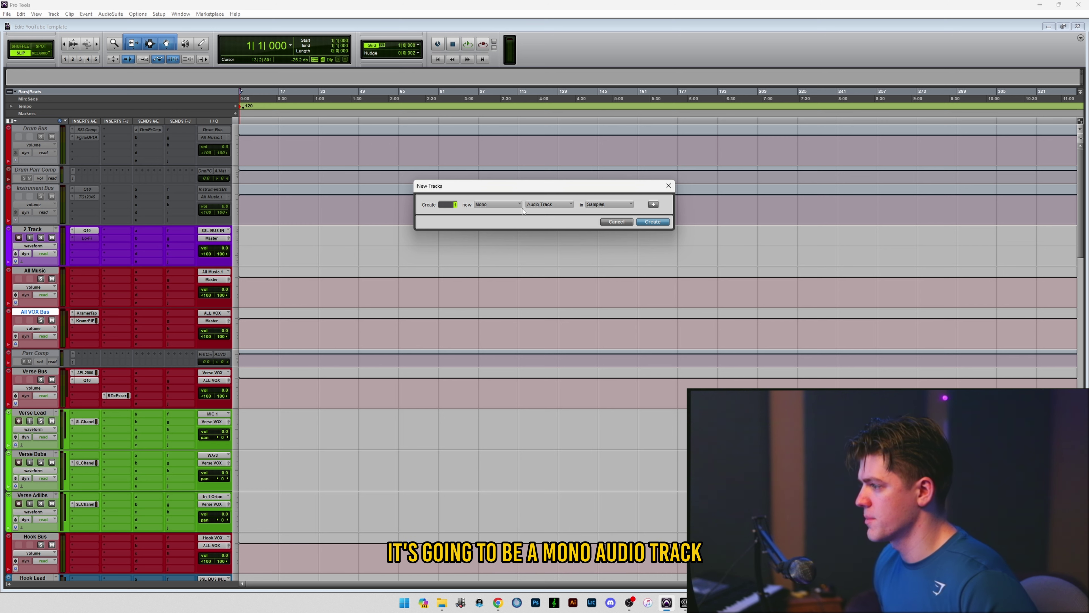
left_click(652, 222)
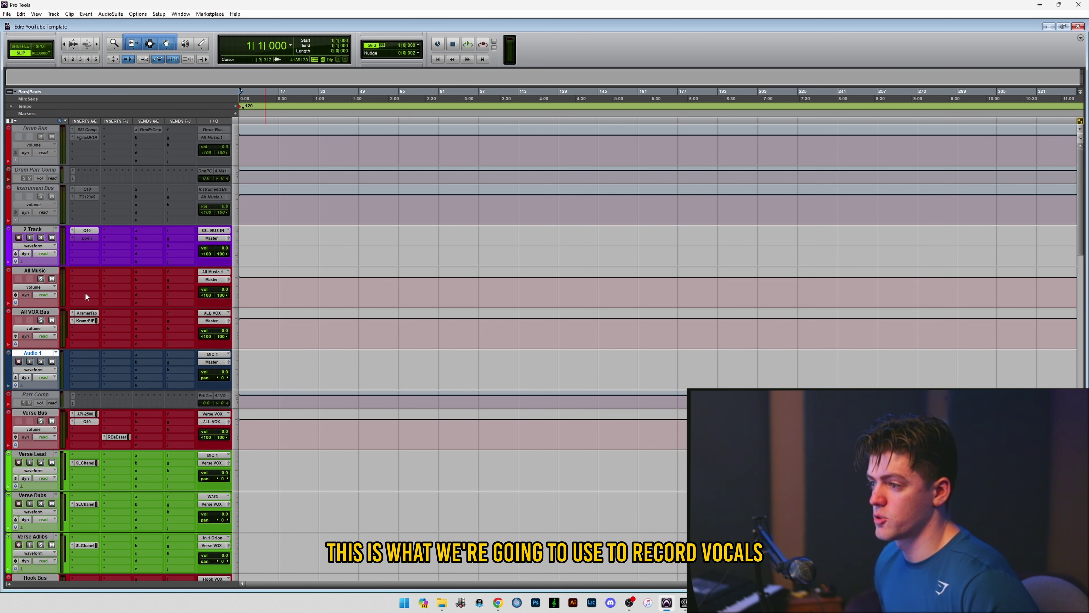
double_click(7, 360)
left_click(193, 260)
left_click(184, 260)
Rename the new audio track to Rec and set its input to MIC 1 (Mono).
double_click(33, 353)
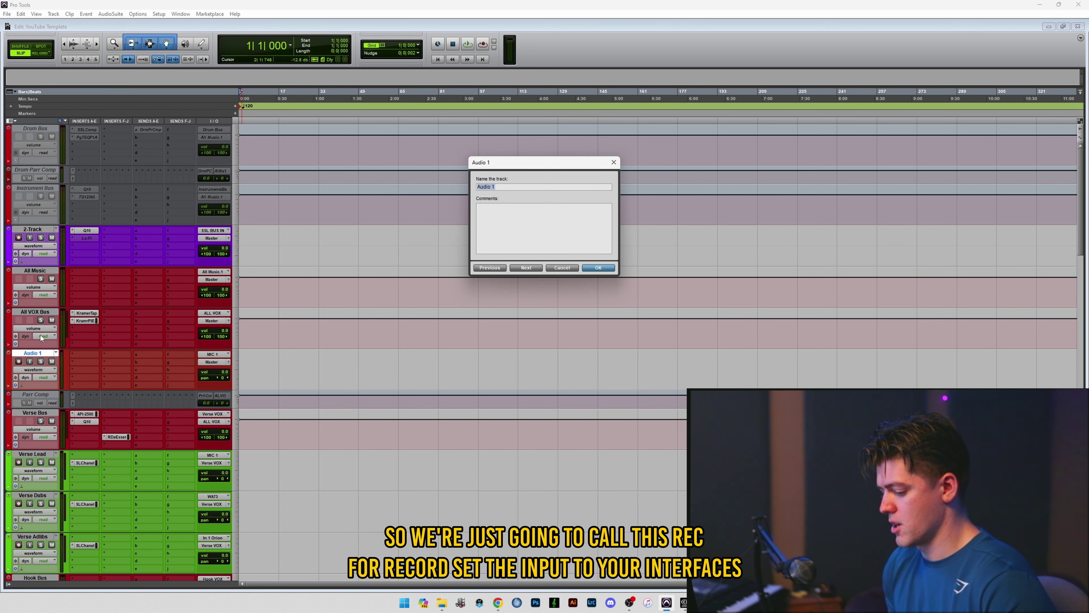
type("Rec")
key("Return")
left_click(213, 354)
mouse_move(236, 368)
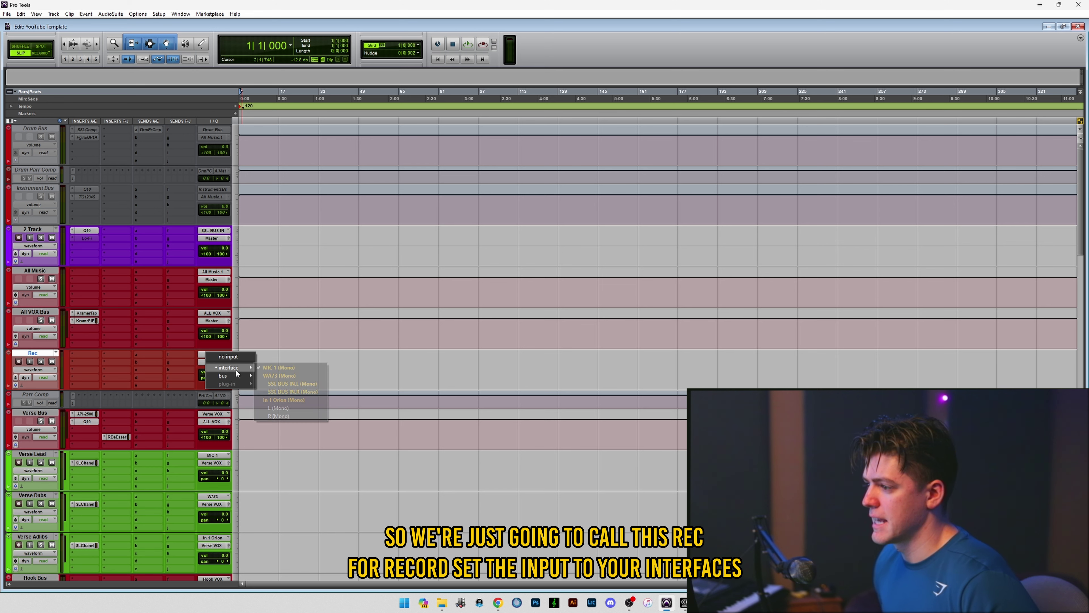
left_click(282, 366)
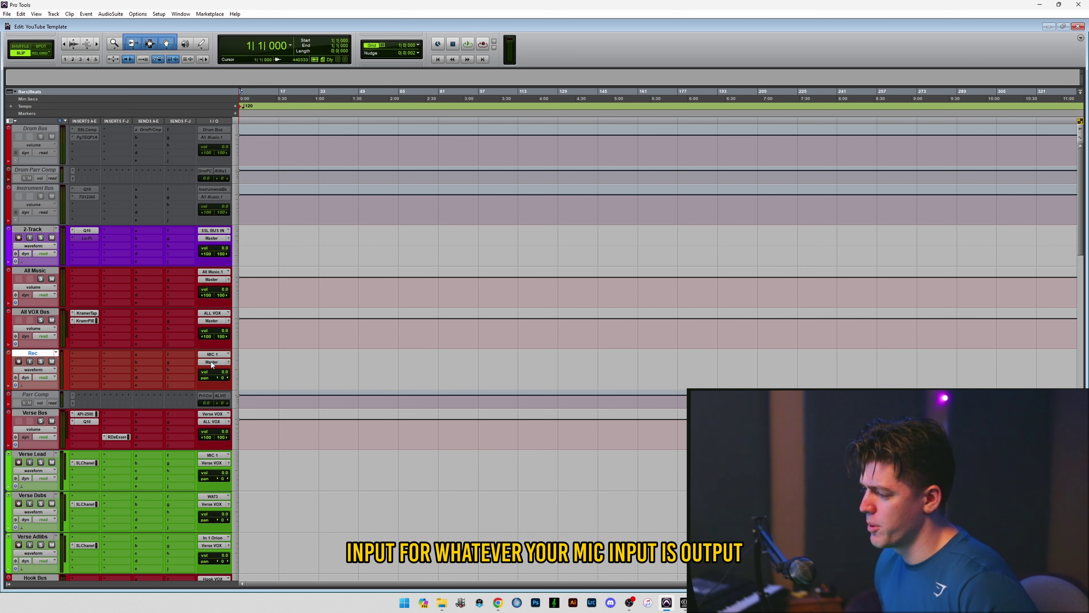
Insert Waves Tune Real-Time in the first insert slot of Rec and set its note transition to 93.4 ms.
left_click(84, 355)
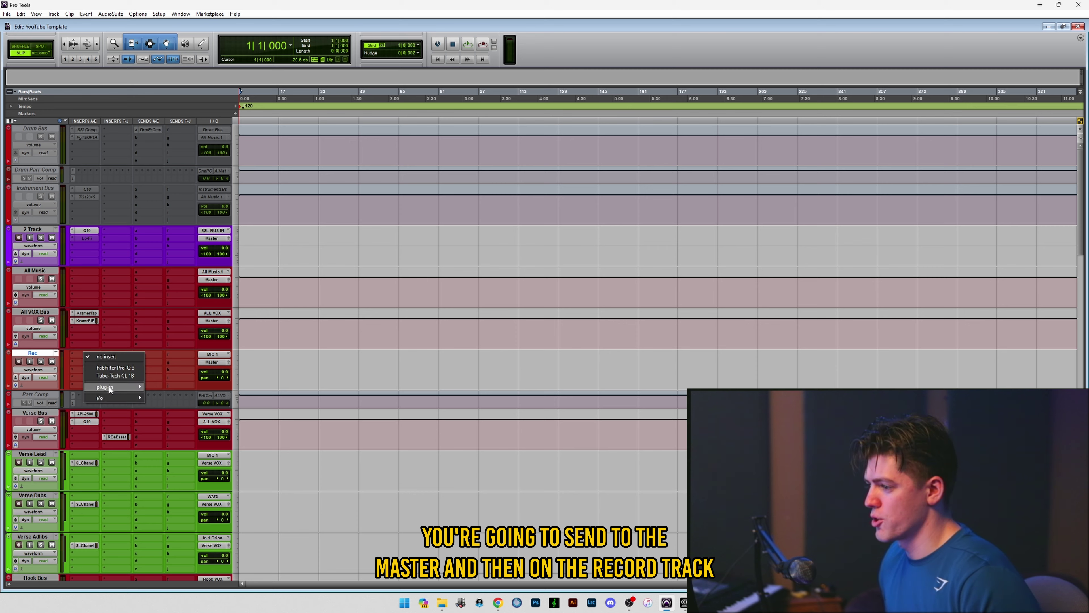
mouse_move(109, 387)
mouse_move(213, 245)
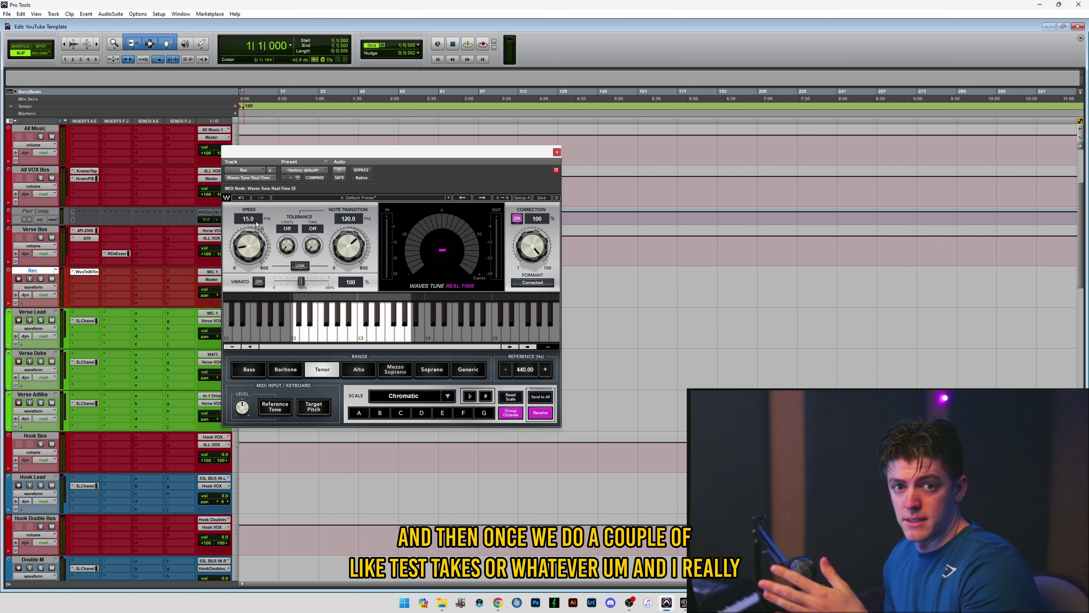
left_click_drag(347, 258, 347, 269)
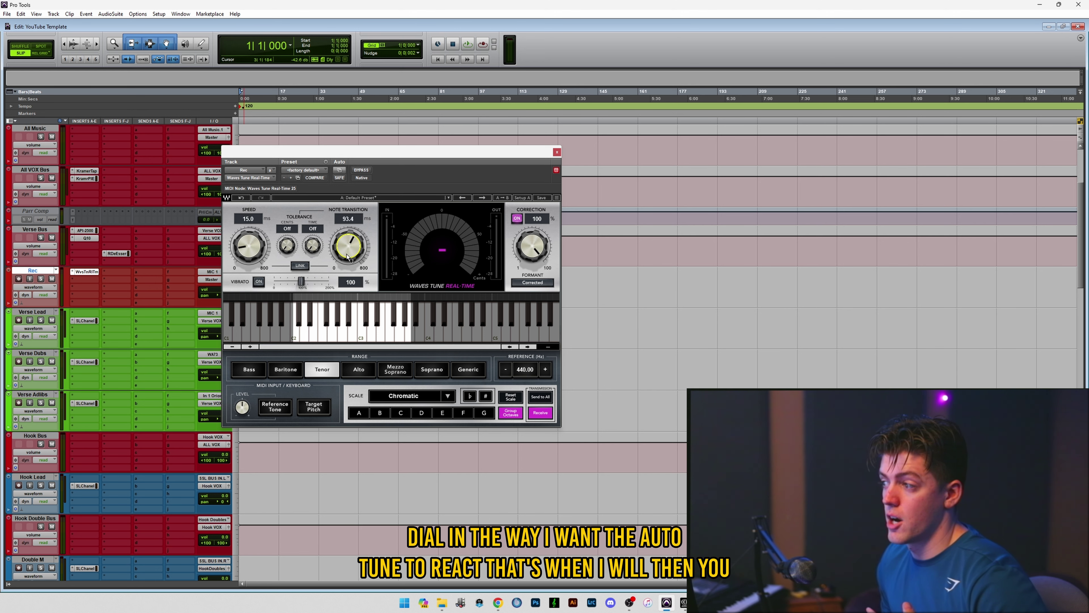
left_click(556, 152)
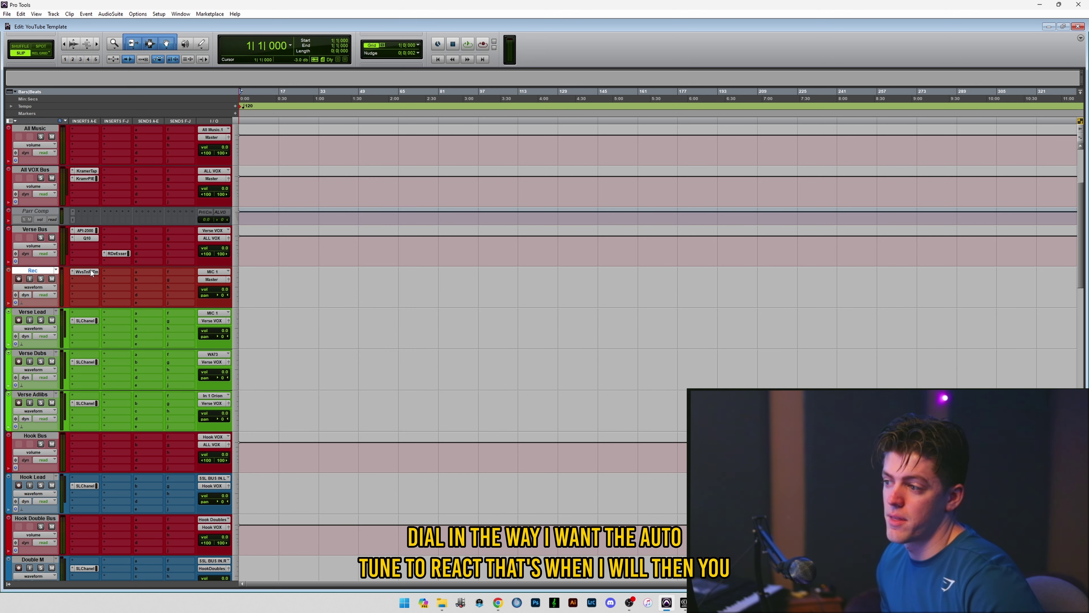
Try to copy Waves Tune Real-Time from Rec to the first insert slots of Verse Lead and Verse Dubs.
left_click_drag(90, 270, 86, 310)
left_click_drag(86, 350, 86, 354)
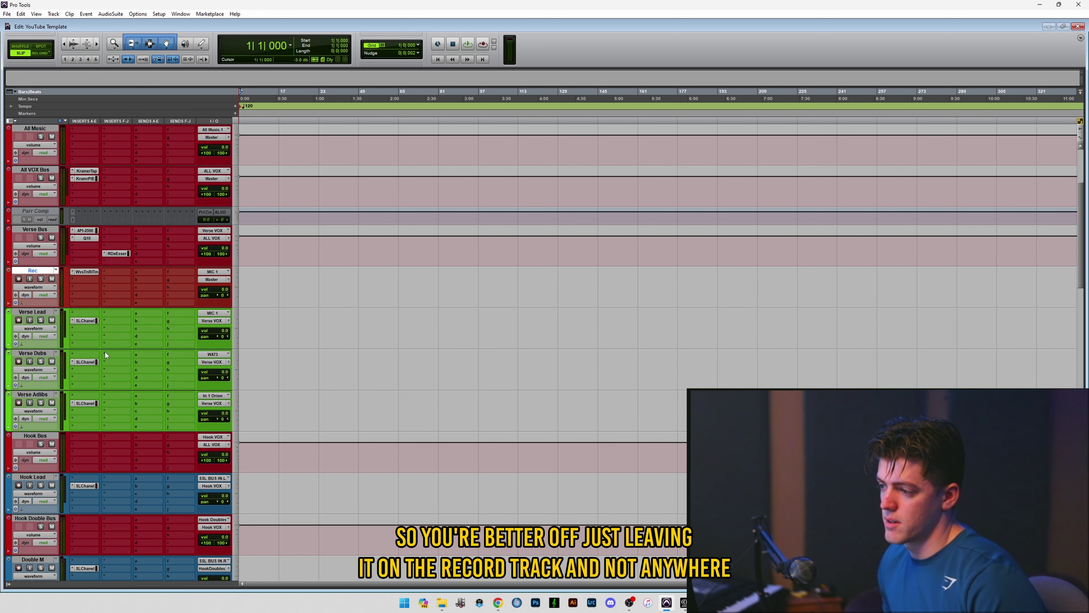
left_click(89, 313)
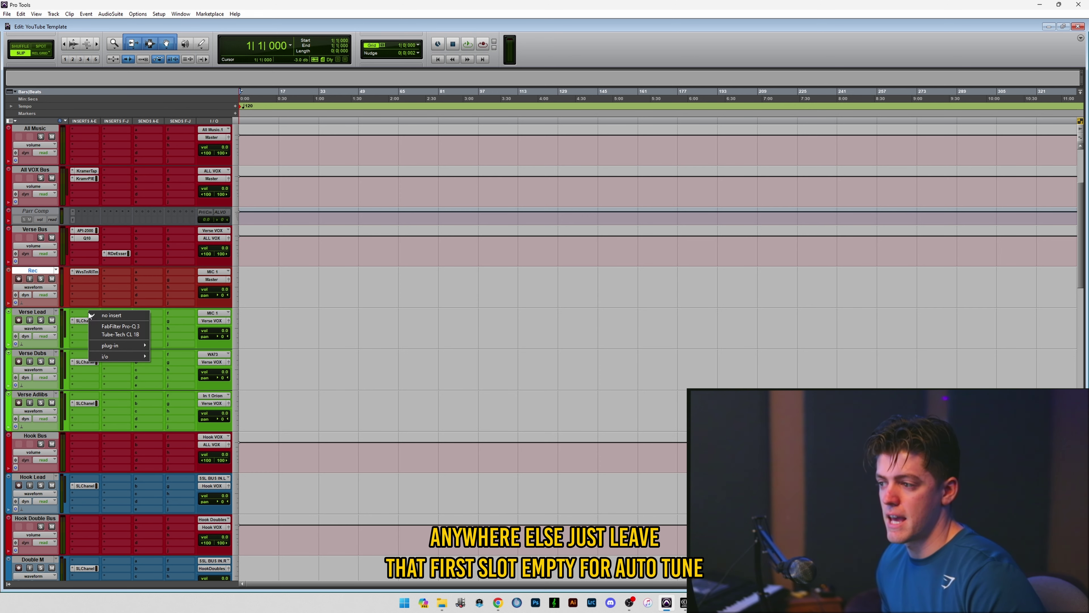
left_click(83, 314)
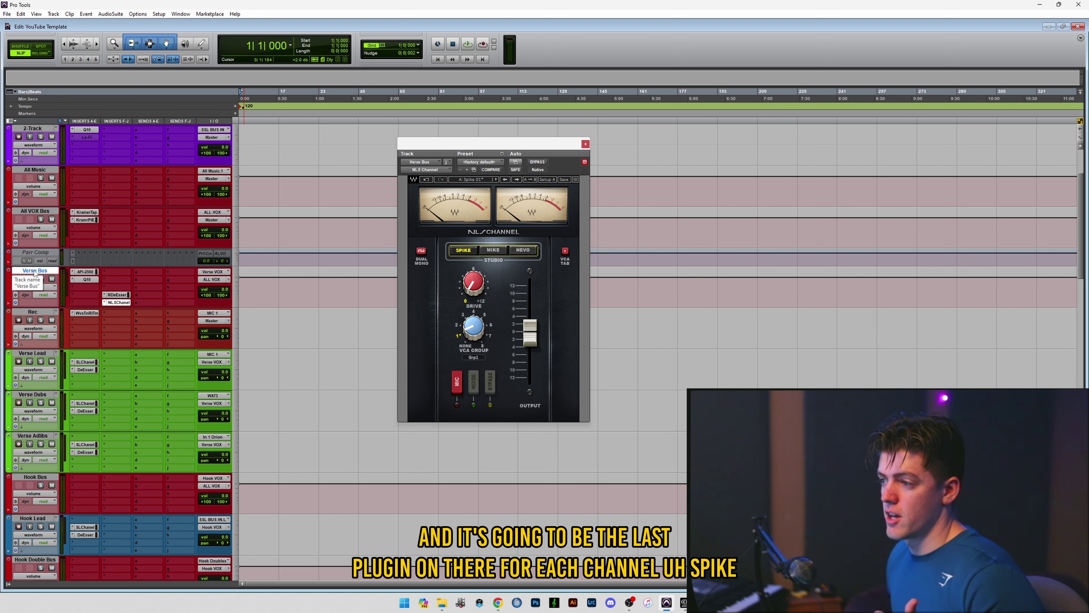
Compare the SPIKE, MIKE and NEVO studio models of NLS Channel on Verse Bus, finishing on SPIKE.
left_click_drag(493, 144, 444, 118)
left_click(443, 225)
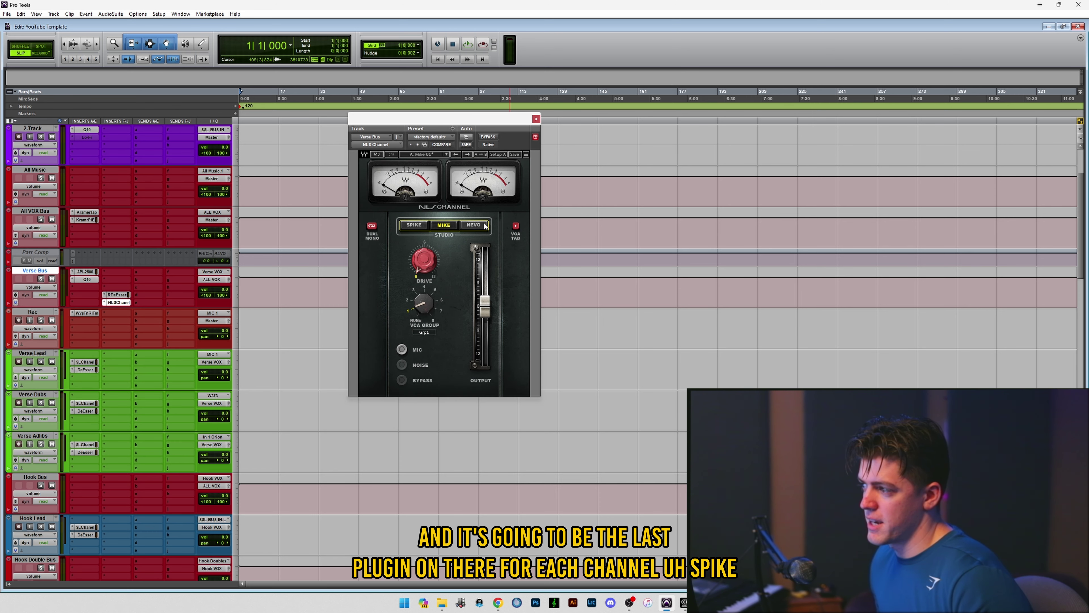
left_click(479, 226)
left_click(421, 225)
left_click(444, 225)
left_click(467, 227)
left_click(443, 226)
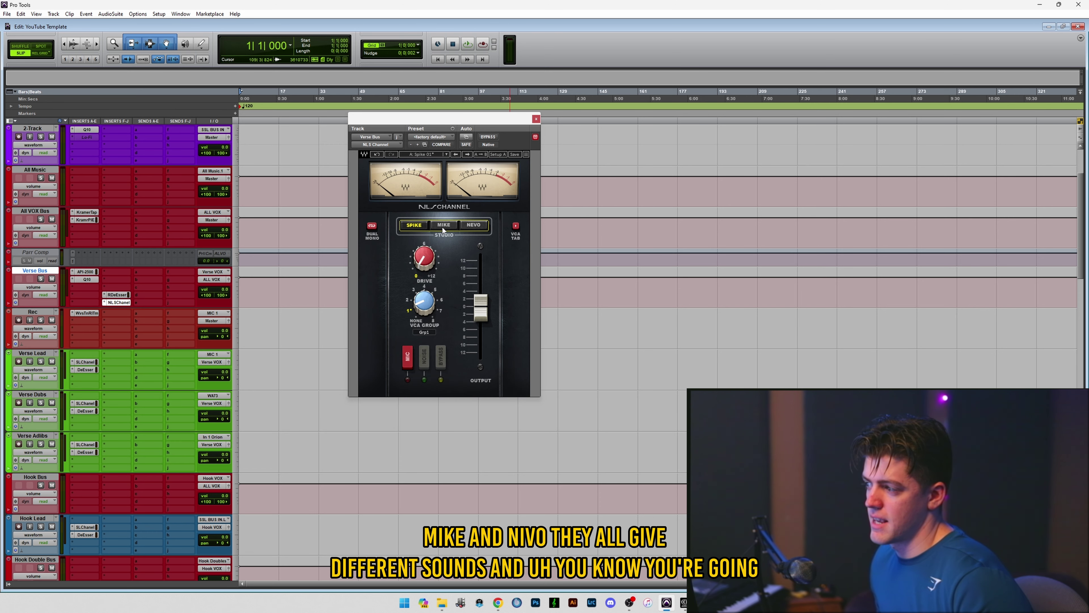
left_click(427, 222)
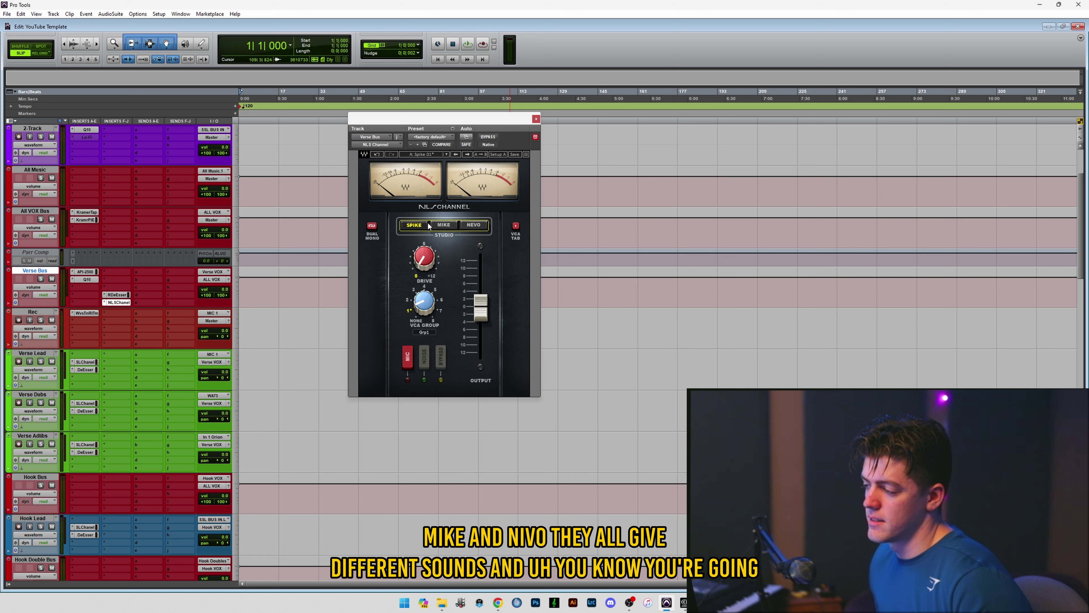
left_click(461, 228)
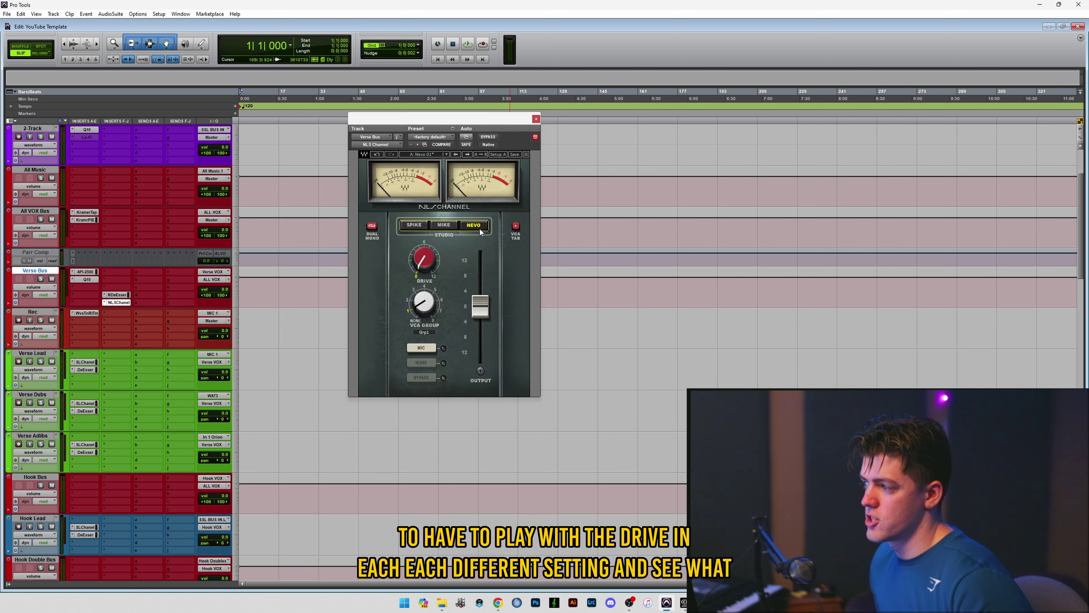
left_click(418, 225)
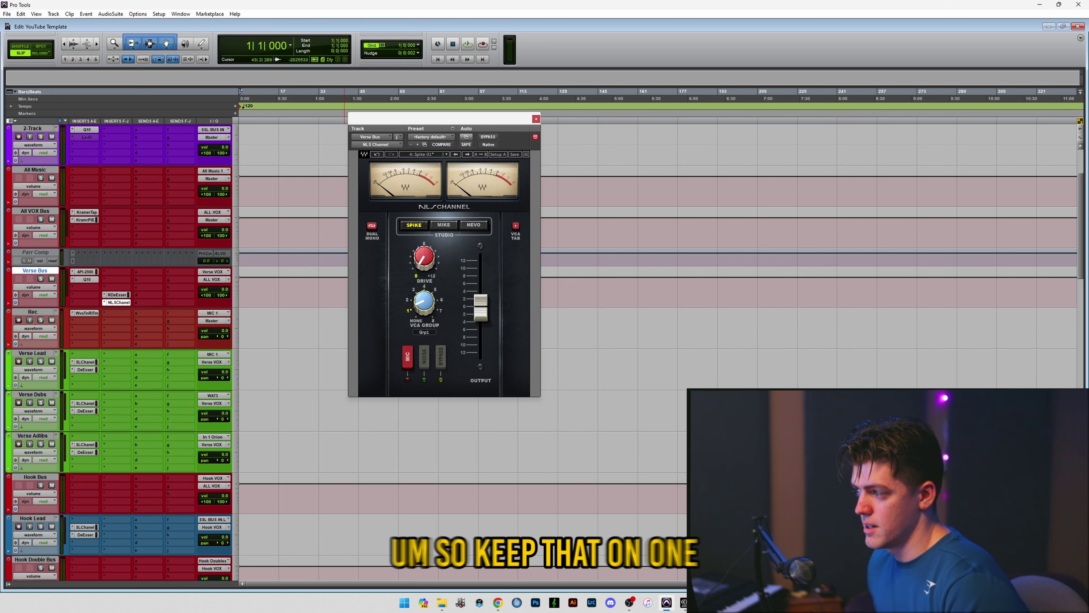
Copy NLS Channel from Verse Bus to the last insert slot of Hook Bus and assign it to VCA group 2.
scroll(113, 365, "down", 1)
left_click_drag(114, 365, 119, 468)
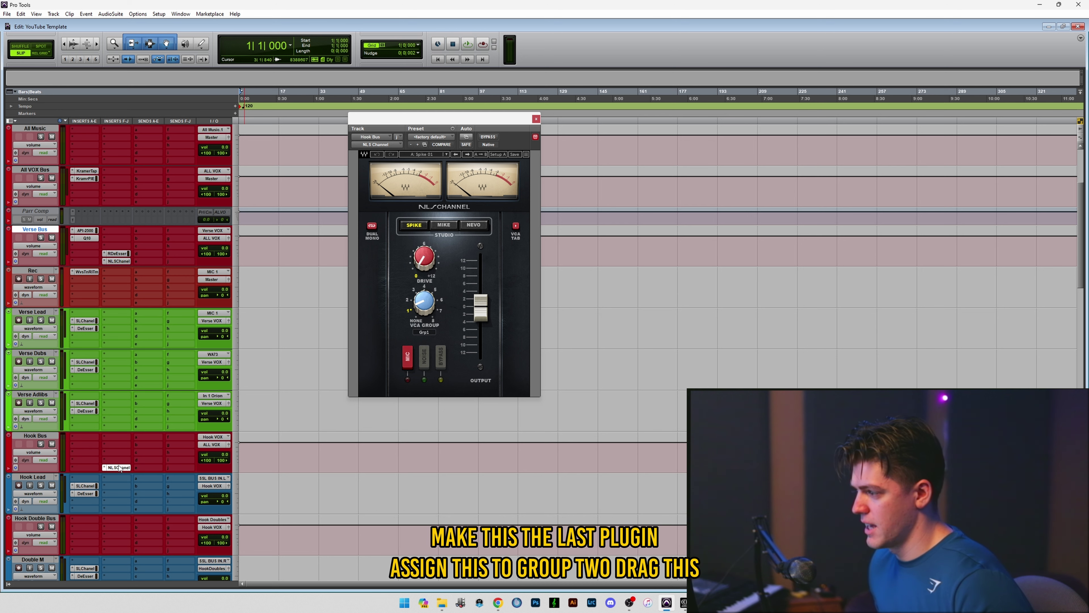
left_click_drag(420, 306, 420, 293)
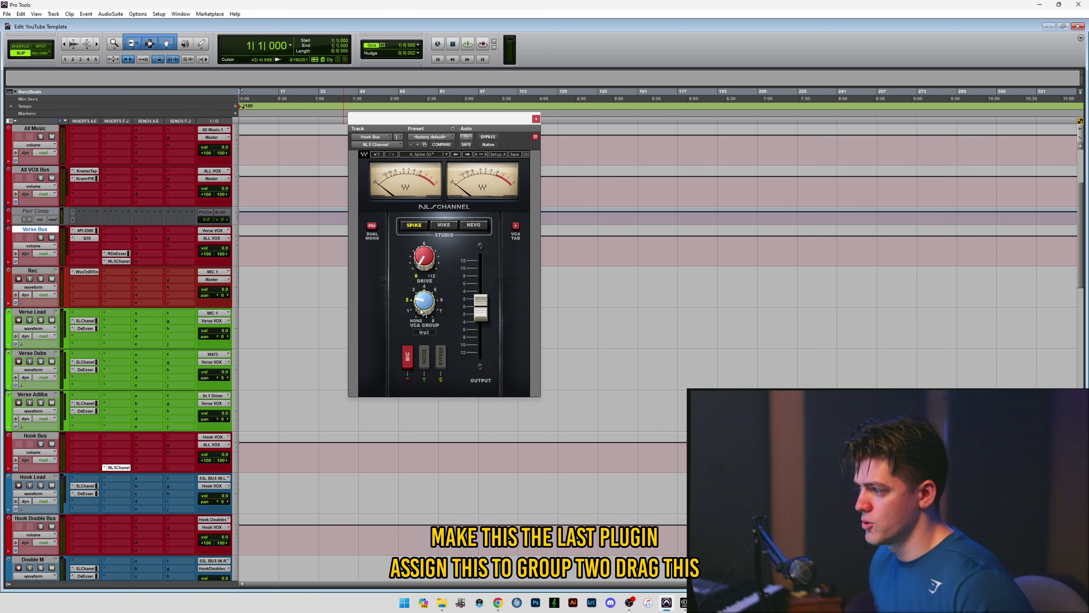
Copy NLS Channel to the last insert slots of Bridge Bus and All FX Bus, assigned to VCA groups 3 and 4.
scroll(101, 433, "down", 10)
left_click_drag(119, 468, 131, 410)
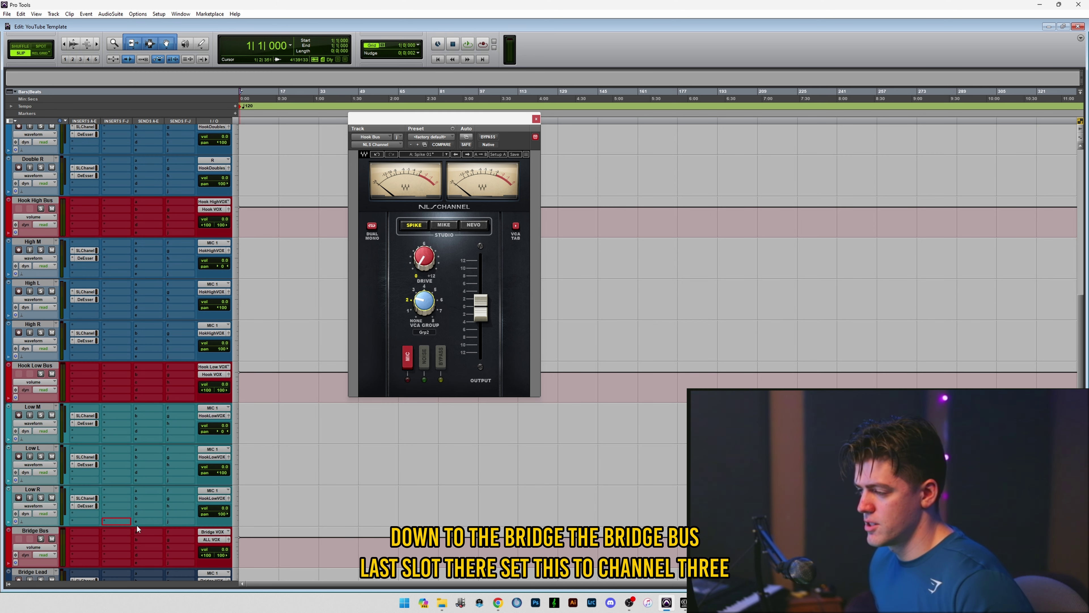
scroll(131, 410, "down", 3)
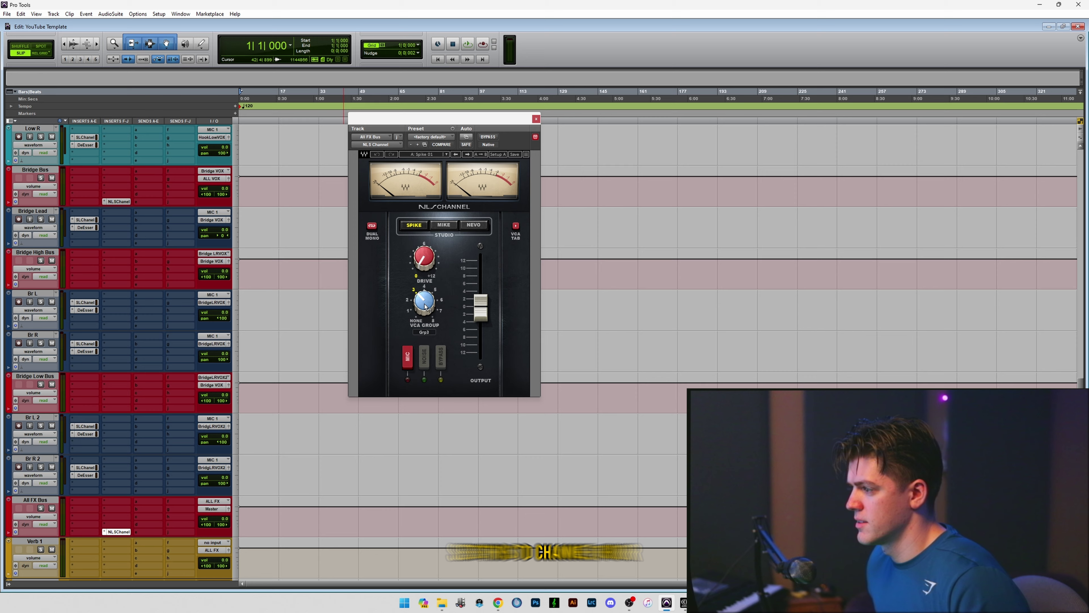
left_click_drag(424, 301, 403, 314)
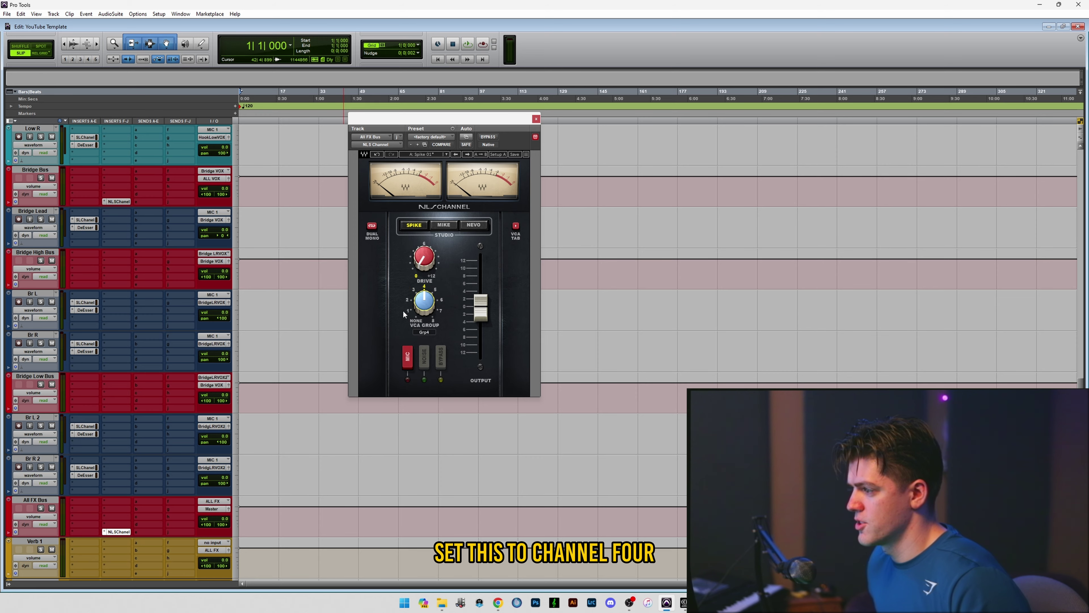
Copy NLS Channel to the last insert slot of 2-Track in VCA group 5, and from there to Instrument Bus.
scroll(129, 408, "up", 10)
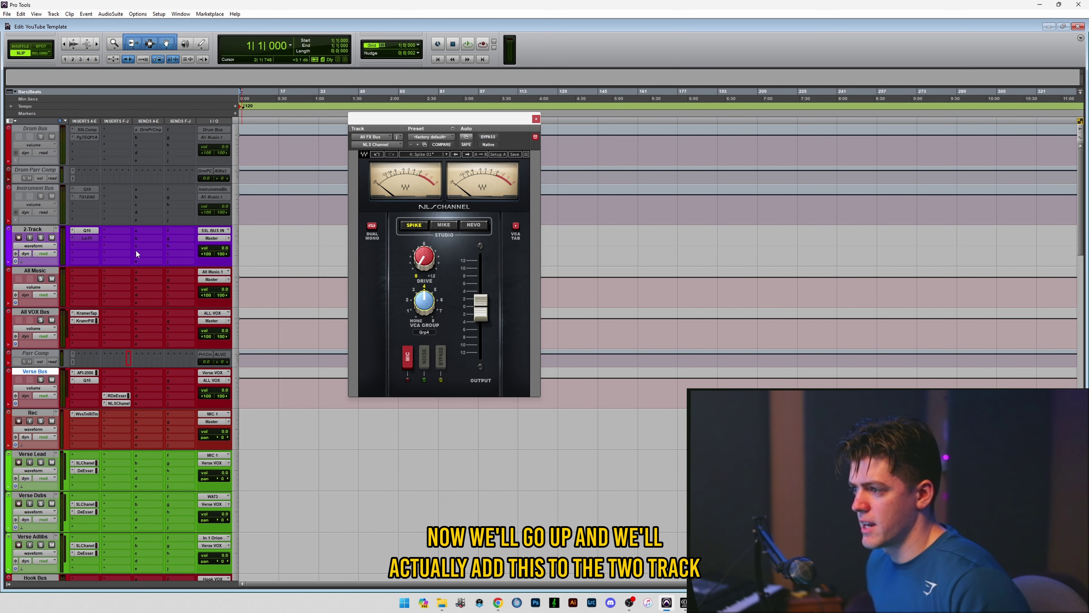
scroll(122, 202, "down", 15)
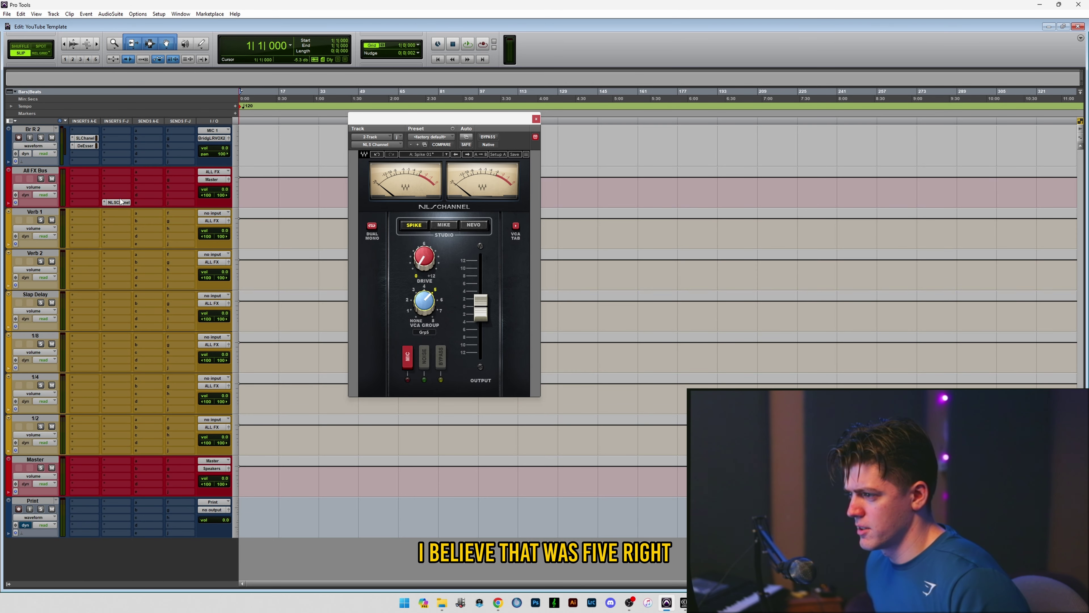
scroll(125, 200, "up", 15)
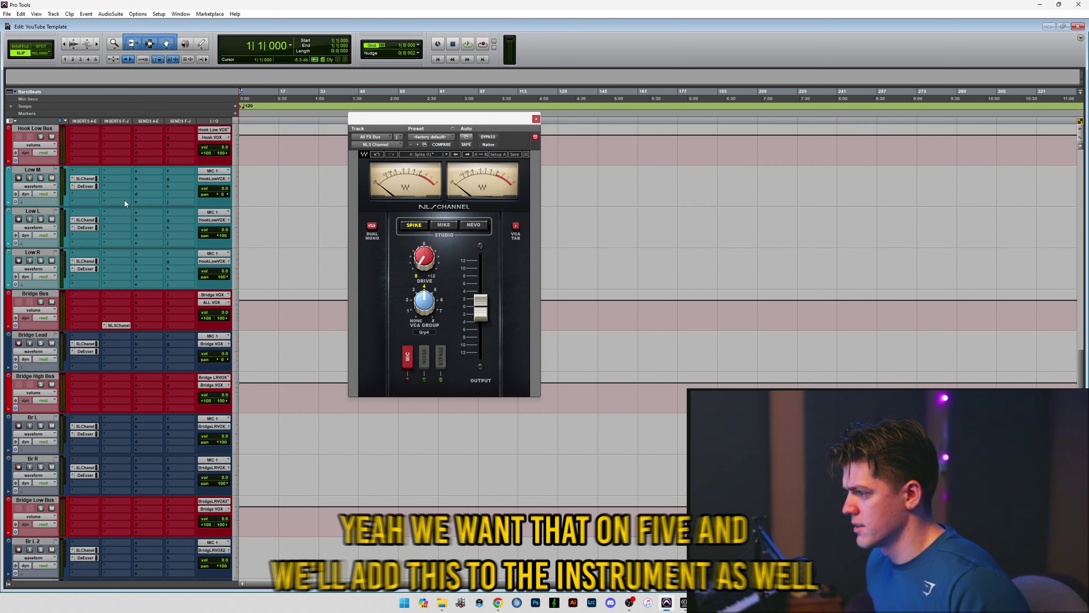
left_click_drag(121, 222, 121, 221)
left_click(601, 236)
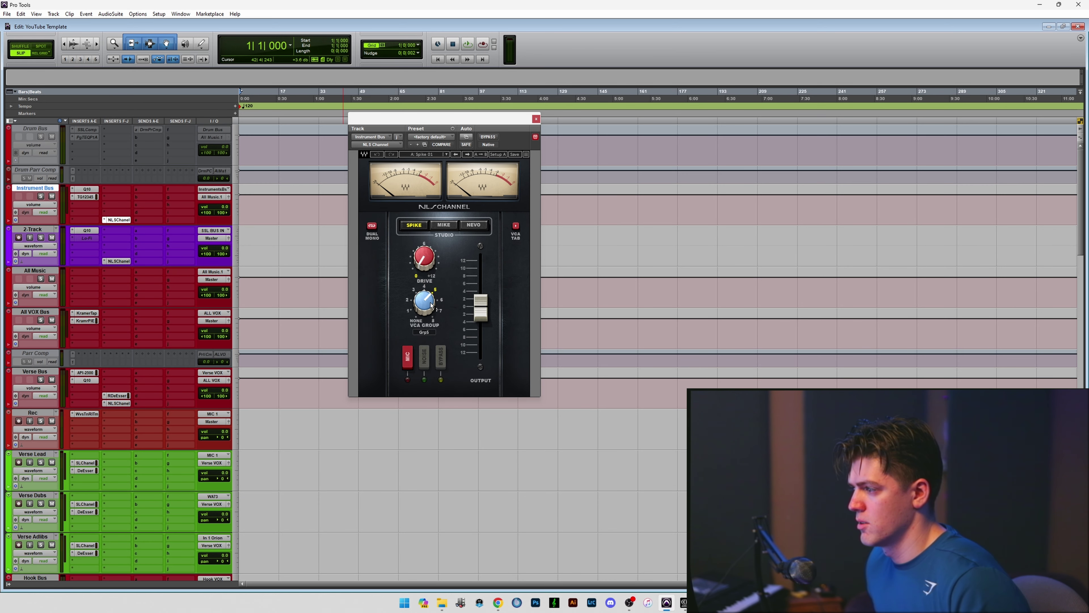
Assign Instrument Bus's NLS Channel to VCA group 6 and copy it to Drum Bus's last insert slot in group 7.
scroll(429, 302, "up", 1)
left_click_drag(118, 220, 120, 160)
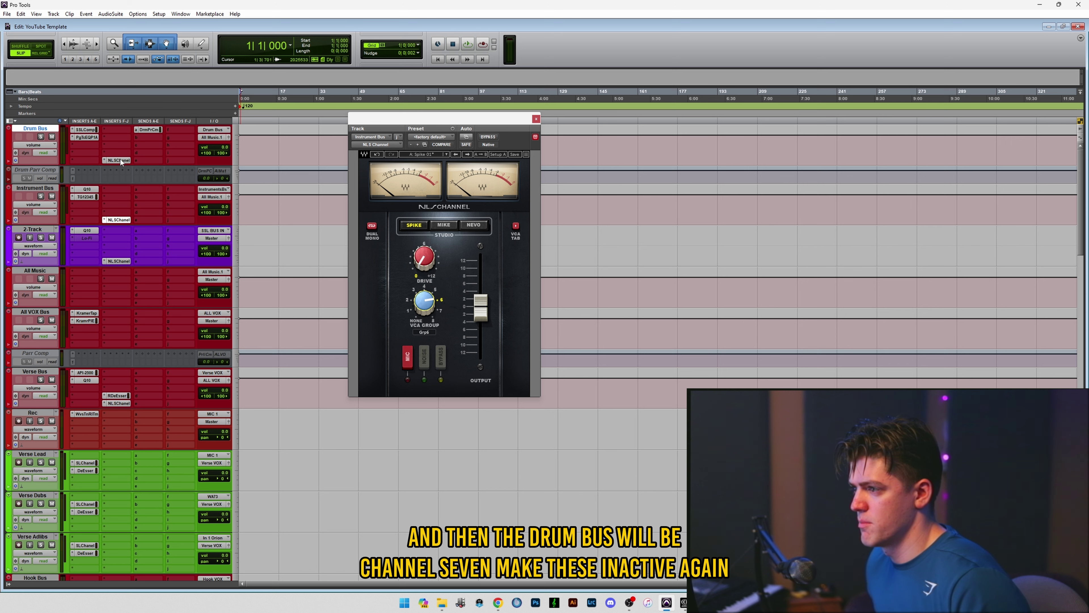
left_click(120, 159)
left_click_drag(431, 309, 430, 304)
Make Drum Bus and Instrument Bus inactive again.
right_click(36, 128)
left_click(73, 164)
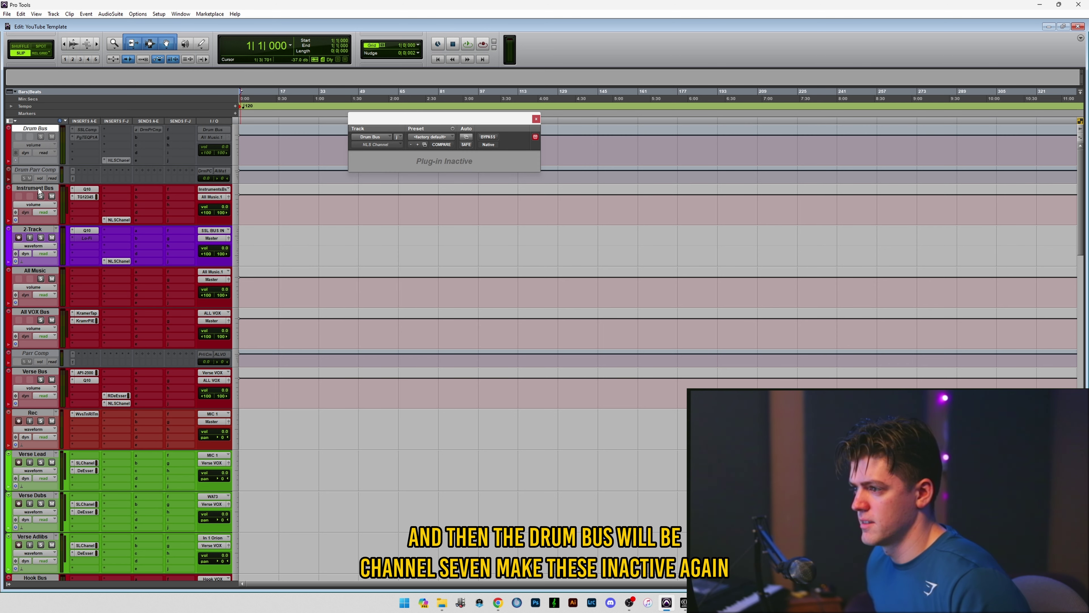
right_click(50, 202)
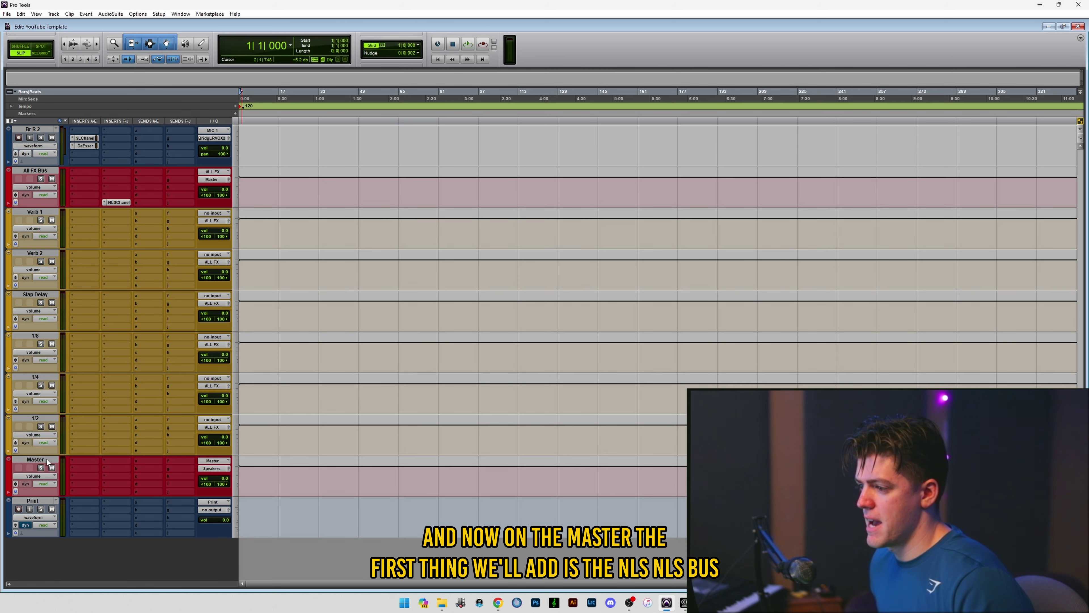
Insert the stereo NLS Buss plugin in the first insert slot of Master.
left_click(86, 460)
mouse_move(126, 494)
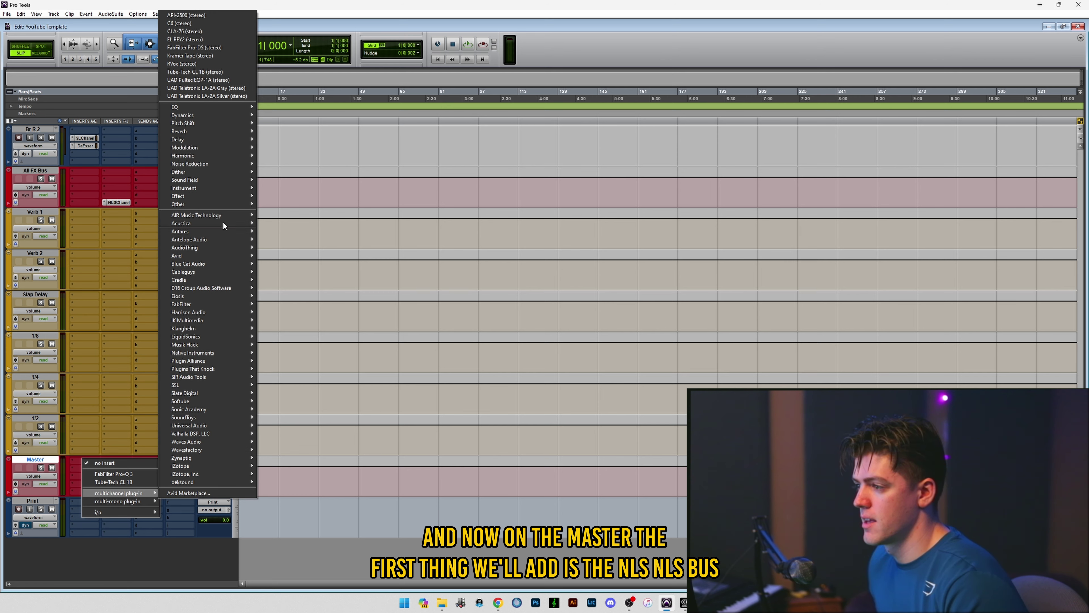
mouse_move(206, 155)
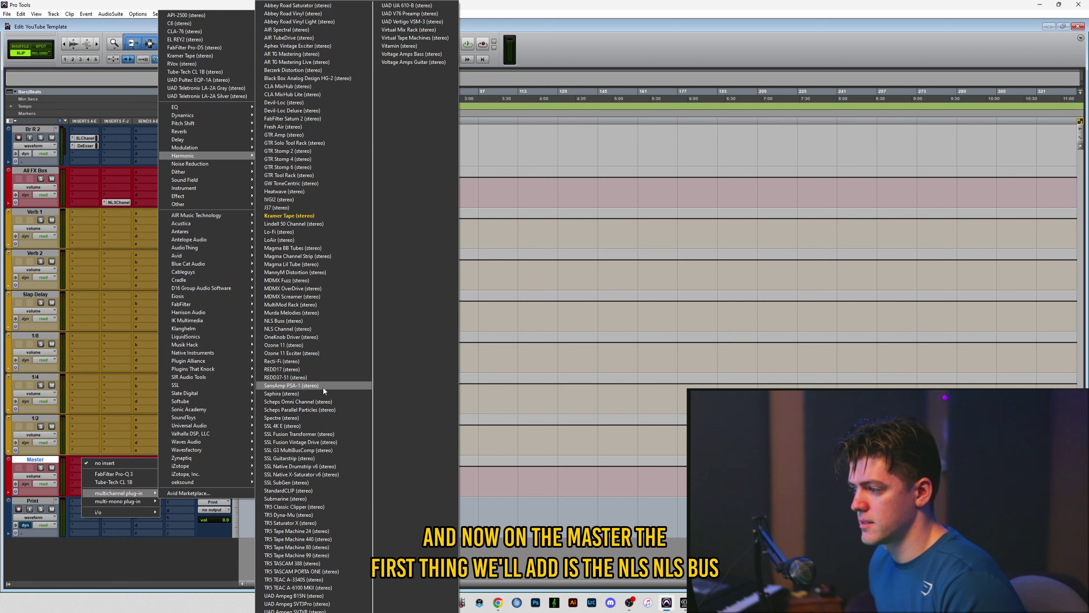
left_click(291, 321)
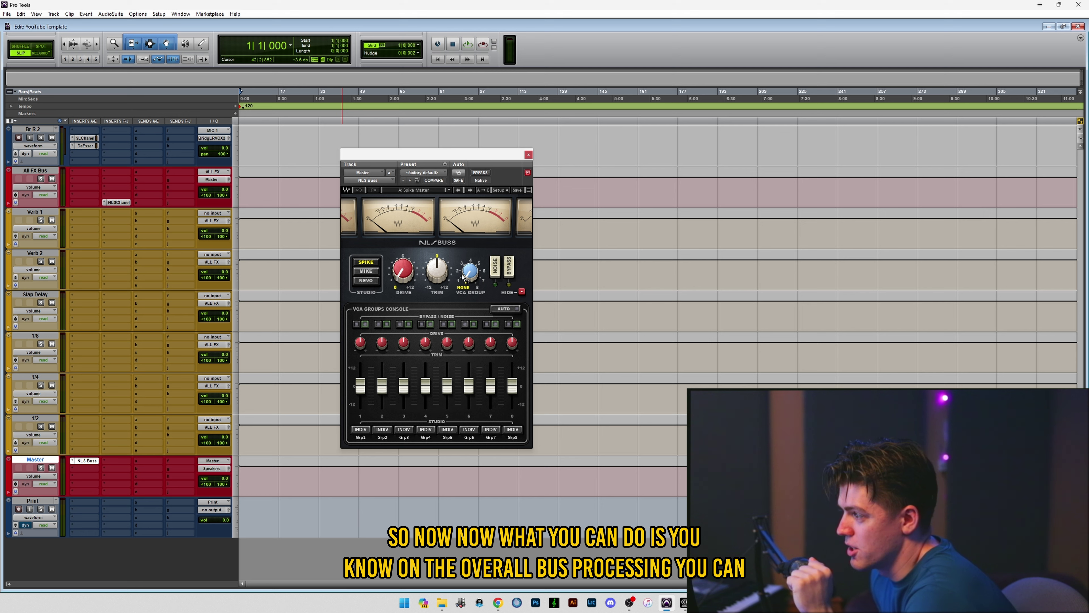
Try the MIKE studio model in NLS Buss, lower the trims of VCA groups 1 and 6, and raise group 2.
left_click(366, 272)
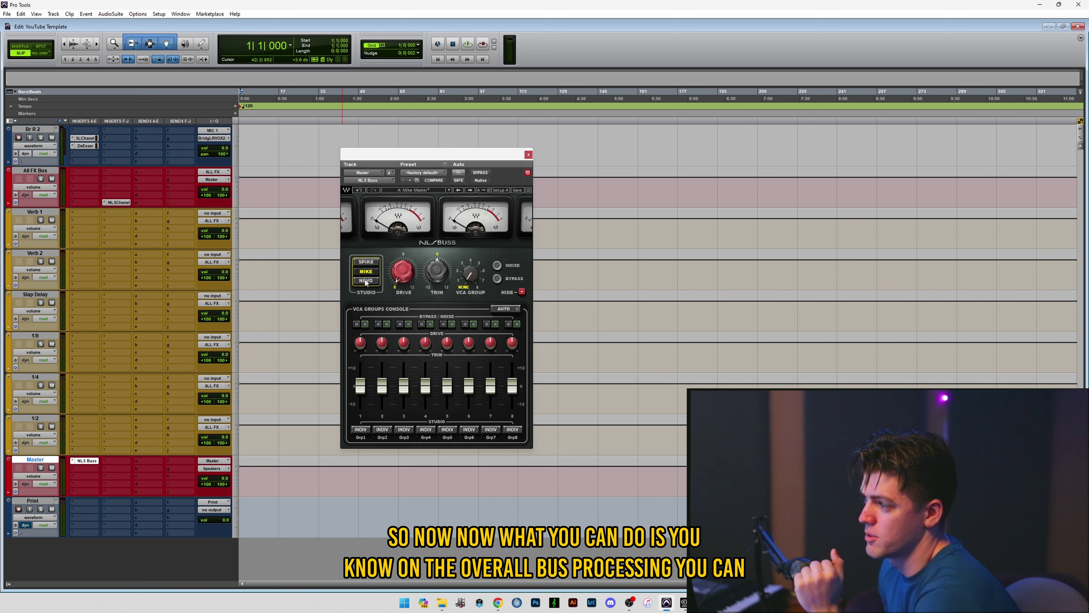
left_click(366, 262)
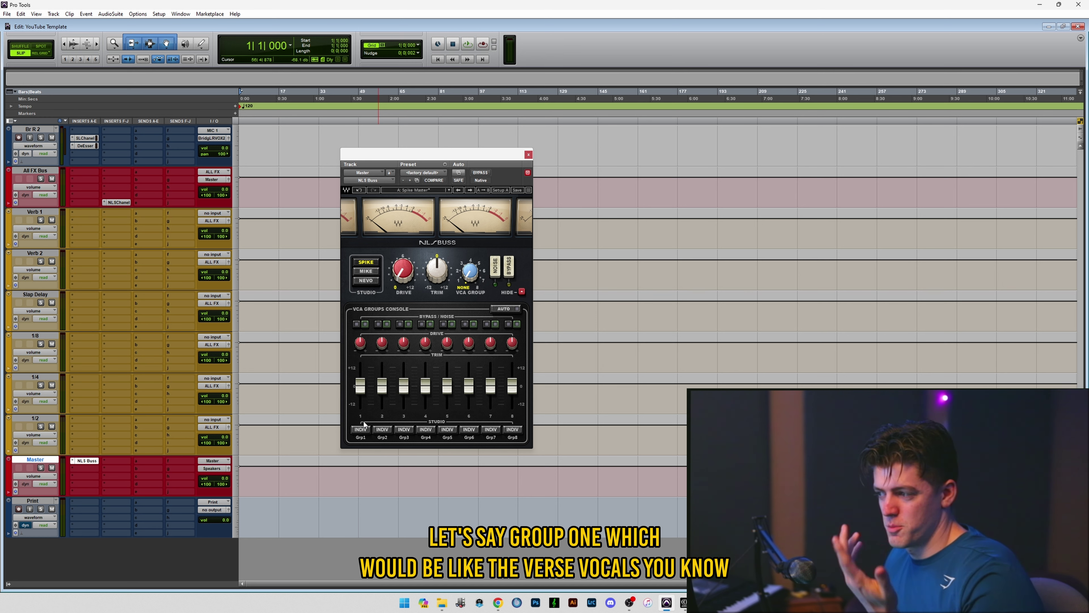
left_click_drag(361, 388, 360, 394)
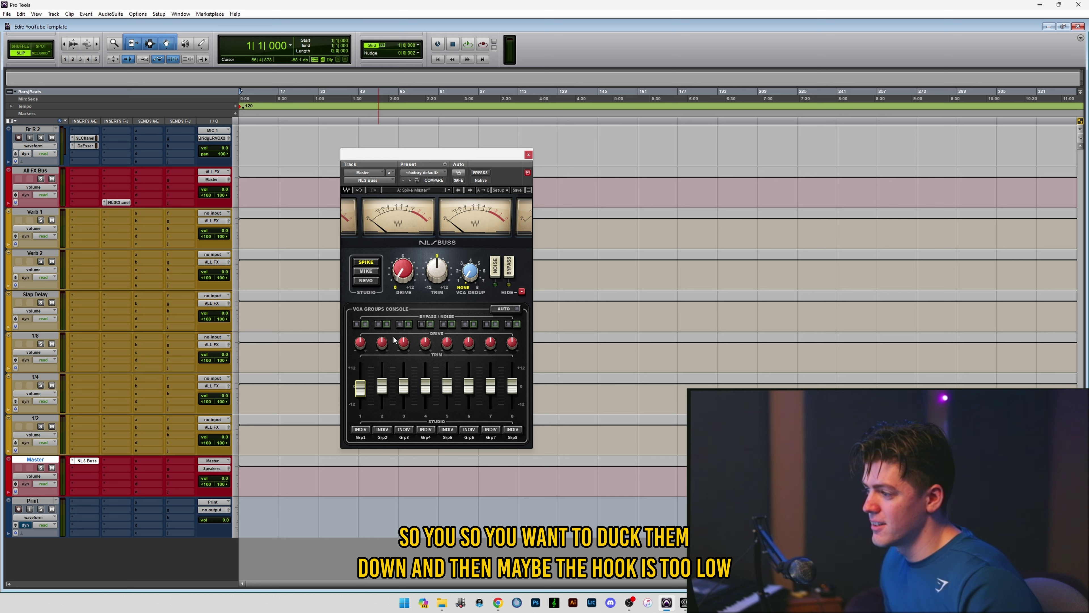
left_click(382, 386)
left_click_drag(382, 386, 382, 383)
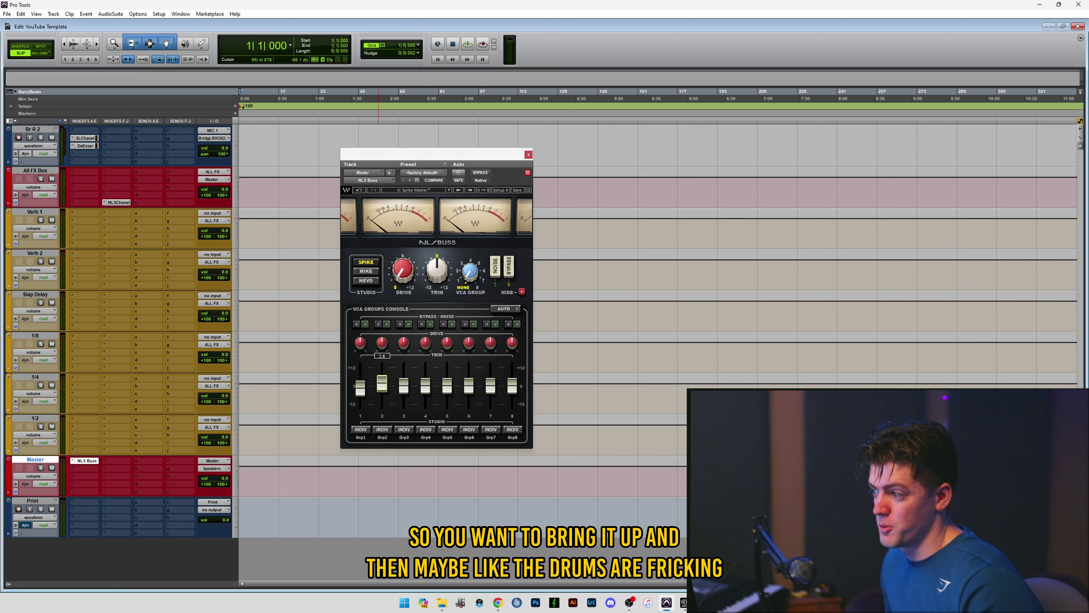
left_click_drag(469, 386, 469, 388)
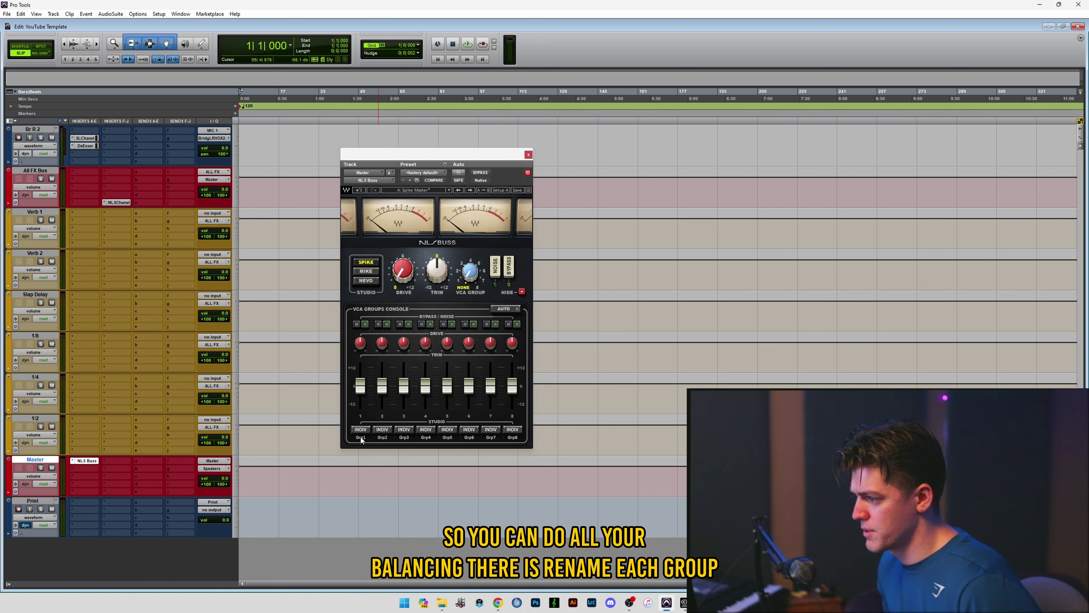
Rename VCA group 1 in the NLS Buss console to Verse Lead.
type("Verse Lead")
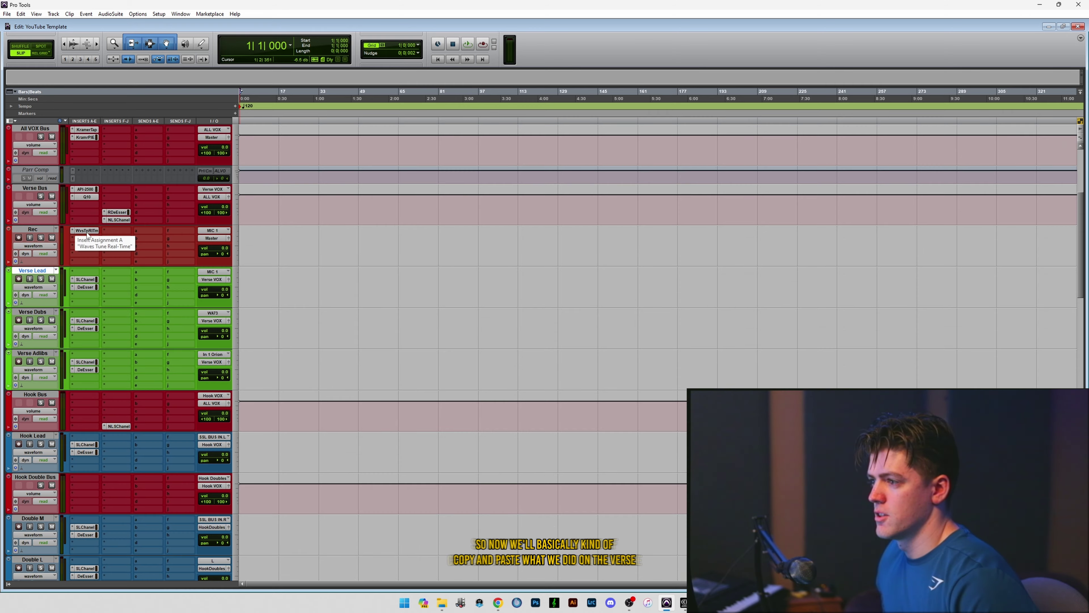
Copy API-2500, Q10 and RDeEsser from Verse Bus to the matching insert slots of Hook Bus.
left_click_drag(86, 198, 76, 400)
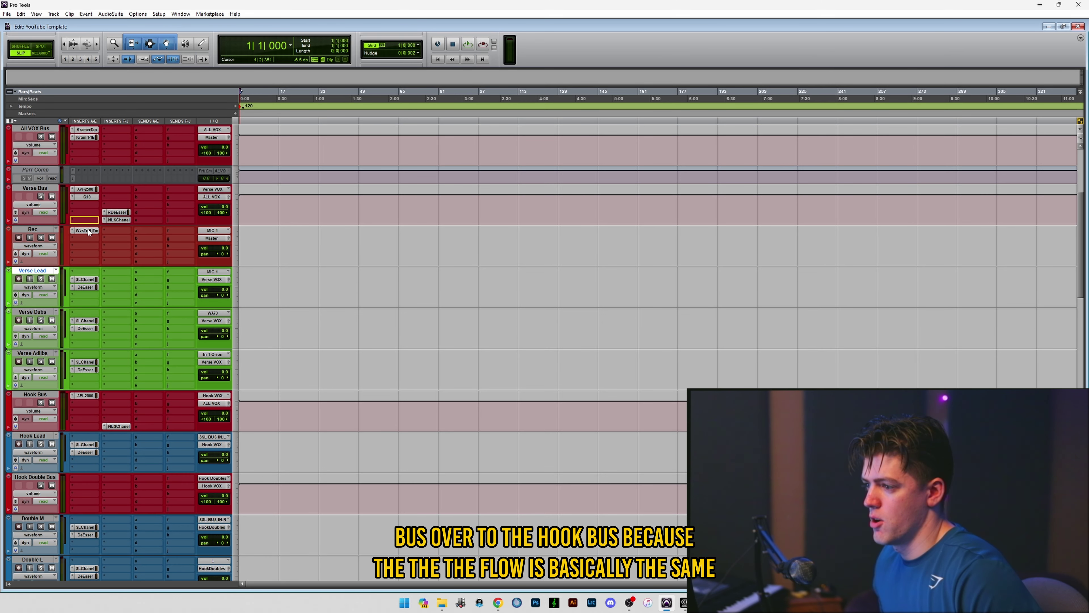
left_click_drag(88, 230, 95, 404)
left_click_drag(117, 213, 117, 419)
Copy Q10 and RDeEsser from Hook Bus to the matching insert slots of Hook Double Bus and Hook High Bus.
scroll(91, 352, "down", 4)
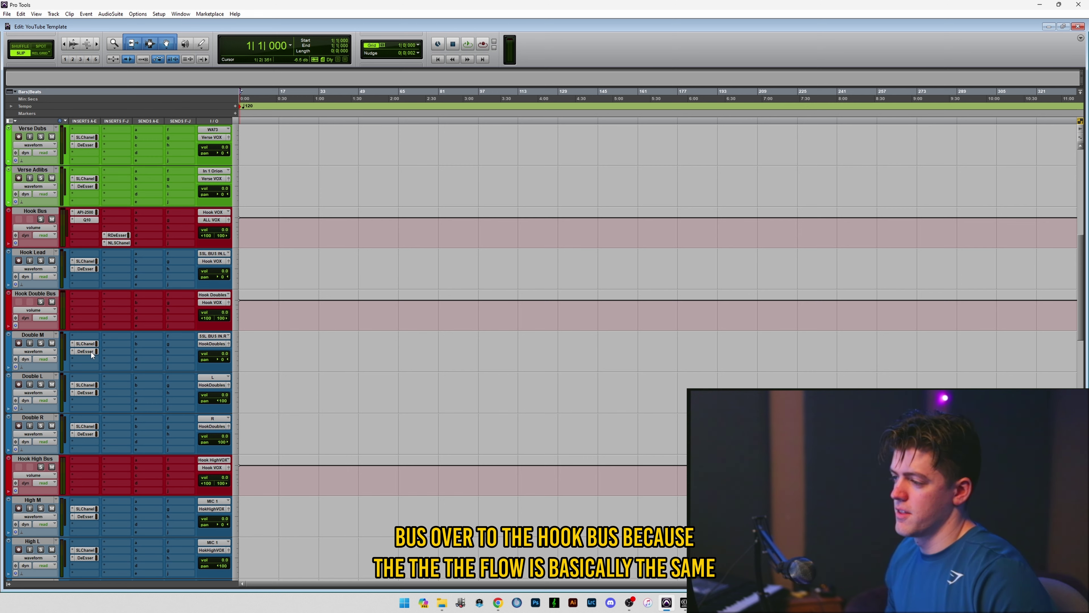
left_click(36, 294)
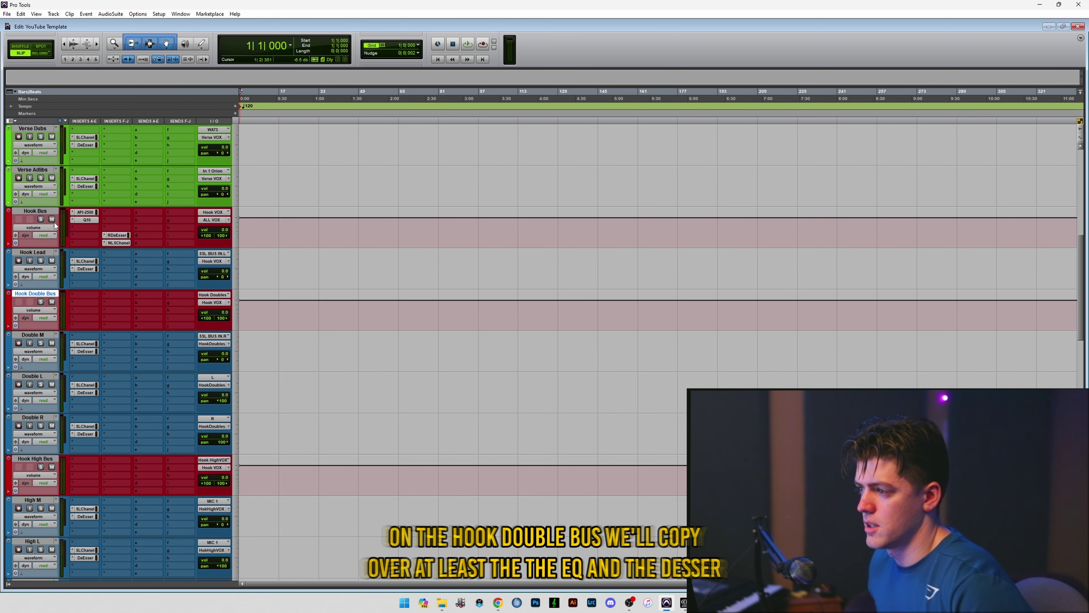
scroll(87, 224, "up", 1)
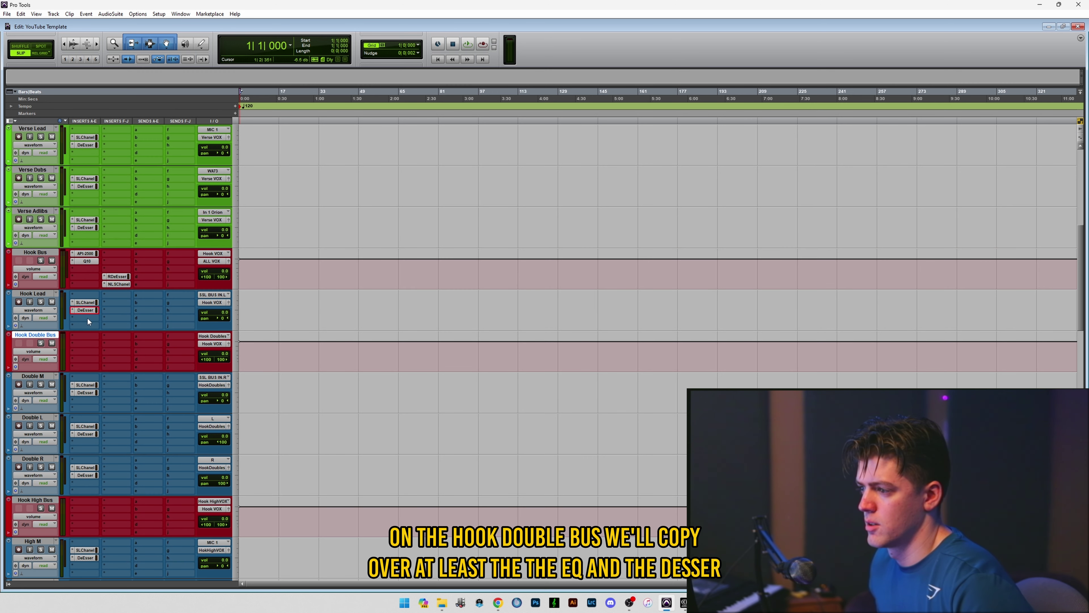
left_click_drag(85, 345, 119, 358)
scroll(118, 358, "down", 1)
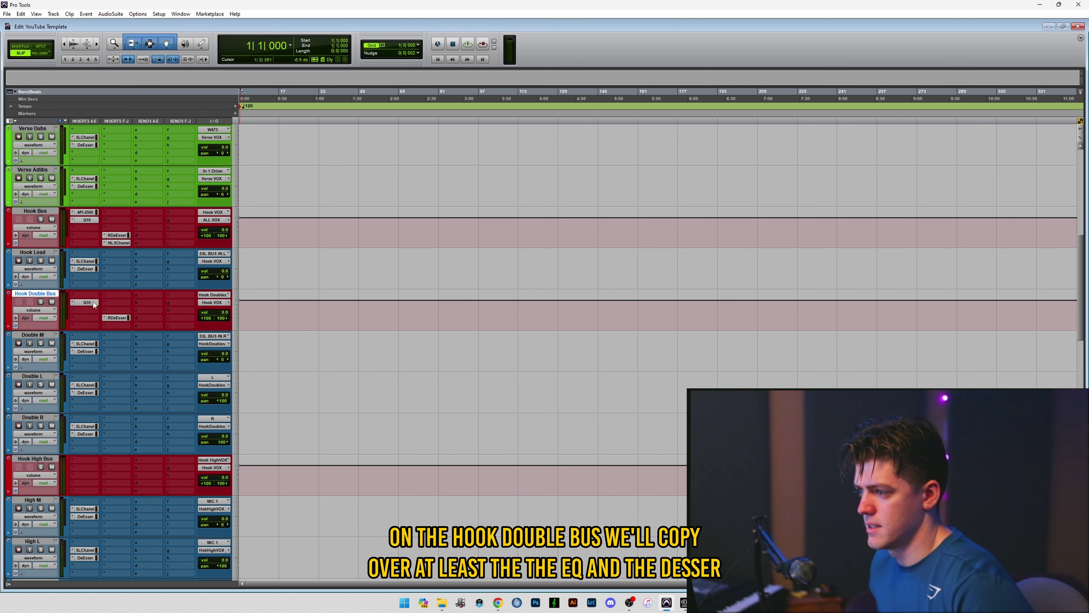
left_click_drag(83, 468, 112, 481)
Insert a CLA-2A compressor in the first insert slot of Hook Double Bus, Hook High Bus and Hook Low Bus.
scroll(107, 356, "down", 1)
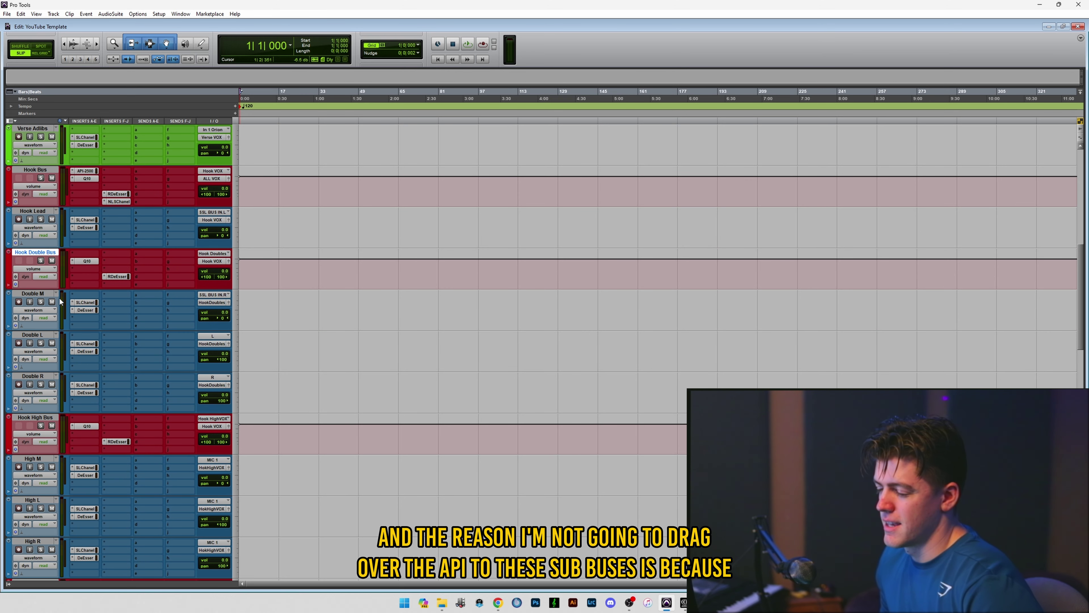
left_click(85, 255)
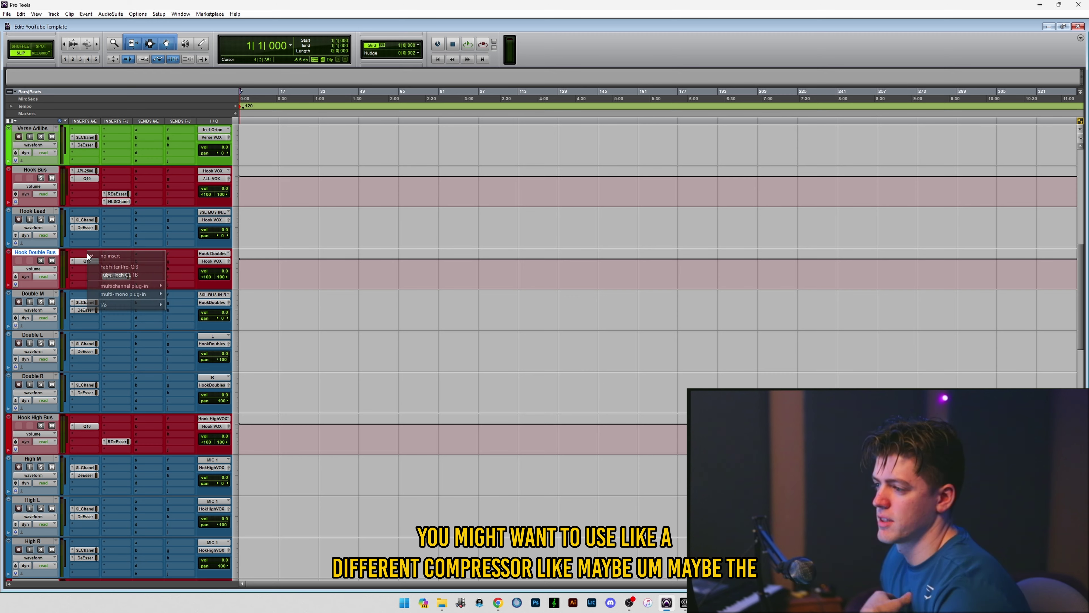
mouse_move(136, 286)
mouse_move(188, 229)
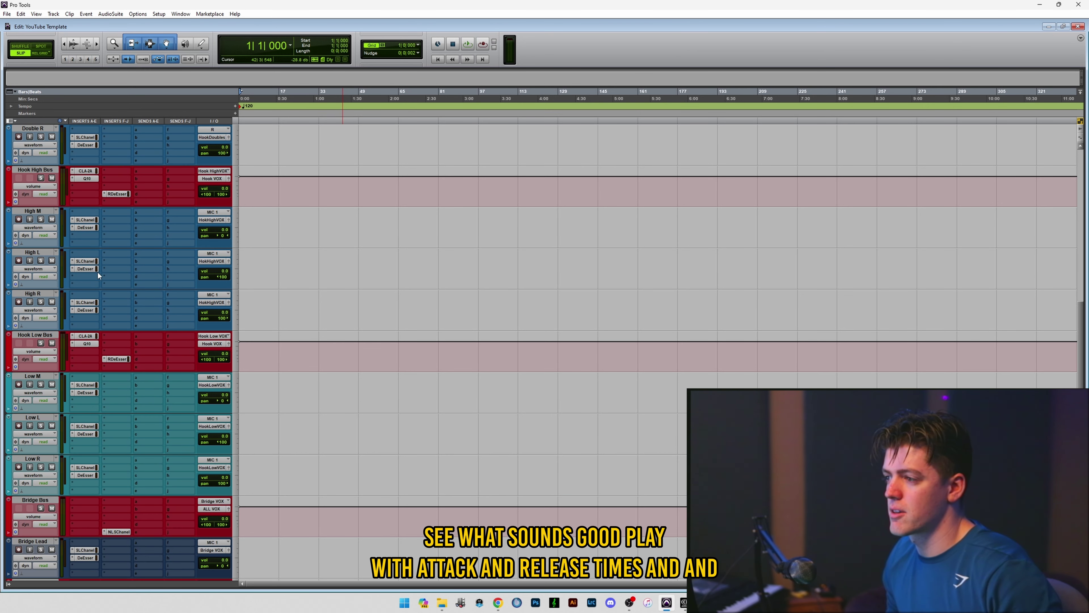
Copy Q10 and RDeEsser from Hook Low Bus and API-2500 from Hook Bus to the matching insert slots of Bridge Bus.
scroll(113, 237, "down", 3)
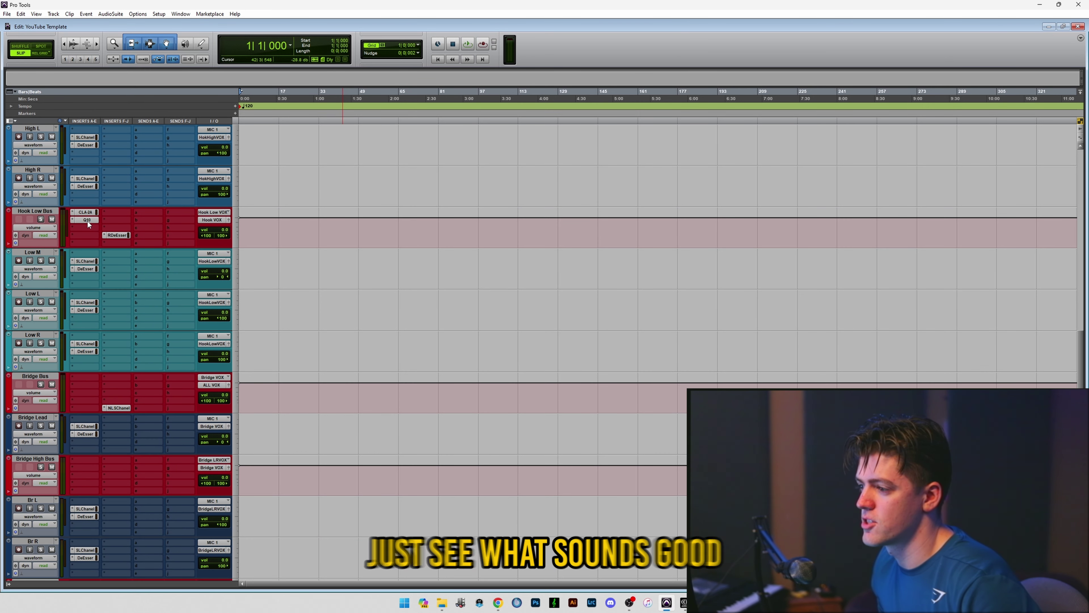
left_click_drag(117, 236, 118, 402)
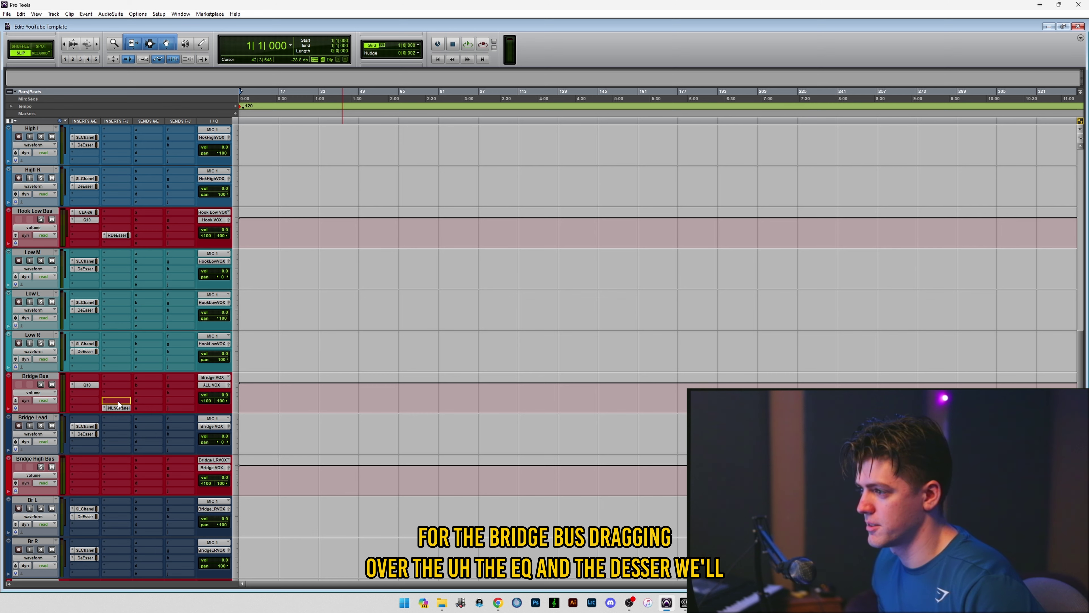
left_click(91, 387)
left_click(117, 400)
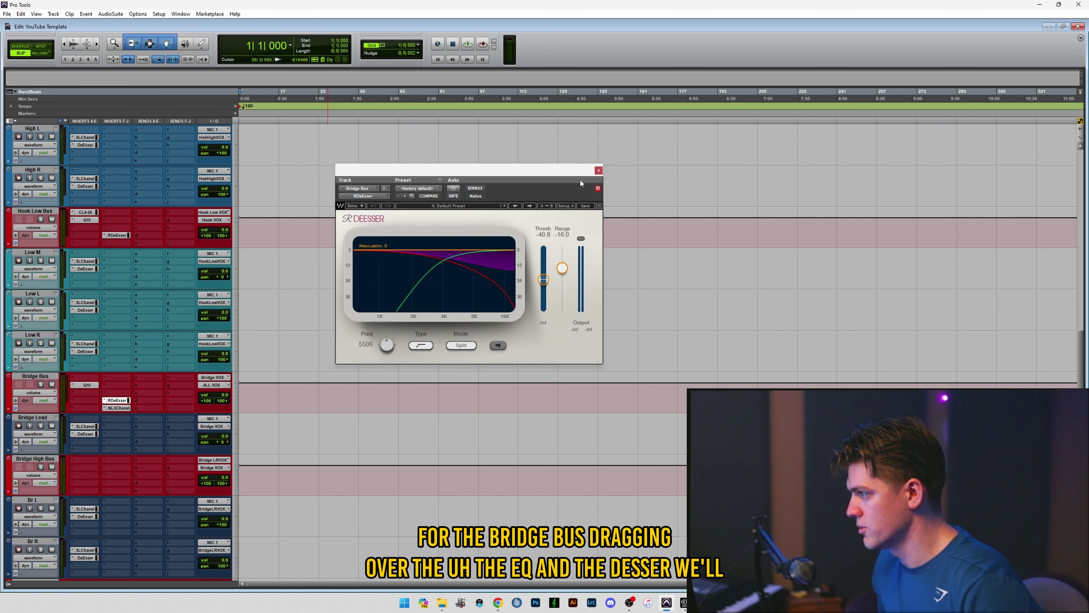
left_click(598, 173)
scroll(88, 280, "up", 9)
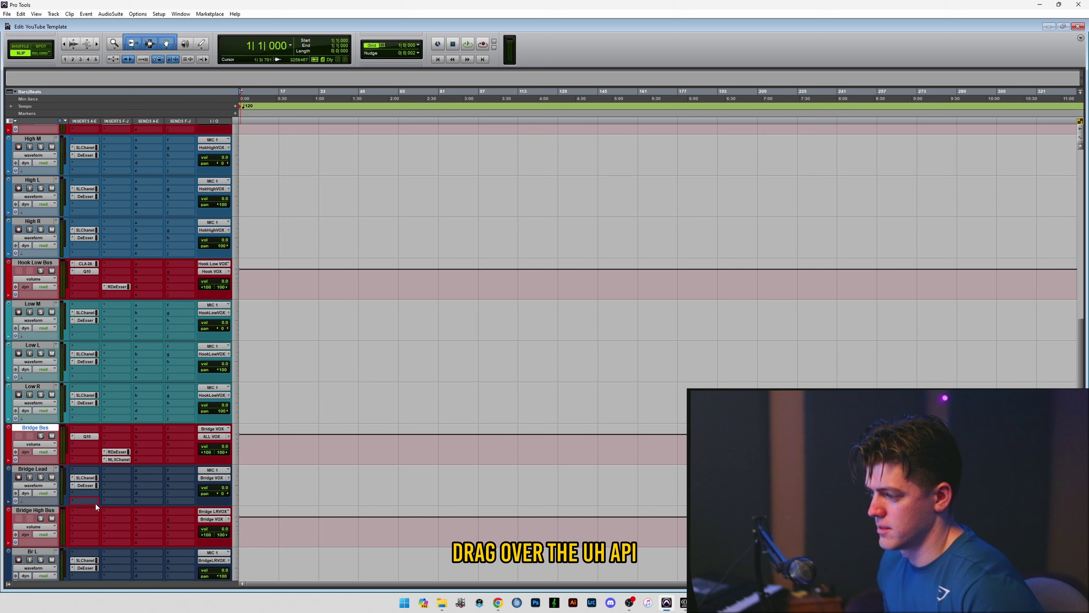
left_click_drag(95, 502, 87, 433)
Insert RVerb in the first slot of Verb 1 and set its reverb type to Plate 1.
left_click(37, 294)
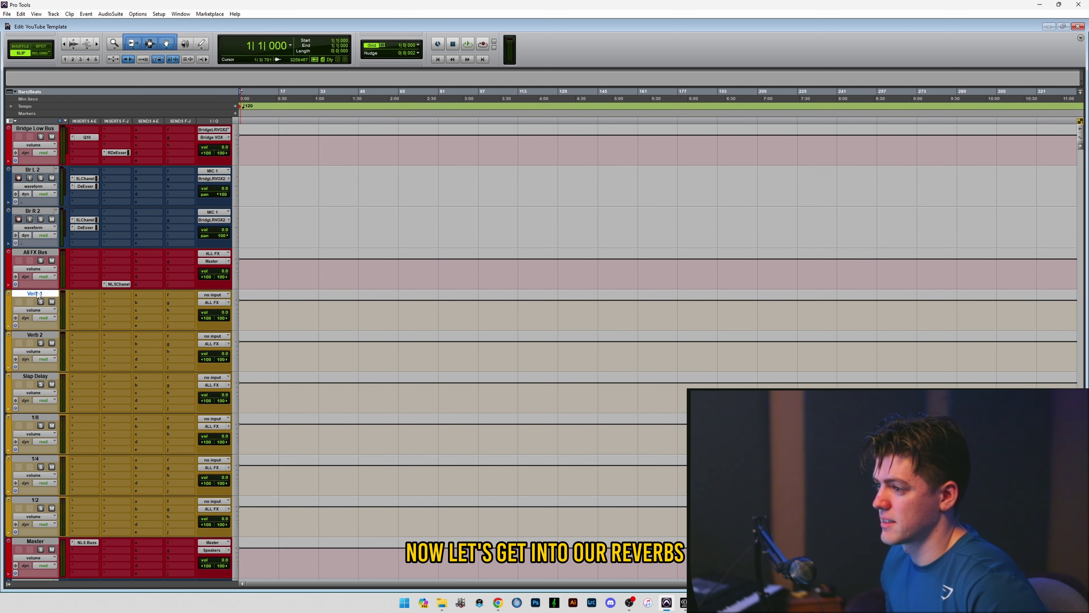
left_click(84, 294)
mouse_move(126, 328)
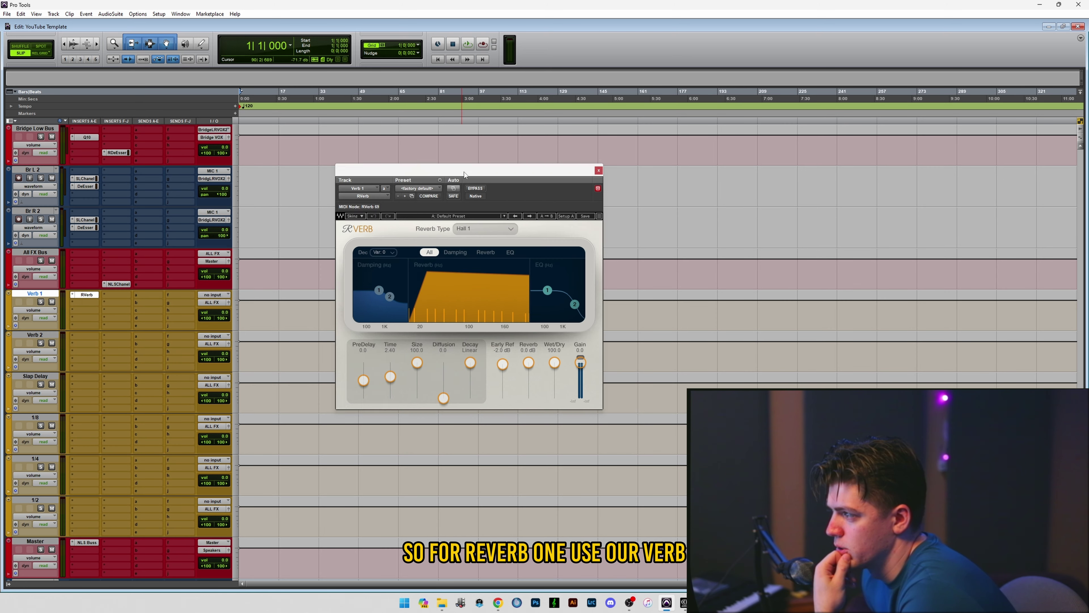
left_click_drag(464, 174, 351, 188)
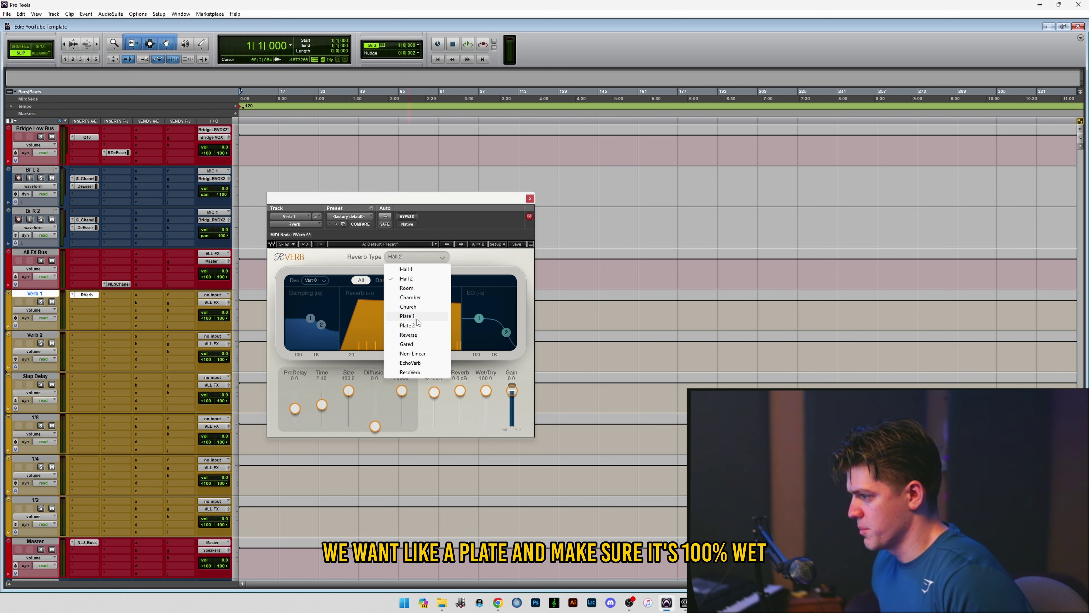
left_click(417, 319)
left_click_drag(398, 197, 452, 193)
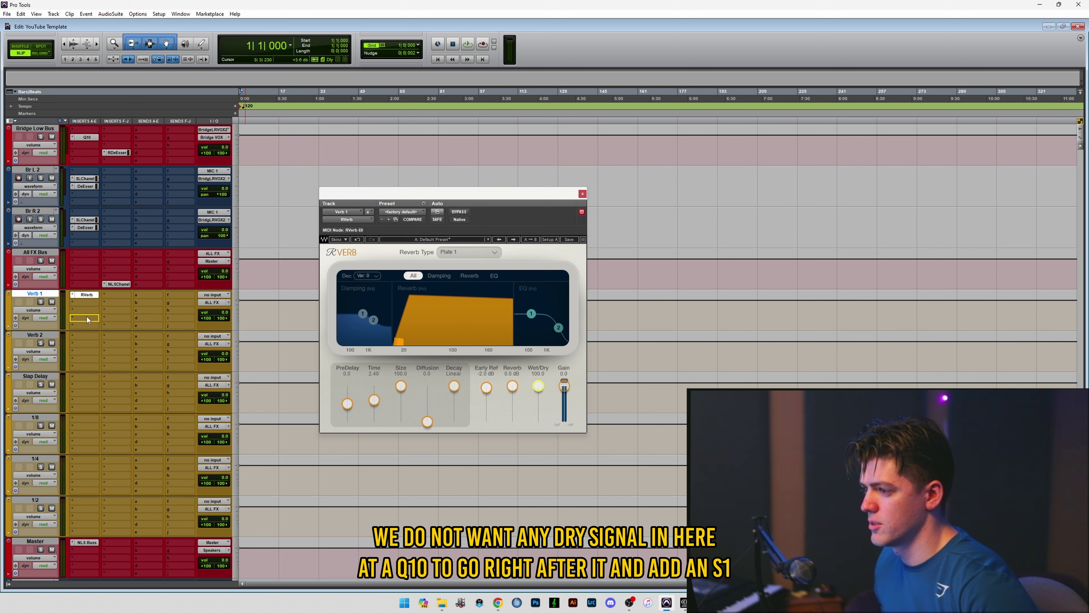
Insert Q10 and S1 Imager on Verb 1 and copy both to the matching slots of Verb 2, Slap Delay, 1/8, 1/4 and 1/2.
left_click_drag(87, 317, 92, 319)
left_click(114, 325)
mouse_move(150, 358)
mouse_move(233, 293)
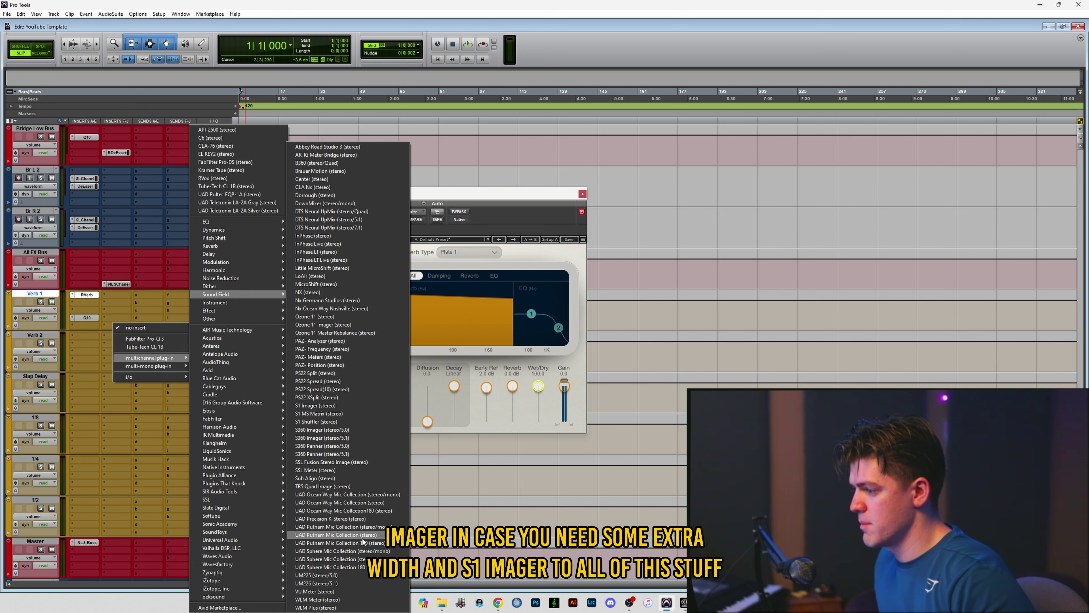
left_click(339, 406)
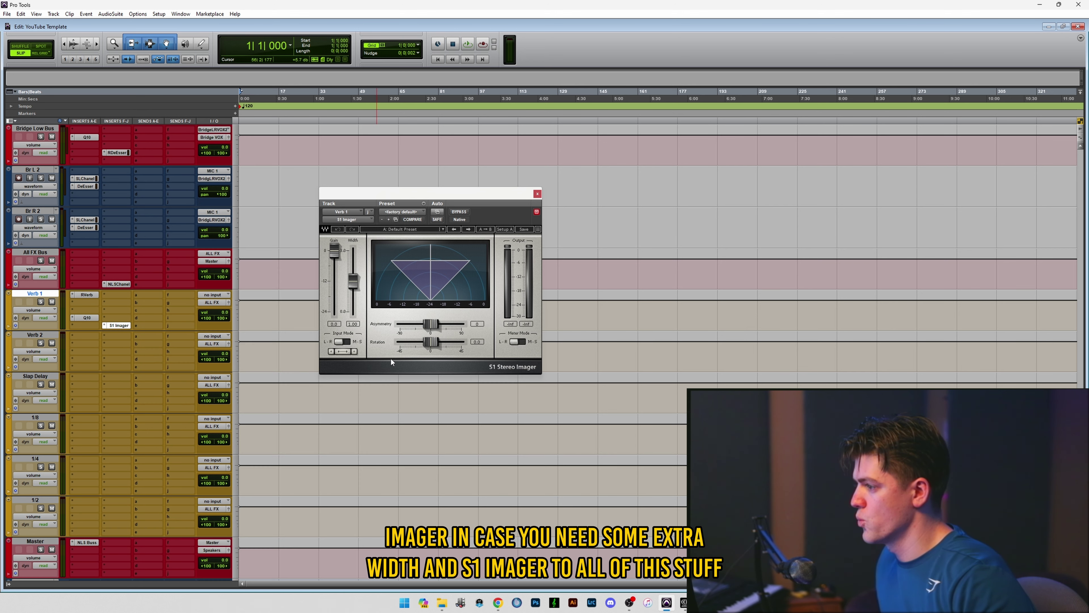
left_click_drag(117, 325, 120, 488)
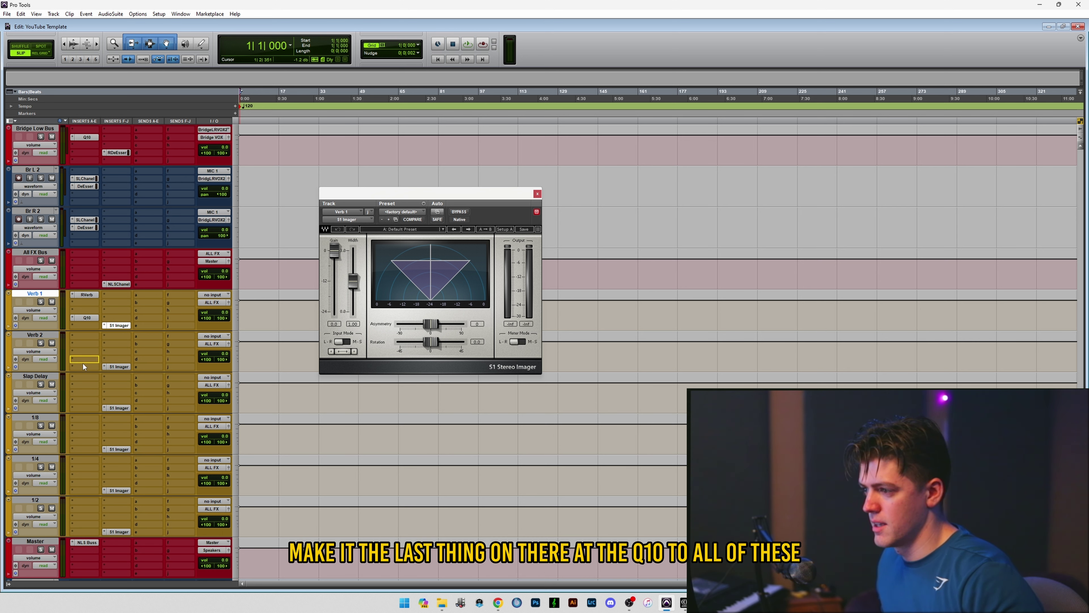
left_click_drag(85, 444, 85, 443)
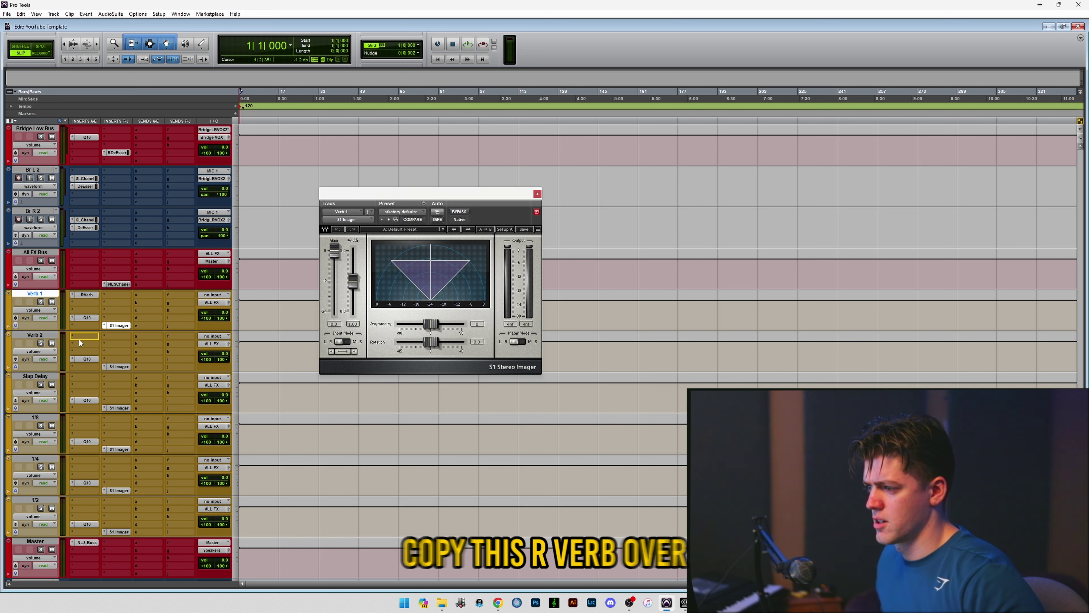
Copy RVerb from Verb 1 to the first slot of Verb 2 and set the copy's reverb type to Hall 1.
left_click_drag(80, 340, 82, 338)
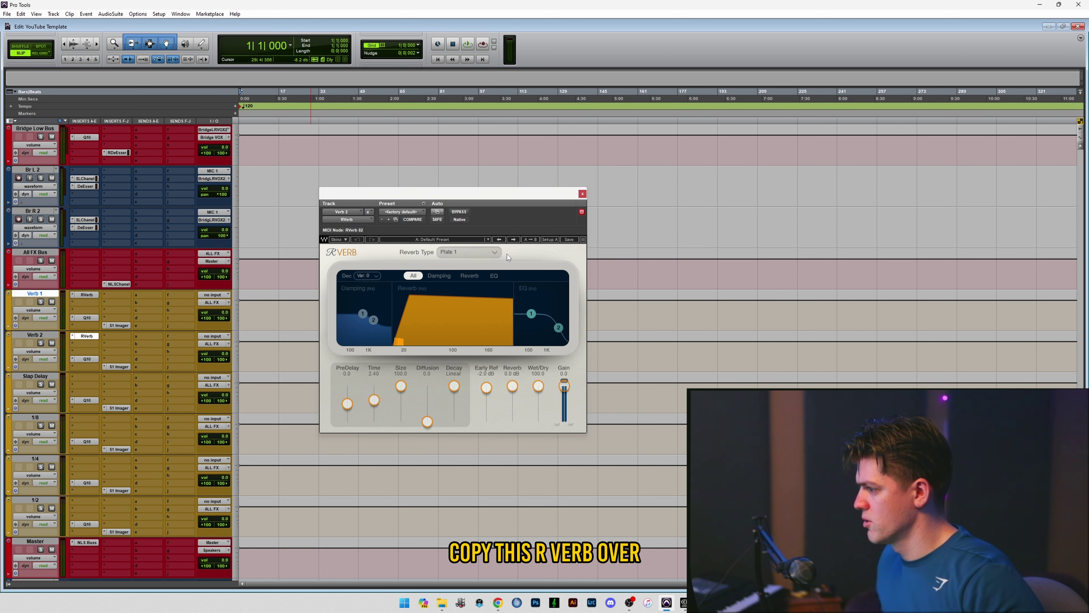
left_click(495, 252)
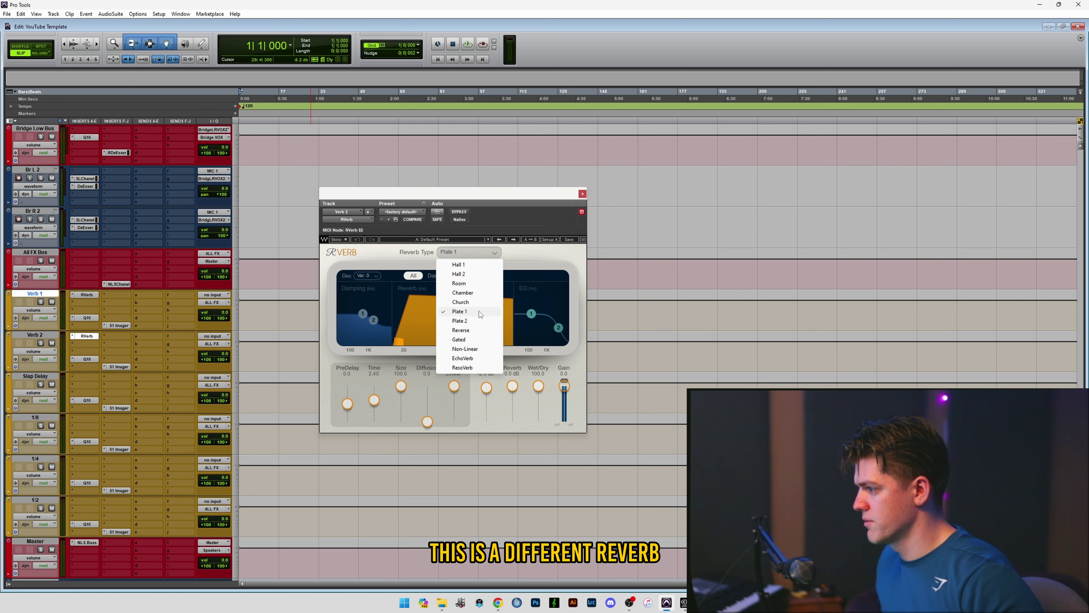
left_click(472, 277)
left_click(86, 336)
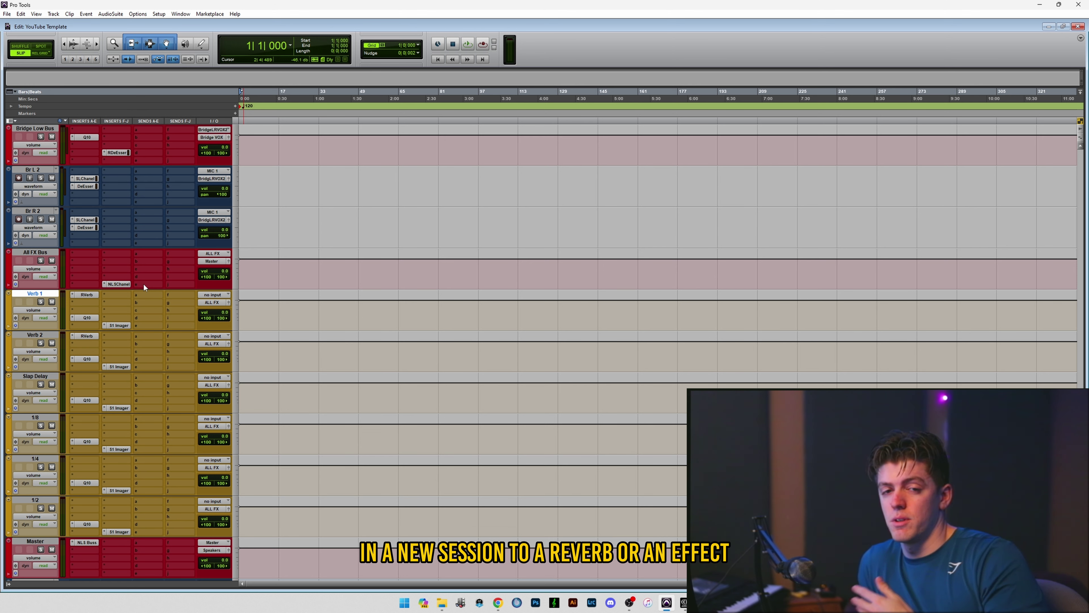
Examine the RVerb, Q10 and S1 Imager settings on the Verb 1 track.
left_click(91, 295)
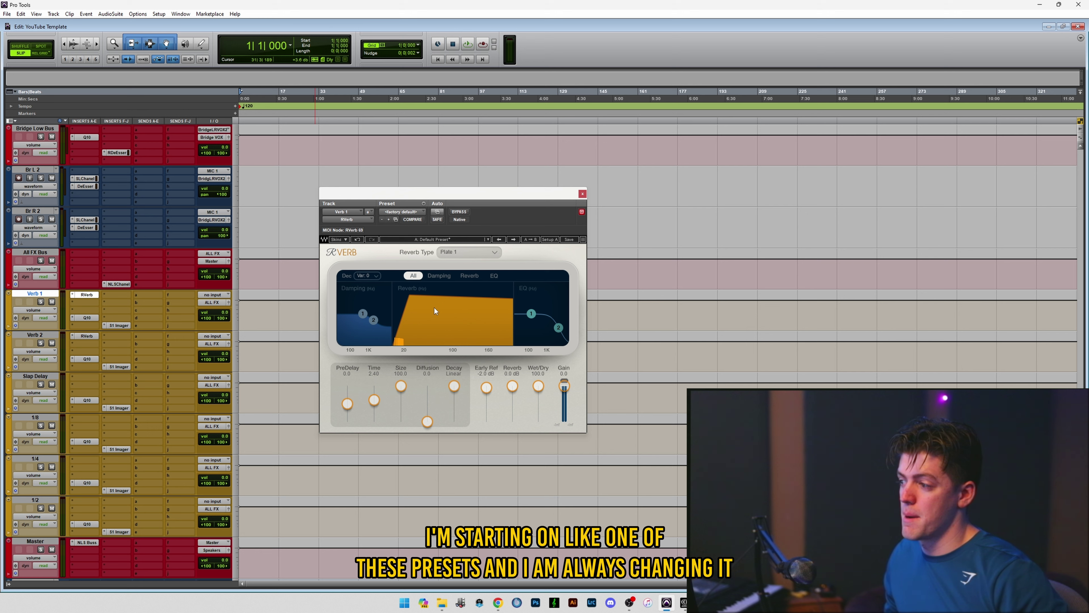
left_click(95, 319)
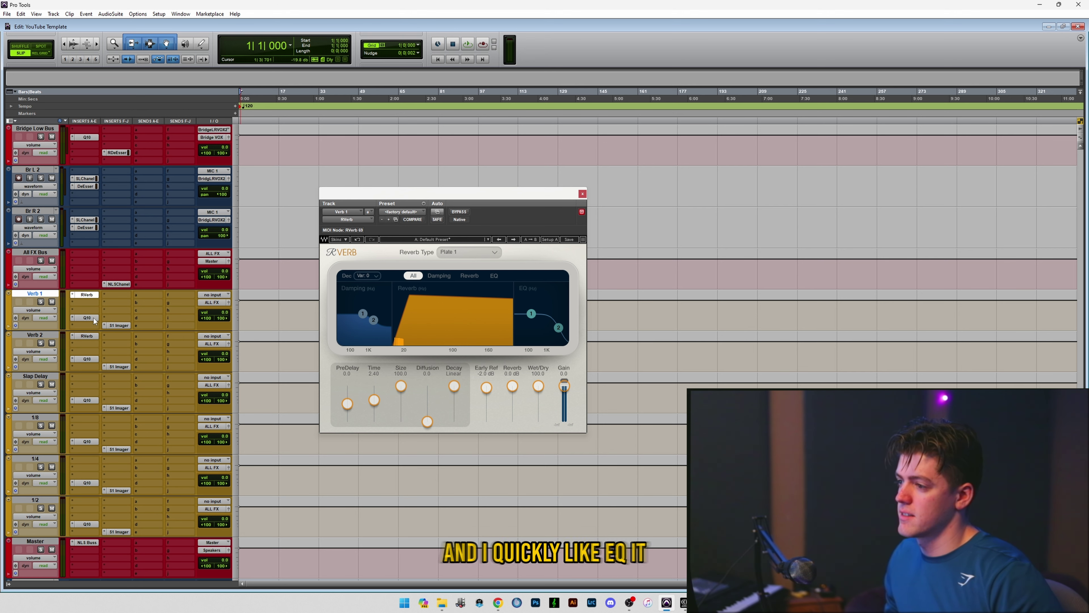
left_click(92, 296)
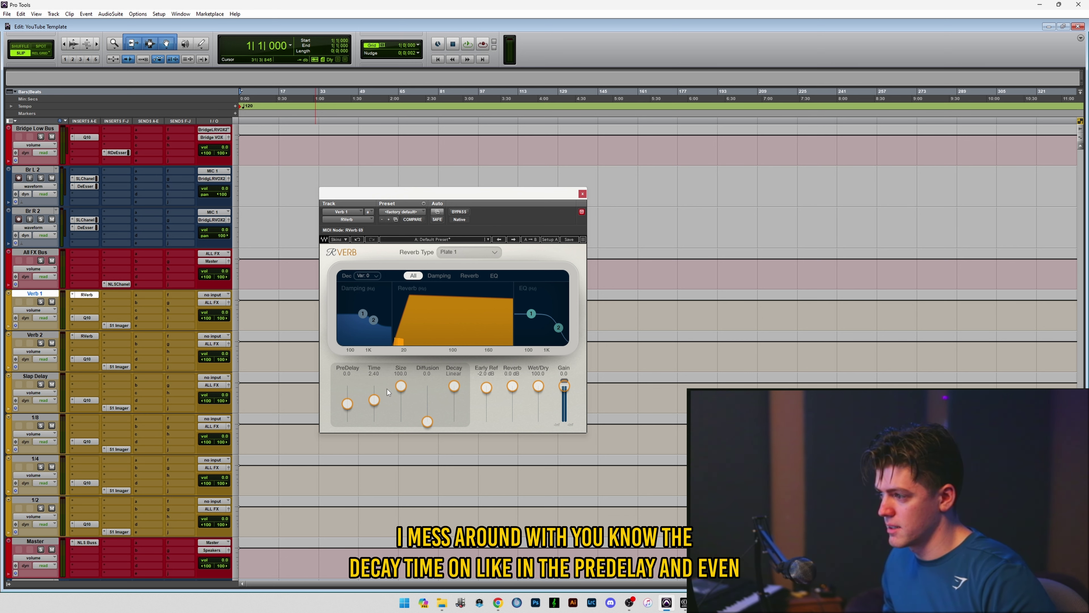
left_click(120, 326)
left_click(114, 325)
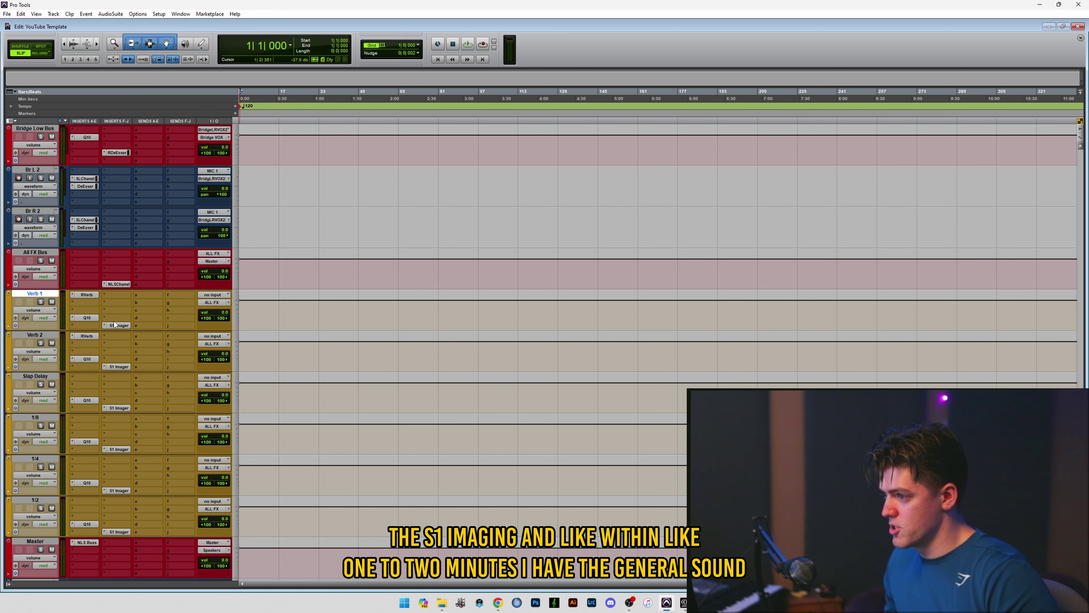
left_click(83, 294)
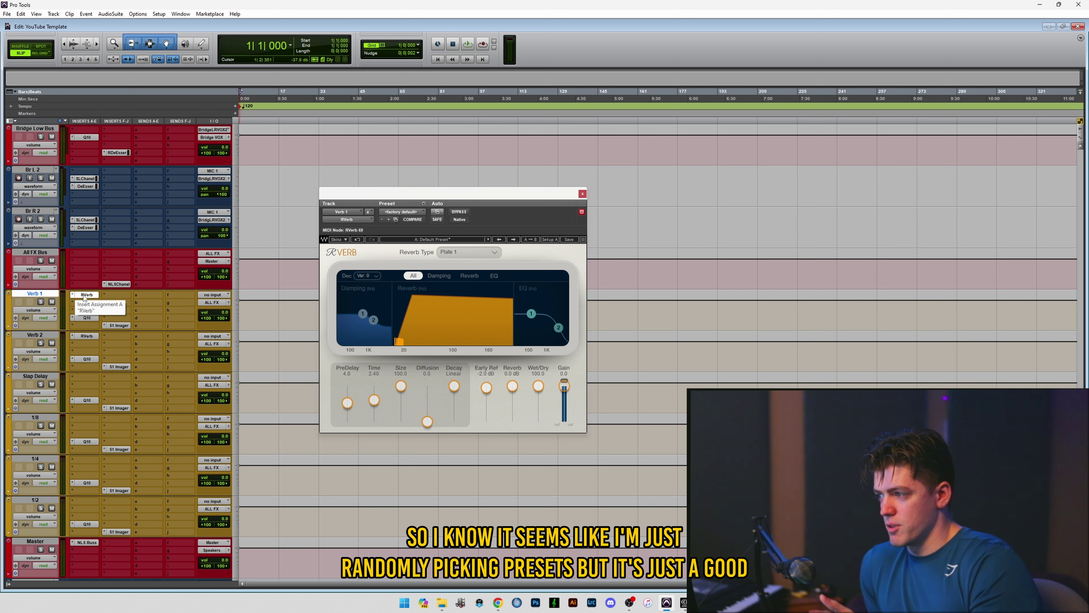
Set the PreDelay of RVerb on Verb 2 to about 21.
left_click(89, 336)
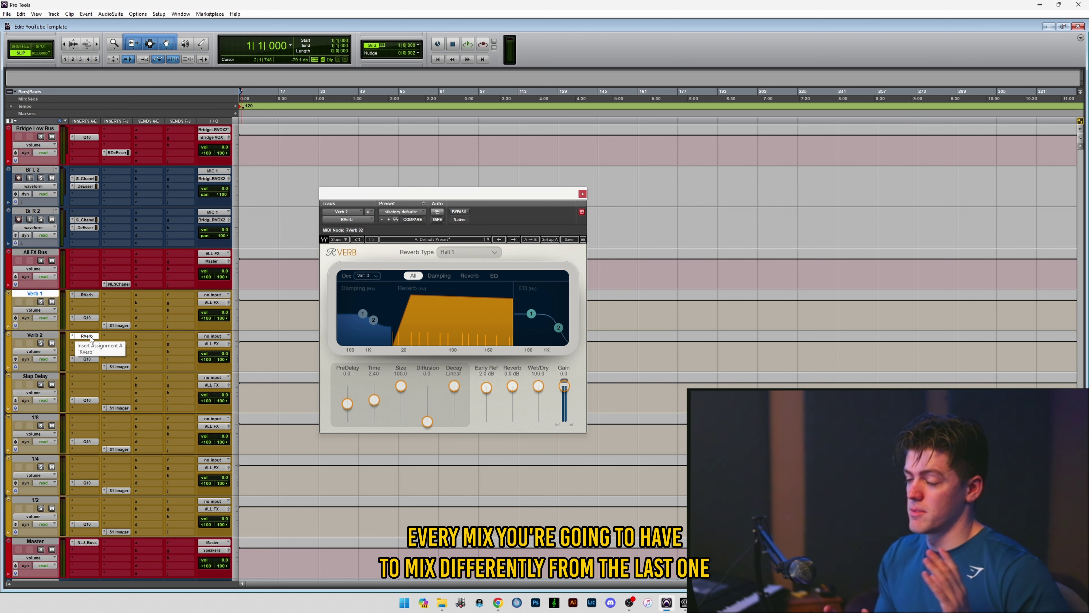
left_click_drag(379, 198, 381, 190)
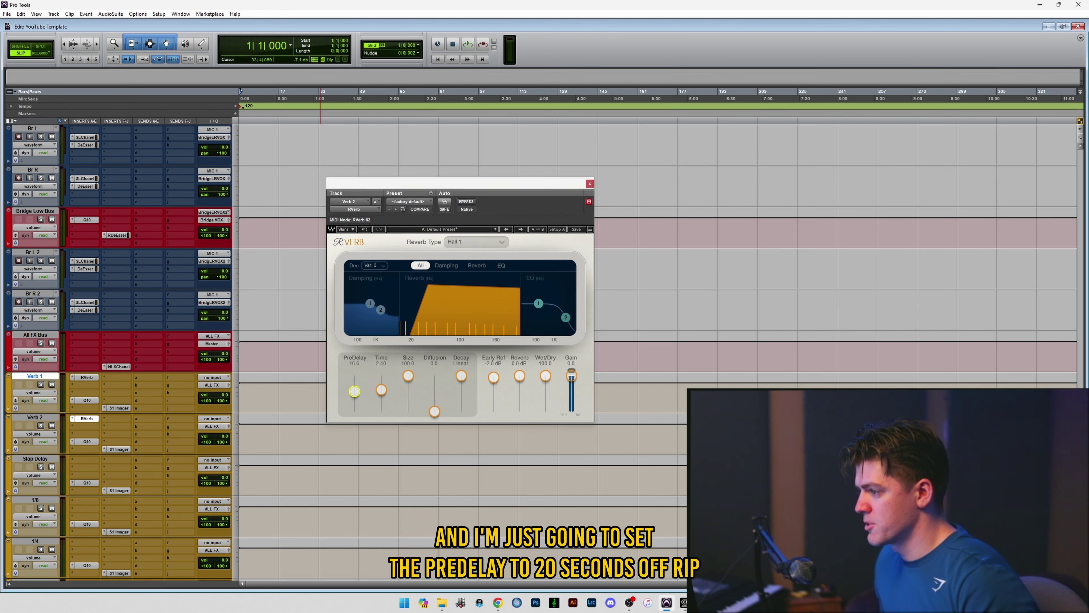
left_click_drag(354, 391, 355, 390)
left_click_drag(429, 183, 385, 187)
left_click(35, 417)
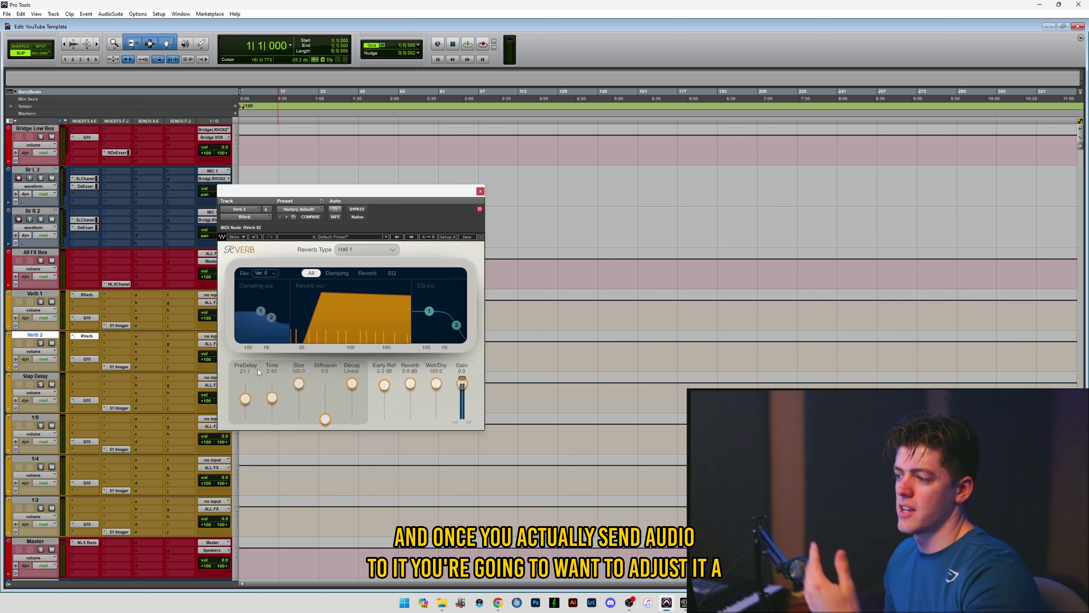
left_click(245, 398)
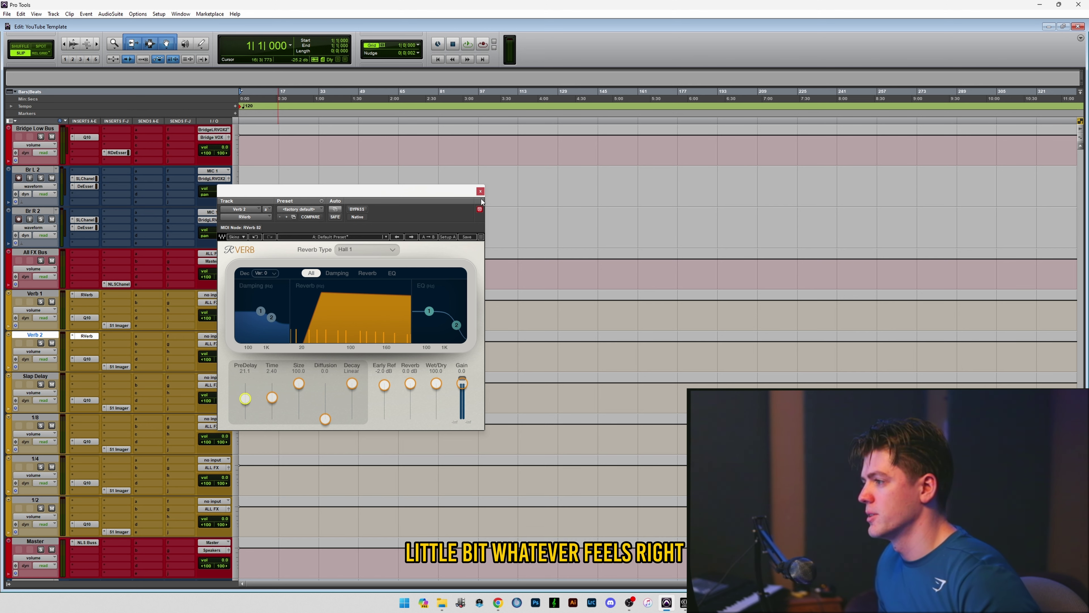
left_click(480, 191)
Insert the stereo H-Delay plugin in the first insert slot of the Slap Delay track.
left_click(85, 297)
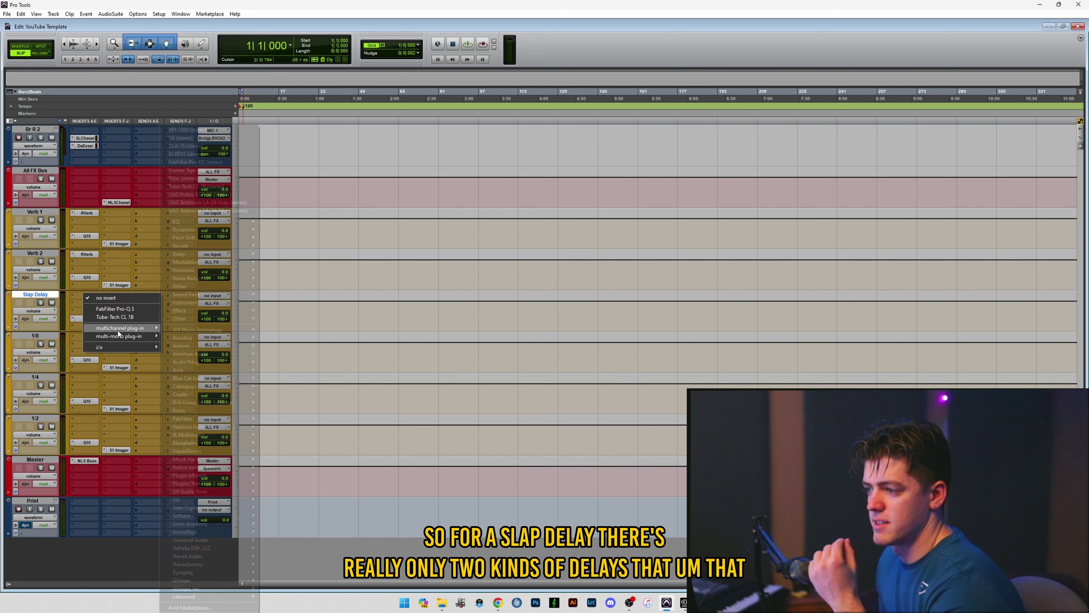
mouse_move(117, 331)
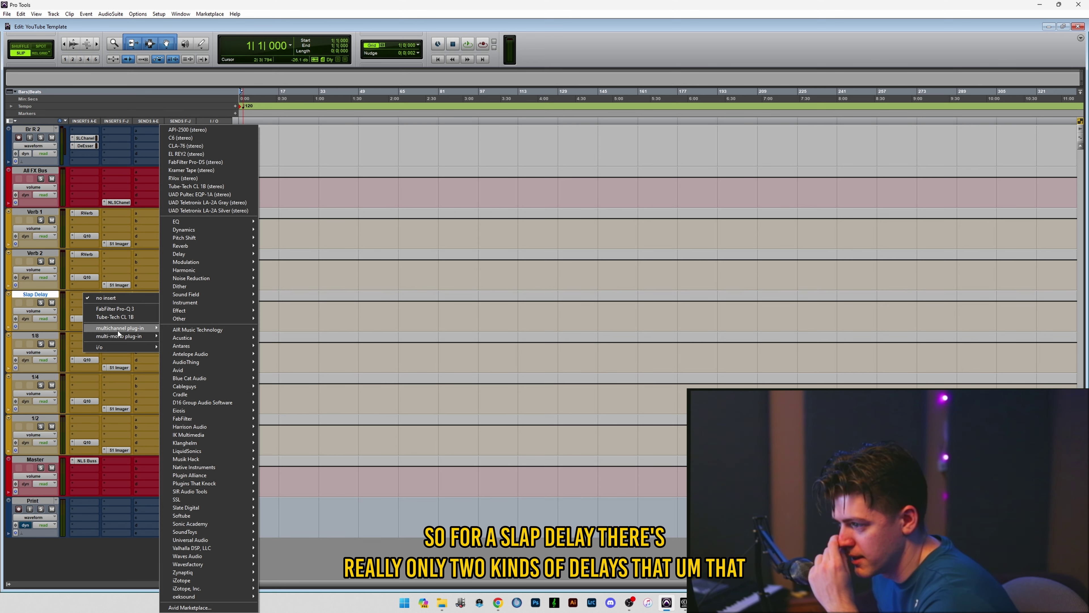
mouse_move(193, 254)
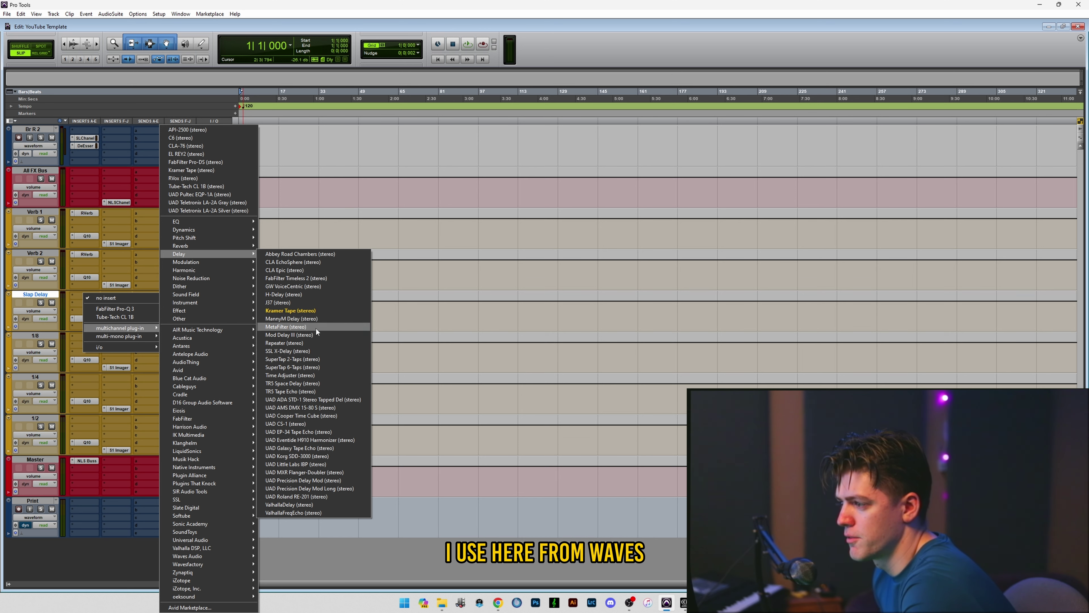
left_click(308, 293)
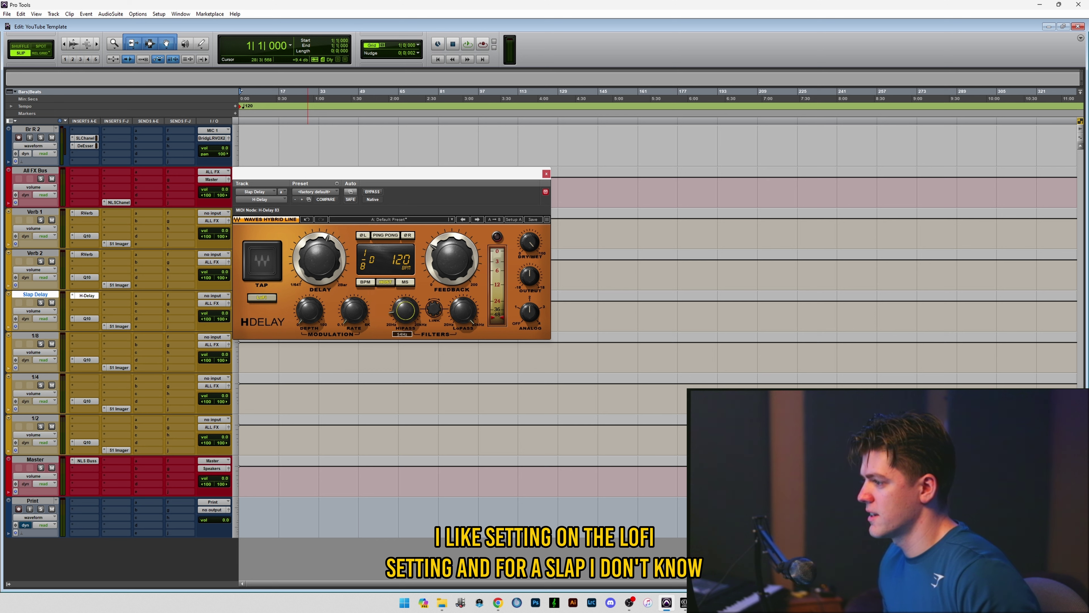
Adjust the high-pass and low-pass filters of the Slap Delay track's H-Delay and set its delay time to 1/16.
left_click_drag(463, 309, 460, 311)
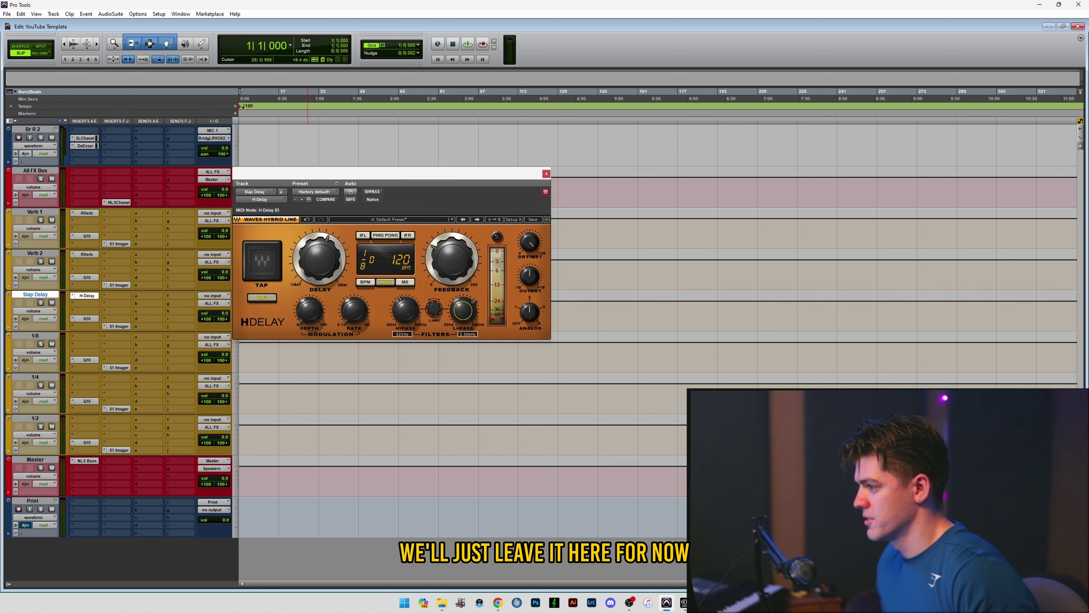
left_click_drag(318, 255, 317, 266)
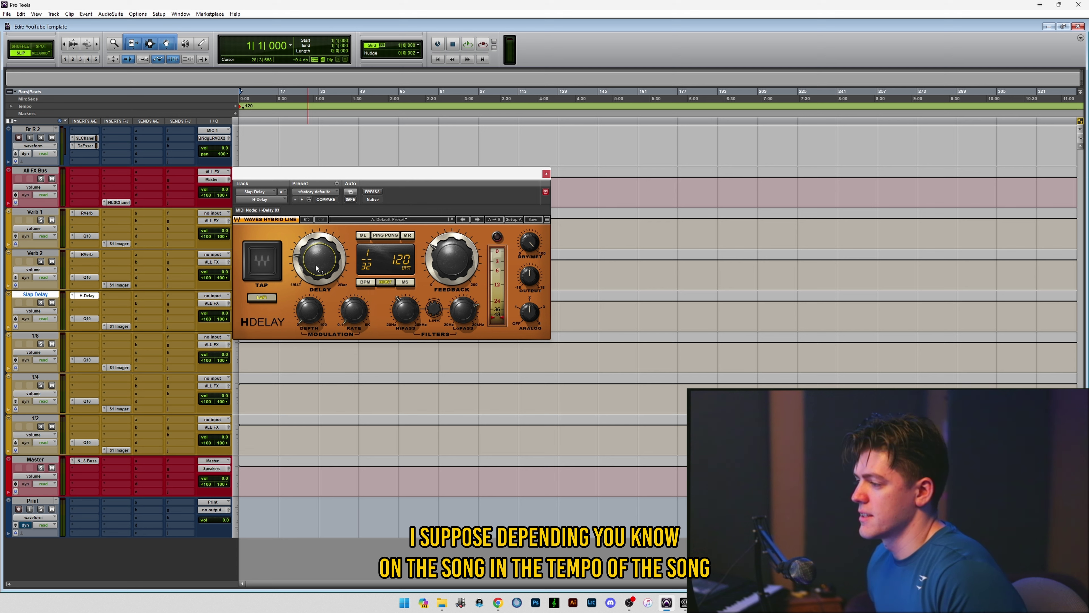
scroll(316, 268, "down", 1)
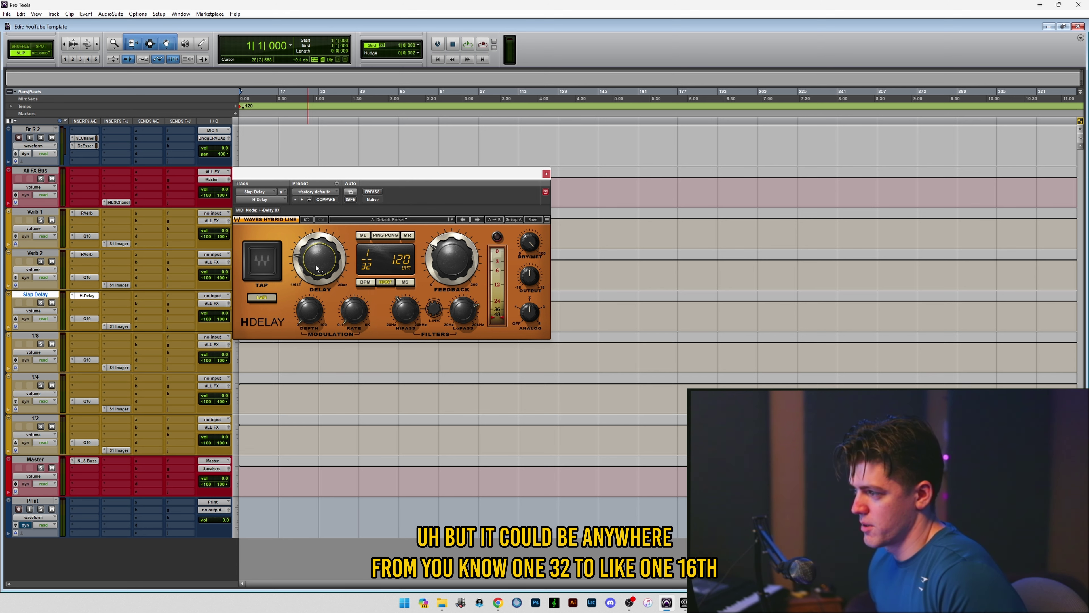
scroll(316, 268, "up", 1)
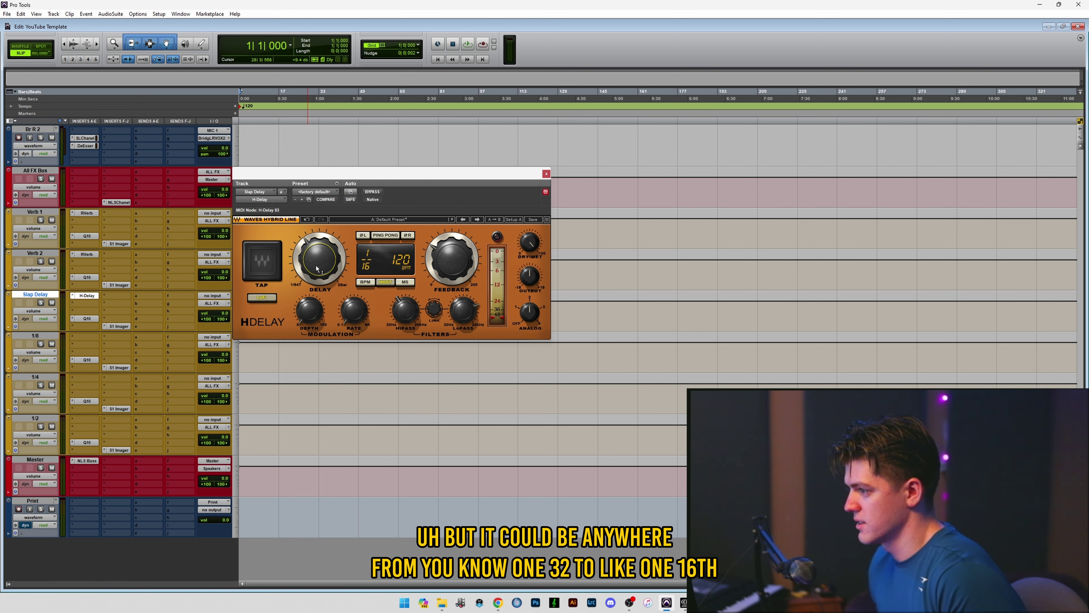
Insert the stereo MannyM Delay plugin in the first insert slot of the 1/8 track.
left_click(85, 336)
mouse_move(117, 369)
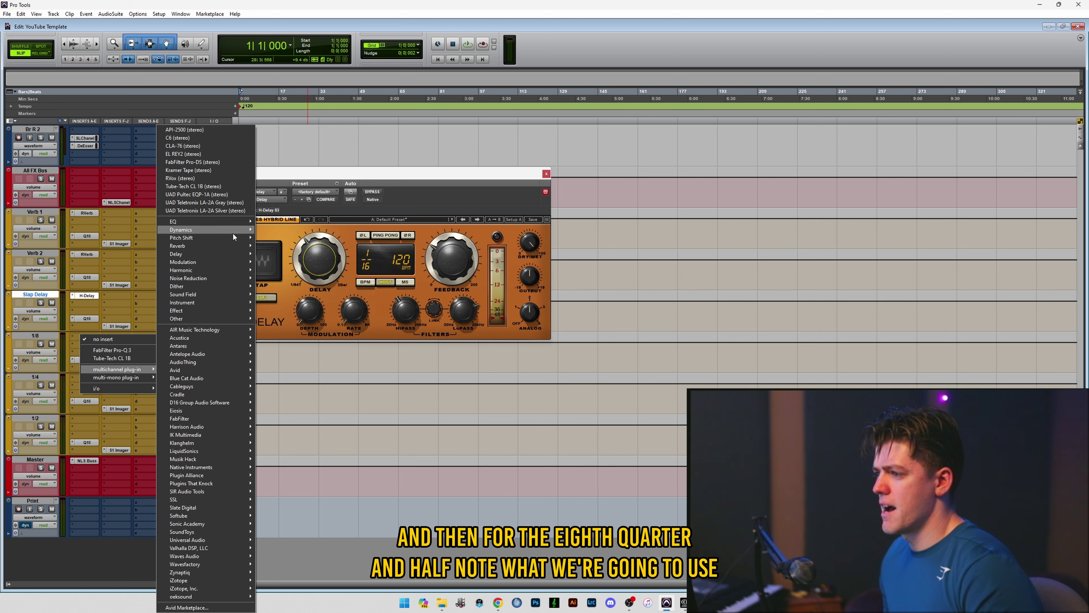
mouse_move(235, 254)
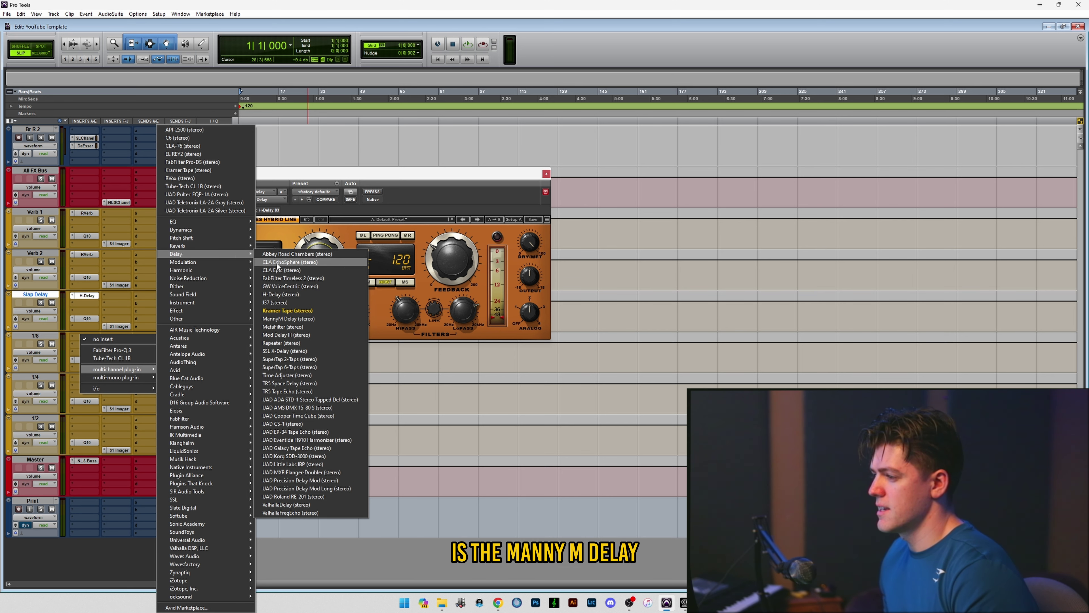
left_click(339, 318)
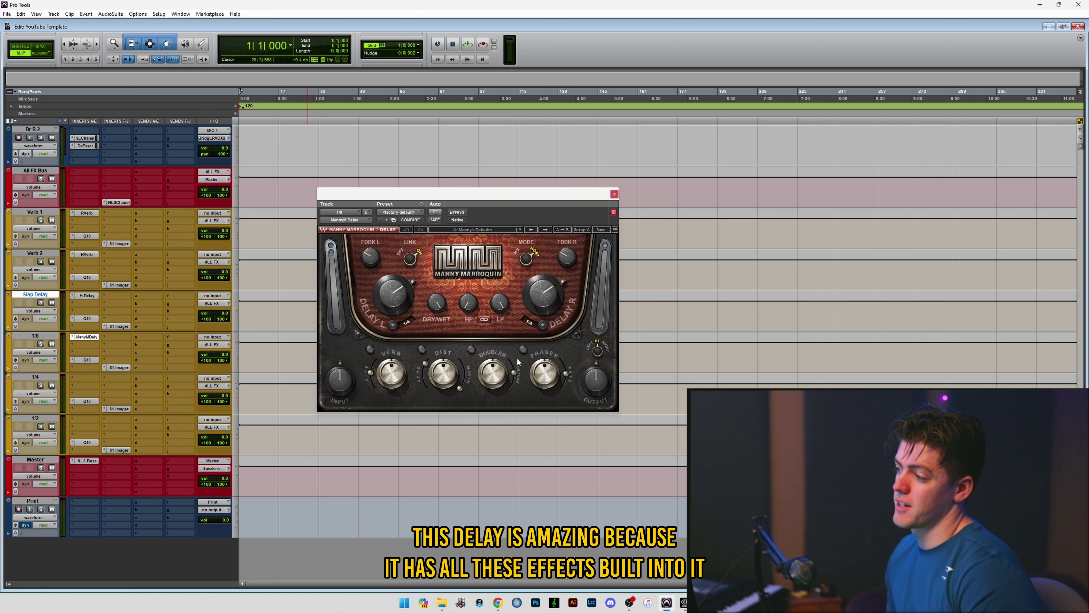
Set the 1/8 track's MannyM Delay to a 1/8 delay time and enable its Verb and Phaser effects.
left_click(27, 336)
left_click_drag(393, 301, 390, 309)
left_click(369, 349)
left_click(524, 349)
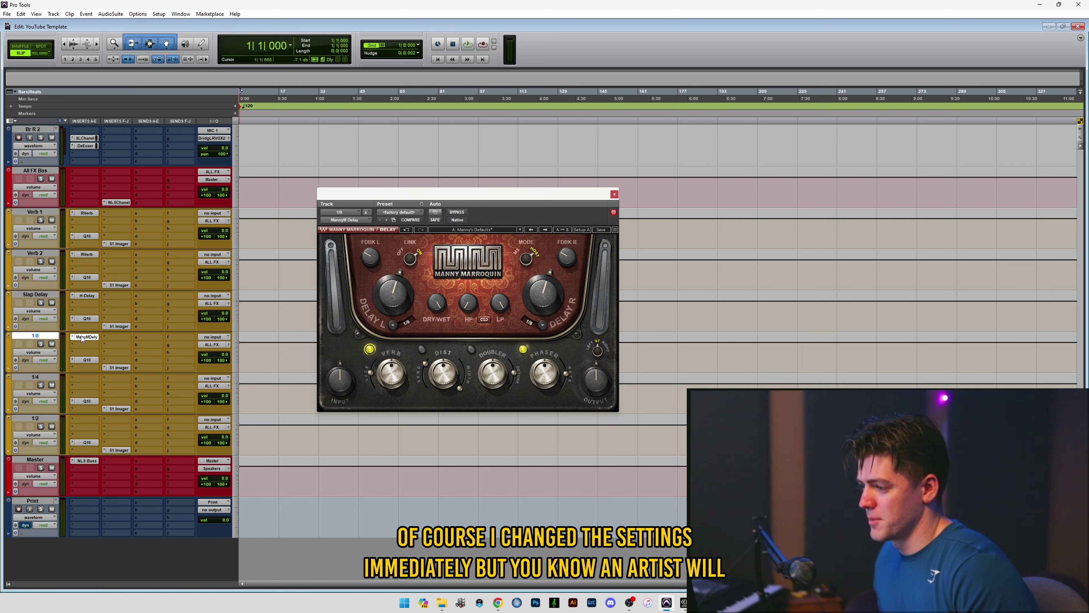
Copy the MannyM Delay from the 1/8 track to the 1/4 and 1/2 tracks and adjust the copied delay time.
left_click_drag(82, 338, 82, 382)
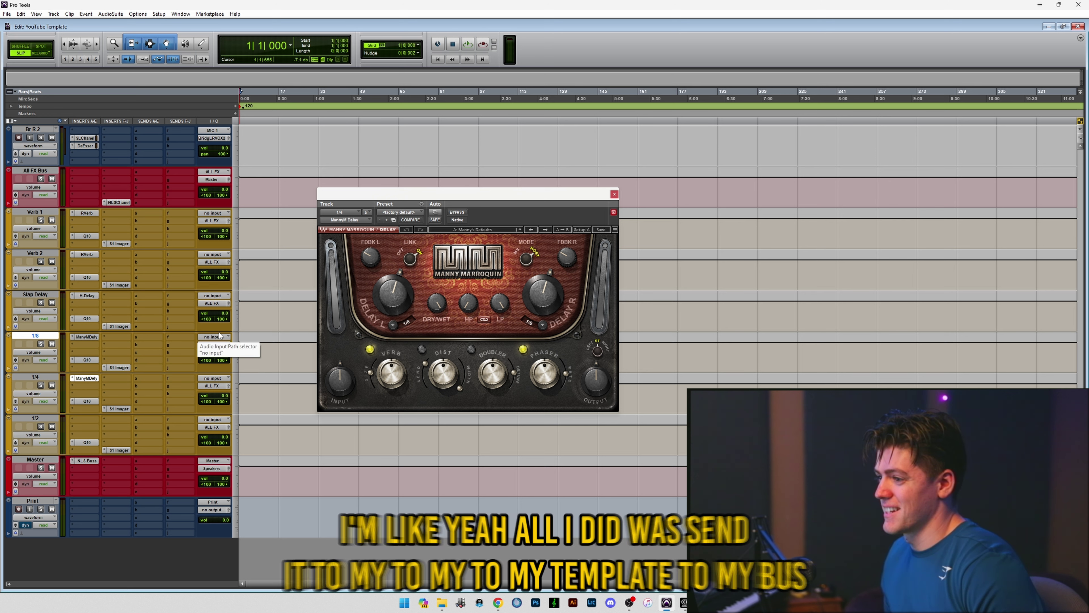
left_click_drag(388, 303, 394, 296)
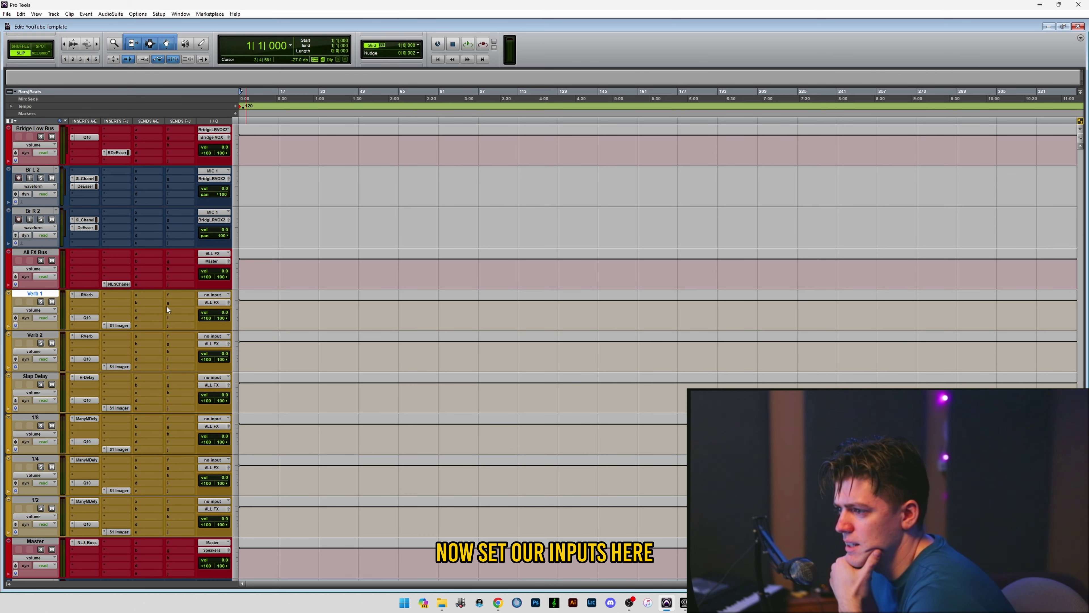
Set the input of Verb 1 to the stereo EMT bus and the input of Verb 2 to the Valhalla bus.
left_click(206, 296)
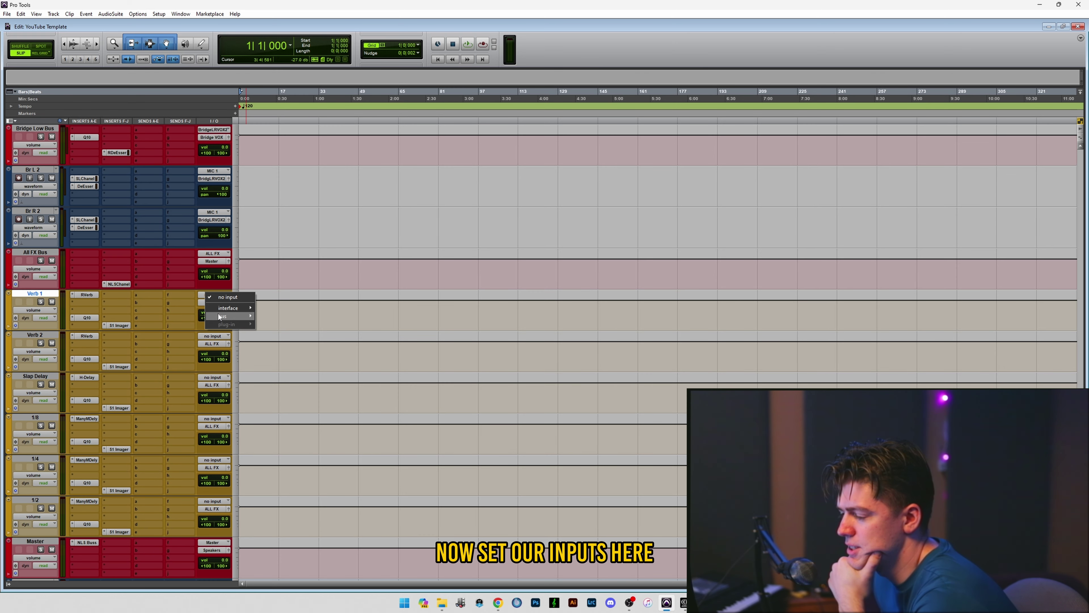
mouse_move(220, 317)
mouse_move(283, 315)
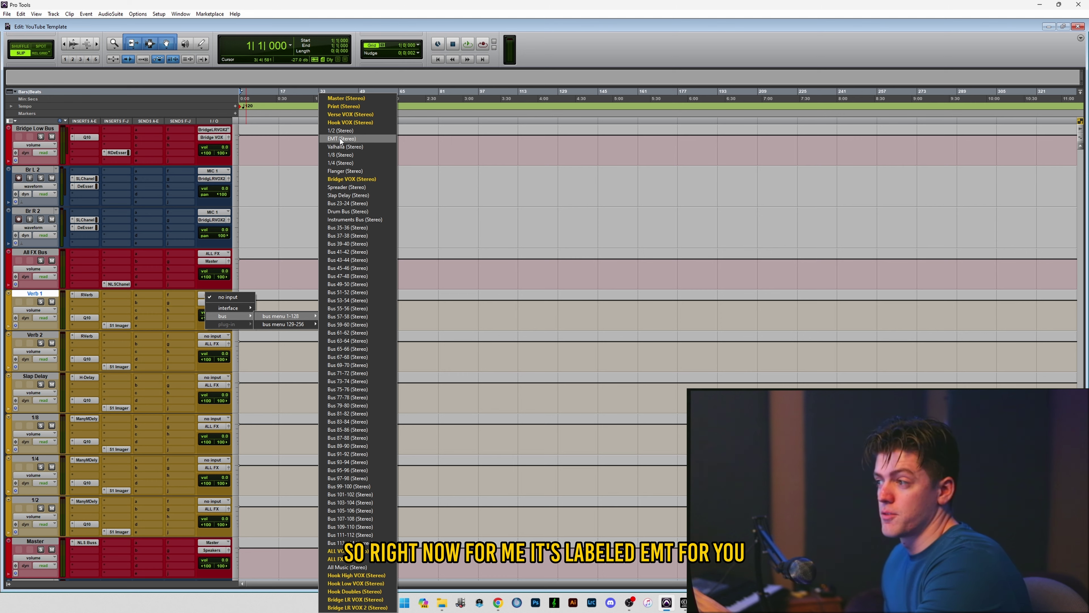
left_click(341, 139)
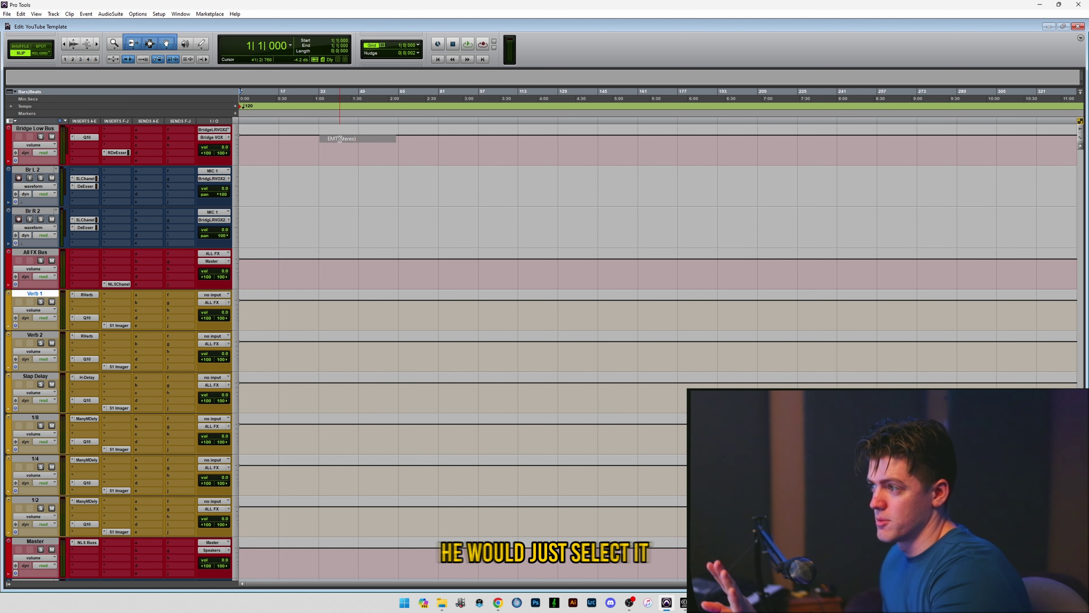
right_click(209, 296)
scroll(83, 305, "down", 1)
left_click(213, 336)
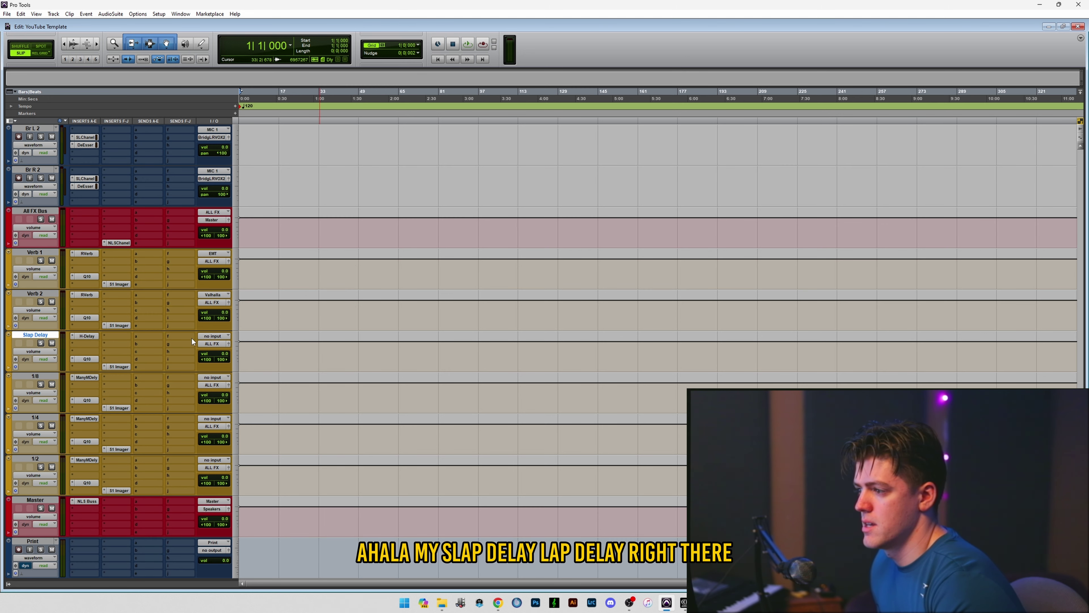
Set the inputs of the Slap Delay, 1/8, 1/4 and 1/2 tracks to the stereo buses of the same names.
mouse_move(229, 355)
mouse_move(282, 359)
left_click(343, 155)
scroll(26, 329, "down", 1)
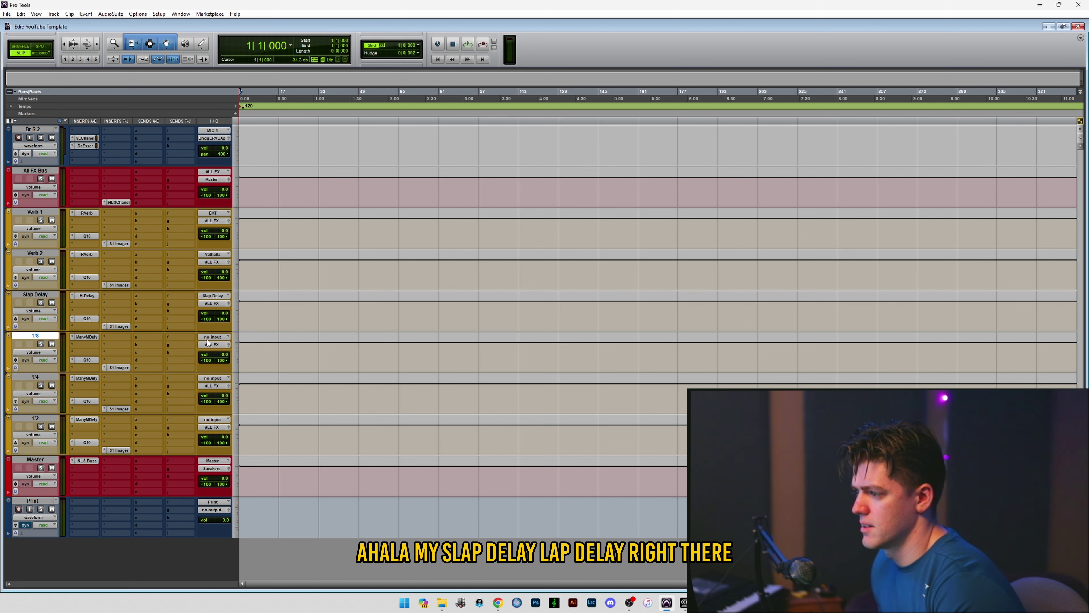
left_click(213, 378)
left_click(213, 420)
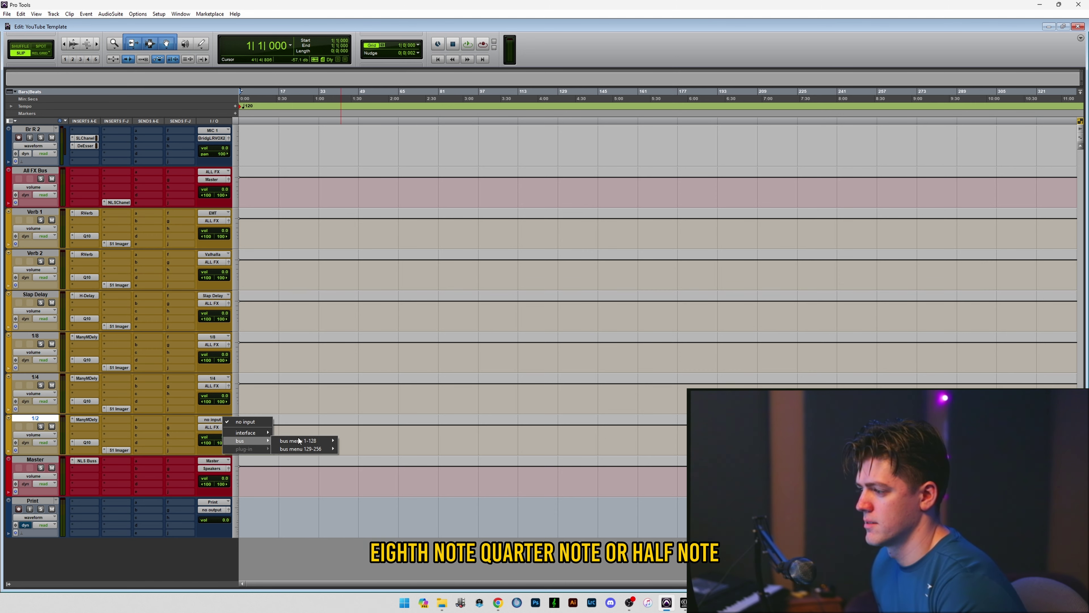
mouse_move(303, 442)
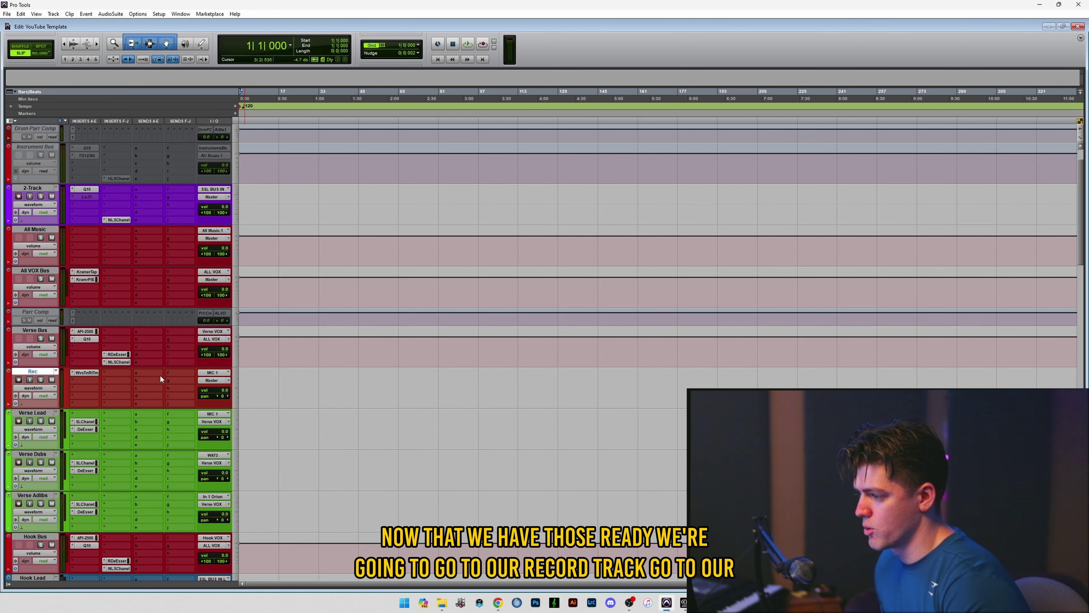
Add a send to the stereo EMT bus in the first send slot of the Rec track, at about -22 dB.
left_click(150, 372)
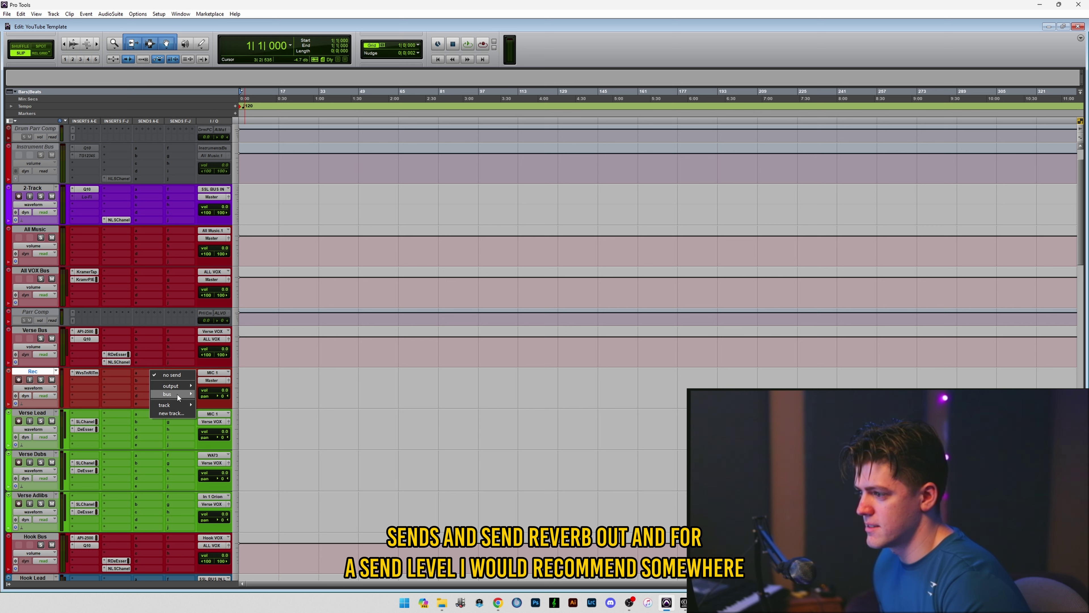
mouse_move(178, 395)
left_click(305, 128)
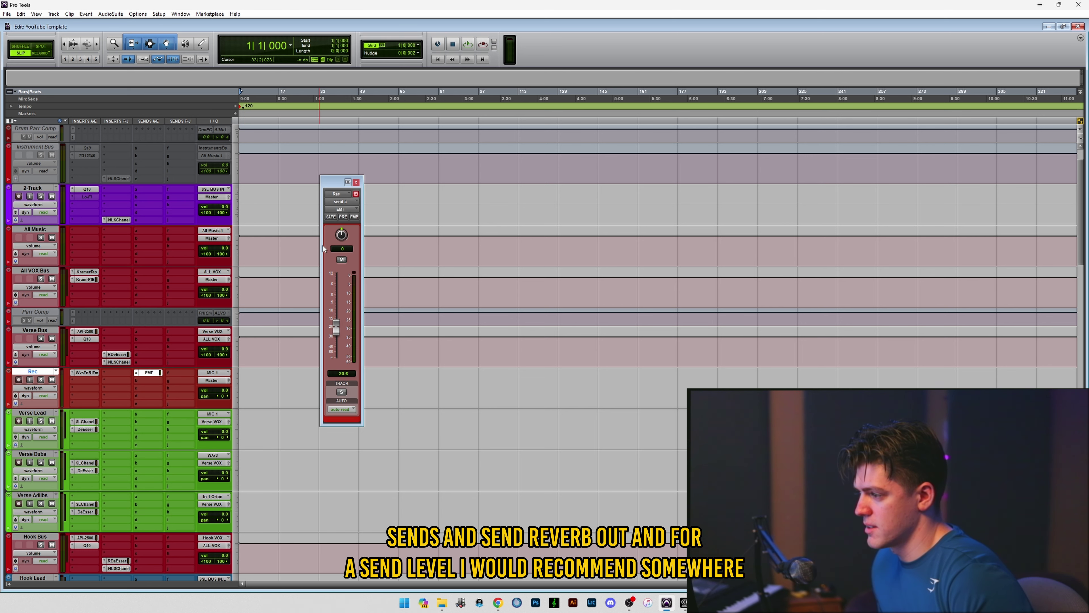
left_click_drag(322, 246, 328, 258)
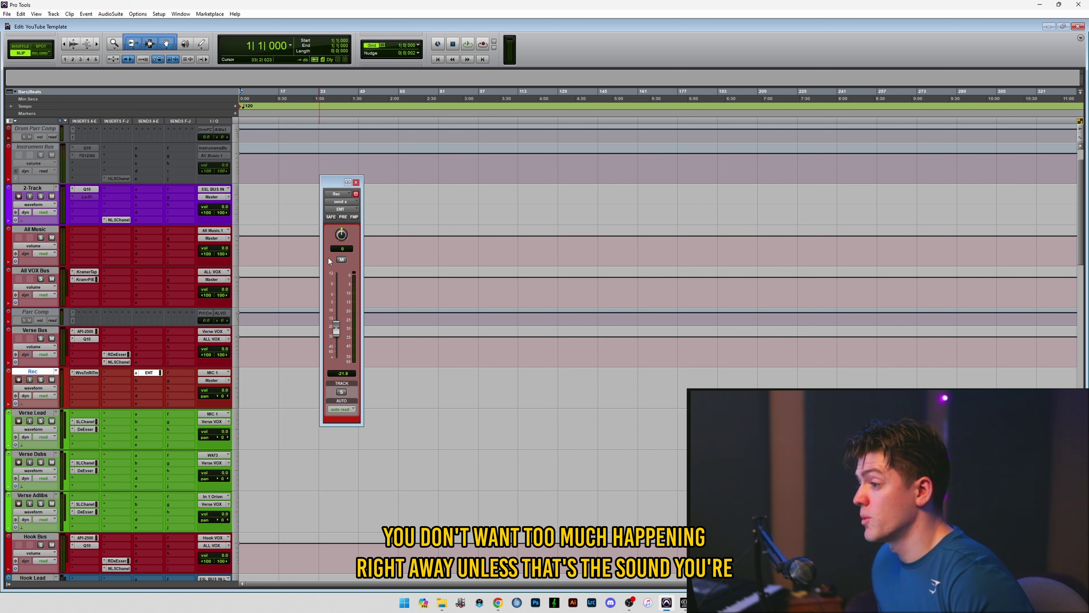
Add a send to the stereo 1/4 bus in the second send slot of the Rec track.
left_click(148, 374)
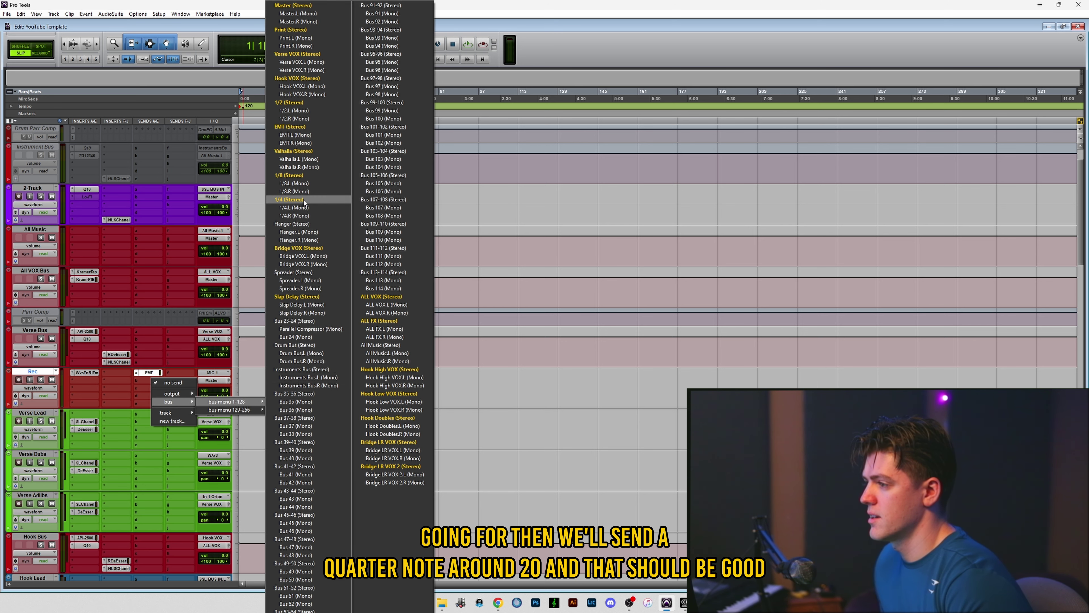
left_click(304, 199)
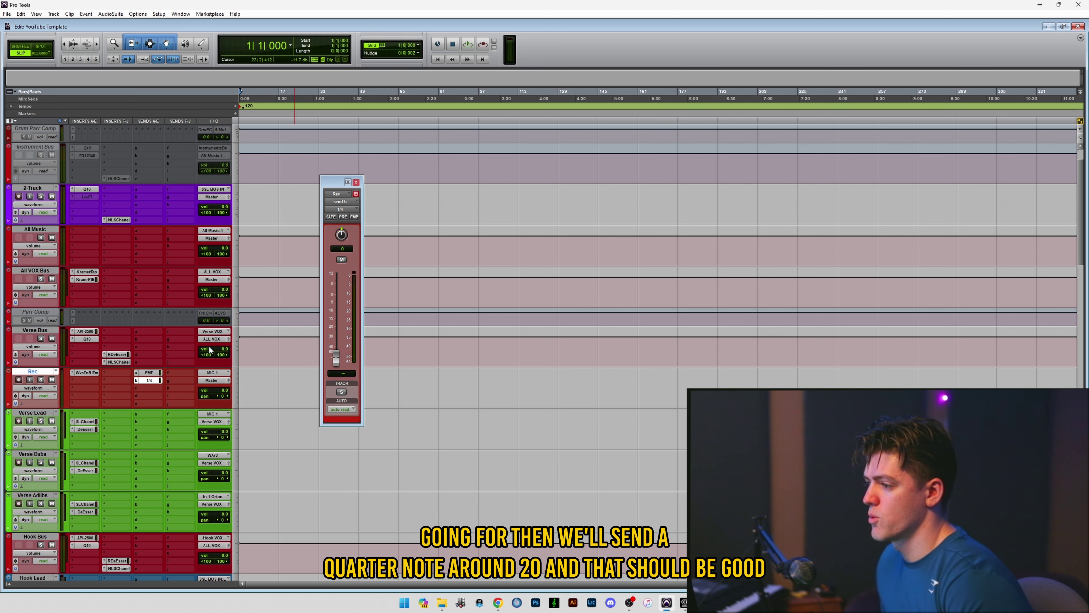
left_click(357, 182)
Copy the EMT and 1/4 sends from the Rec track to the Verse Bus and the Bridge Bus.
scroll(103, 243, "down", 3)
scroll(102, 242, "up", 2)
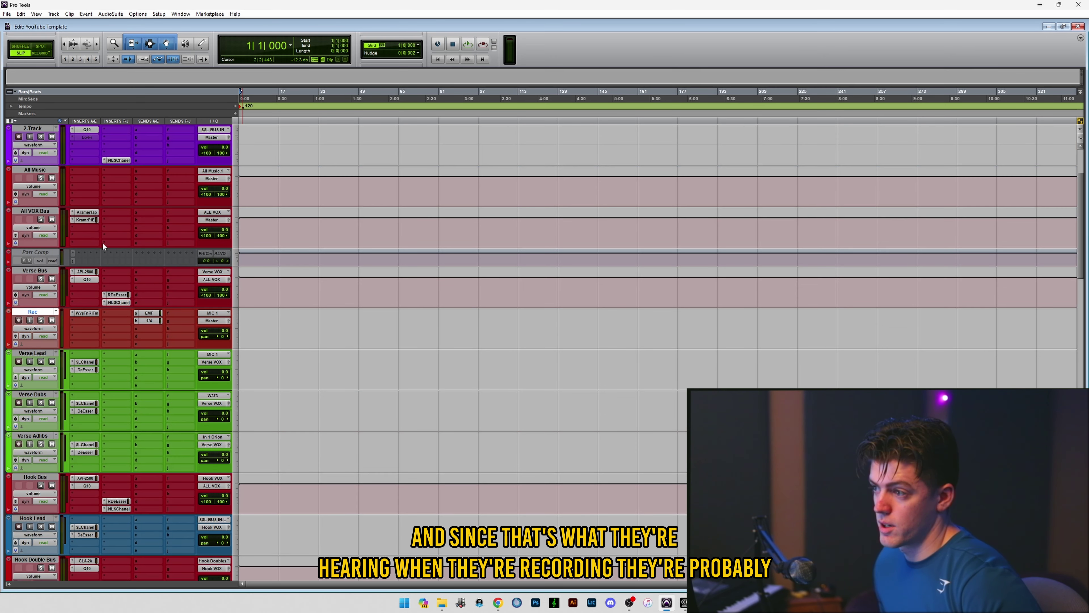
left_click_drag(146, 282, 147, 282)
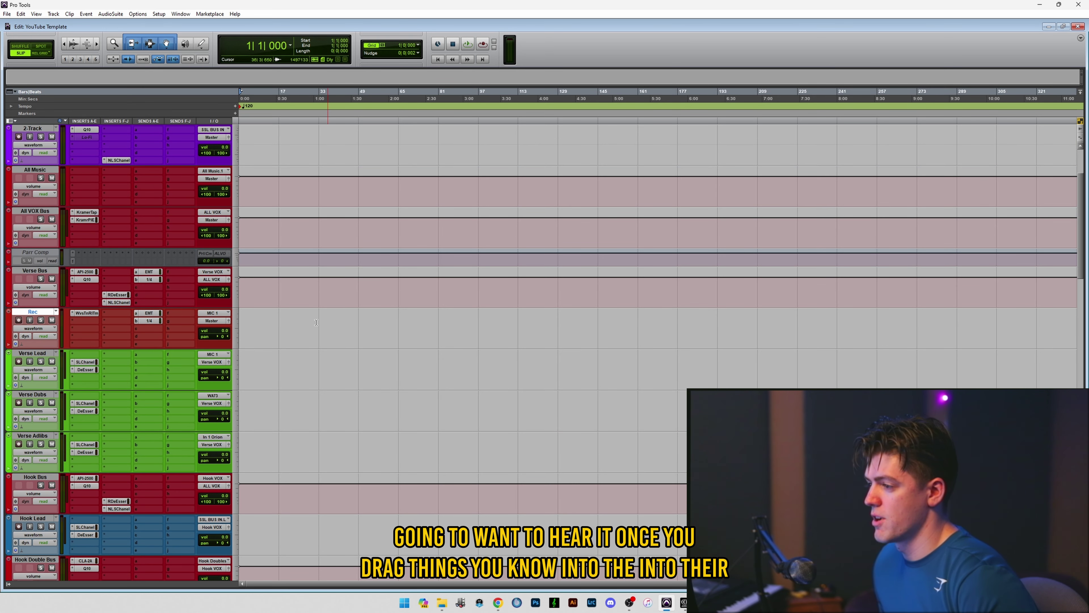
scroll(164, 306, "down", 1)
scroll(154, 277, "down", 1)
Insert Kramer Tape on the Master track, load the Mastering Clean and Open preset and turn its noise off.
scroll(154, 279, "down", 20)
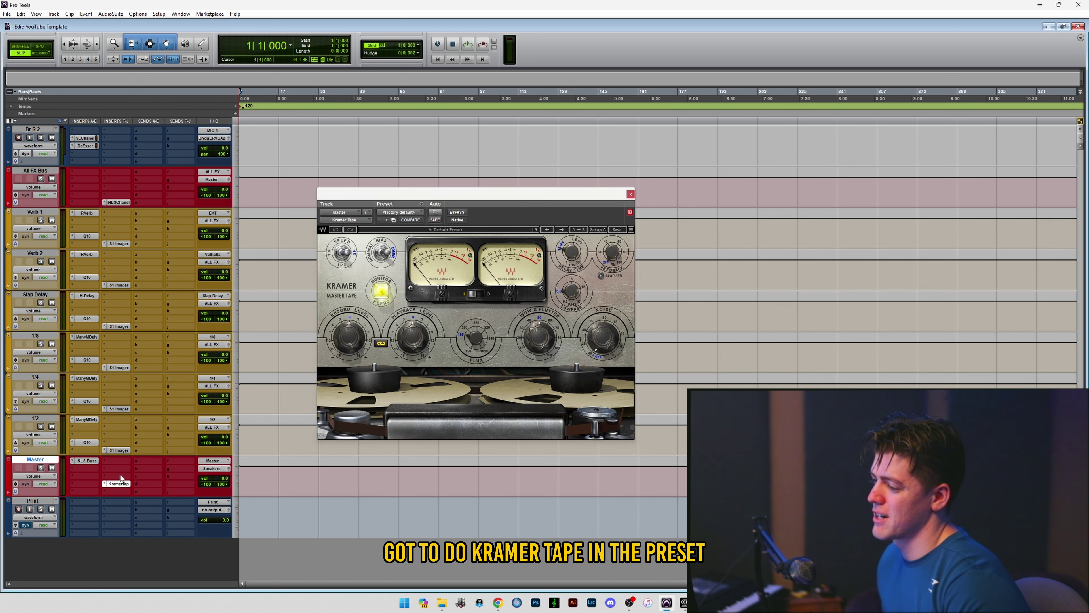
left_click(536, 230)
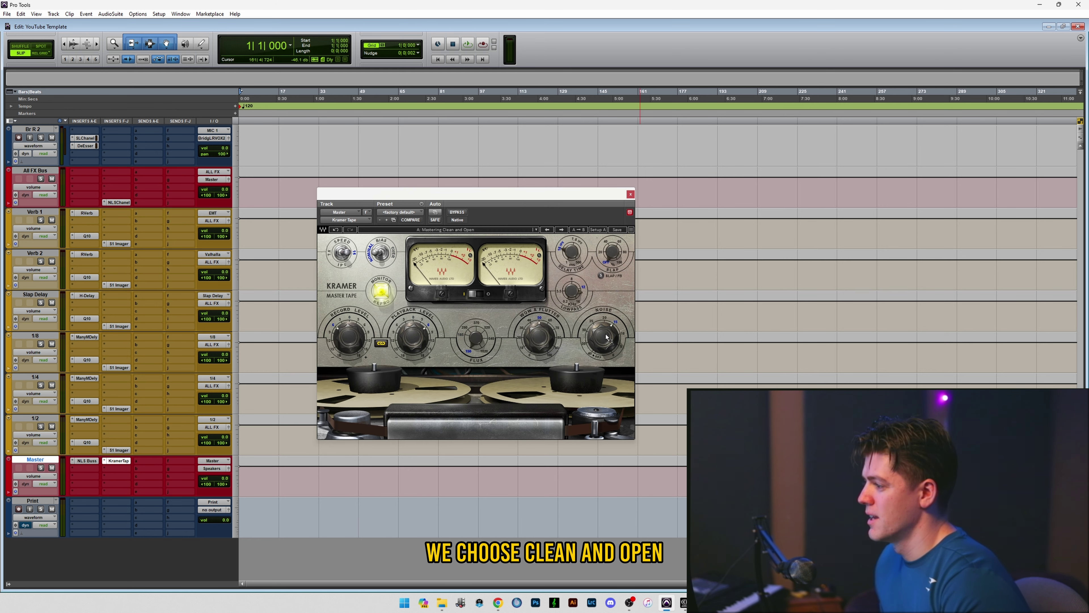
left_click_drag(607, 336, 606, 386)
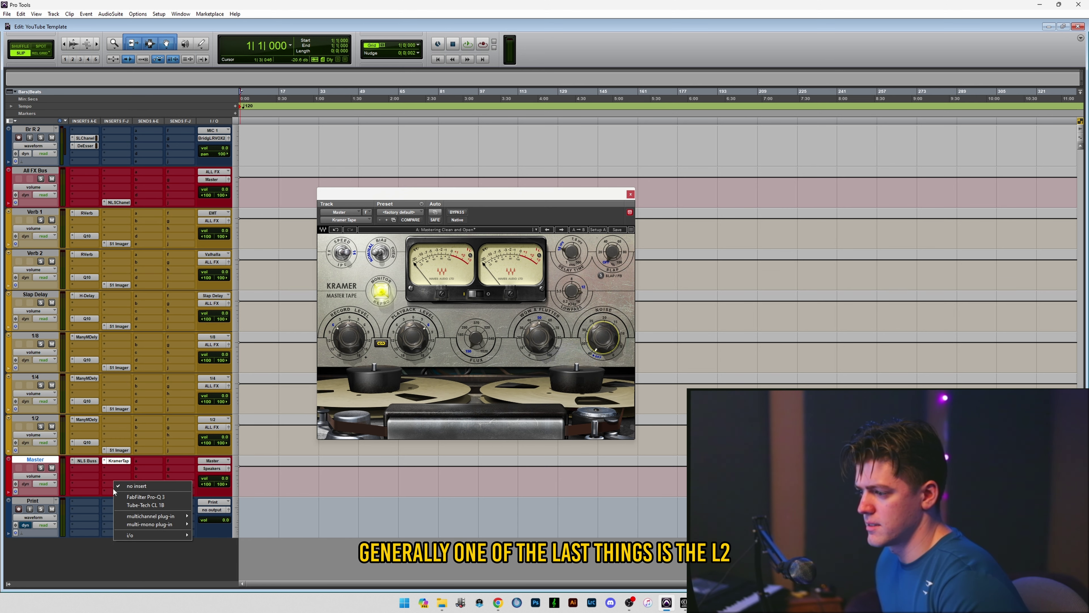
Insert L2 on the Master track with an output ceiling of -0.2, dither None and Ultra shaping.
mouse_move(151, 516)
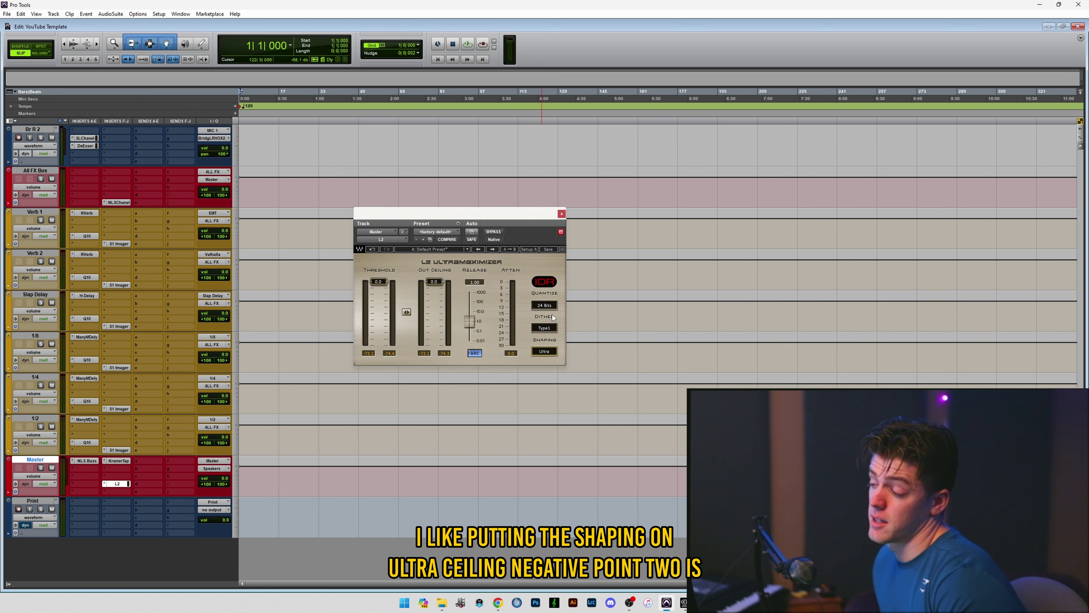
left_click(543, 329)
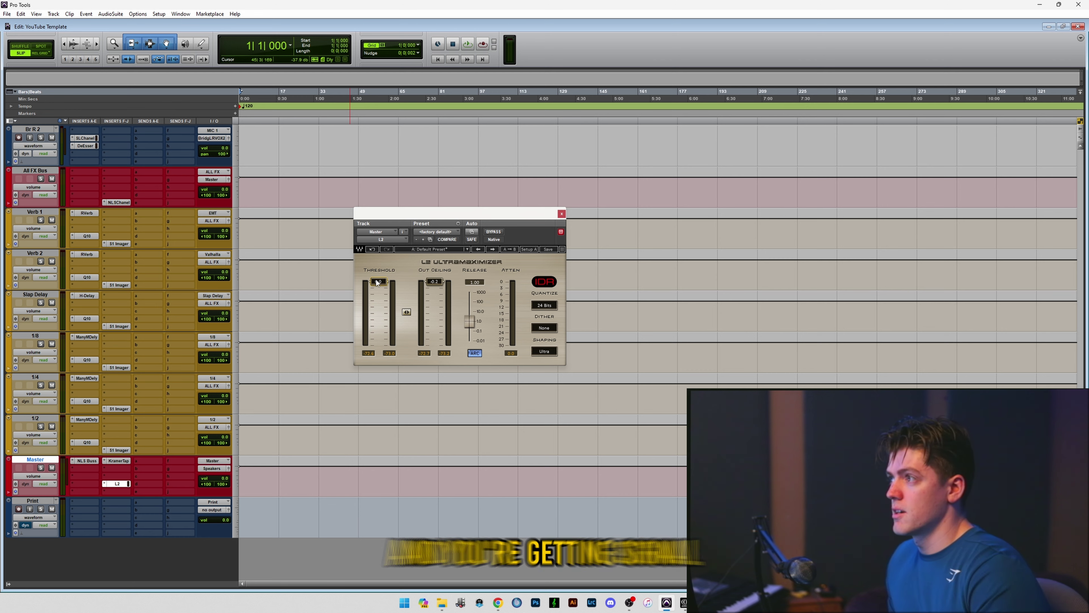
Insert the stereo WLM Meter in the last insert slot of the Master track, below L2.
left_click(117, 492)
mouse_move(153, 523)
mouse_move(246, 210)
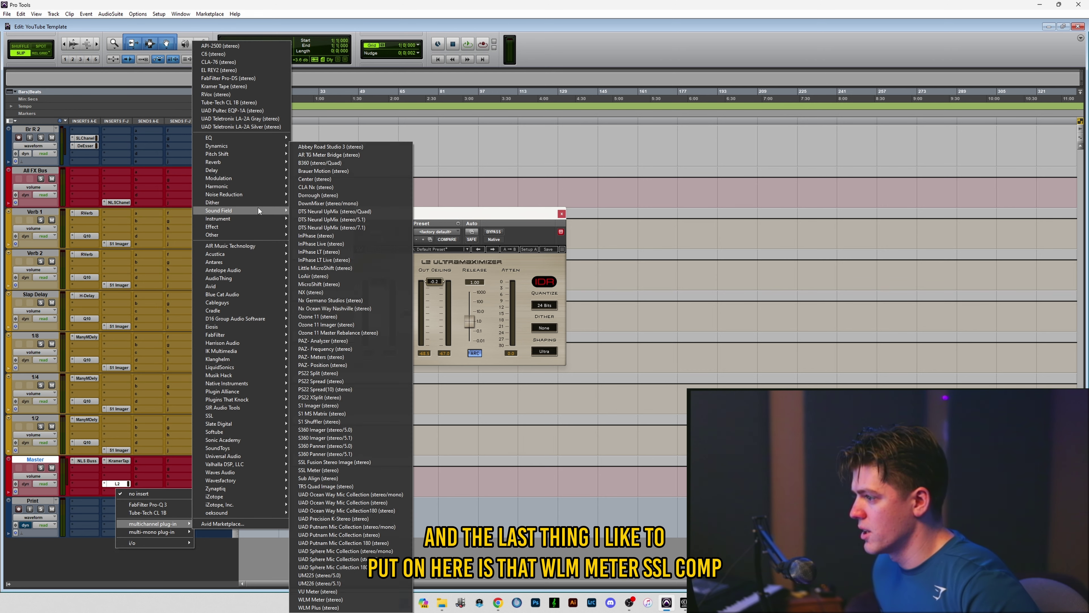
left_click(377, 599)
Insert SSLComp in the Master track's second slot and set its attack to 30, its release to Auto and its threshold.
left_click(86, 468)
mouse_move(120, 500)
mouse_move(188, 448)
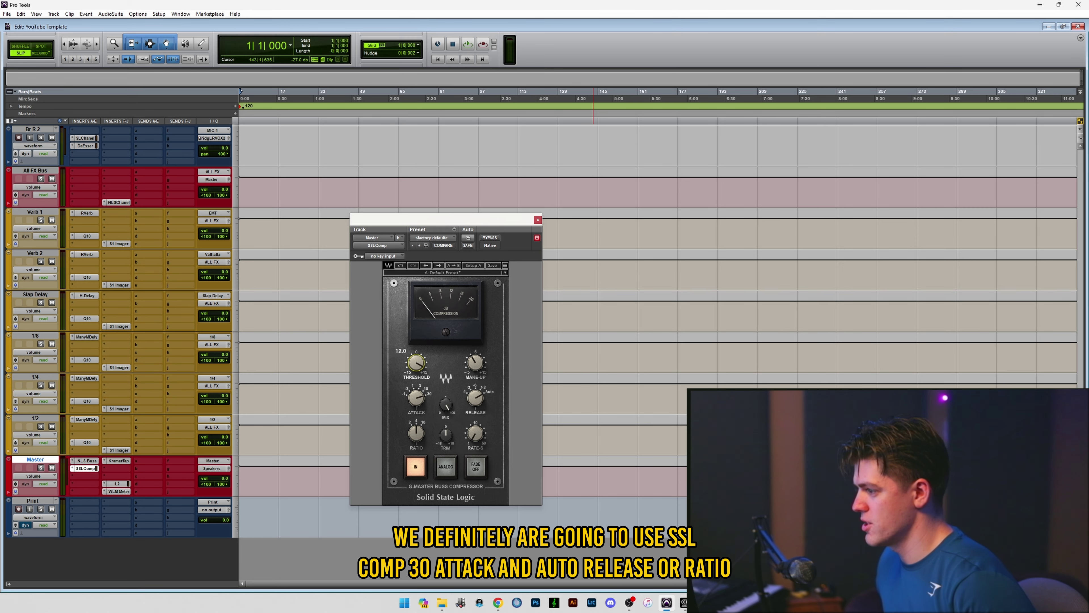
left_click_drag(417, 362, 416, 355)
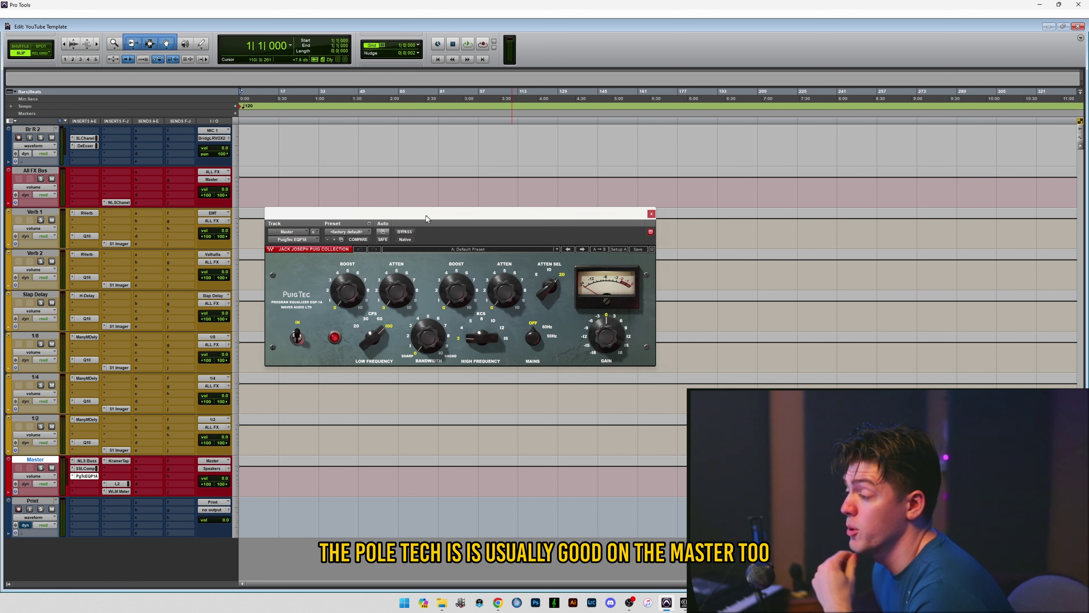
On the Master's PuigTec EQP1A, select 16 as the high frequency, widen the bandwidth and boost the highs slightly.
left_click_drag(426, 215, 414, 214)
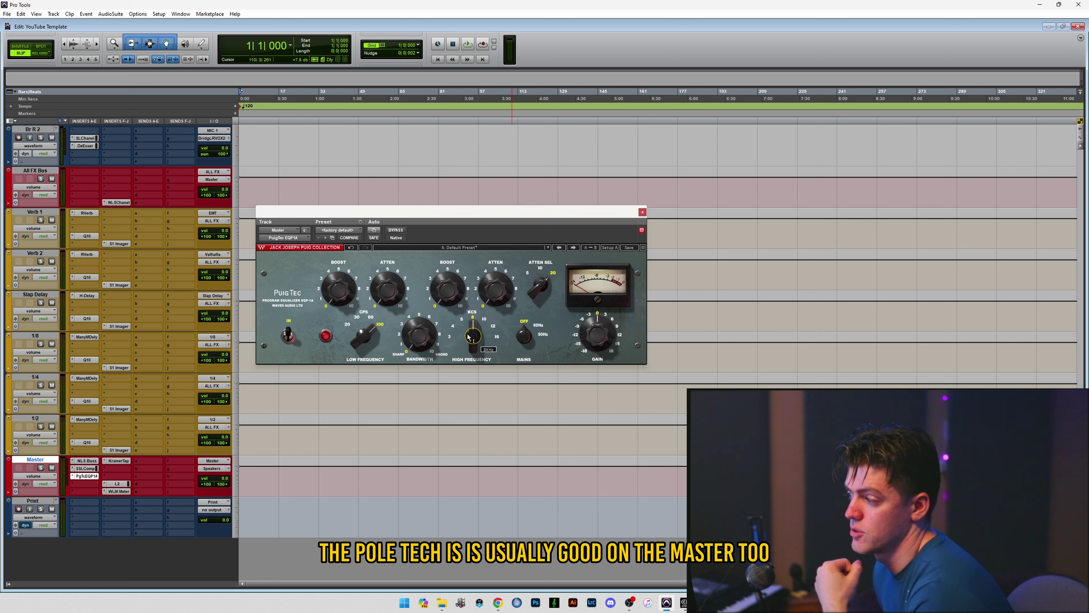
left_click_drag(422, 340, 428, 332)
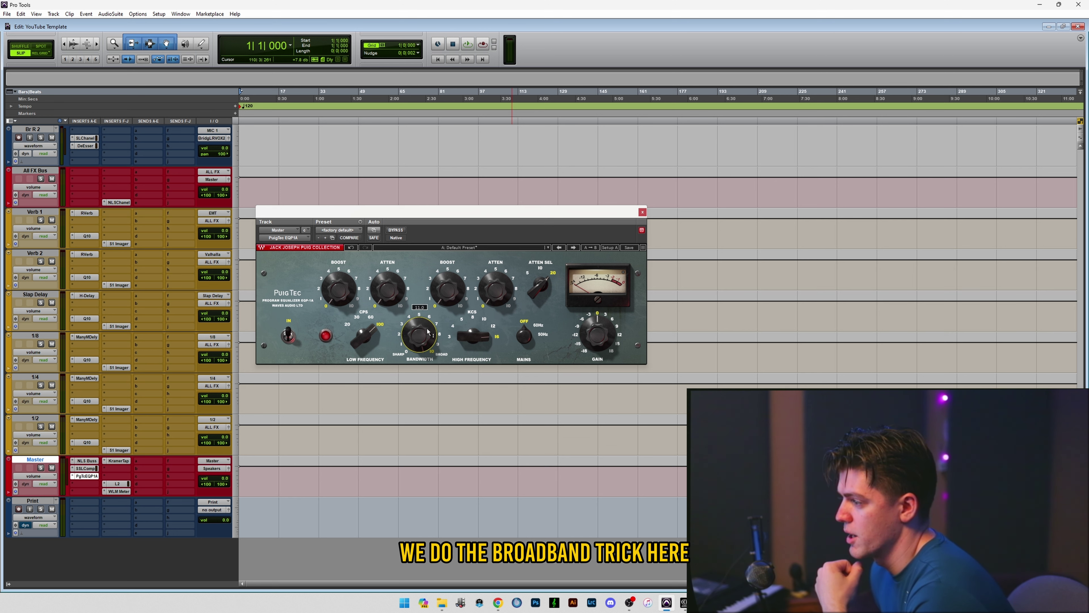
mouse_move(447, 288)
left_mouse_down()
mouse_move(448, 266)
mouse_move(448, 294)
left_mouse_up()
left_click(642, 212)
Make the SSLComp, PuigTec EQP1A and L2 inserts on the Master track inactive.
scroll(98, 463, "up", 13)
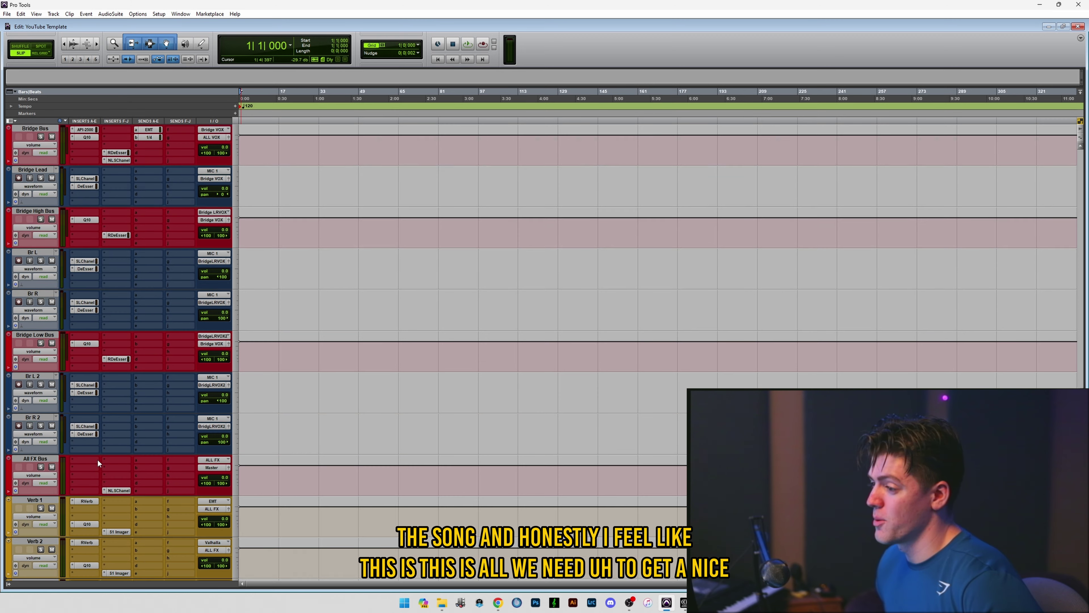
scroll(98, 460, "up", 20)
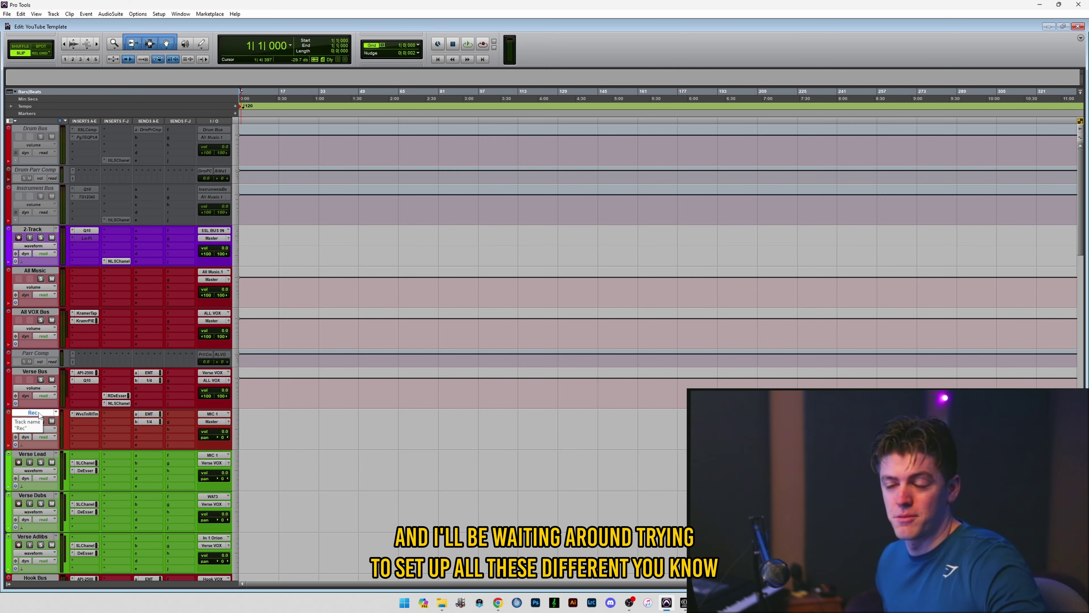
scroll(113, 428, "down", 20)
right_click(86, 469)
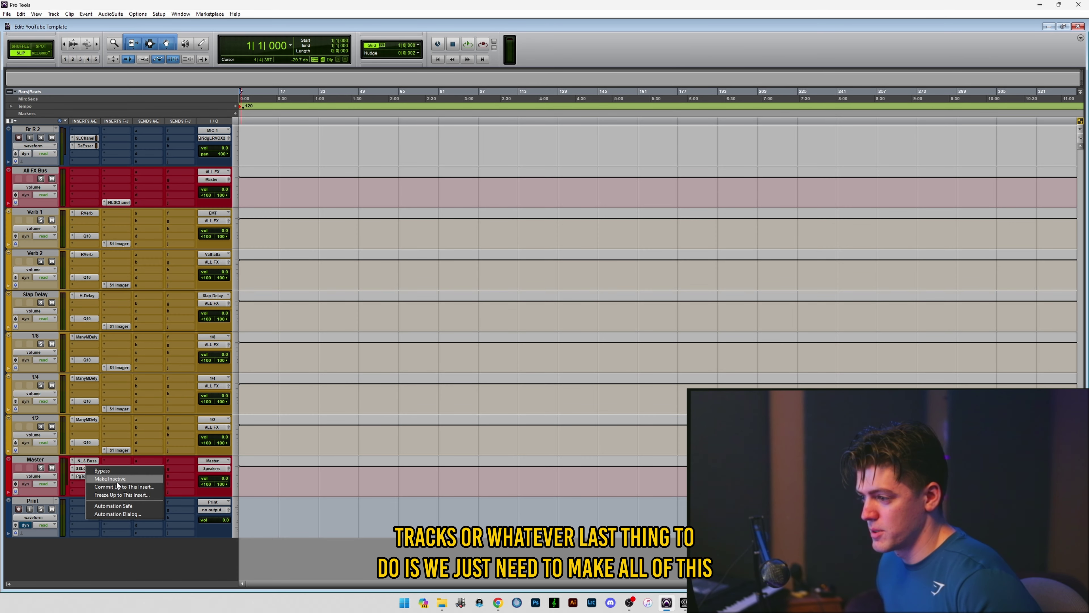
left_click(116, 482)
right_click(95, 477)
left_click(107, 484)
right_click(117, 483)
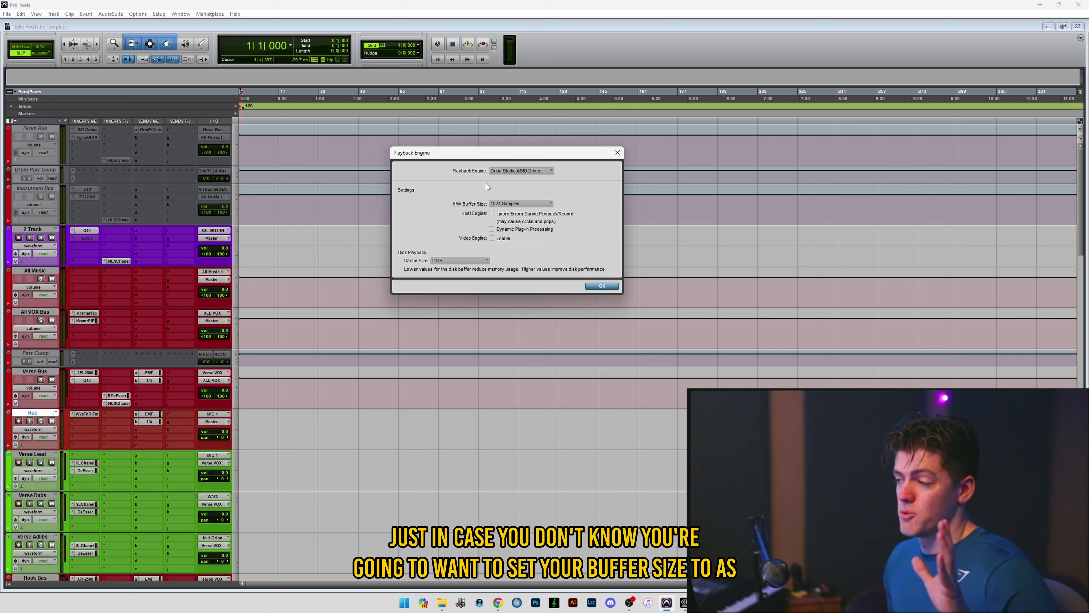
Set the playback engine's hardware buffer size to 64 samples and close the settings.
left_click(548, 203)
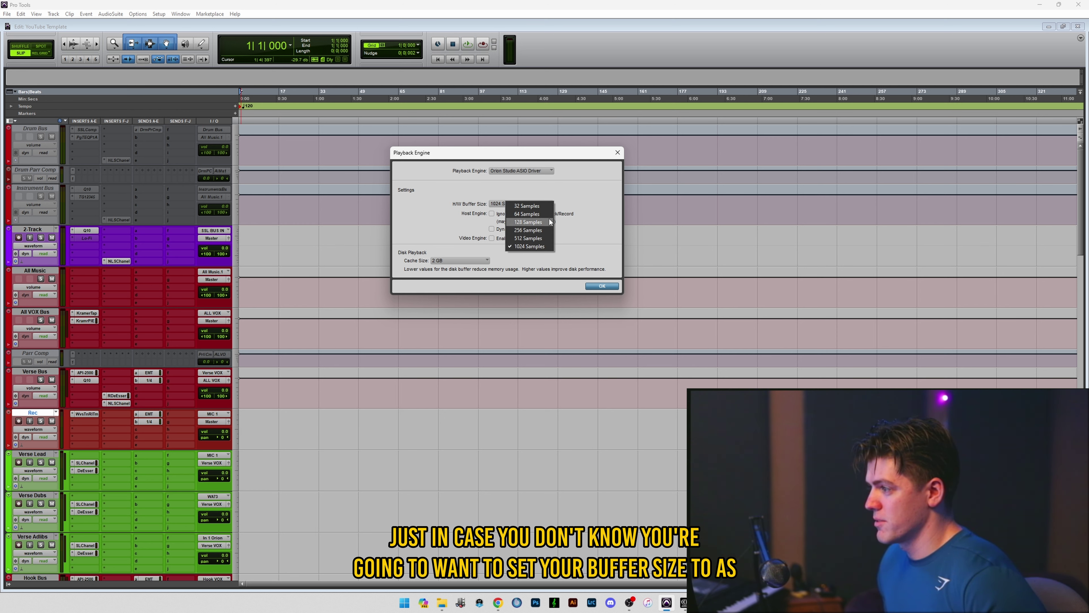
left_click(532, 179)
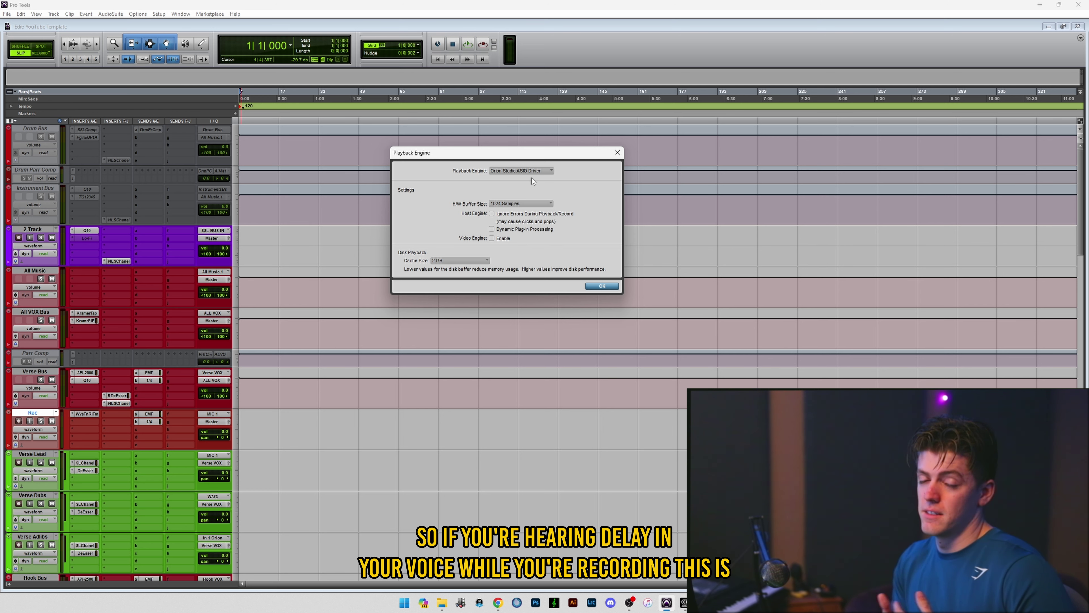
left_click(532, 203)
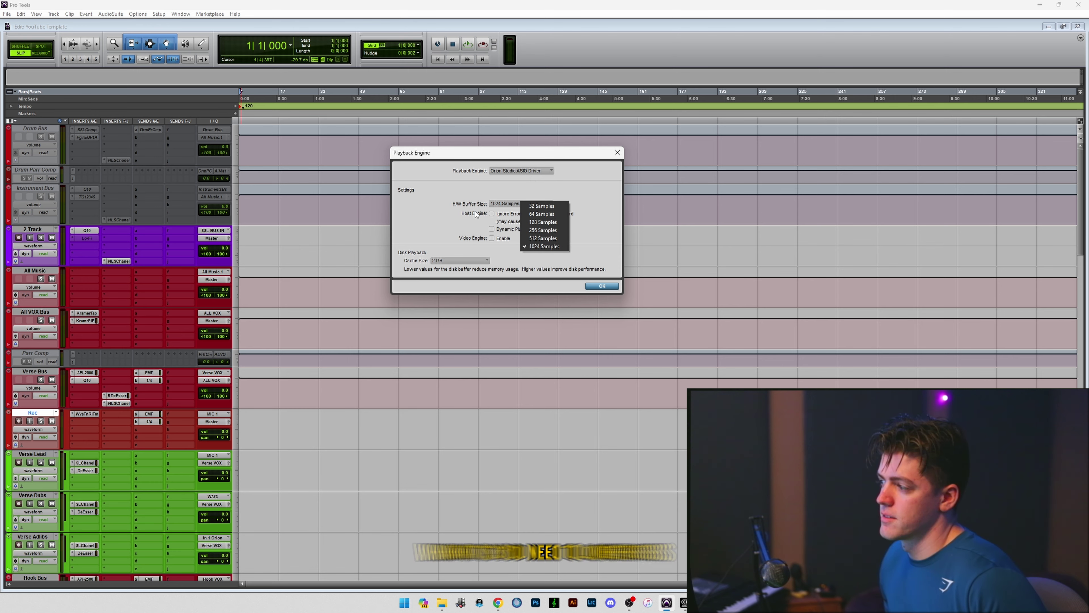
left_click(536, 213)
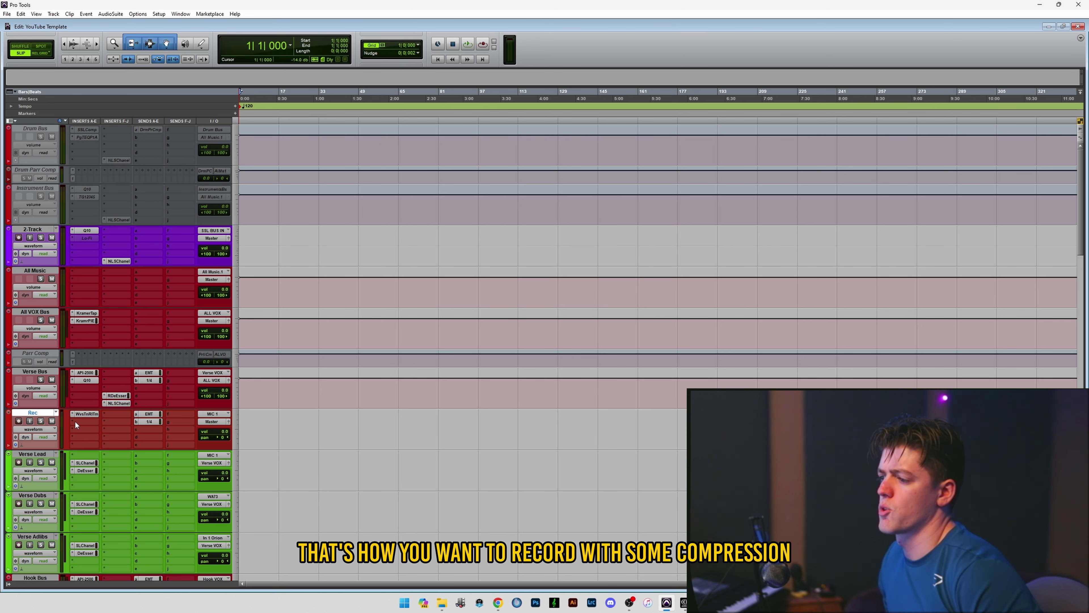
Insert RVox in the Rec track's second slot with its compression threshold lowered, and mute the track.
left_click(87, 422)
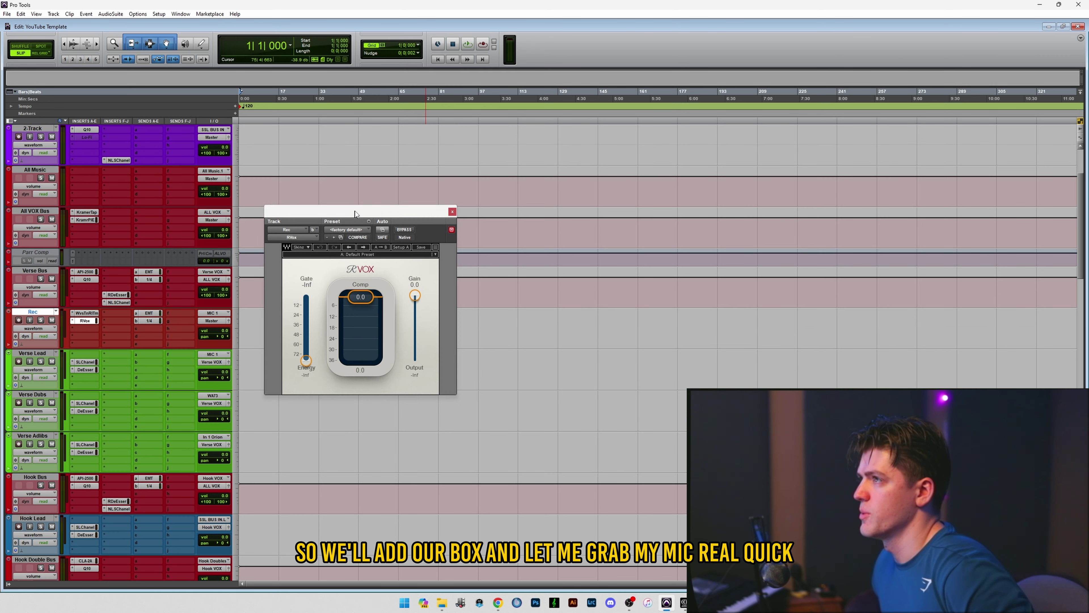
mouse_move(347, 209)
left_mouse_down()
mouse_move(366, 211)
mouse_move(351, 199)
left_mouse_up()
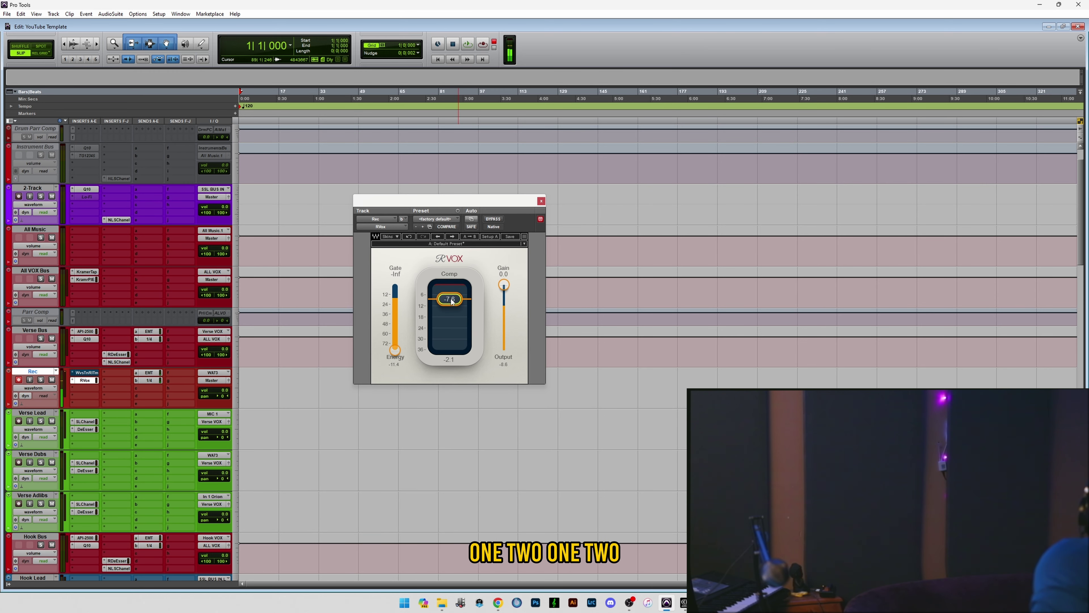
left_click_drag(452, 301, 451, 309)
left_click(52, 380)
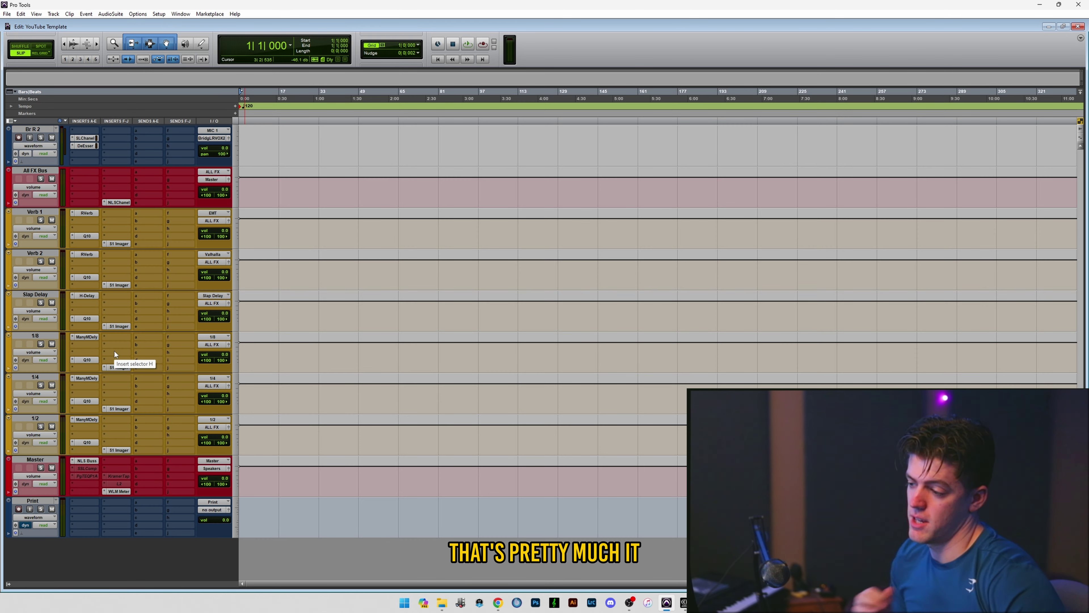
scroll(62, 439, "up", 15)
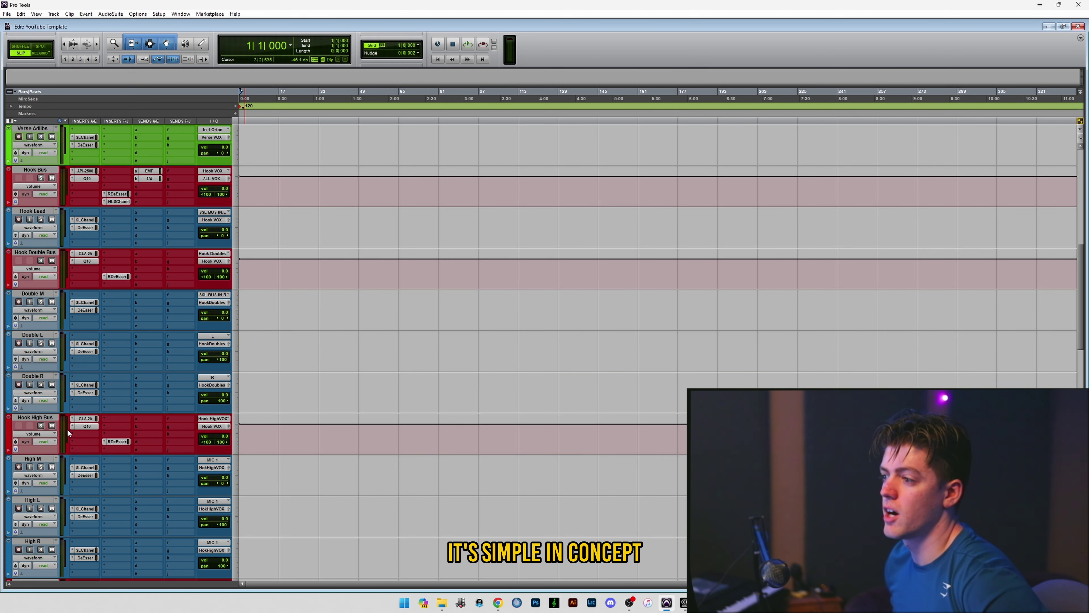